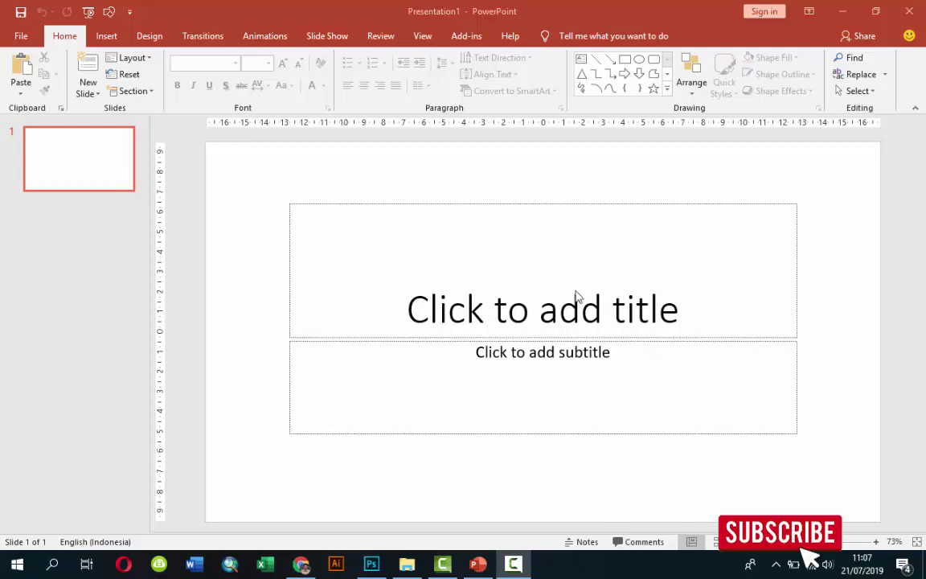
# Delete the title and subtitle placeholders so the slide is empty.
pyautogui.click(529, 204)
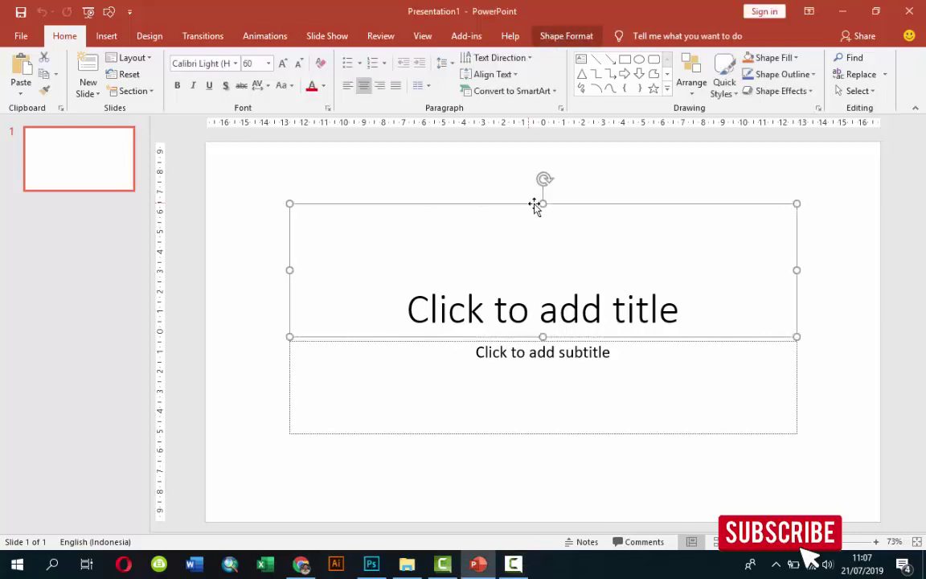
pyautogui.press('Delete')
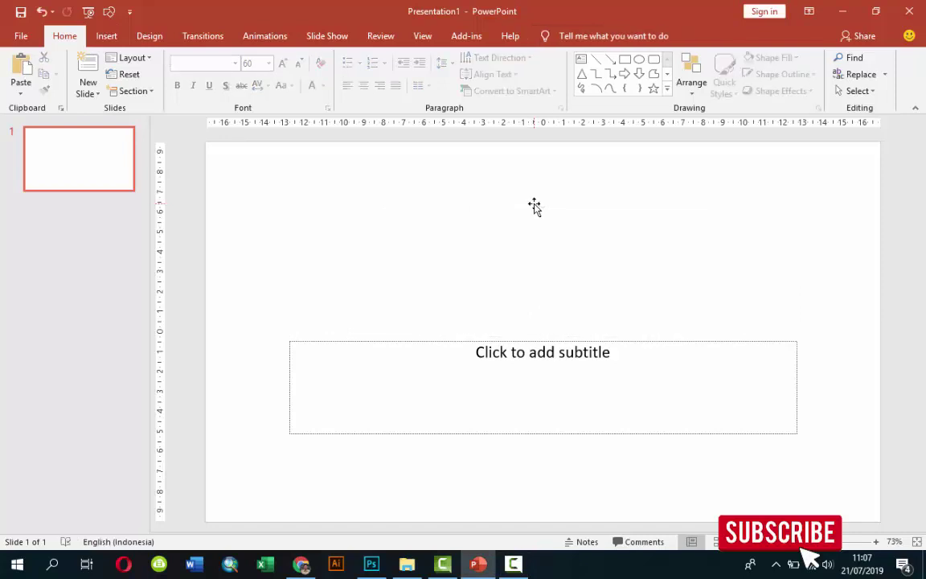
pyautogui.click(543, 341)
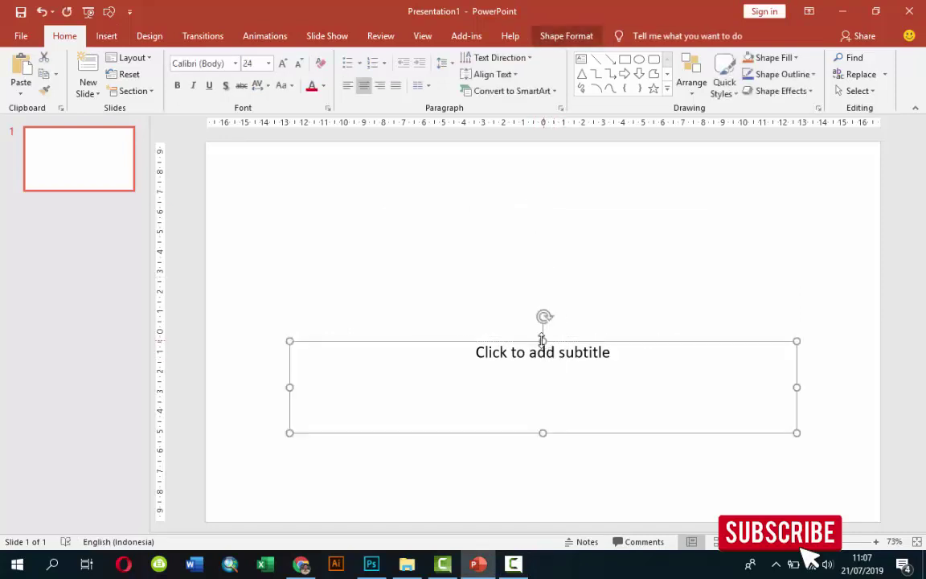
pyautogui.press('Delete')
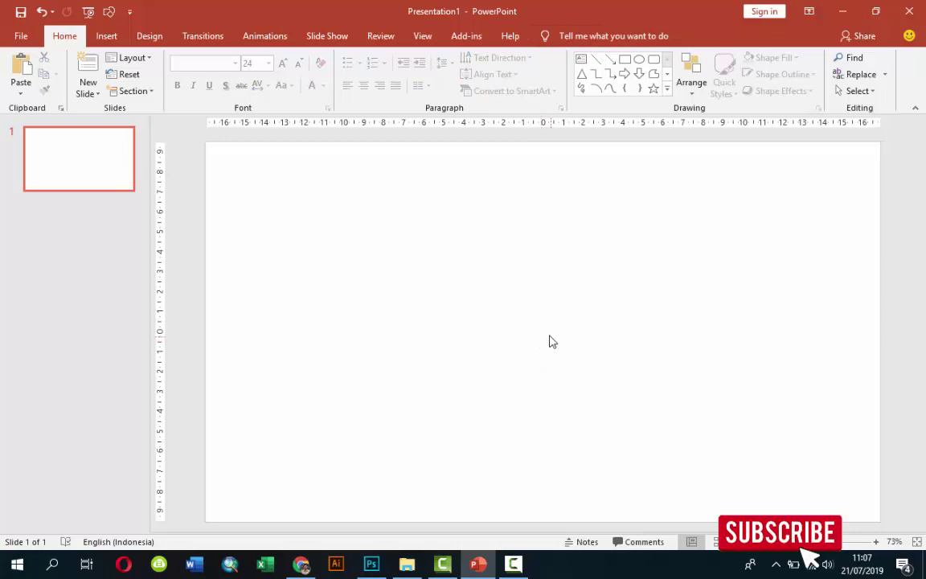
pyautogui.scroll(-1, 544, 341)
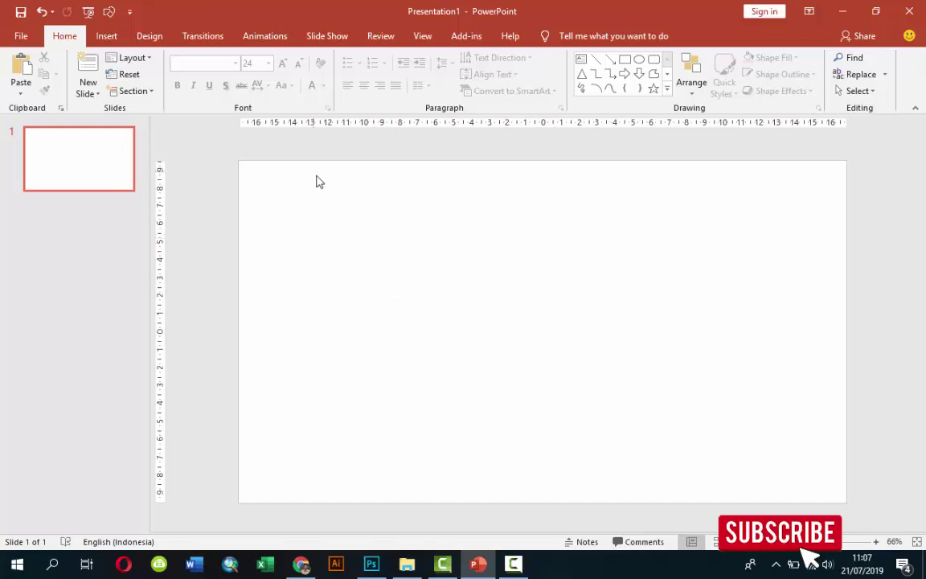
# Add a text box at the slide top with the heading in Gotham Bold.
pyautogui.click(106, 36)
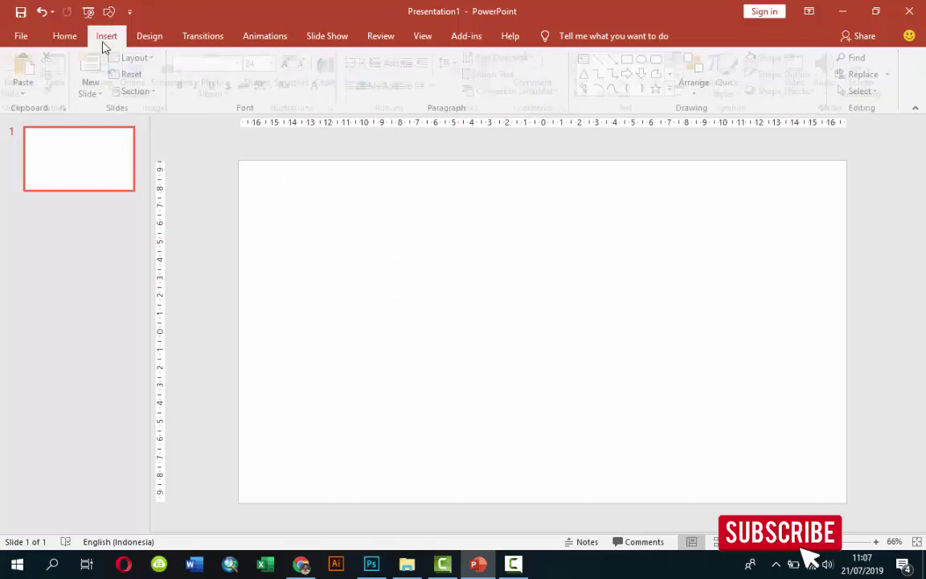
pyautogui.click(588, 77)
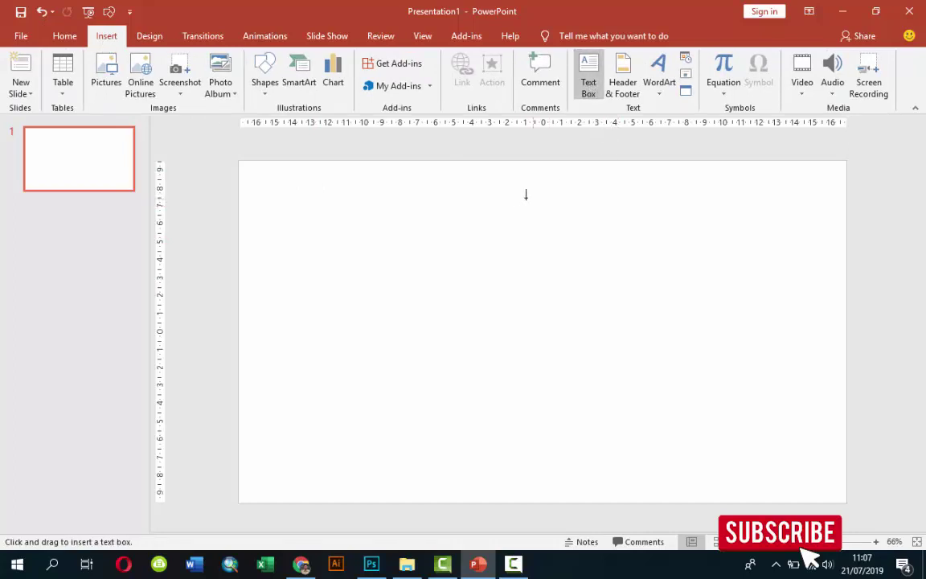
pyautogui.moveTo(354, 195); pyautogui.dragTo(749, 235)
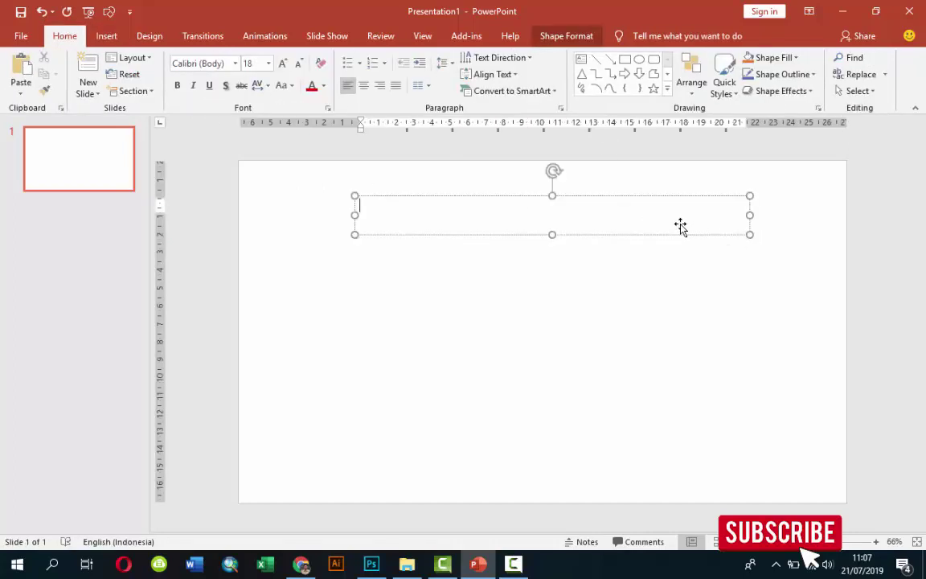
pyautogui.write('SLIDE INFOGRAPHIC')
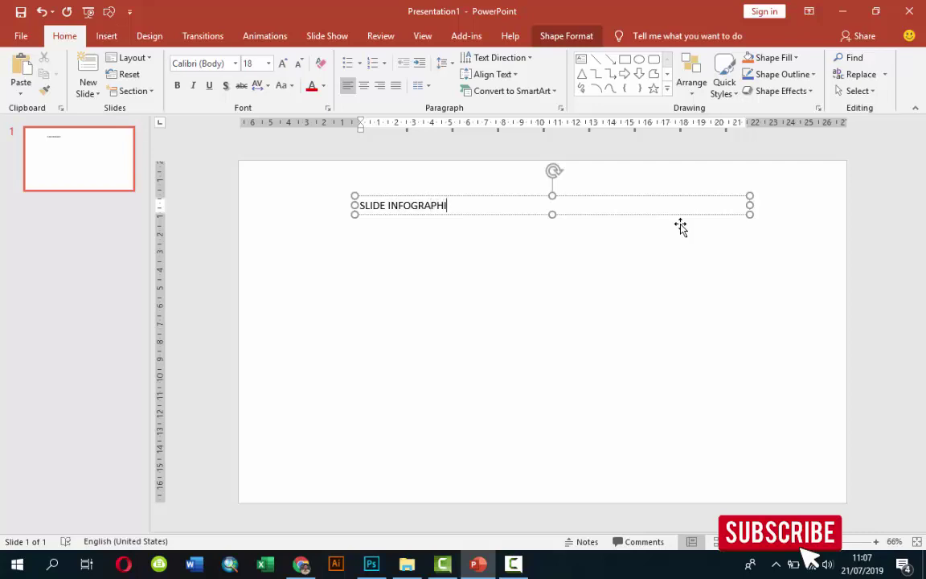
pyautogui.click(482, 196)
pyautogui.click(223, 65)
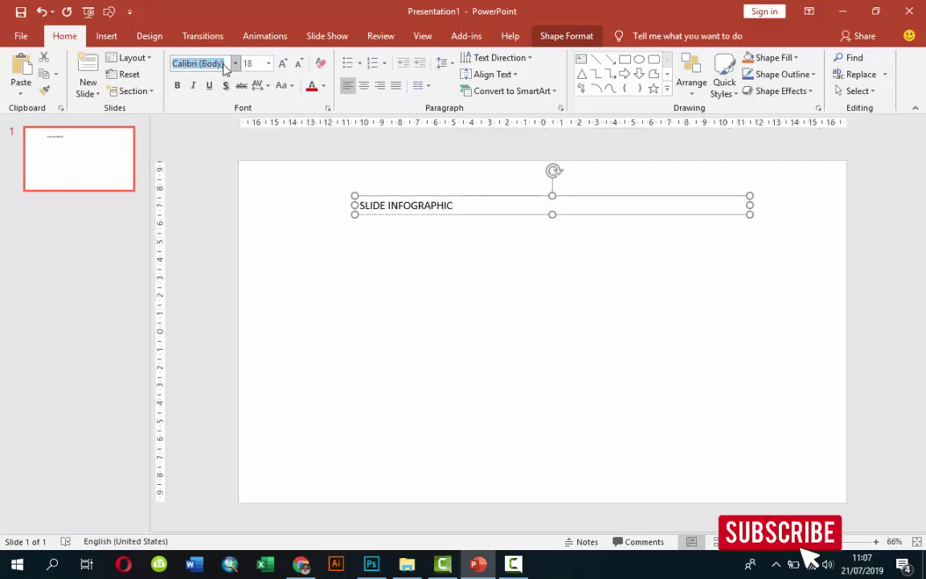
pyautogui.write('GotA')
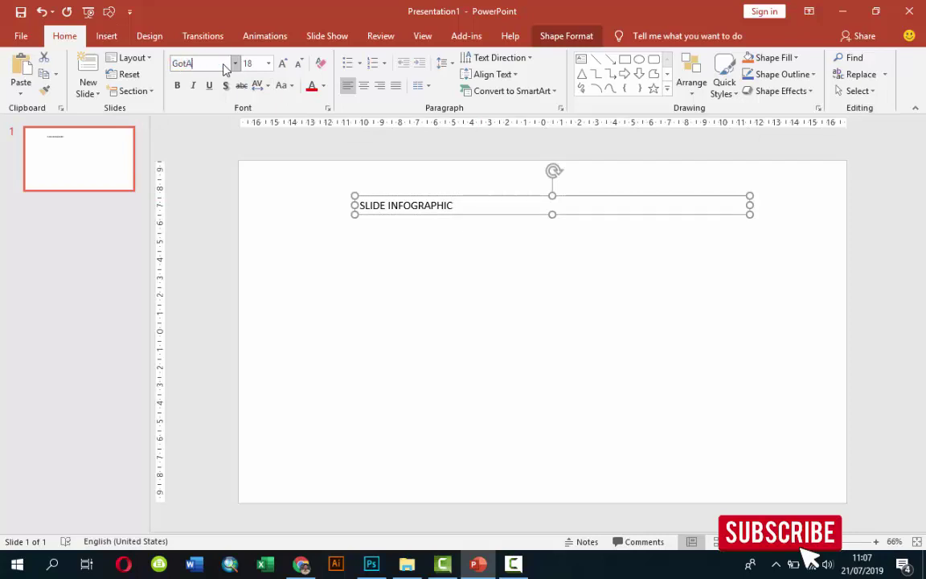
pyautogui.write('t')
pyautogui.press('Return')
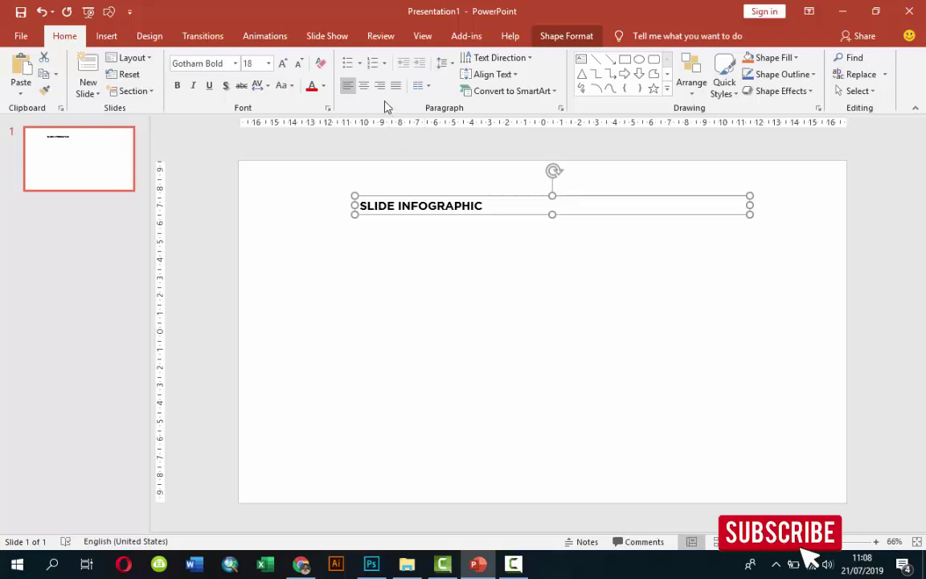
# Centre the heading, widen its box across the slide, and set size 24.
pyautogui.click(363, 86)
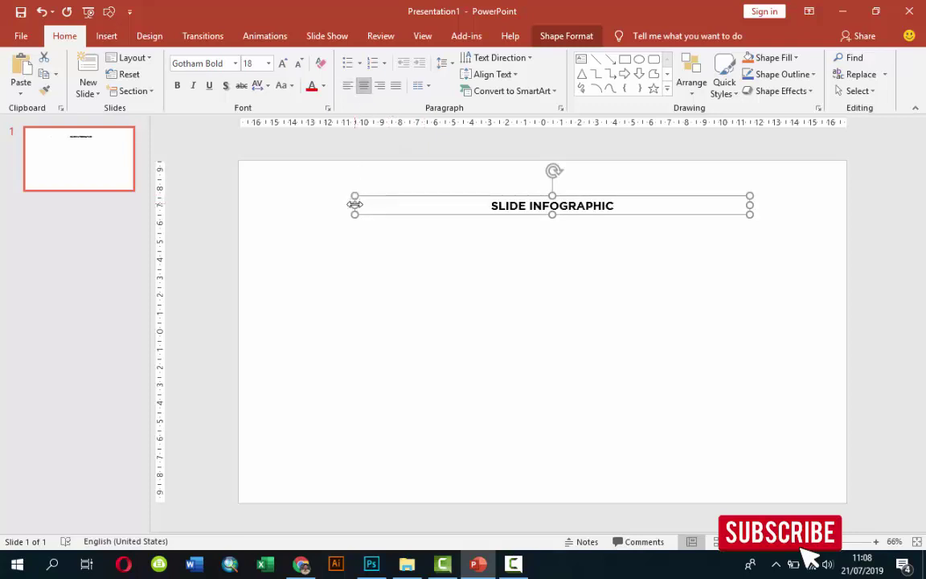
pyautogui.moveTo(355, 204); pyautogui.dragTo(254, 205)
pyautogui.moveTo(748, 207); pyautogui.dragTo(846, 213)
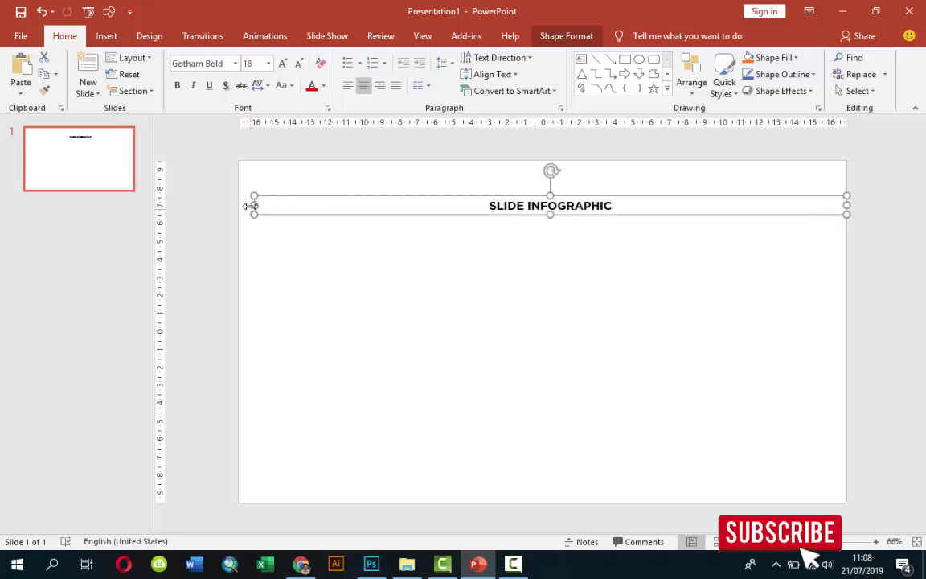
pyautogui.moveTo(251, 206); pyautogui.dragTo(239, 206)
pyautogui.click(268, 62)
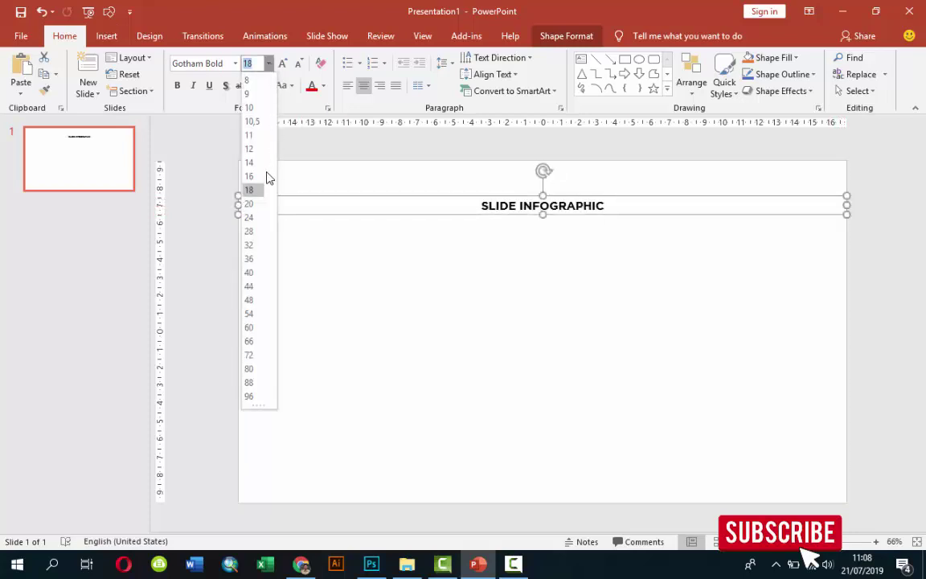
pyautogui.click(259, 224)
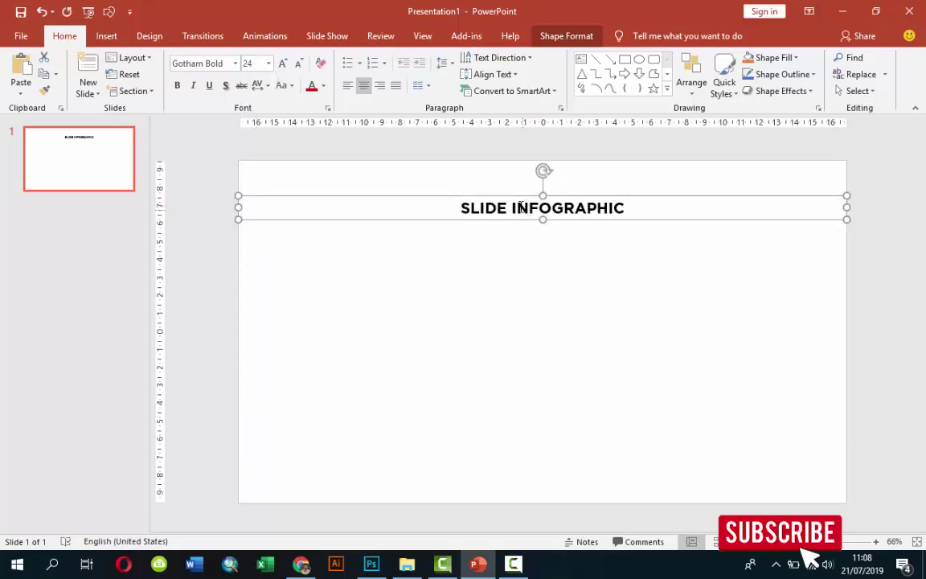
# Colour the word INFOGRAPHIC cyan through More Colors.
pyautogui.moveTo(512, 208); pyautogui.dragTo(632, 208)
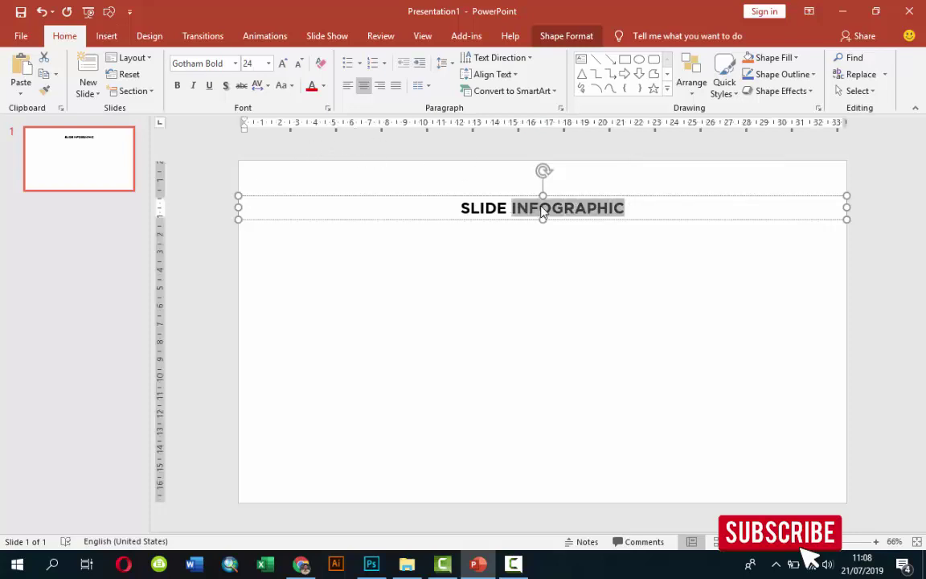
pyautogui.click(570, 197)
pyautogui.rightClick(571, 195)
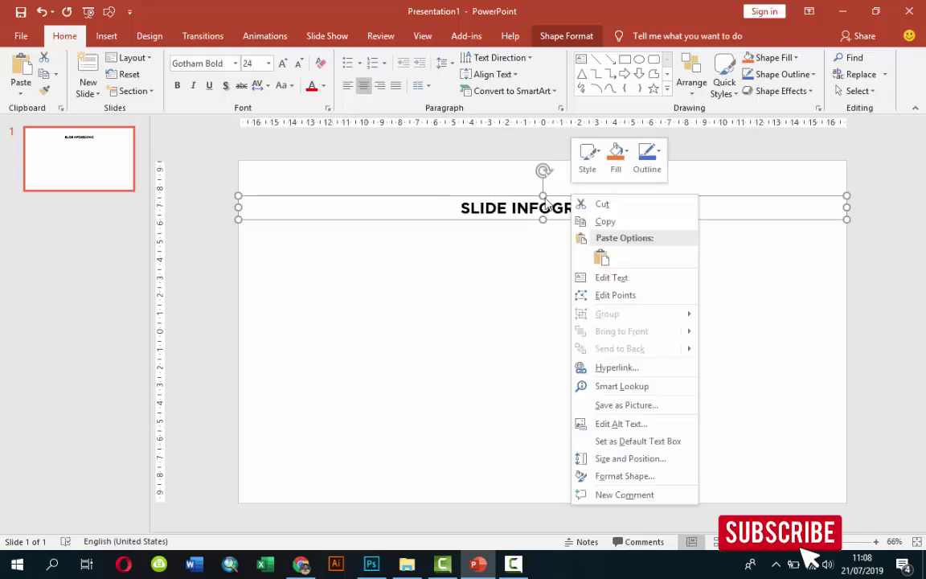
pyautogui.press('Escape')
pyautogui.doubleClick(567, 207)
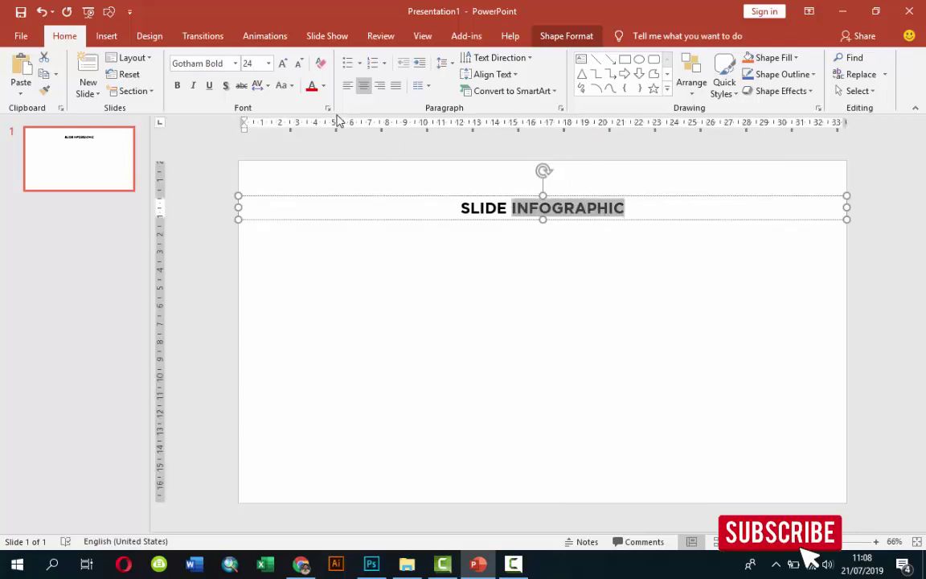
pyautogui.click(322, 85)
pyautogui.click(342, 214)
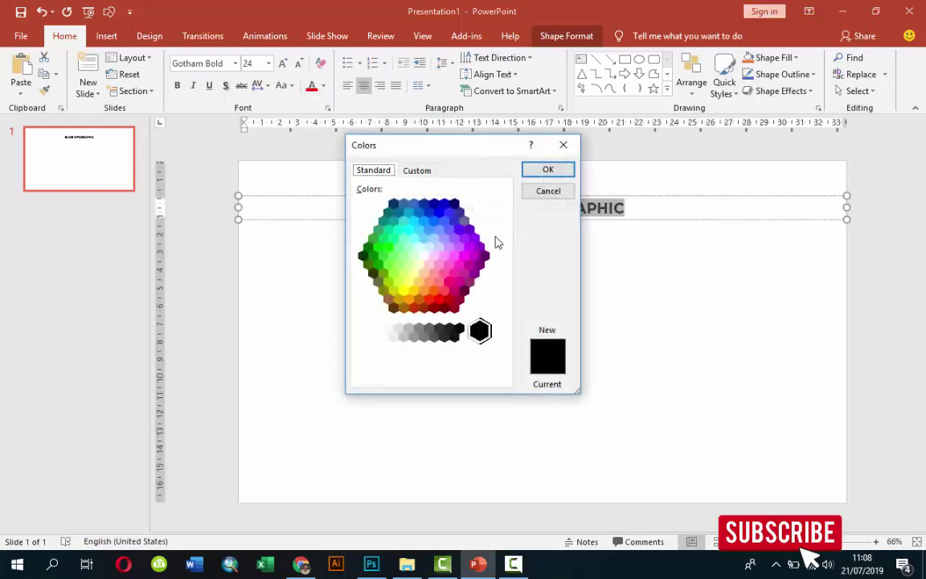
pyautogui.click(413, 221)
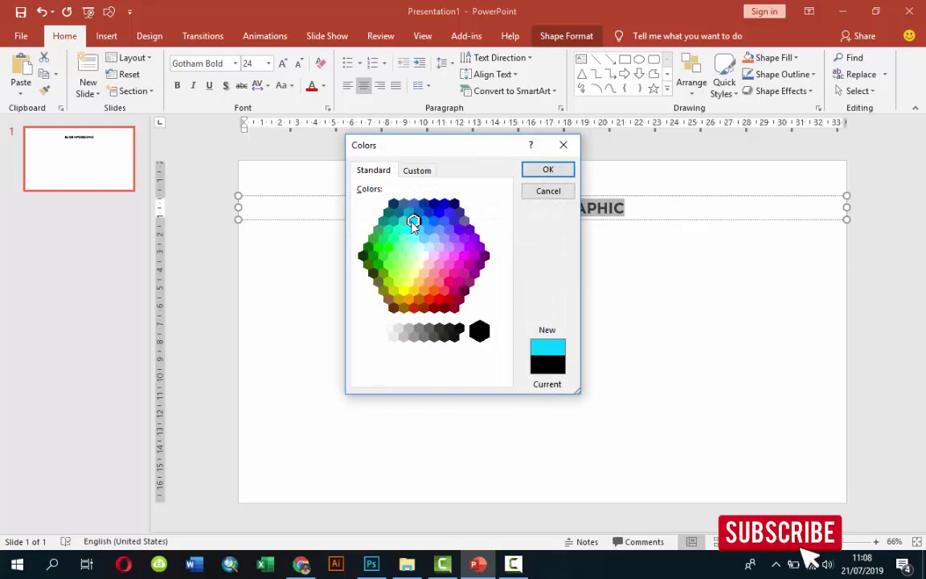
pyautogui.click(548, 170)
pyautogui.click(479, 250)
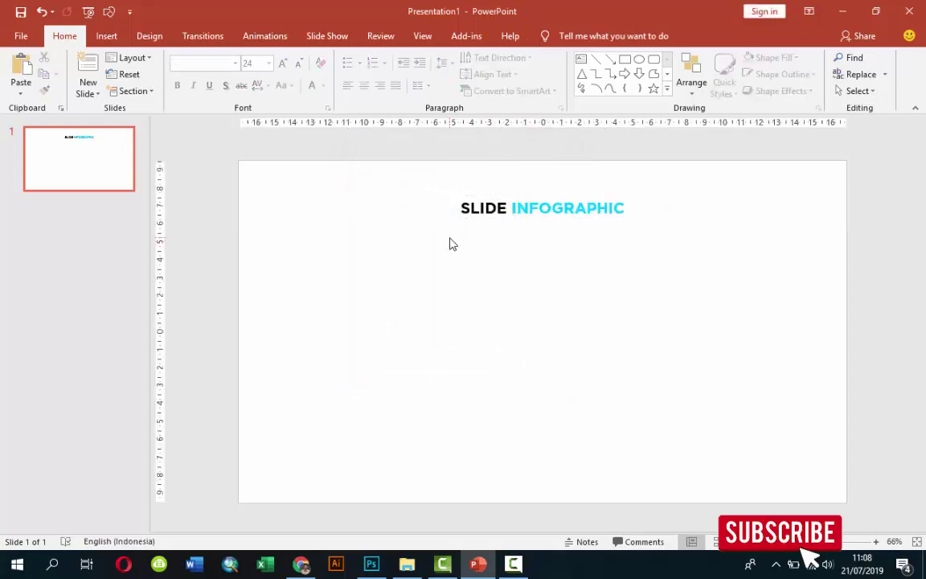
# Draw a thin rectangle bar under INFOGRAPHIC and remove its outline.
pyautogui.click(104, 35)
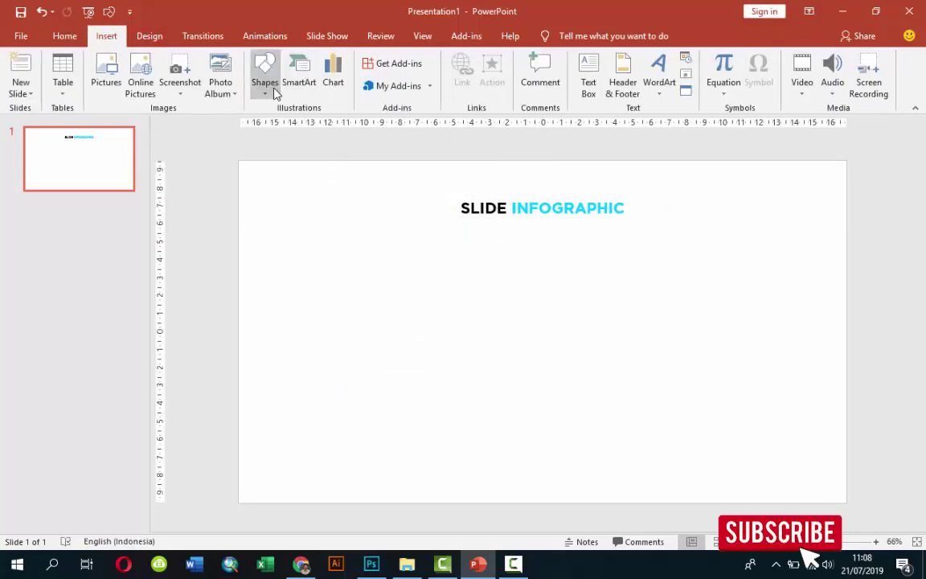
pyautogui.click(274, 82)
pyautogui.click(302, 124)
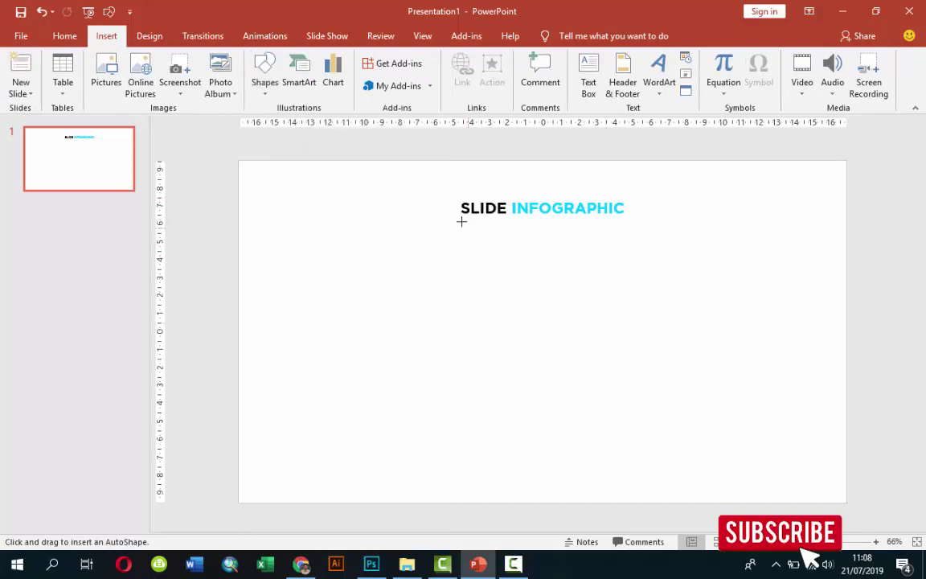
pyautogui.moveTo(461, 218)
pyautogui.mouseDown()
pyautogui.moveTo(590, 225)
pyautogui.moveTo(554, 225)
pyautogui.moveTo(563, 221)
pyautogui.mouseUp()
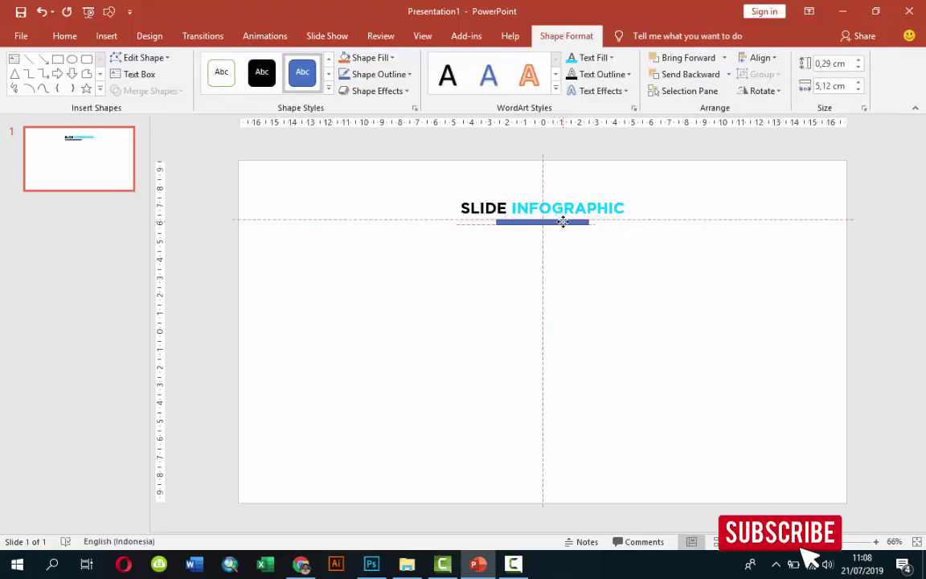
pyautogui.rightClick(563, 222)
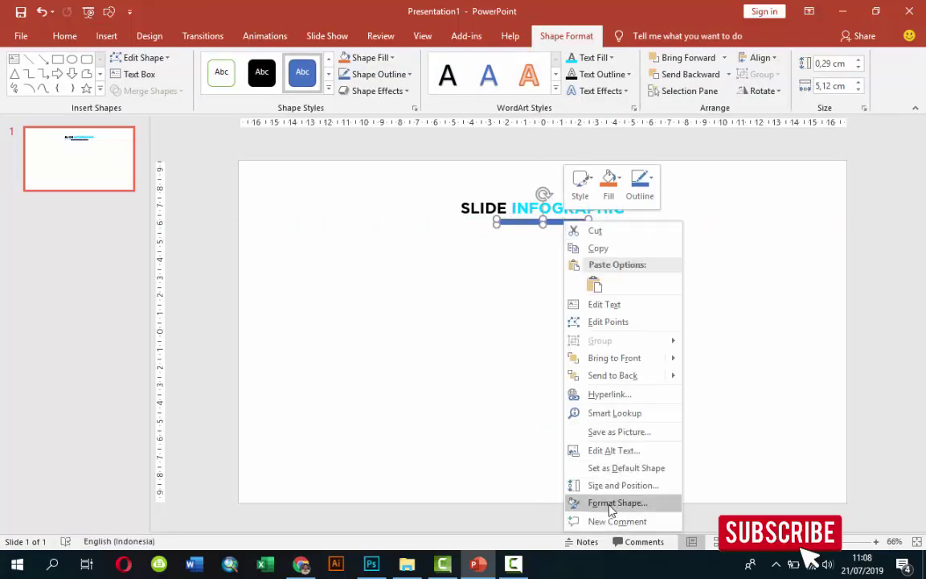
pyautogui.click(611, 503)
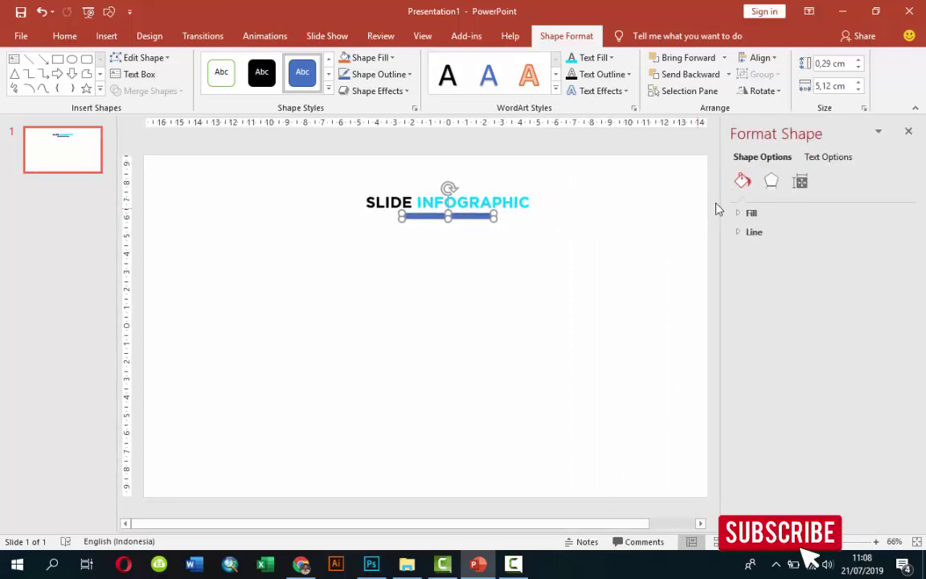
pyautogui.click(743, 233)
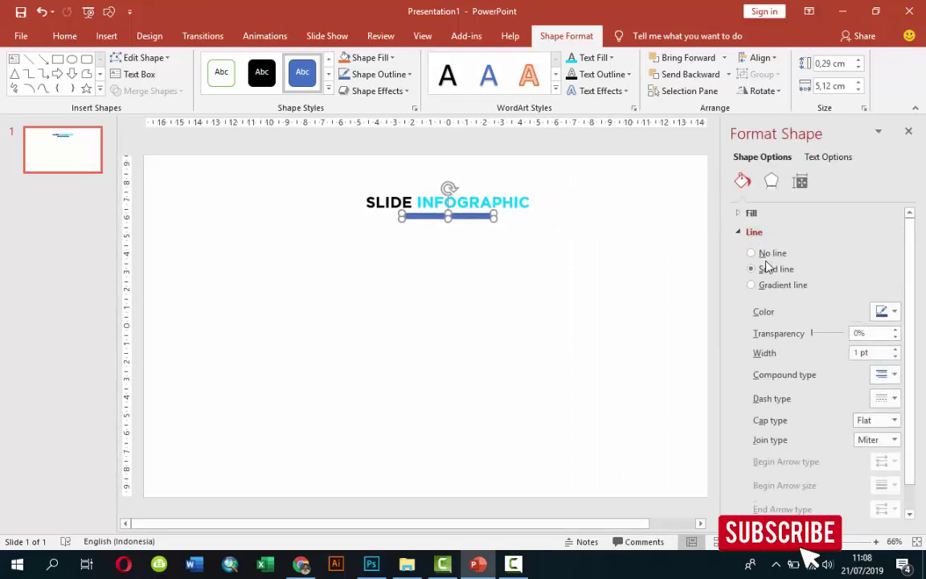
pyautogui.click(759, 252)
pyautogui.click(738, 233)
# Give the bar a gradient fill, delete the middle stop, and make the left stop cyan.
pyautogui.click(739, 213)
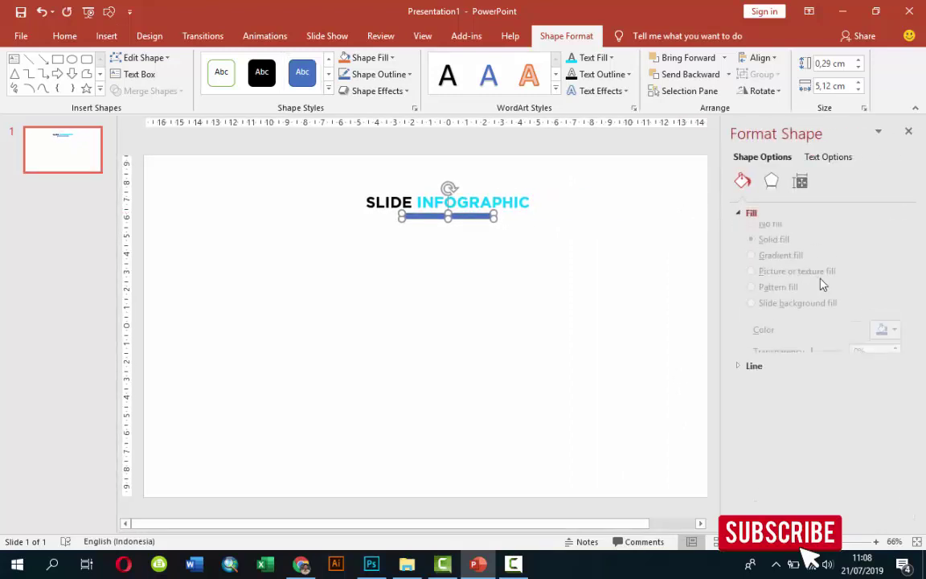
pyautogui.click(770, 269)
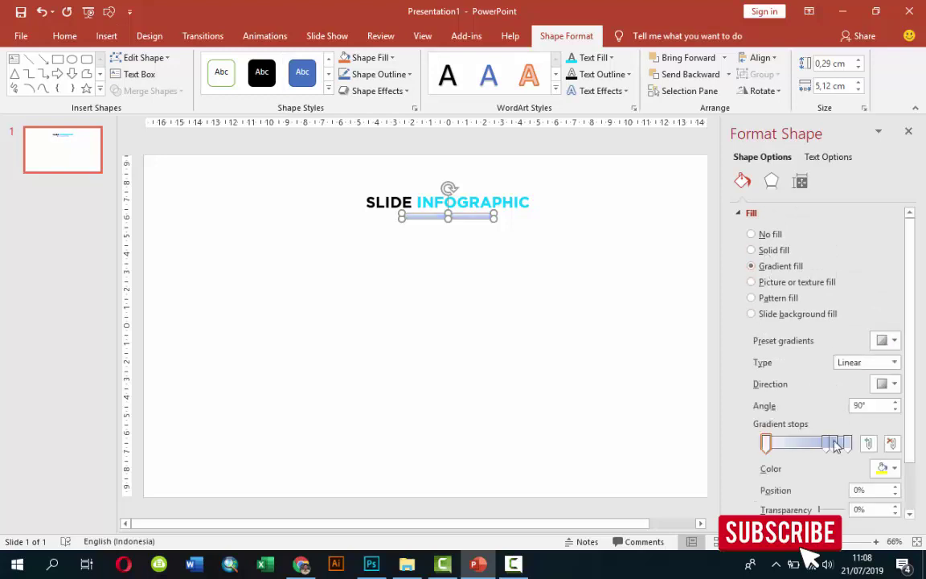
pyautogui.click(827, 443)
pyautogui.moveTo(829, 444); pyautogui.dragTo(768, 443)
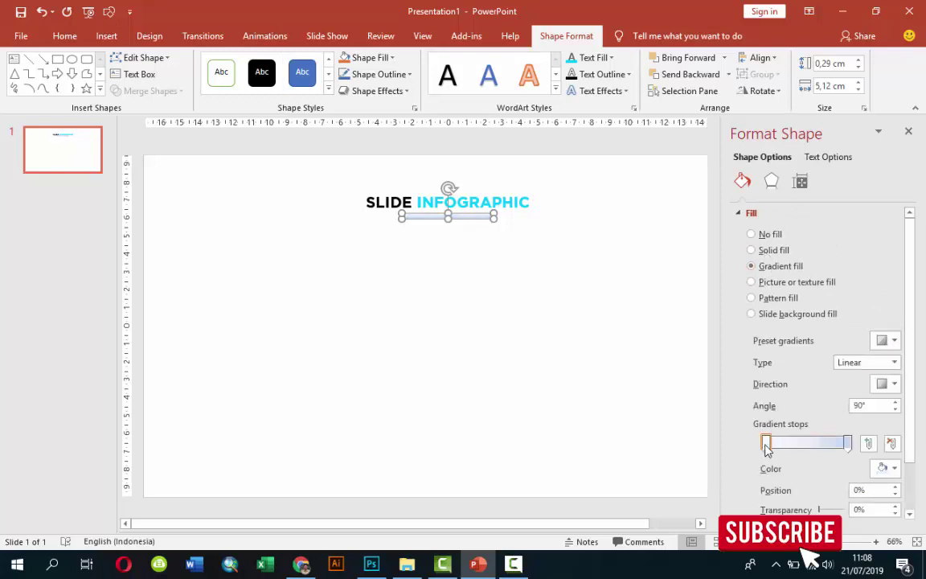
pyautogui.click(891, 443)
pyautogui.click(893, 468)
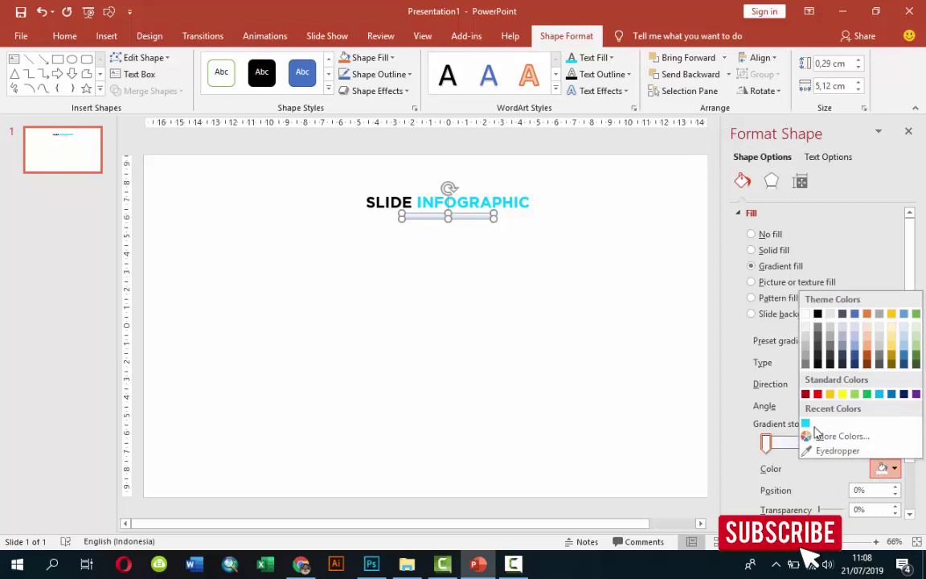
pyautogui.click(727, 385)
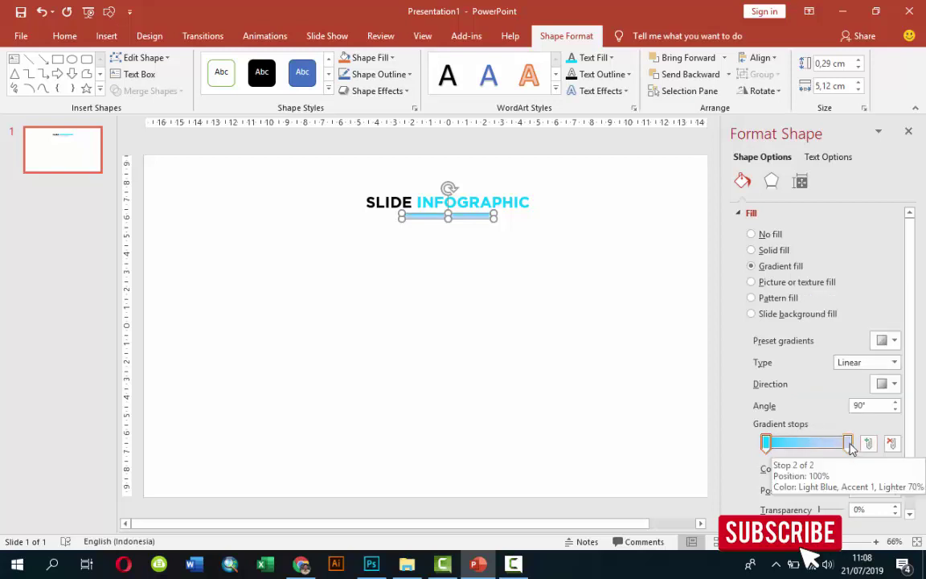
# Set the right stop to a custom dark teal and run the gradient left to right.
pyautogui.click(847, 443)
pyautogui.click(878, 469)
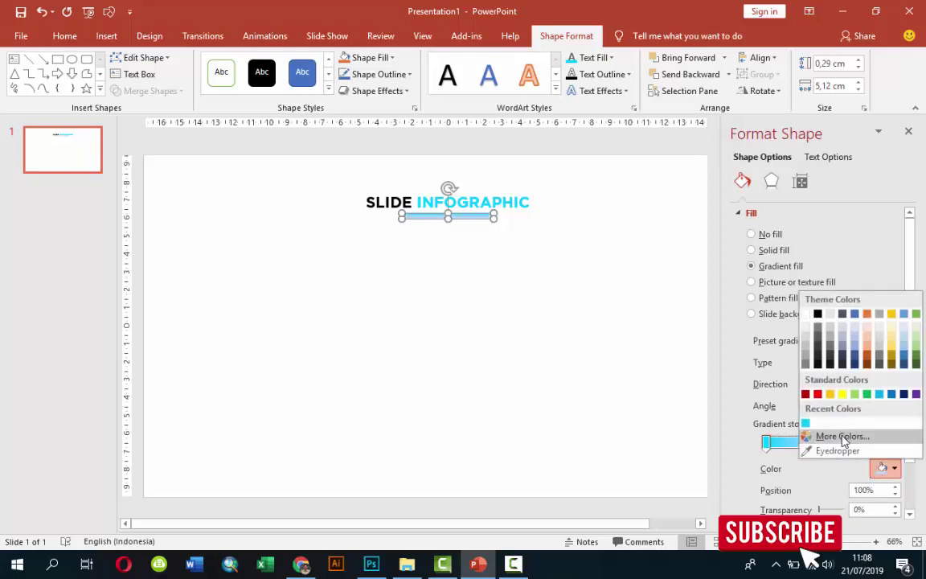
pyautogui.click(846, 442)
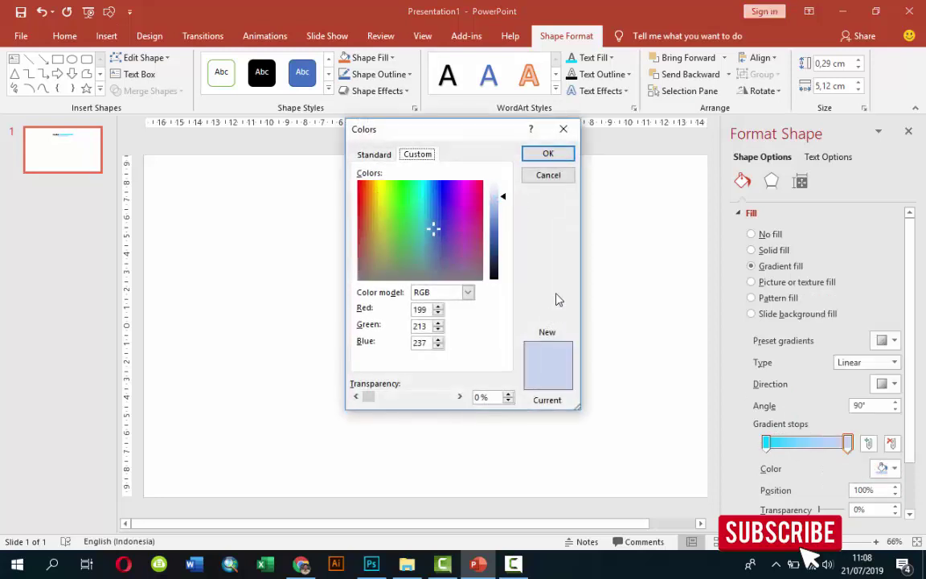
pyautogui.moveTo(471, 139); pyautogui.dragTo(376, 240)
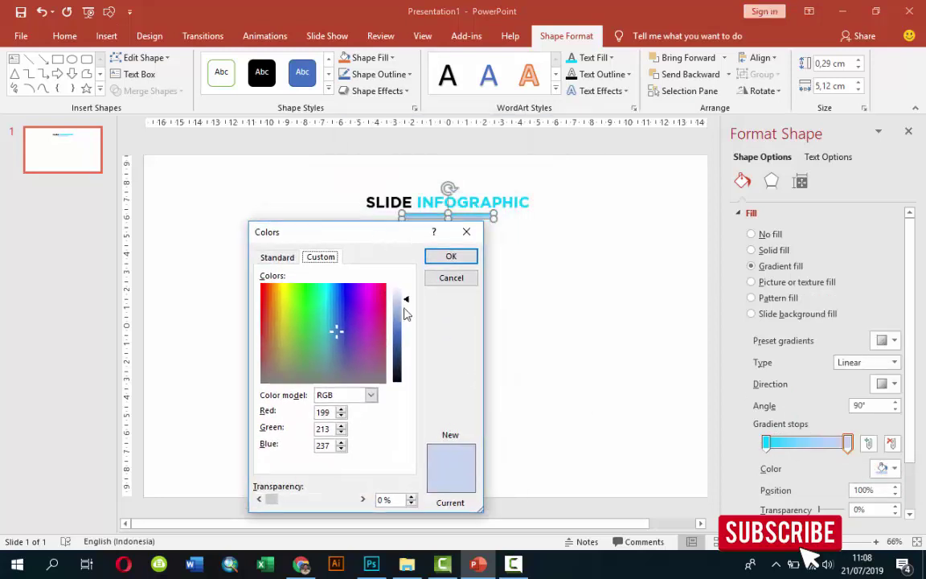
pyautogui.moveTo(404, 336); pyautogui.dragTo(402, 351)
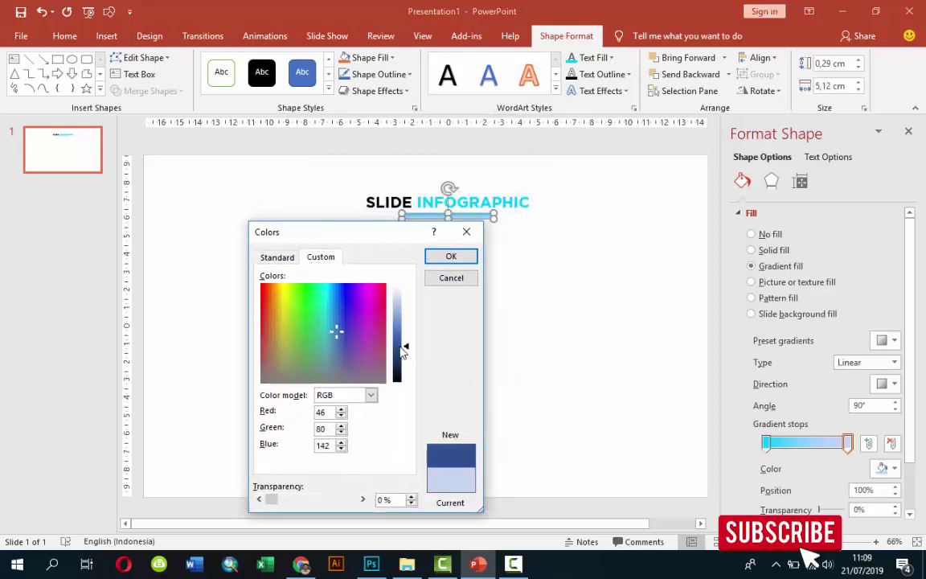
pyautogui.moveTo(338, 321)
pyautogui.mouseDown()
pyautogui.moveTo(341, 337)
pyautogui.moveTo(327, 342)
pyautogui.mouseUp()
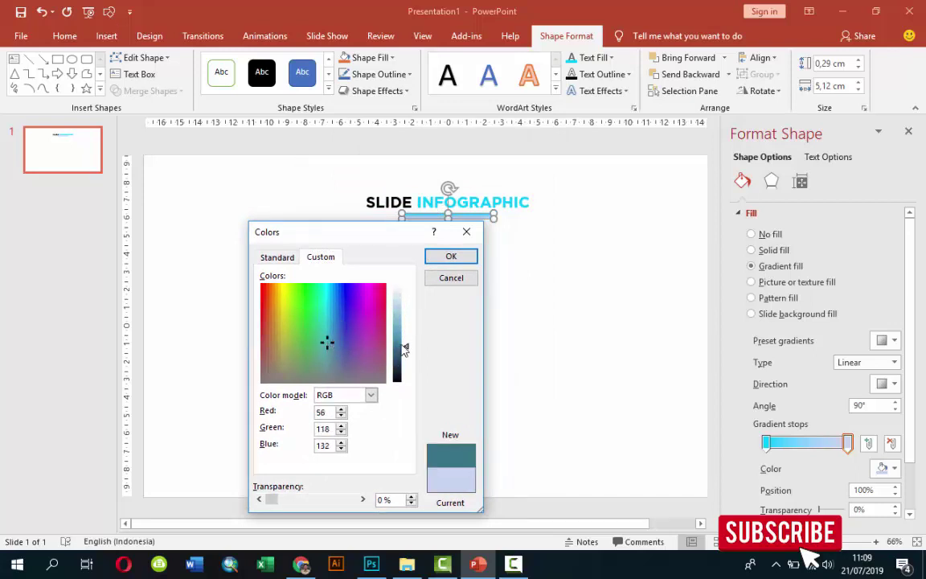
pyautogui.click(450, 257)
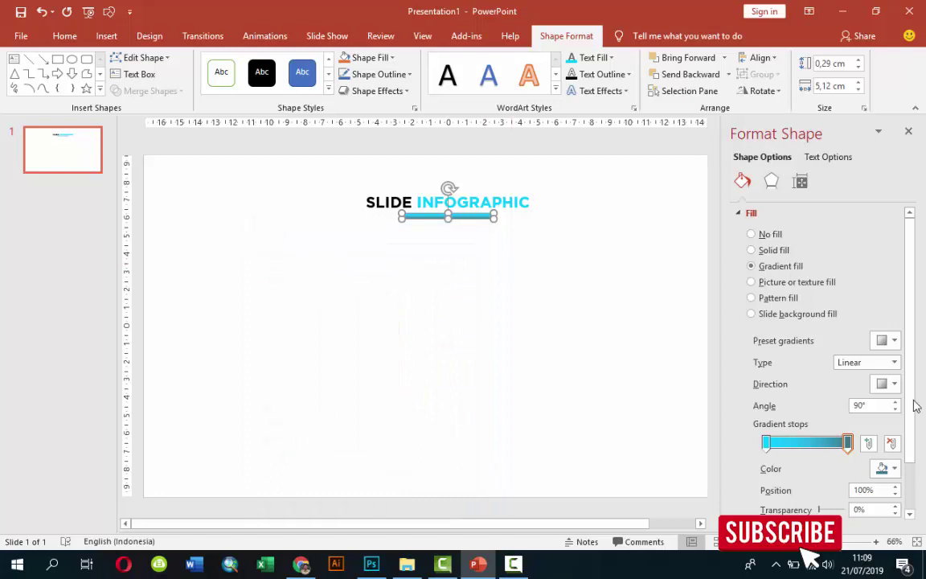
pyautogui.click(888, 383)
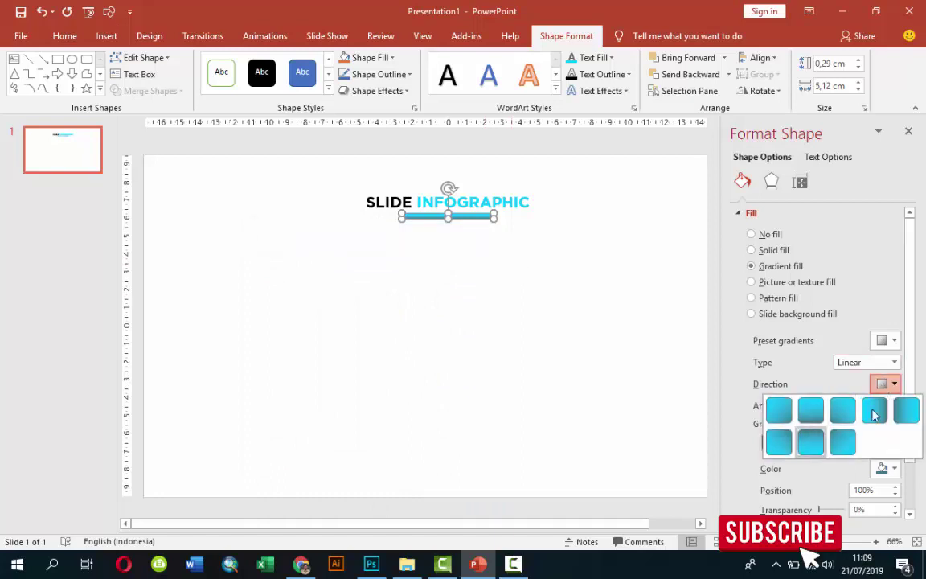
pyautogui.click(874, 413)
pyautogui.click(664, 334)
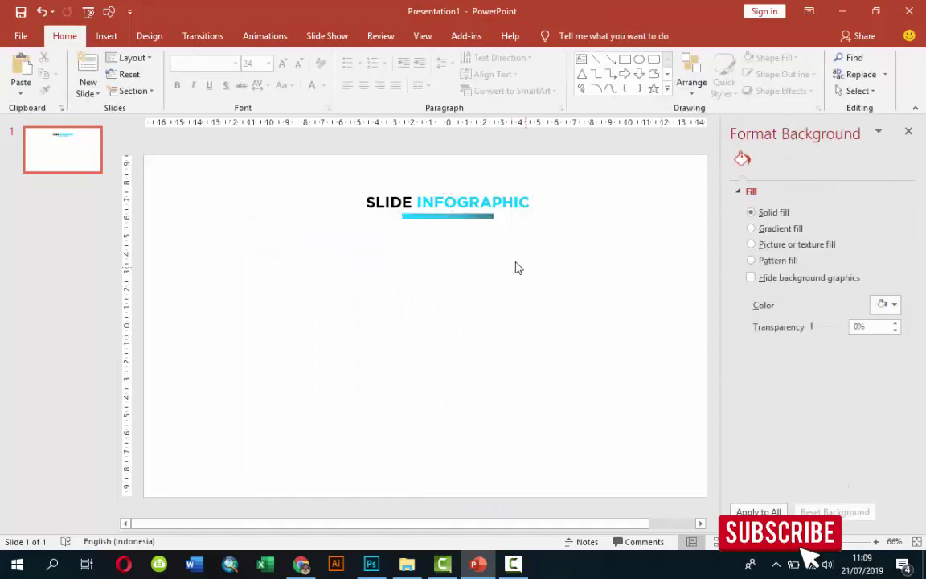
# Drag the underline bar's bottom edge up to slim it to a thin line.
pyautogui.scroll(1, 501, 228)
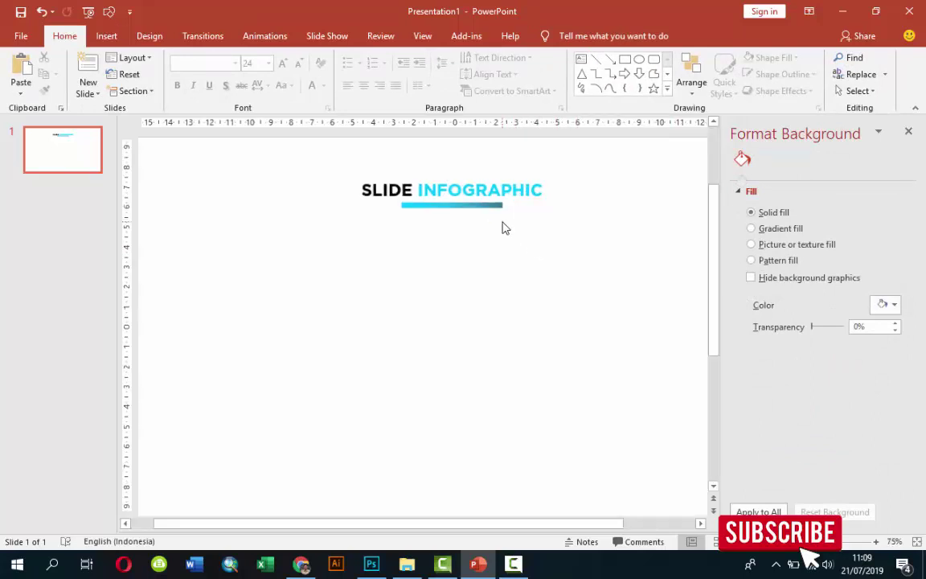
pyautogui.keyDown('ctrl'); pyautogui.scroll(2, 502, 228); pyautogui.keyUp('ctrl')
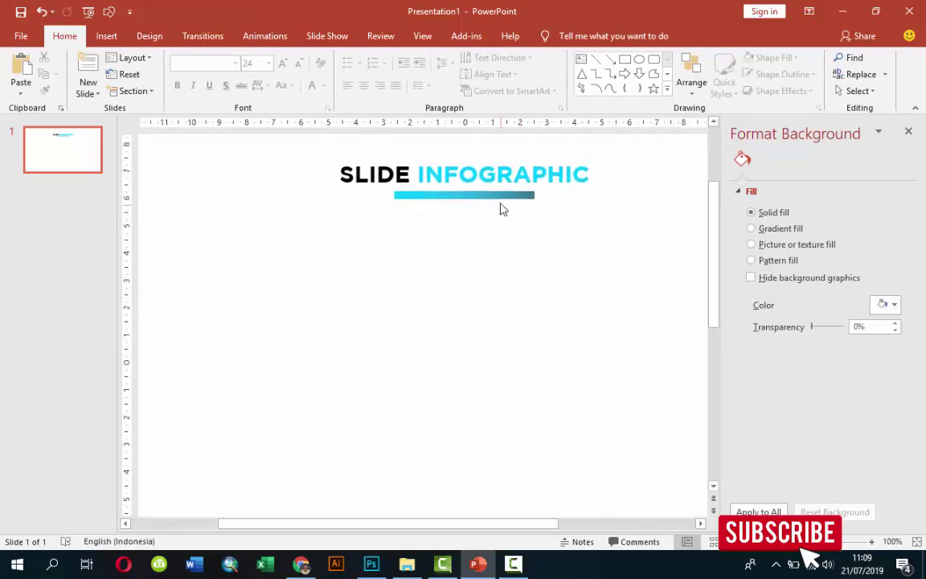
pyautogui.click(498, 196)
pyautogui.keyDown('ctrl'); pyautogui.scroll(1, 444, 267); pyautogui.keyUp('ctrl')
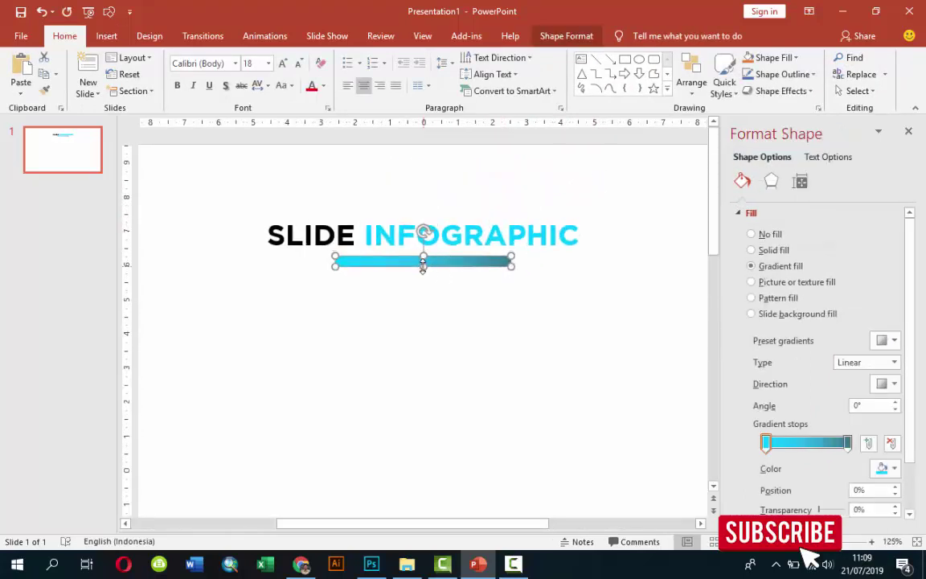
pyautogui.moveTo(423, 266); pyautogui.dragTo(422, 259)
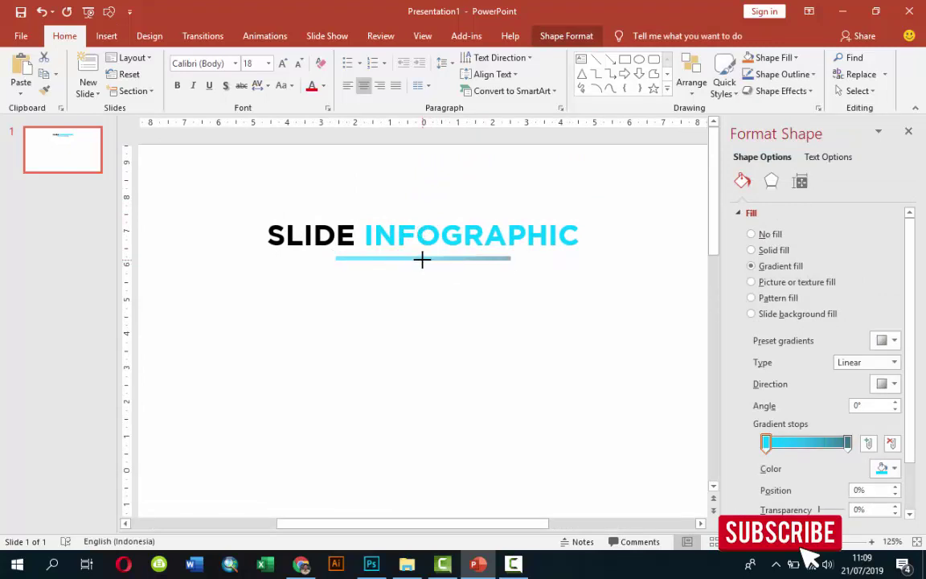
pyautogui.click(522, 291)
pyautogui.keyDown('ctrl'); pyautogui.scroll(-5, 565, 283); pyautogui.keyUp('ctrl')
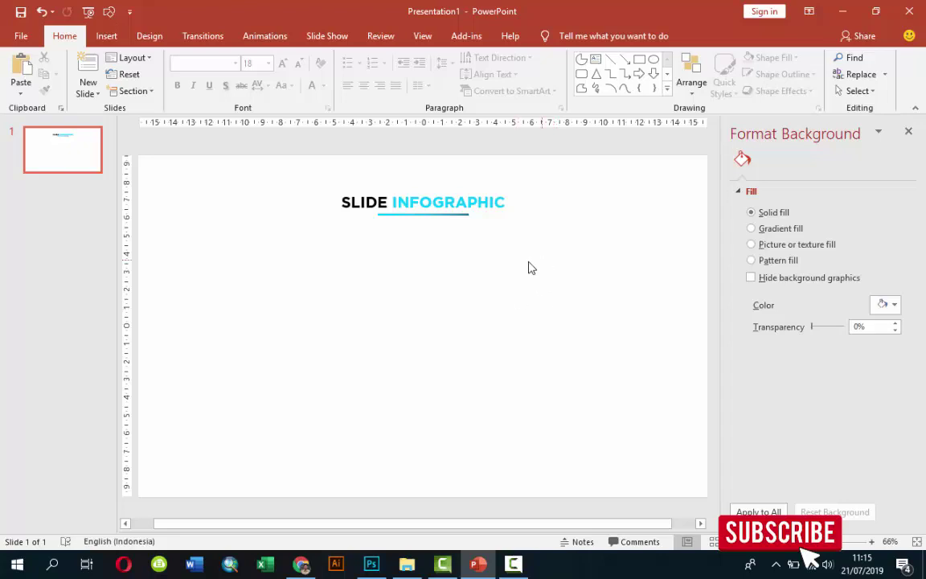
pyautogui.click(106, 35)
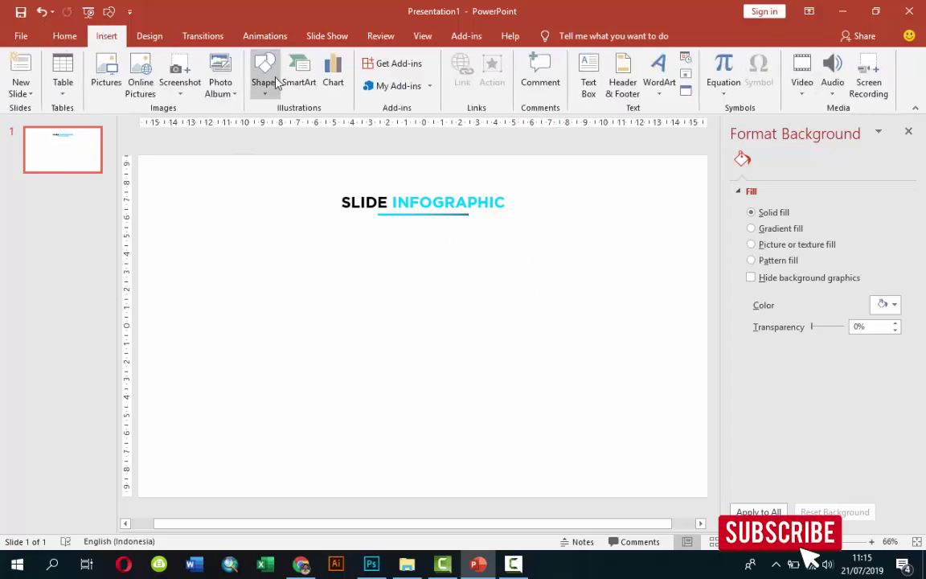
# Draw a blue circle centred under the heading and size it 12 cm by 12 cm.
pyautogui.click(265, 70)
pyautogui.click(299, 119)
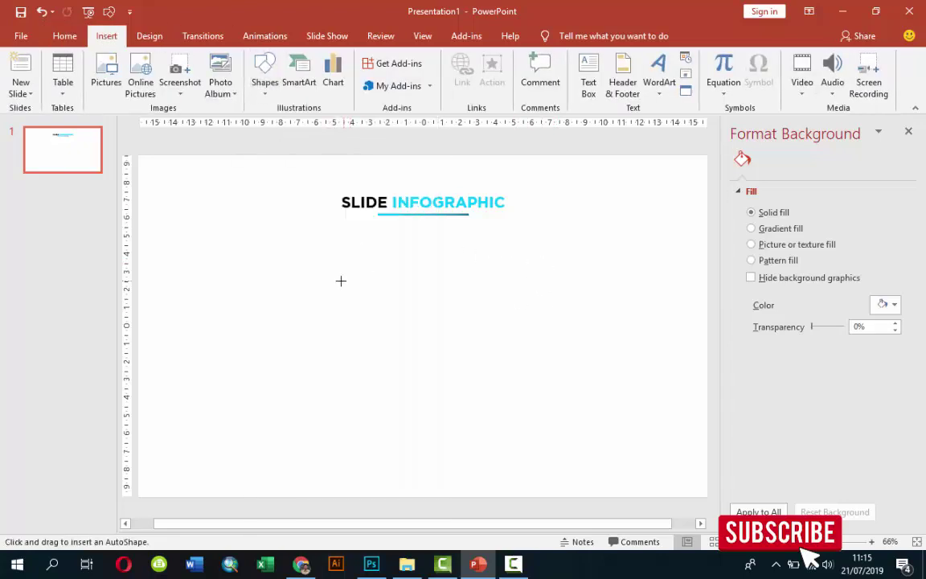
pyautogui.moveTo(298, 248); pyautogui.dragTo(513, 394)
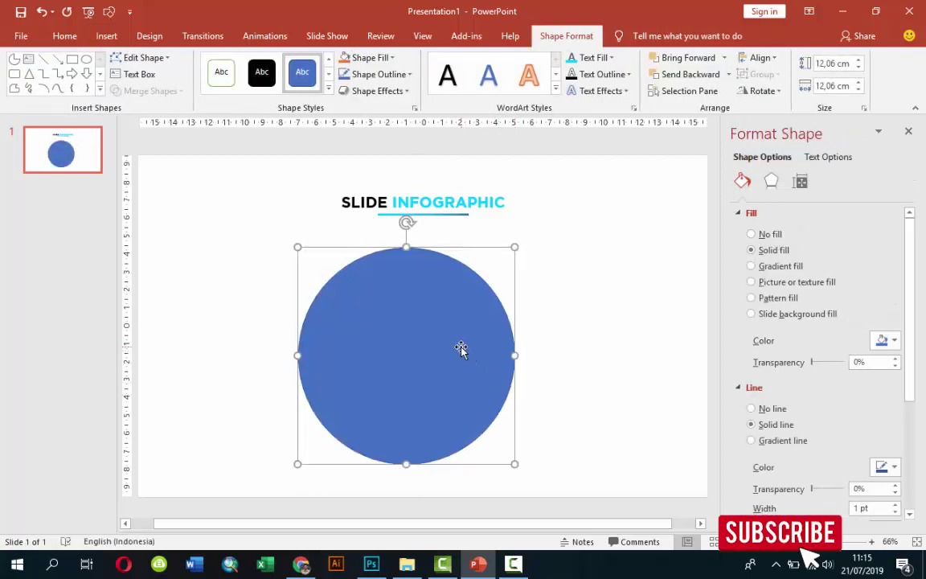
pyautogui.moveTo(463, 346); pyautogui.dragTo(471, 344)
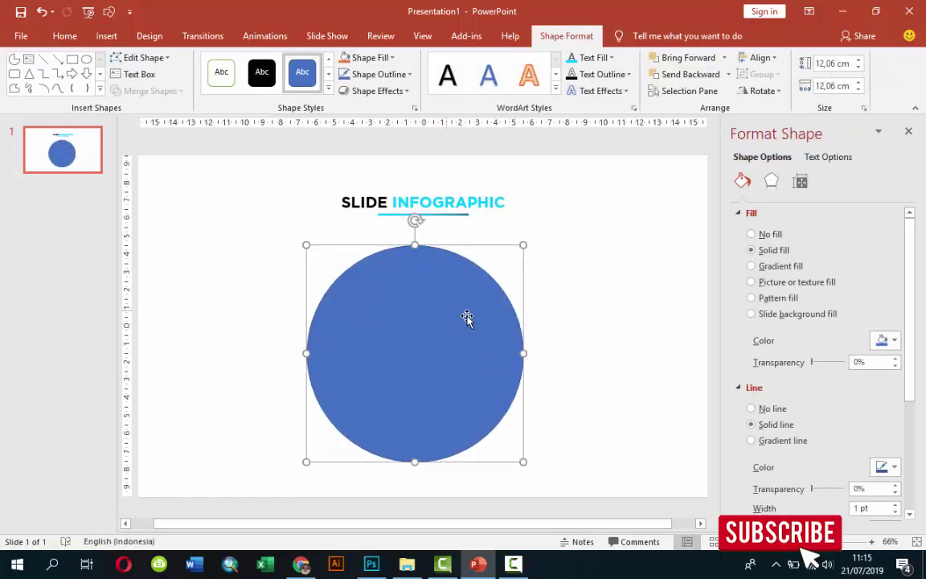
pyautogui.click(857, 89)
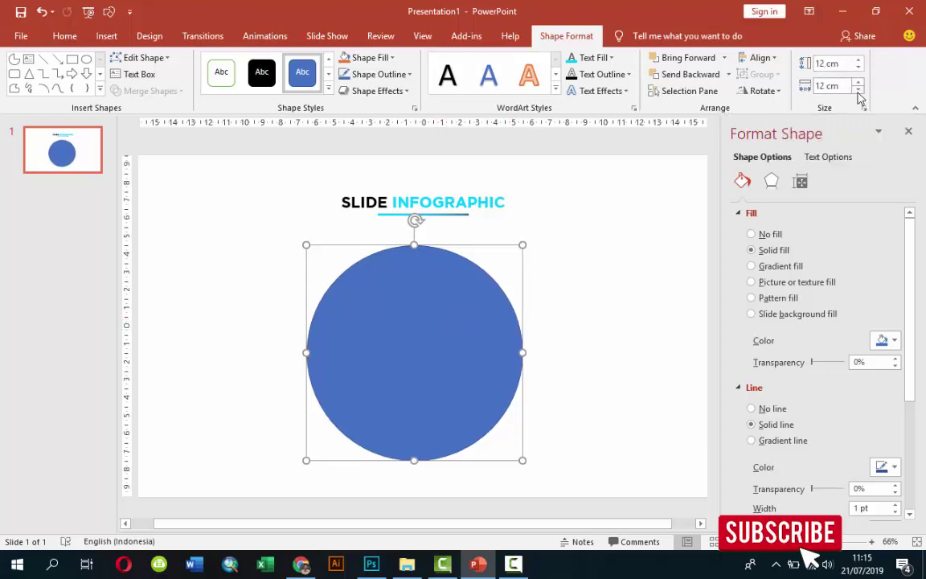
pyautogui.click(192, 232)
pyautogui.click(374, 288)
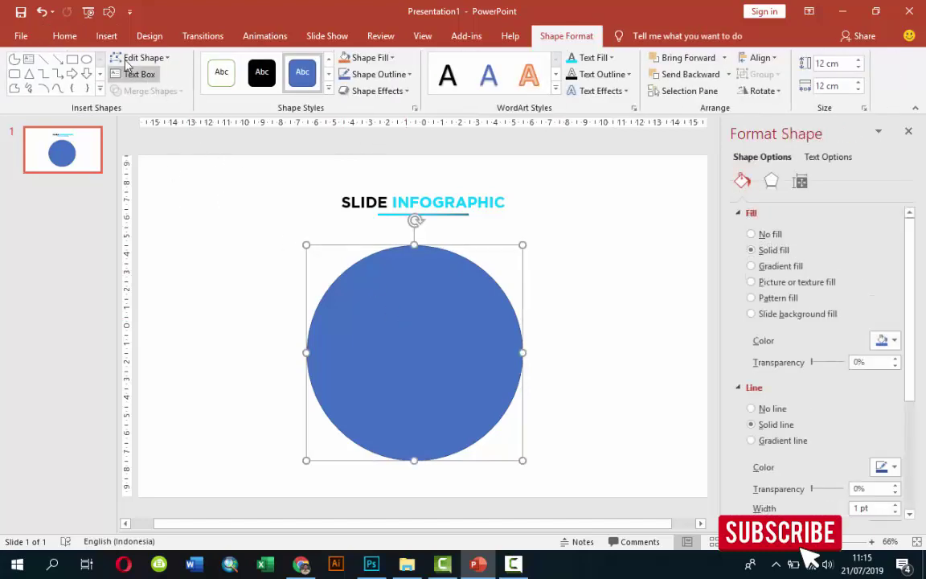
pyautogui.click(107, 35)
pyautogui.click(264, 78)
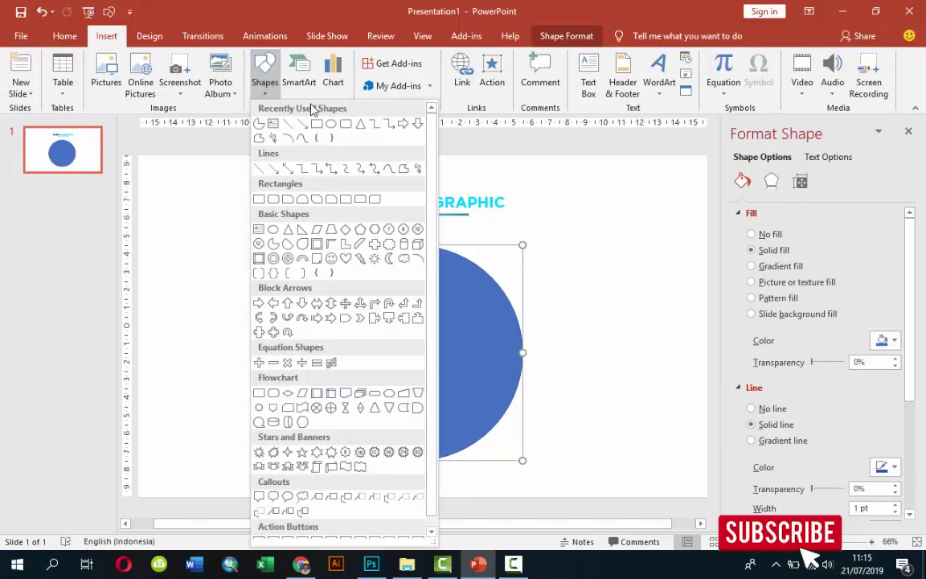
# Draw a white vertical line through the circle's centre and duplicate it with Ctrl+D.
pyautogui.click(287, 122)
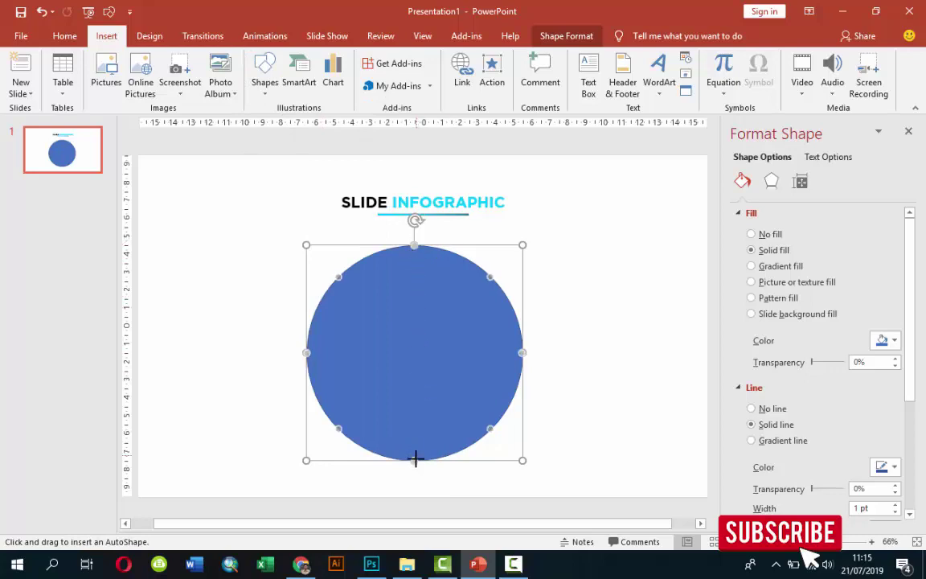
pyautogui.moveTo(414, 245); pyautogui.dragTo(415, 461)
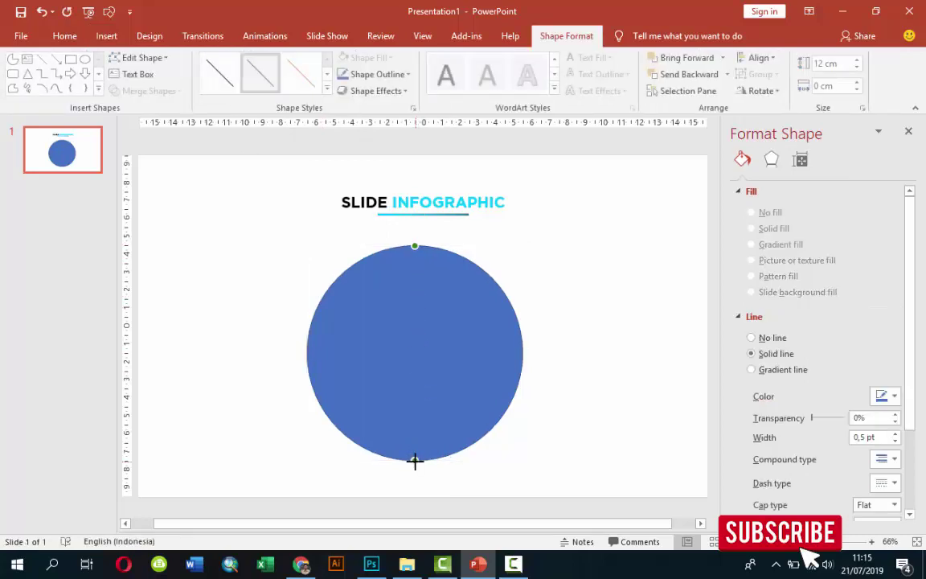
pyautogui.click(884, 398)
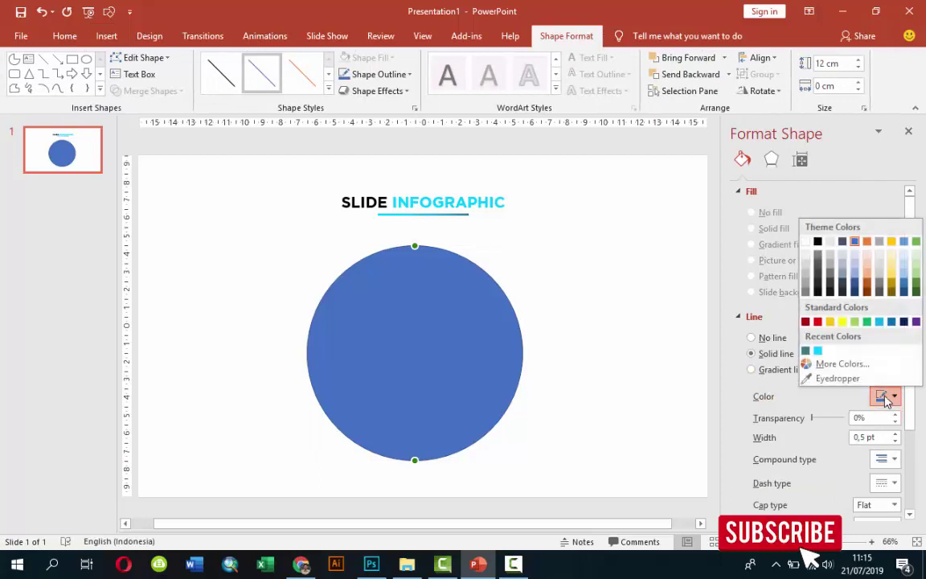
pyautogui.click(805, 242)
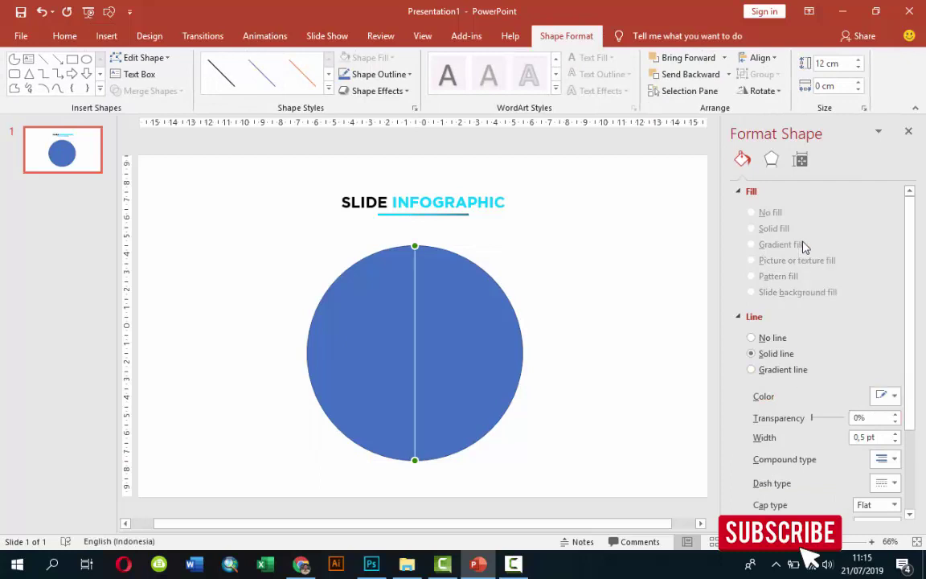
pyautogui.click(537, 269)
pyautogui.click(415, 299)
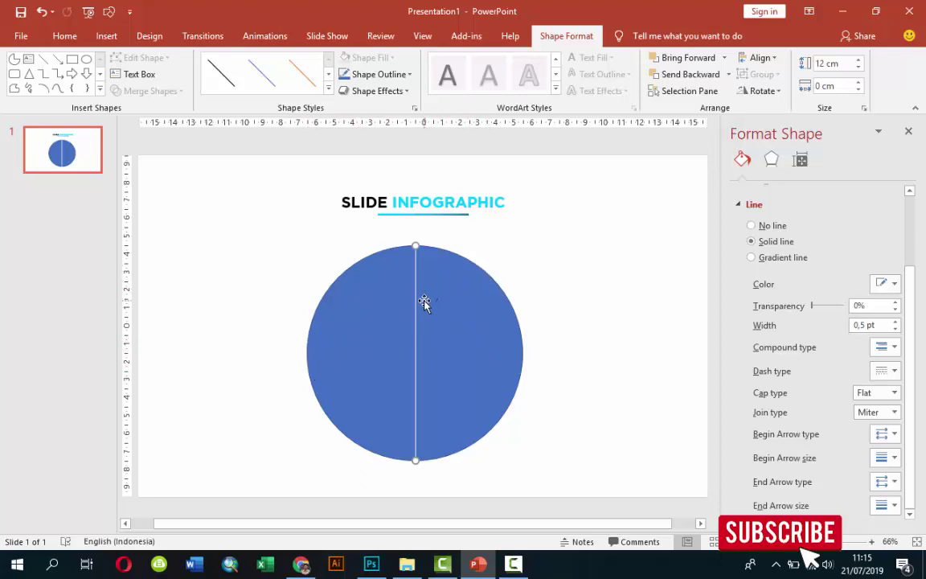
pyautogui.hotkey('ctrl', 'd')
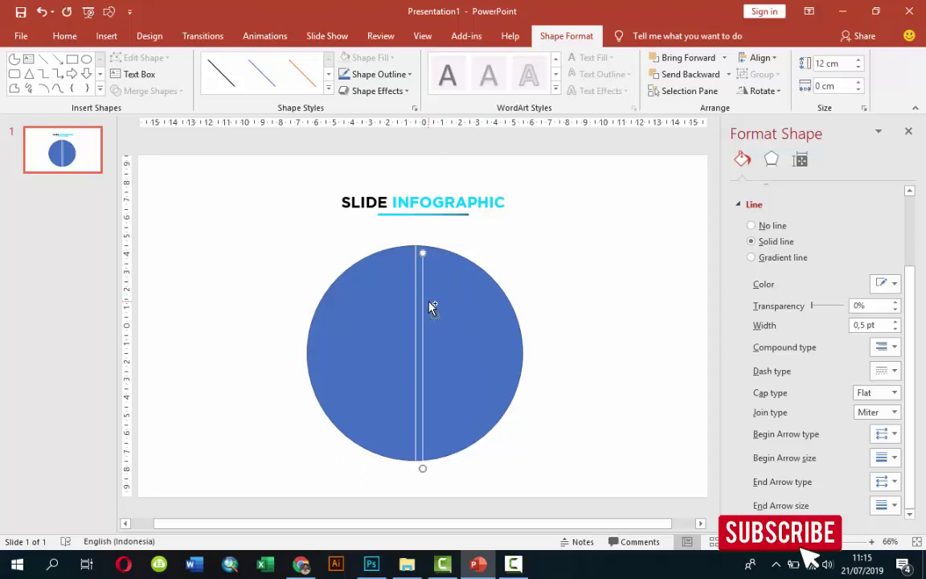
# Rotate the copied line to 60° and centre it on the circle.
pyautogui.click(773, 93)
pyautogui.click(778, 181)
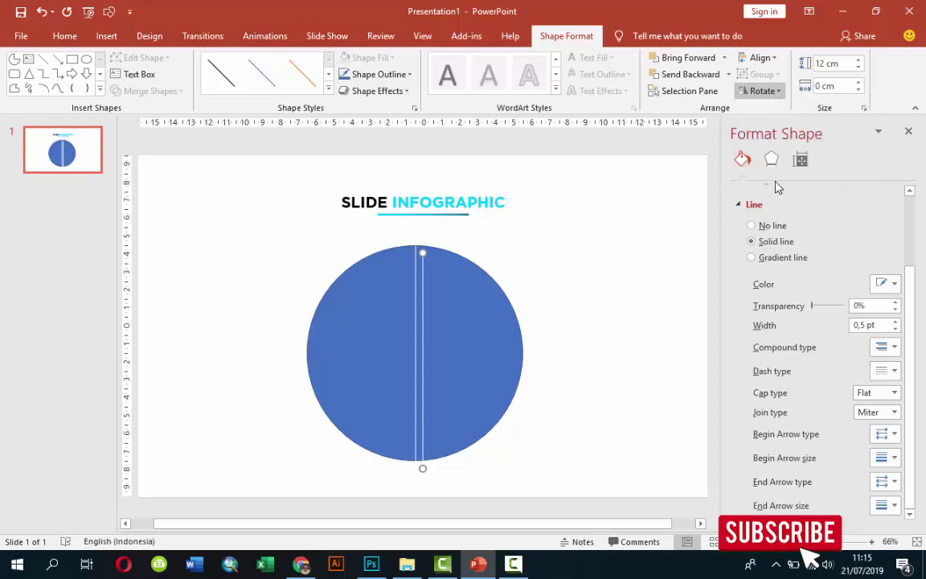
pyautogui.moveTo(877, 254); pyautogui.dragTo(825, 254)
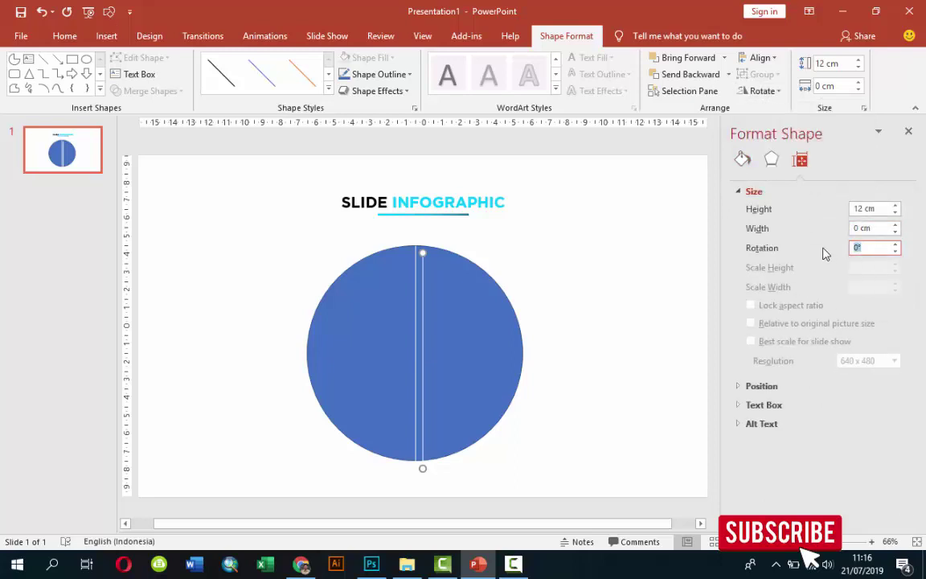
pyautogui.press('Return')
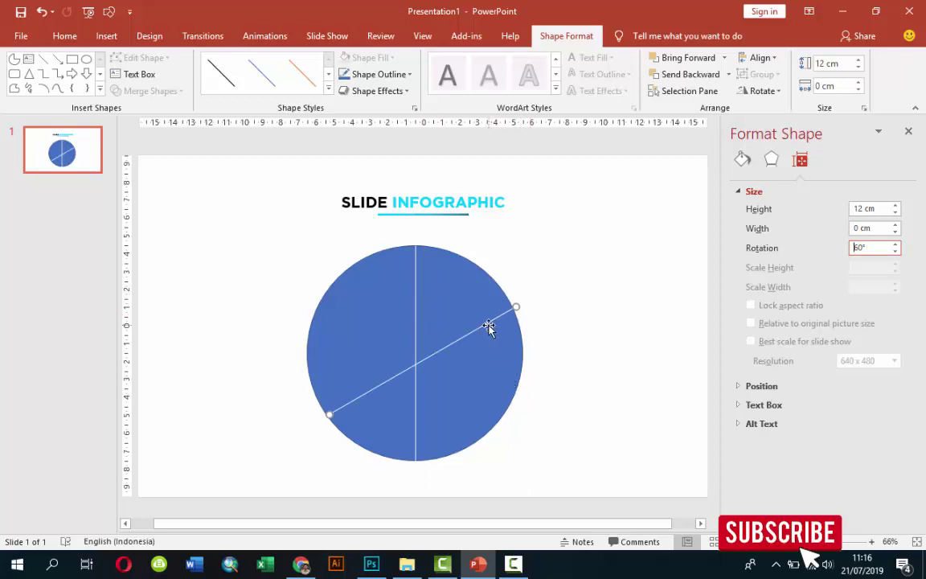
pyautogui.moveTo(488, 323); pyautogui.dragTo(482, 313)
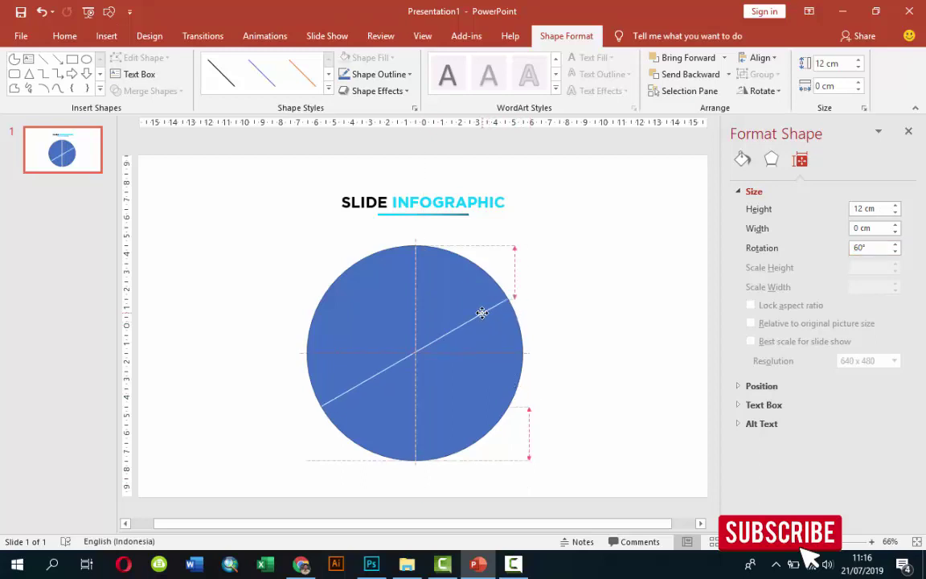
pyautogui.moveTo(481, 313); pyautogui.dragTo(480, 313)
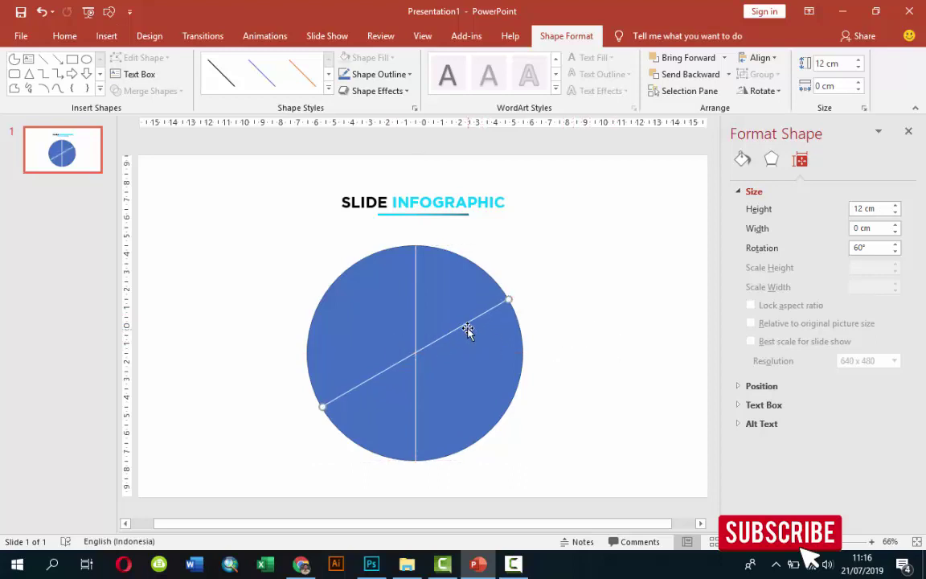
# Undo the last change and flip the line horizontally to add the 300° divider.
pyautogui.hotkey('ctrl', 'z')
pyautogui.click(762, 90)
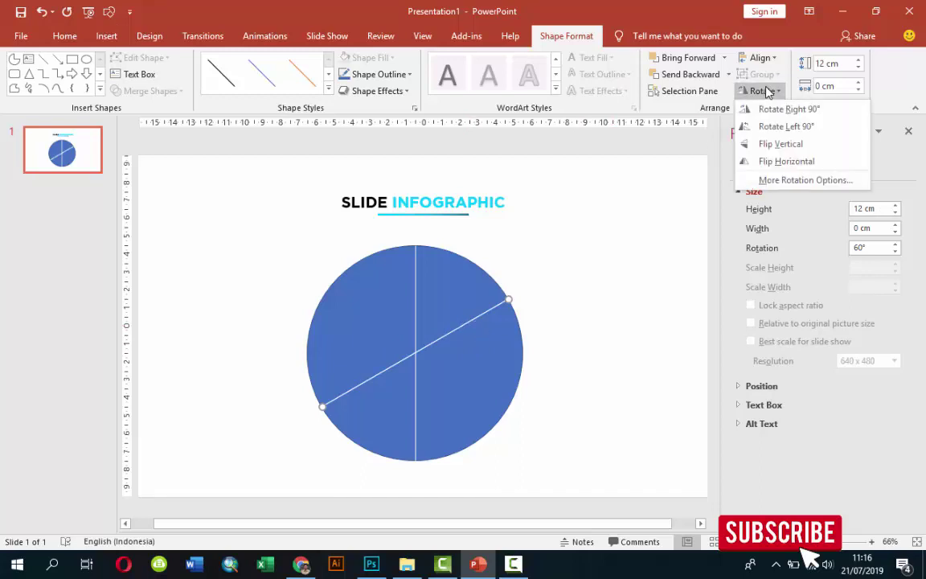
pyautogui.click(772, 162)
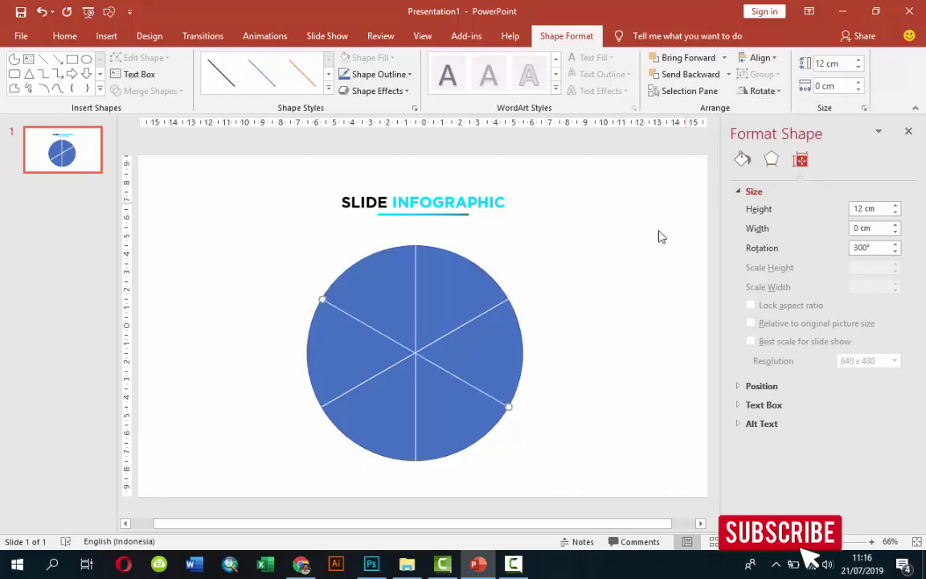
pyautogui.click(645, 254)
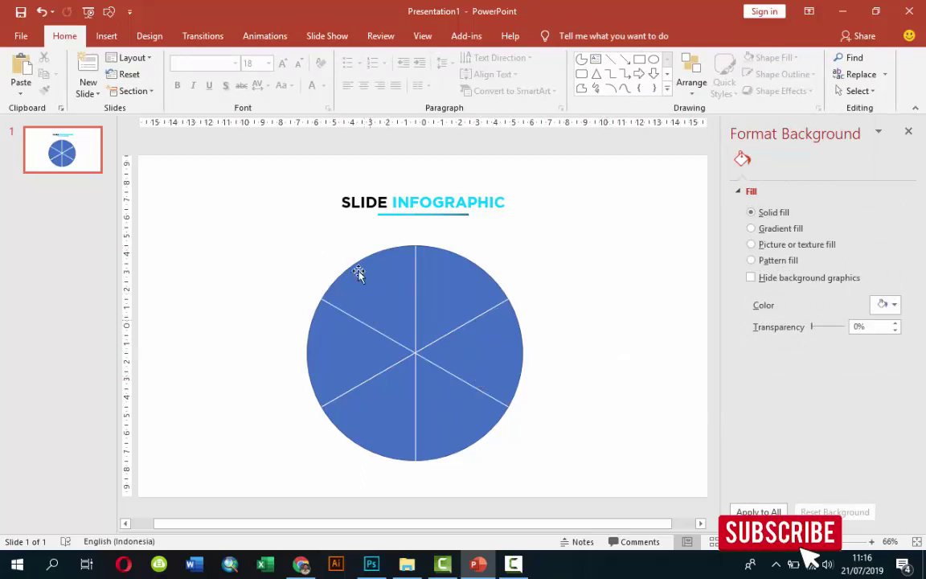
# Draw a Partial Circle pie shape sized 12 cm by 12 cm over the blue circle.
pyautogui.click(113, 37)
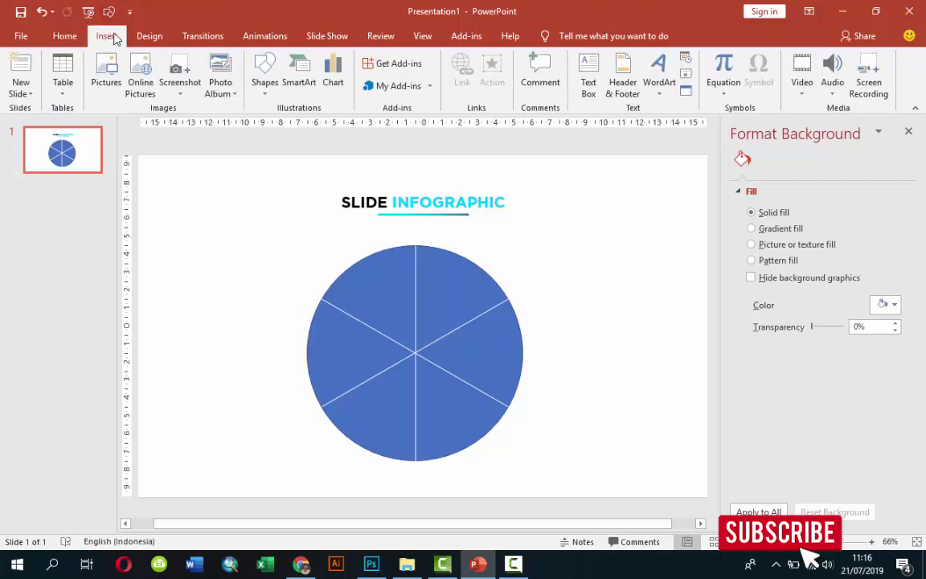
pyautogui.click(266, 81)
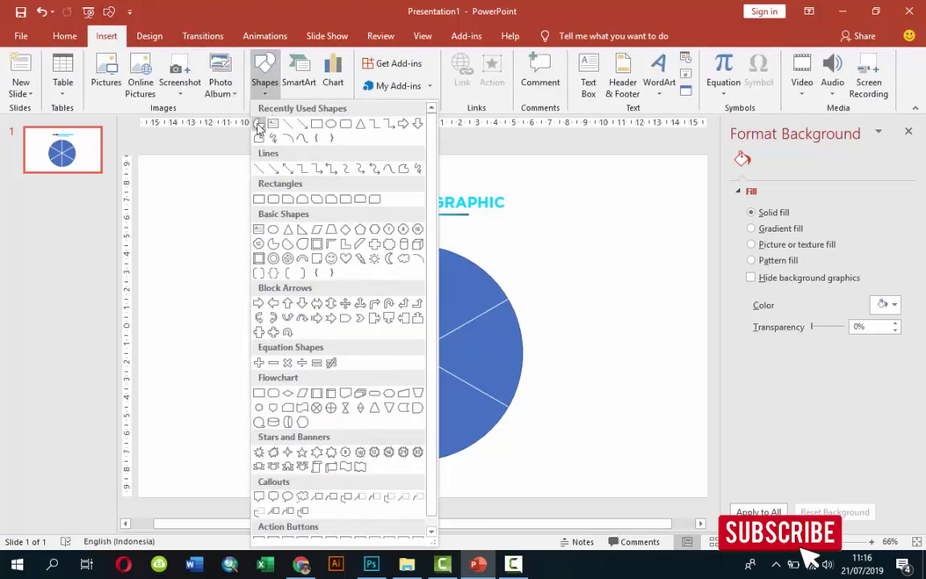
pyautogui.click(259, 127)
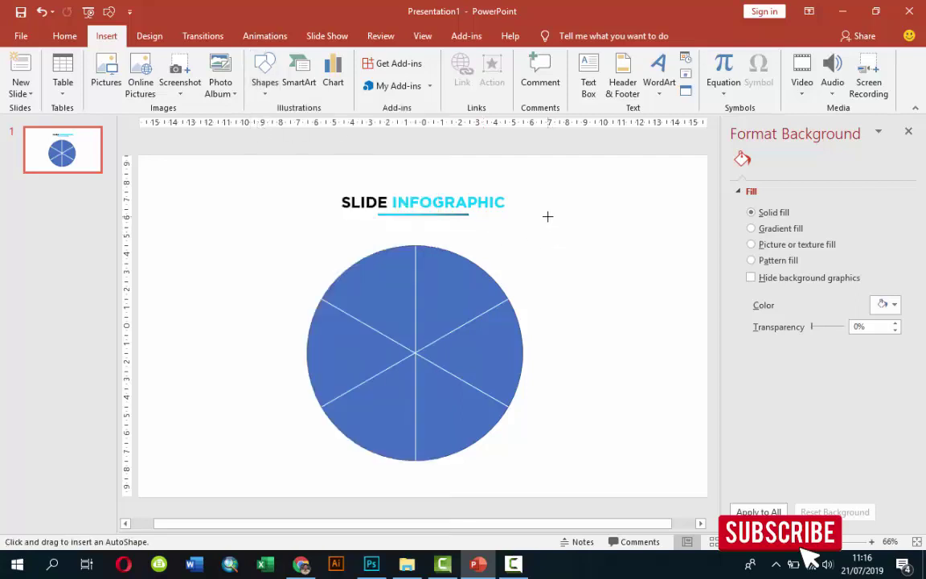
pyautogui.moveTo(547, 216); pyautogui.dragTo(683, 351)
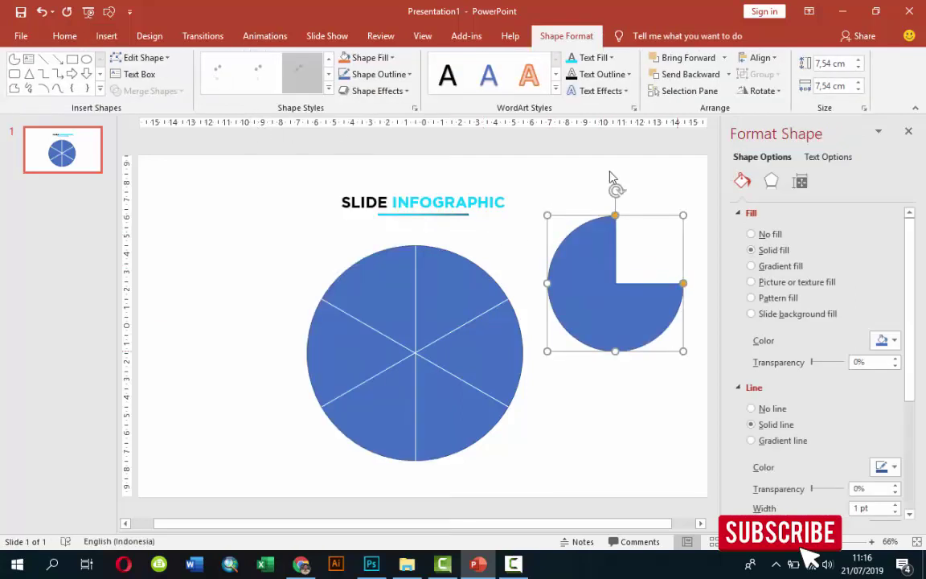
pyautogui.click(834, 67)
pyautogui.write('12')
pyautogui.press('Tab')
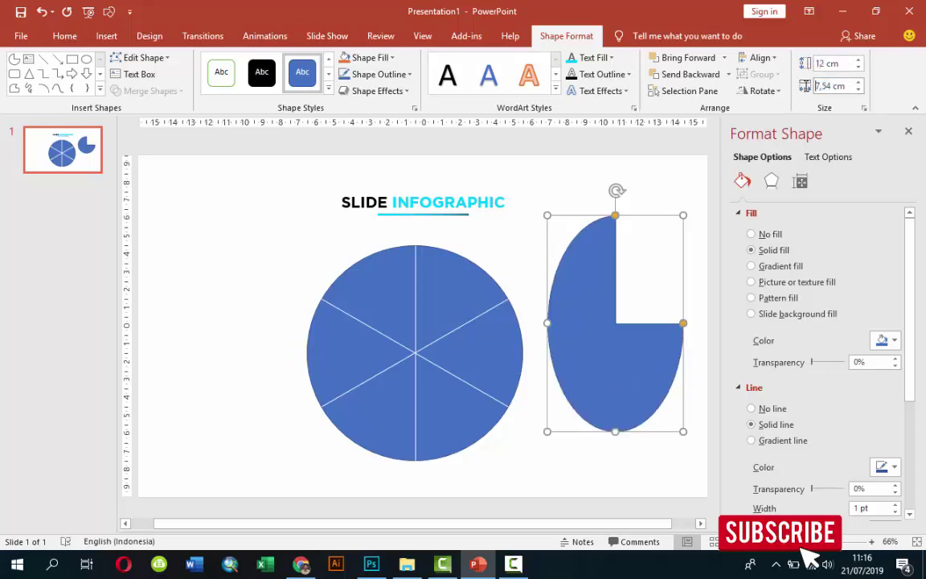
pyautogui.write('12')
pyautogui.press('Return')
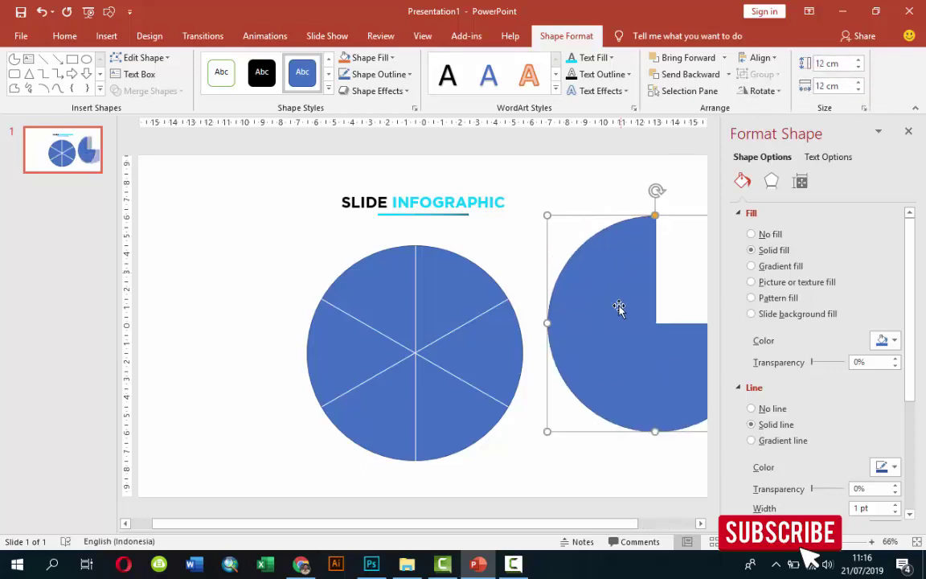
pyautogui.moveTo(616, 306); pyautogui.dragTo(535, 319)
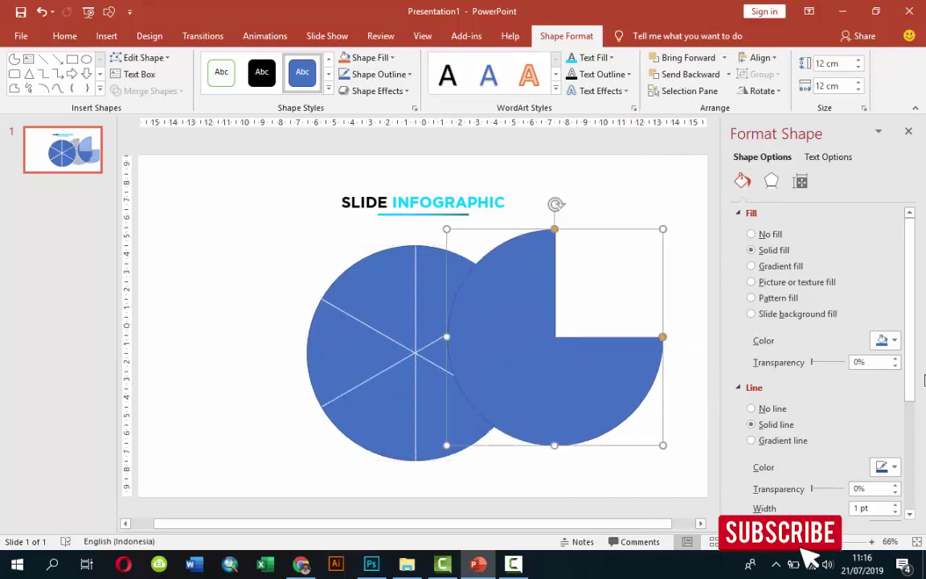
# Give the pie a yellow outline and no fill, positioned over the circle.
pyautogui.click(883, 342)
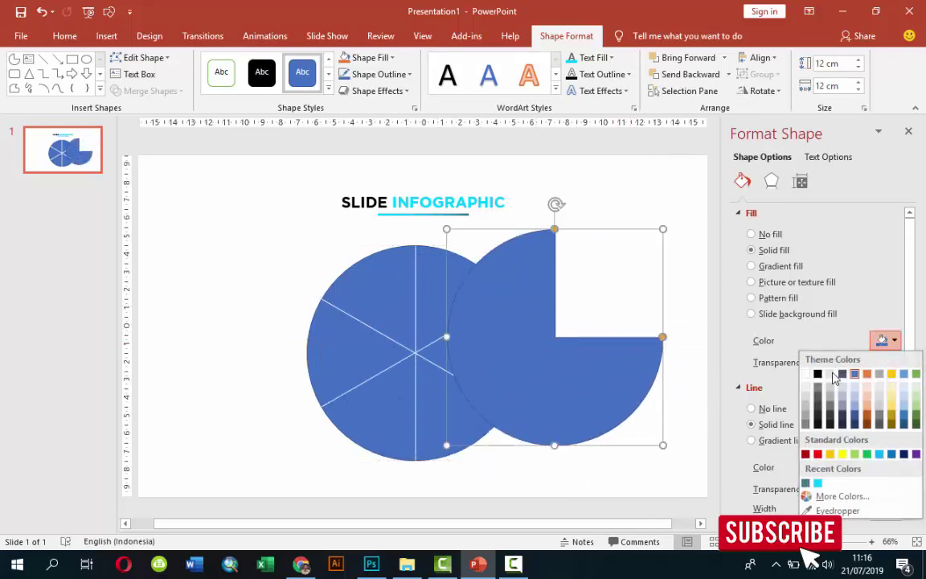
pyautogui.click(805, 374)
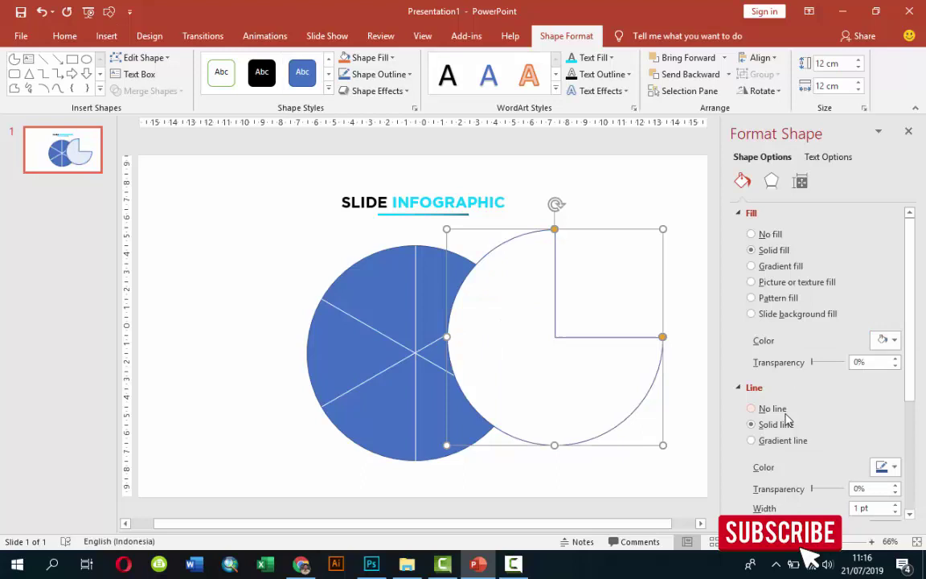
pyautogui.click(882, 467)
pyautogui.click(842, 393)
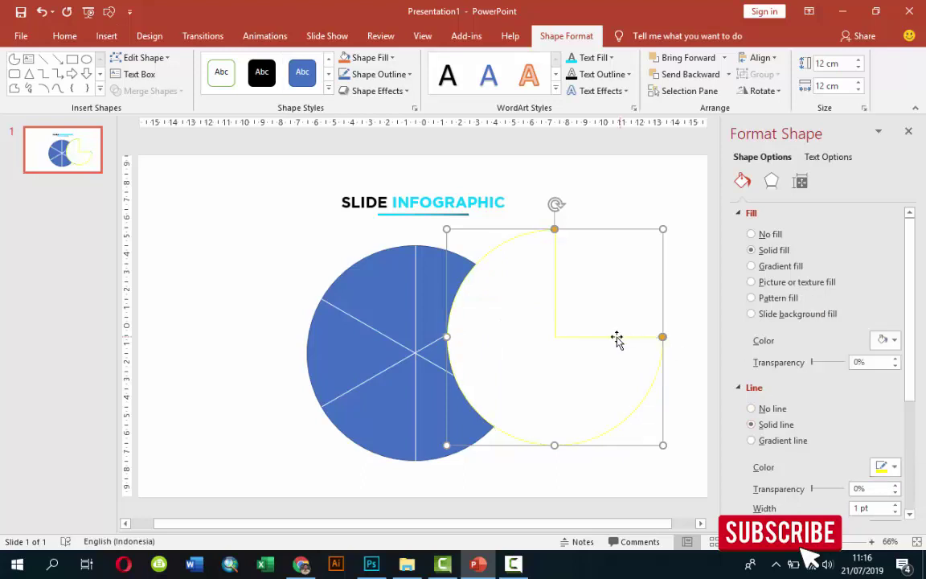
pyautogui.moveTo(615, 341)
pyautogui.mouseDown()
pyautogui.moveTo(511, 337)
pyautogui.moveTo(494, 350)
pyautogui.moveTo(533, 358)
pyautogui.mouseUp()
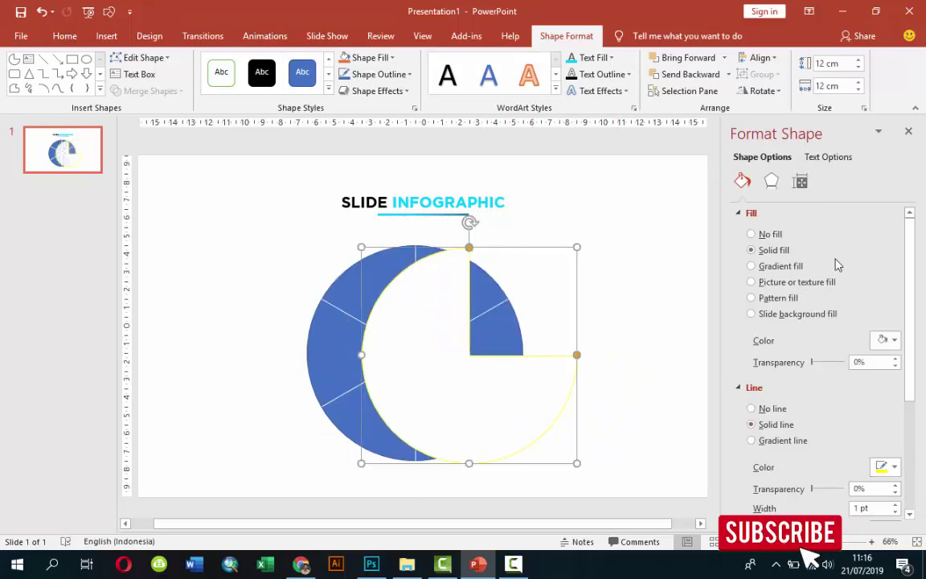
pyautogui.click(773, 234)
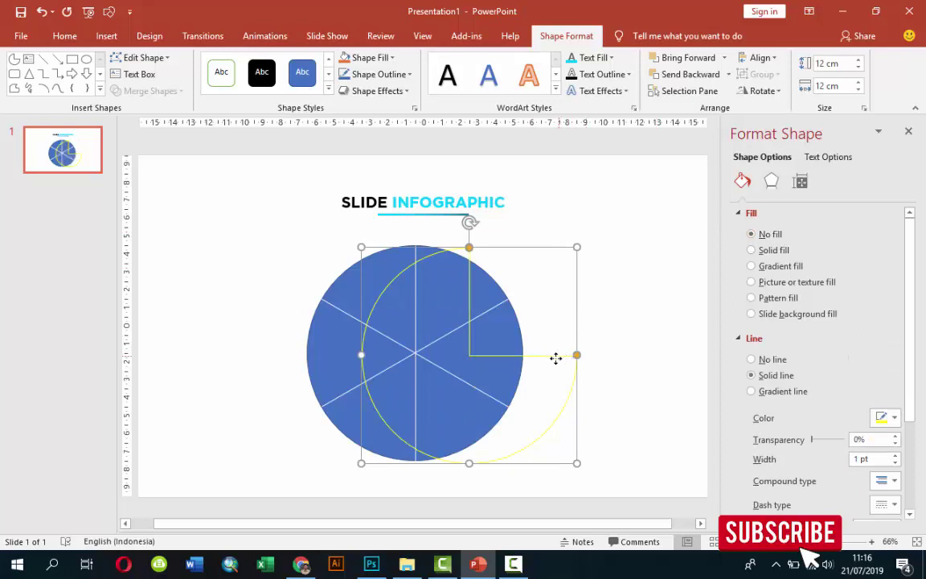
# Trim the pie to the circle's upper-left 60° wedge, then move it to the slide's left edge.
pyautogui.moveTo(556, 358)
pyautogui.mouseDown()
pyautogui.moveTo(499, 354)
pyautogui.moveTo(360, 381)
pyautogui.moveTo(361, 333)
pyautogui.mouseUp()
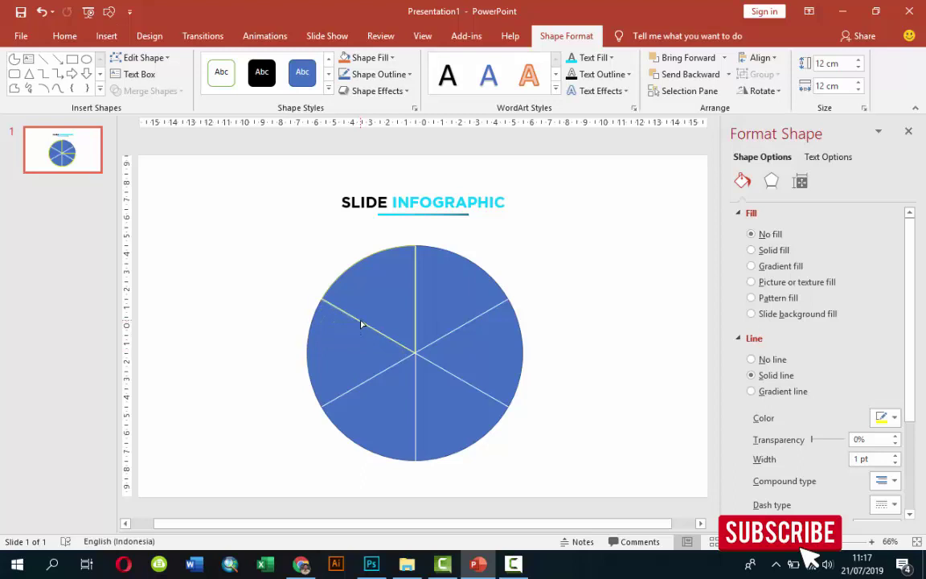
pyautogui.moveTo(361, 324); pyautogui.dragTo(361, 325)
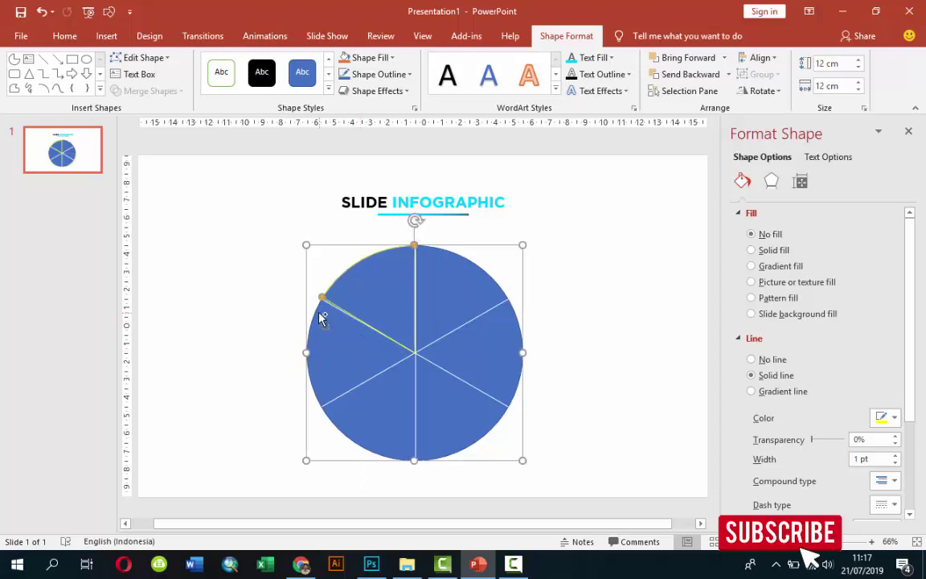
pyautogui.keyDown('ctrl'); pyautogui.scroll(5, 320, 310); pyautogui.keyUp('ctrl')
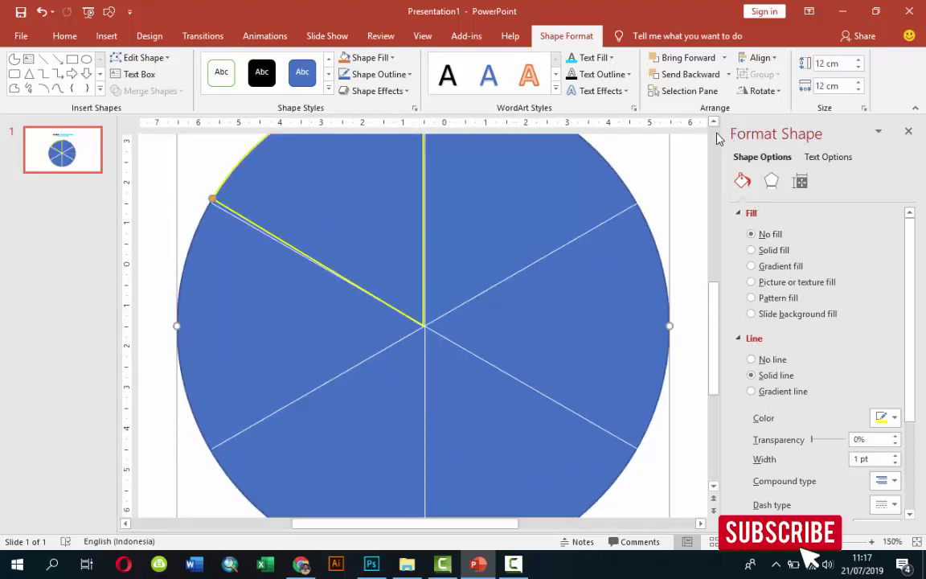
pyautogui.scroll(3, 475, 255)
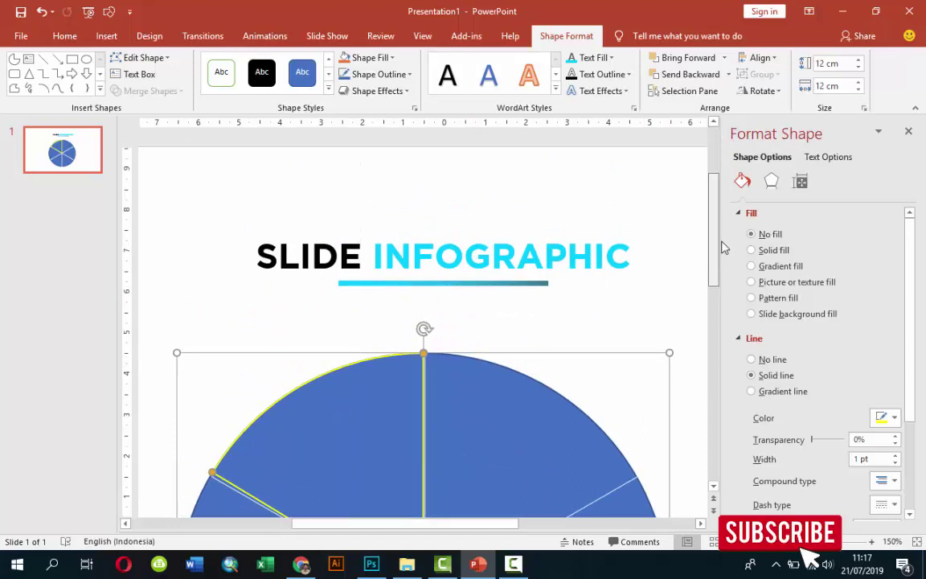
pyautogui.scroll(-1, 723, 243)
pyautogui.scroll(-1, 643, 265)
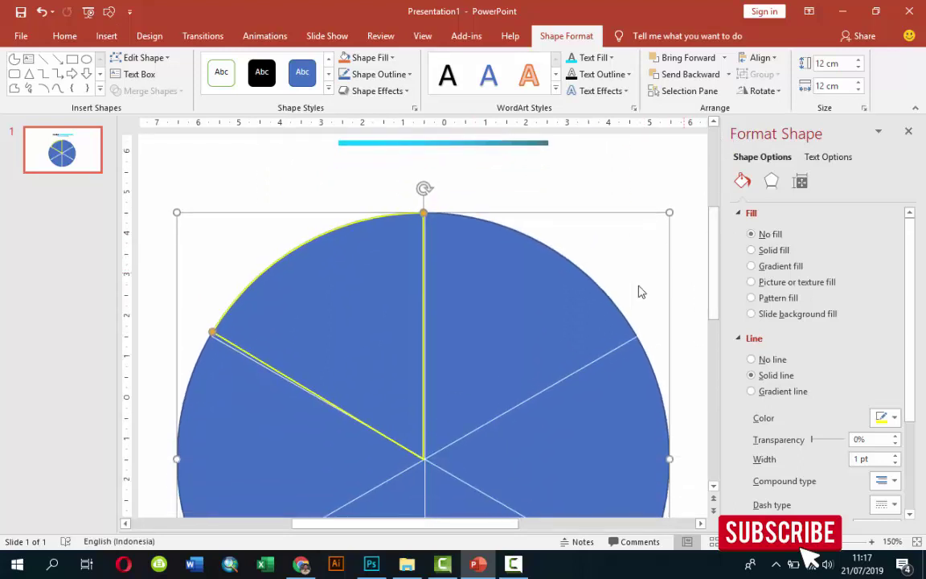
pyautogui.click(212, 332)
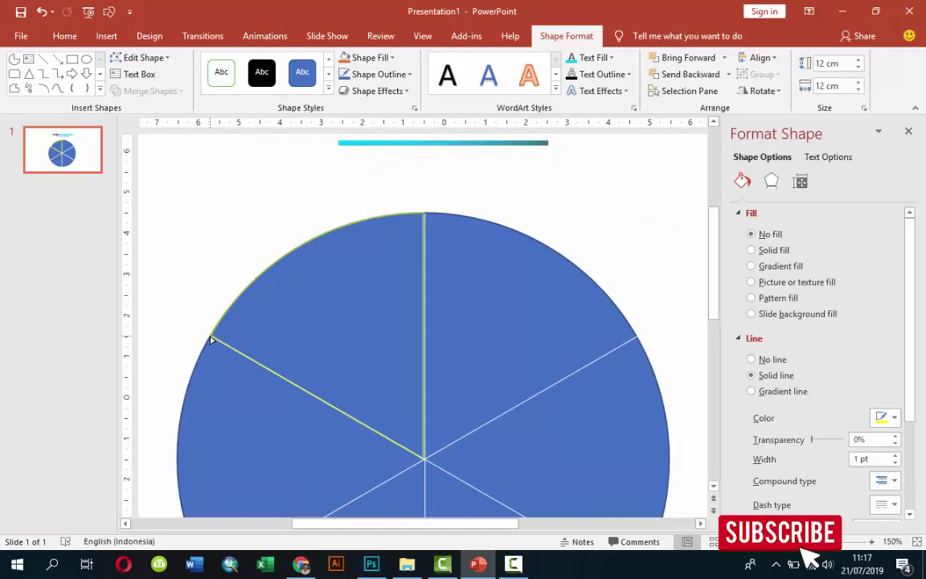
pyautogui.click(211, 340)
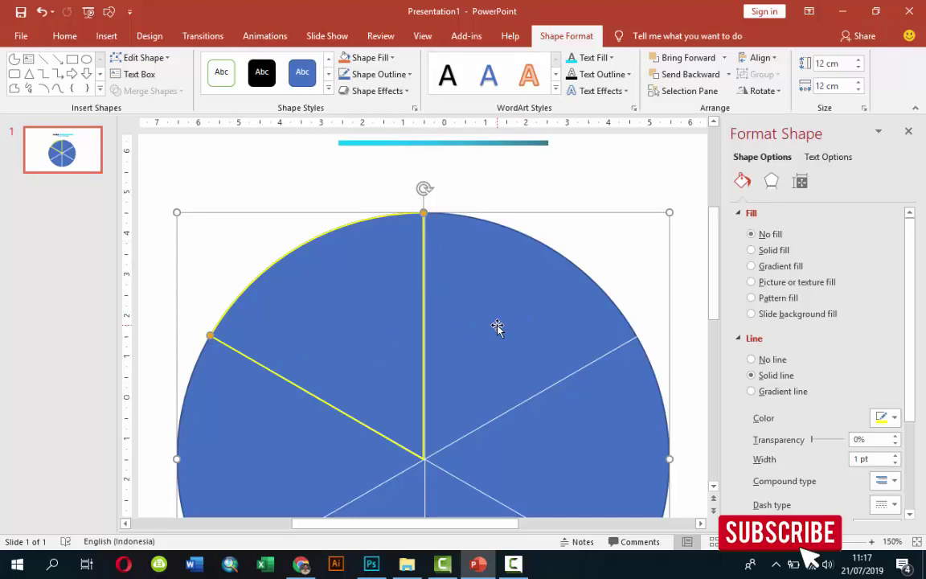
pyautogui.scroll(-5, 499, 328)
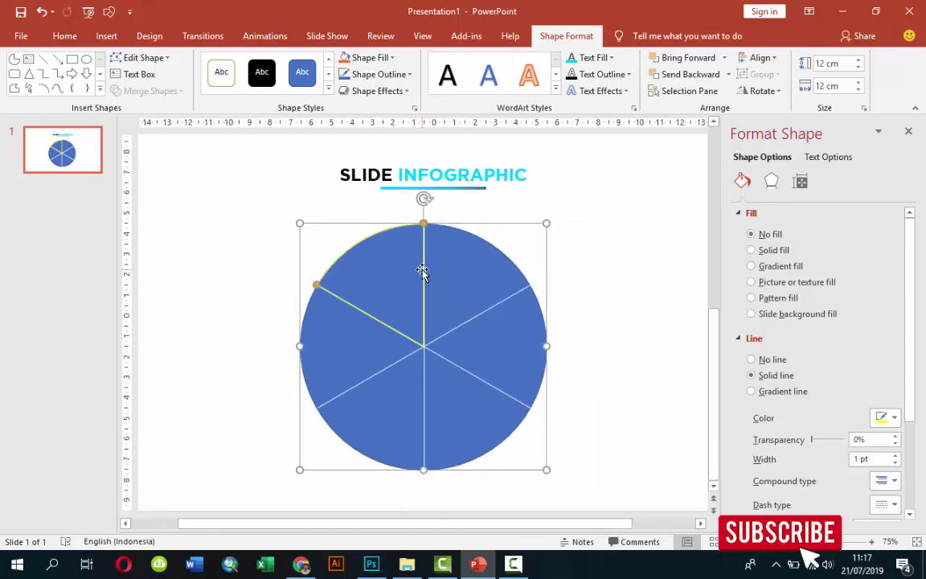
pyautogui.moveTo(431, 278); pyautogui.dragTo(255, 274)
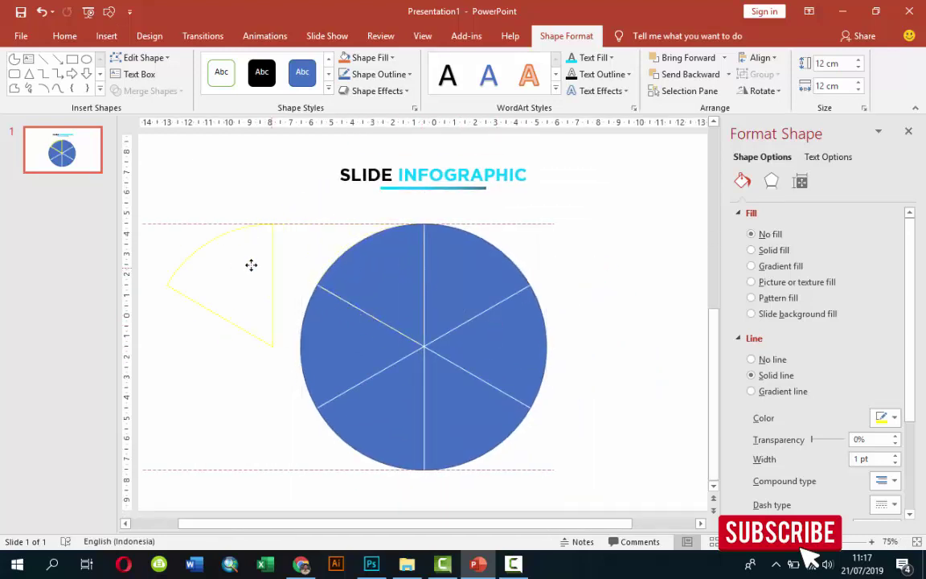
# Give the separate wedge a solid dark orange fill.
pyautogui.click(769, 251)
pyautogui.click(884, 340)
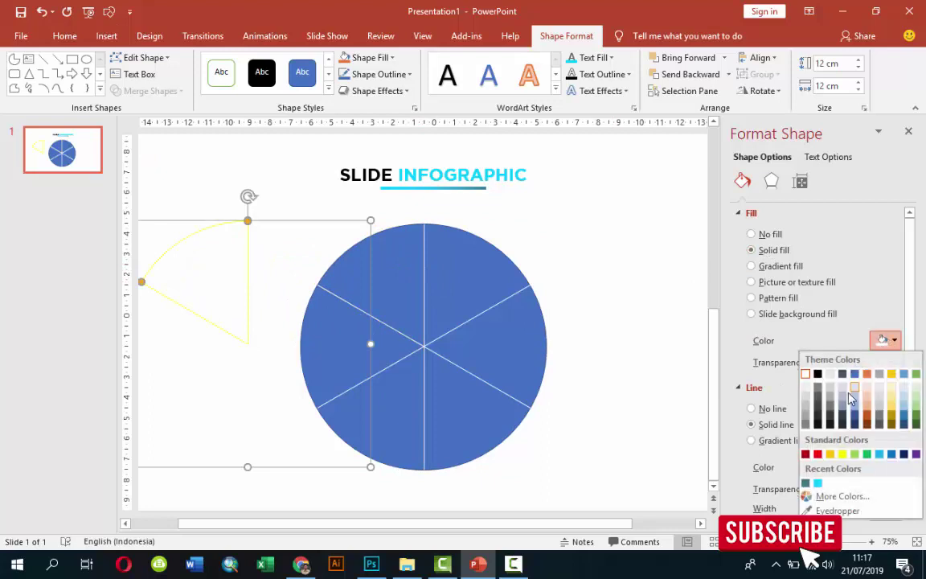
pyautogui.click(853, 397)
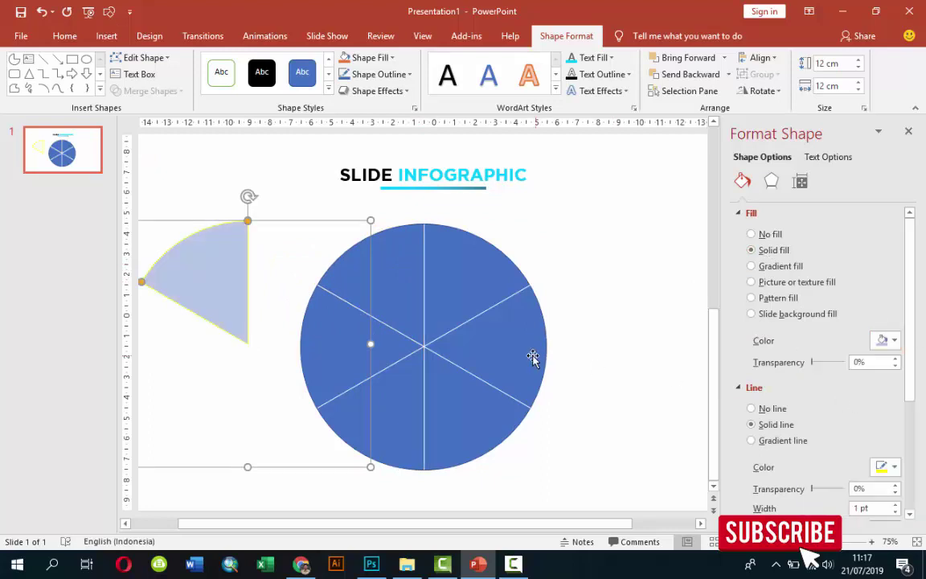
pyautogui.click(892, 341)
pyautogui.click(869, 409)
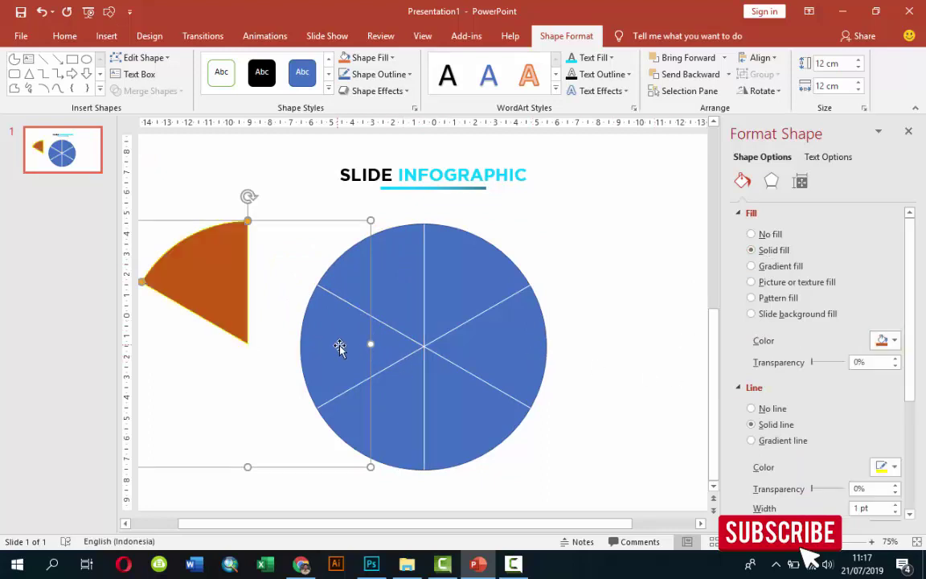
pyautogui.click(634, 445)
# Move the six-wedge blue circle to the slide's right side and nudge the orange wedge right.
pyautogui.scroll(-2, 610, 422)
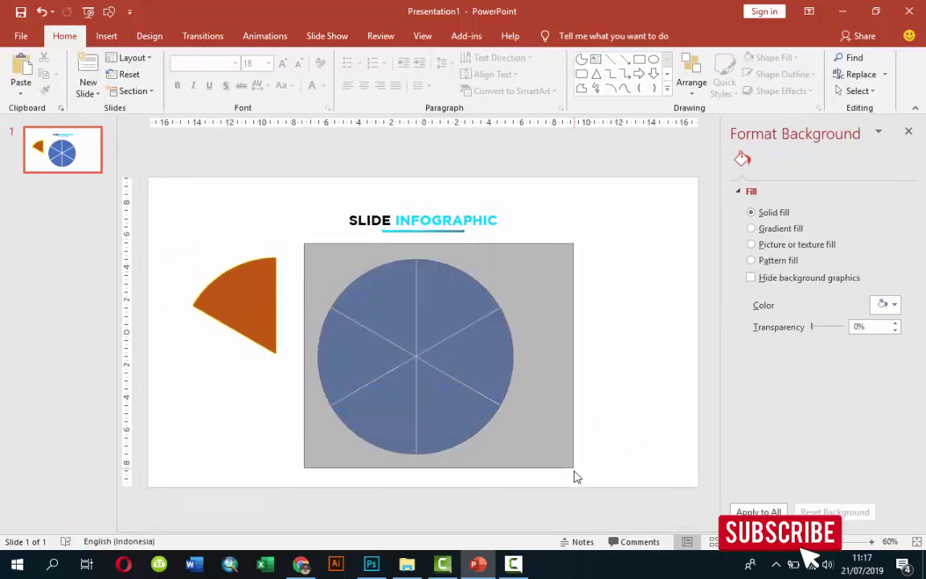
pyautogui.moveTo(304, 250); pyautogui.dragTo(574, 474)
pyautogui.moveTo(468, 344); pyautogui.dragTo(652, 333)
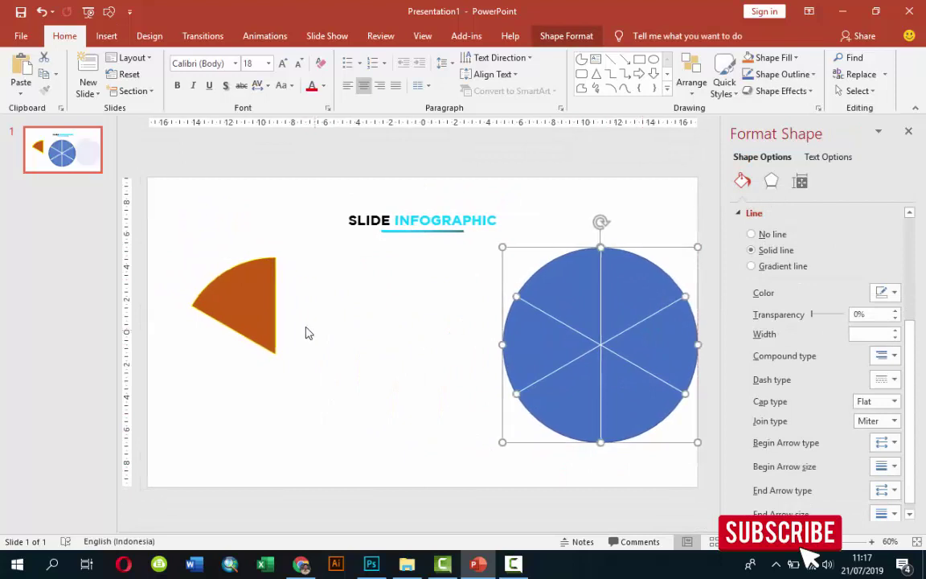
pyautogui.moveTo(262, 304); pyautogui.dragTo(282, 297)
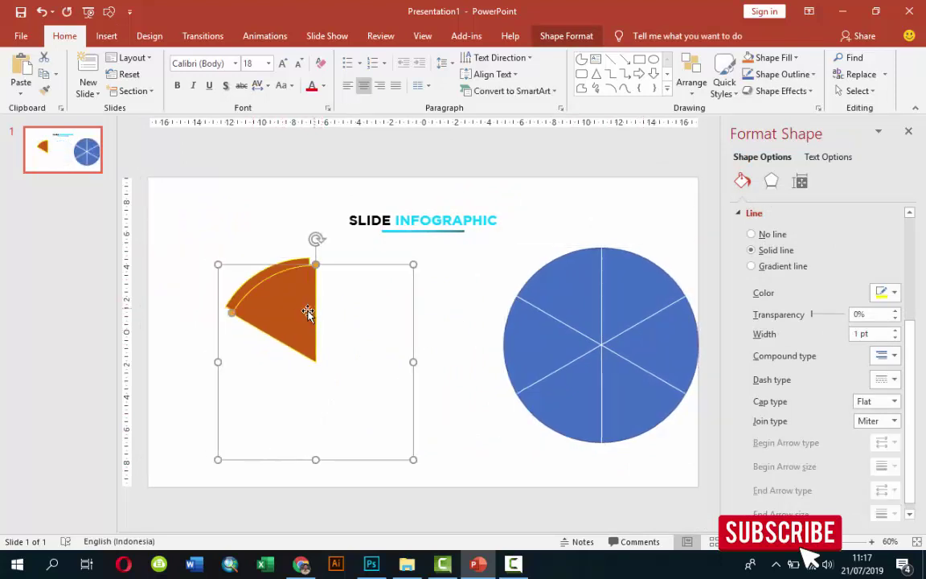
# Duplicate the orange wedge just below the original, undo the copy's rotation, and show the Rotate choices.
pyautogui.moveTo(308, 312); pyautogui.dragTo(283, 355)
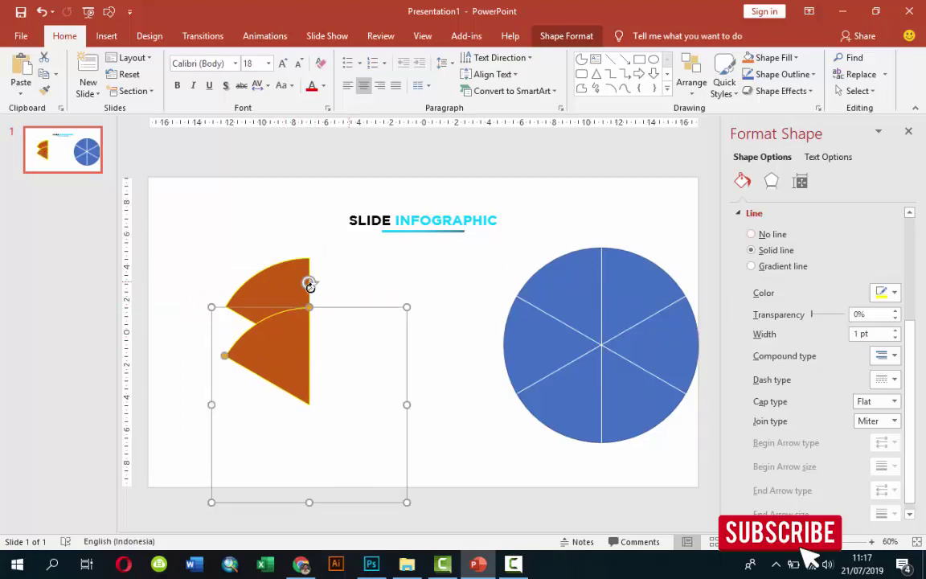
pyautogui.moveTo(310, 282); pyautogui.dragTo(250, 310)
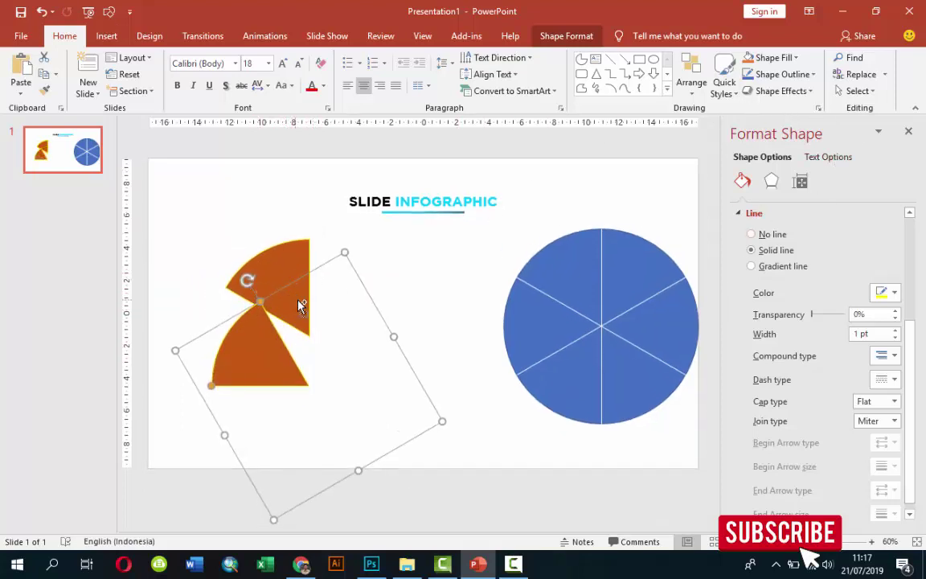
pyautogui.hotkey('ctrl', 'z')
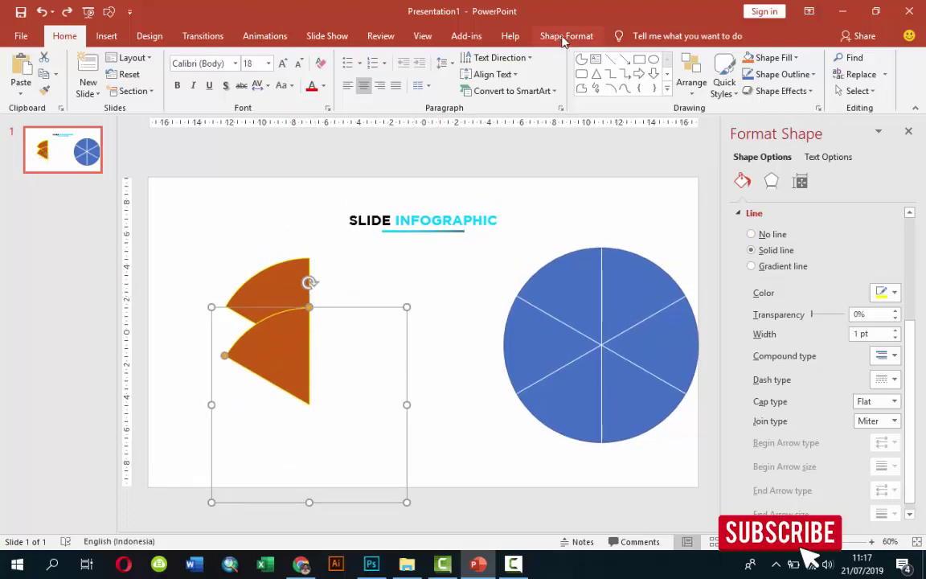
pyautogui.click(566, 35)
pyautogui.click(762, 90)
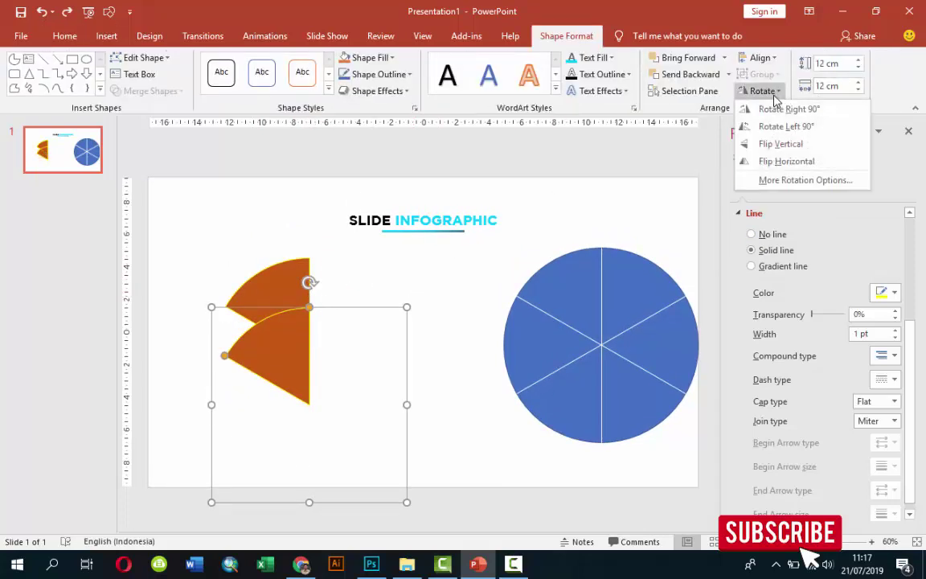
# Rotate the wedge copy to 60° in More Rotation Options and move it beside the other wedge.
pyautogui.click(788, 180)
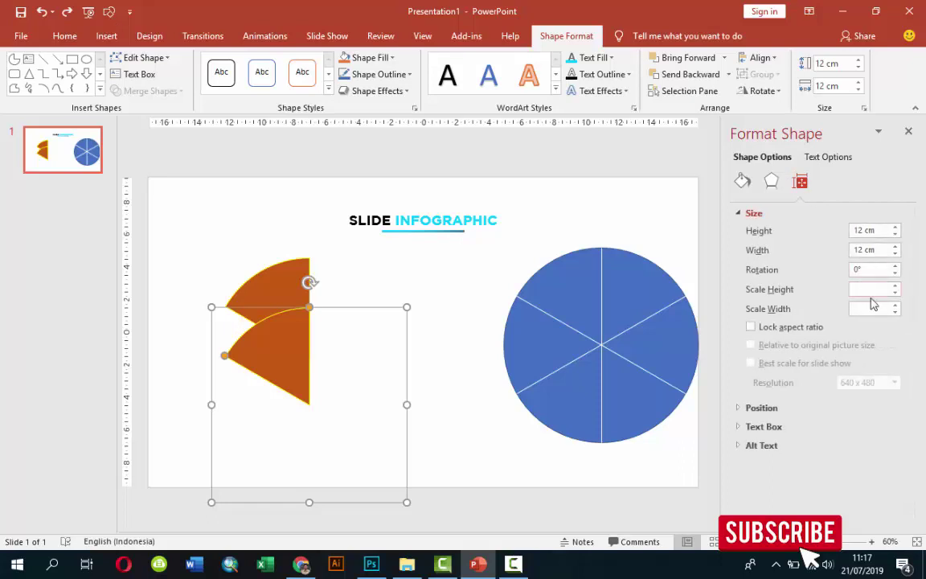
pyautogui.click(877, 269)
pyautogui.write('60')
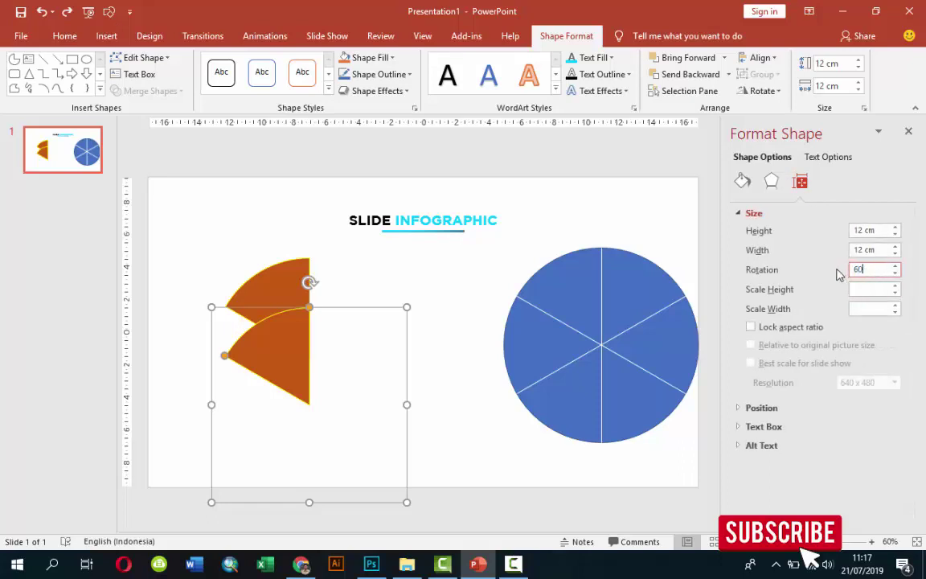
pyautogui.press('Return')
pyautogui.moveTo(374, 324)
pyautogui.mouseDown()
pyautogui.moveTo(366, 284)
pyautogui.moveTo(359, 291)
pyautogui.moveTo(377, 330)
pyautogui.mouseUp()
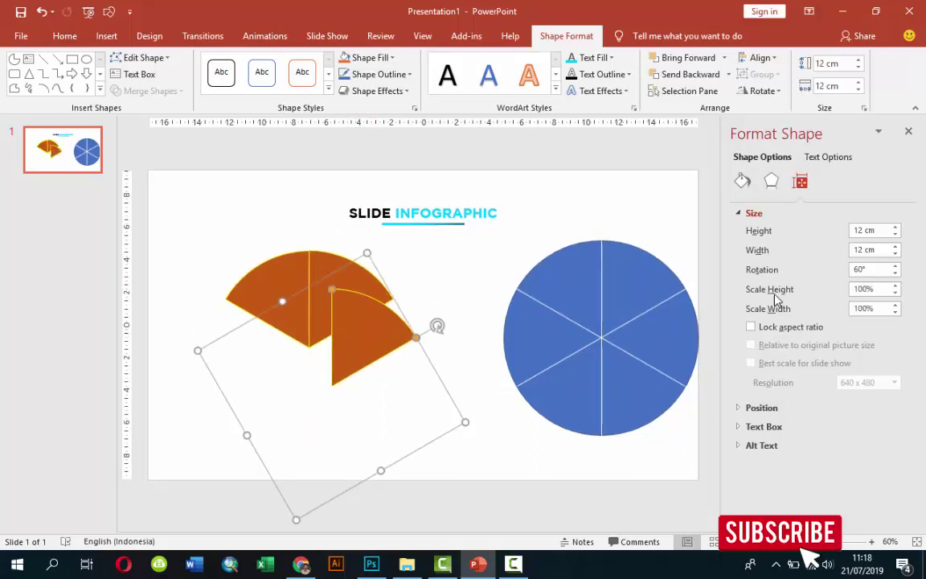
# Swing another wedge copy to about 295° and place it against the upper wedges.
pyautogui.moveTo(864, 271); pyautogui.dragTo(830, 271)
pyautogui.press('Return')
pyautogui.moveTo(328, 334); pyautogui.dragTo(277, 334)
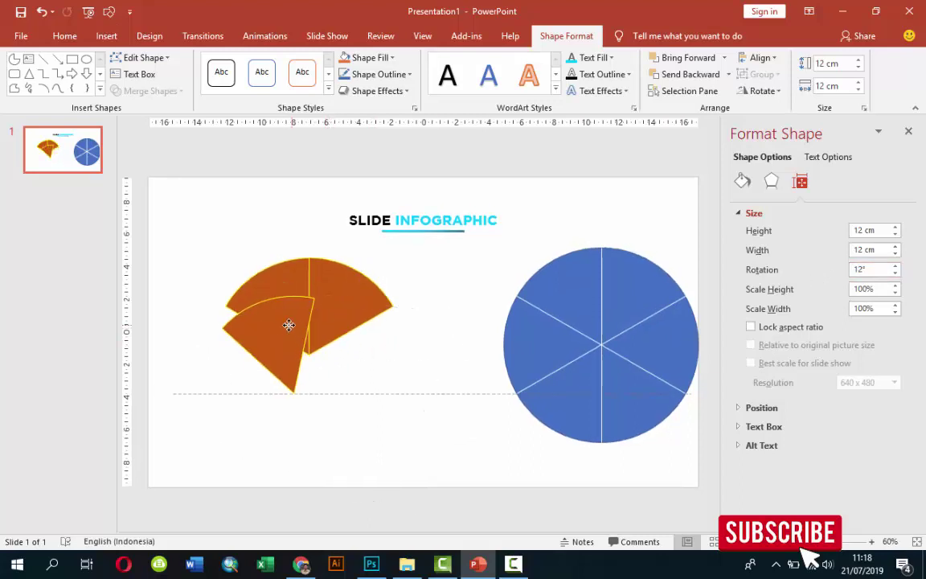
pyautogui.moveTo(305, 274); pyautogui.dragTo(204, 338)
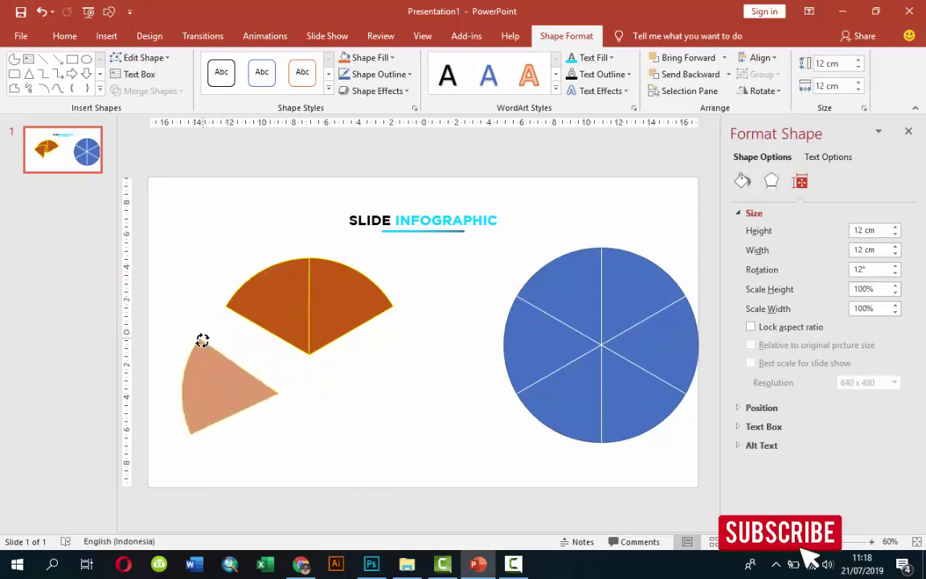
pyautogui.moveTo(203, 338); pyautogui.dragTo(200, 355)
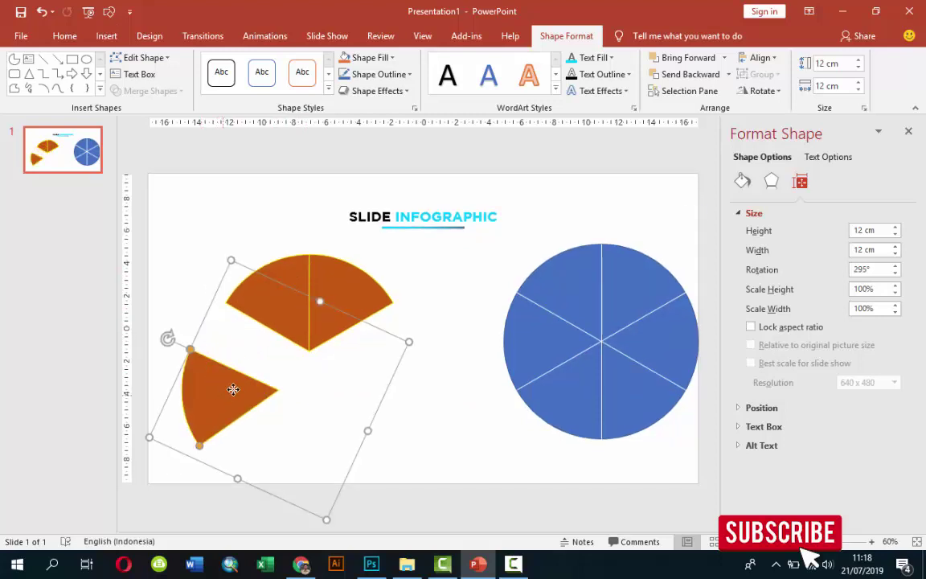
pyautogui.moveTo(233, 388); pyautogui.dragTo(252, 361)
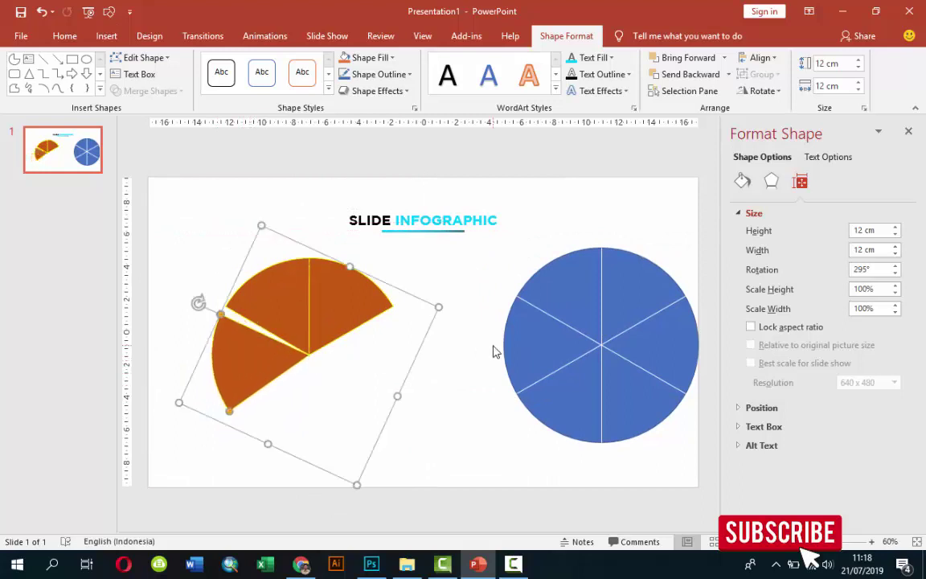
# Fine-tune that wedge's rotation to 300° so the three orange wedges fit flush.
pyautogui.click(894, 274)
pyautogui.click(895, 274)
pyautogui.click(895, 269)
pyautogui.doubleClick(896, 268)
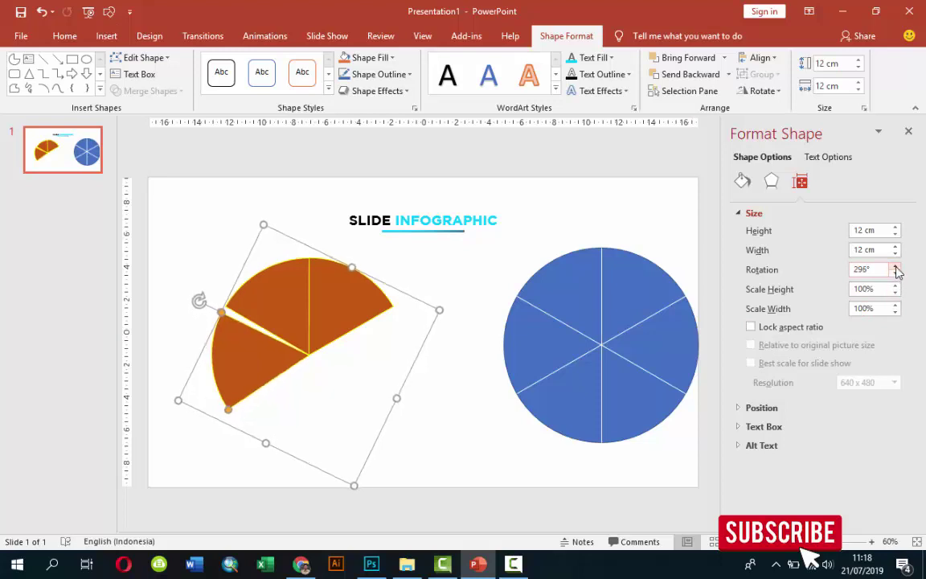
pyautogui.doubleClick(895, 268)
pyautogui.doubleClick(895, 268)
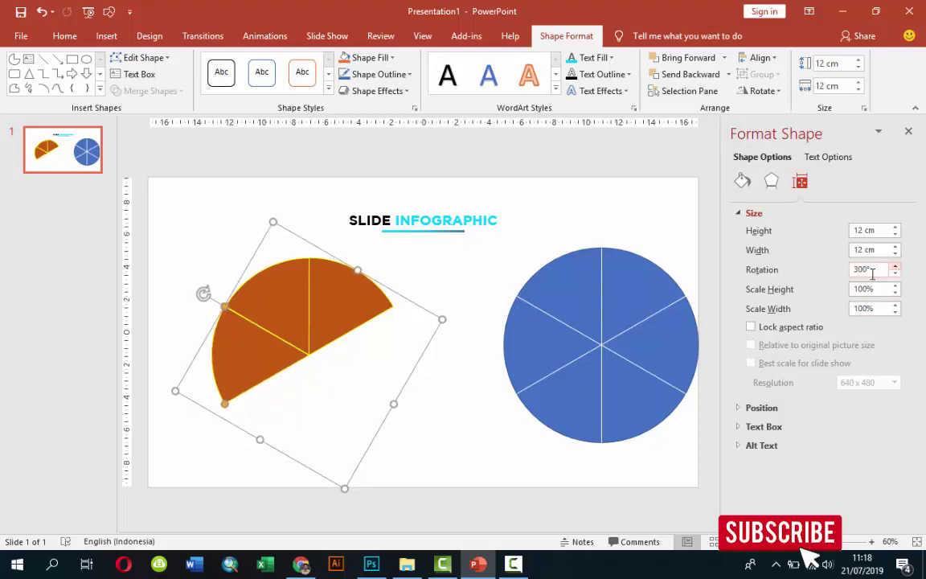
pyautogui.click(434, 246)
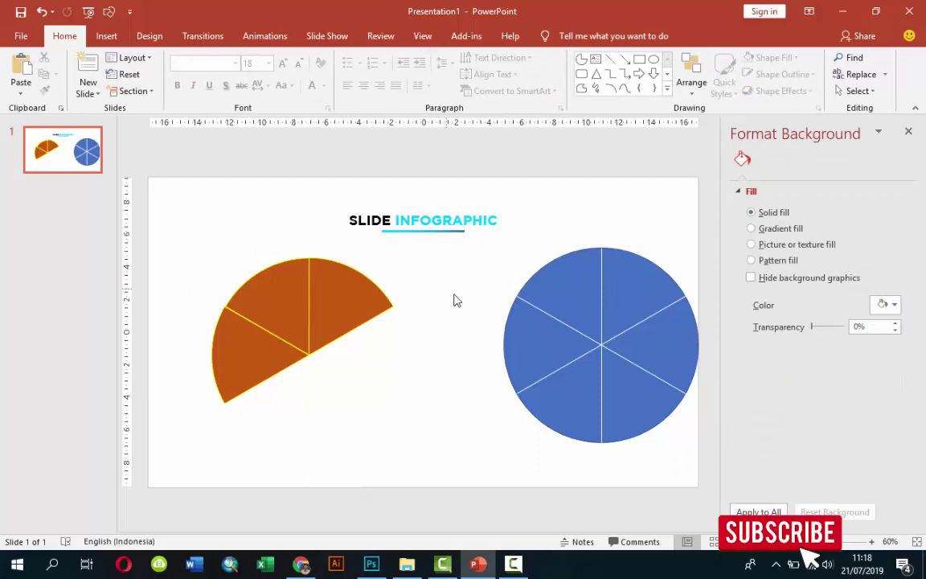
# Rotate the selected orange wedges until the half circle's straight edge is horizontal.
pyautogui.click(352, 309)
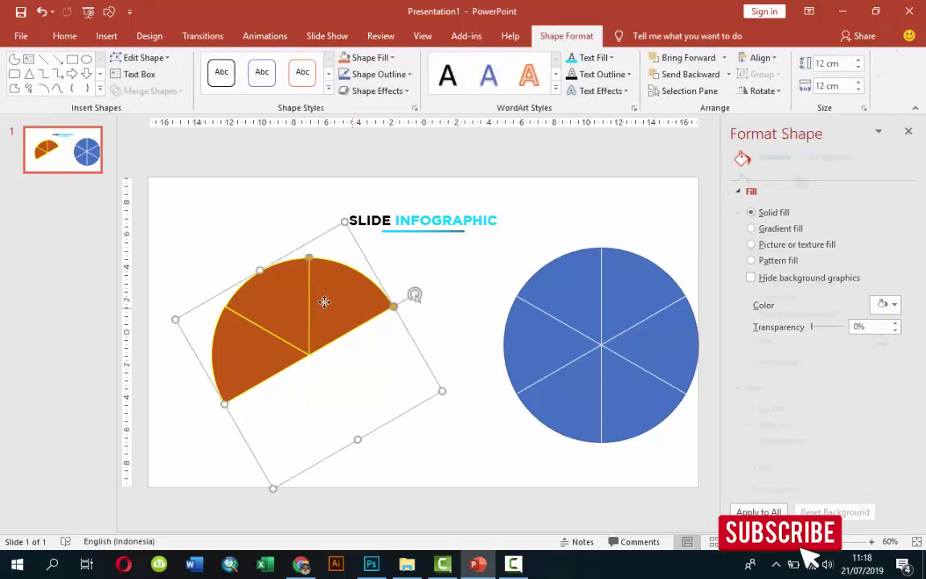
pyautogui.keyDown('shift'); pyautogui.click(253, 351); pyautogui.keyUp('shift')
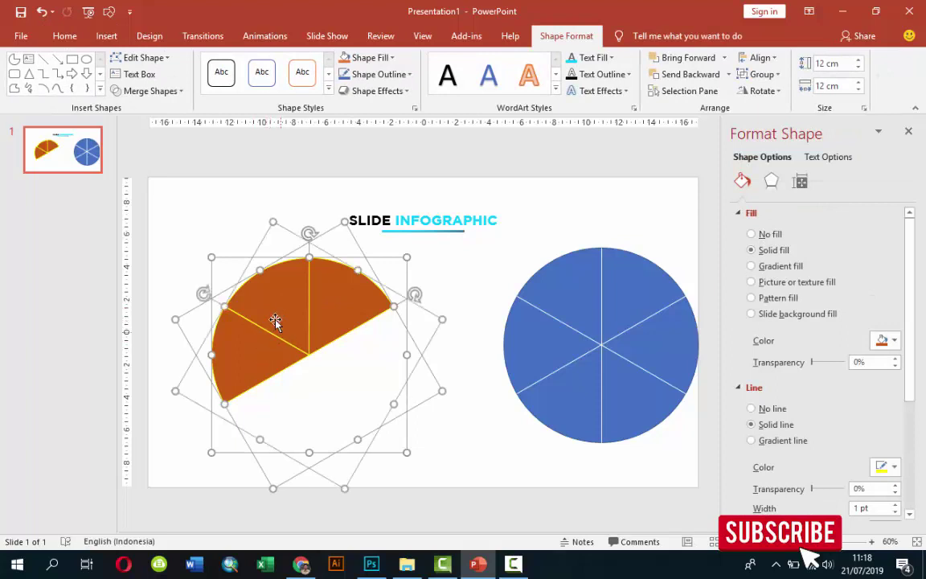
pyautogui.moveTo(308, 234); pyautogui.dragTo(369, 258)
pyautogui.click(473, 275)
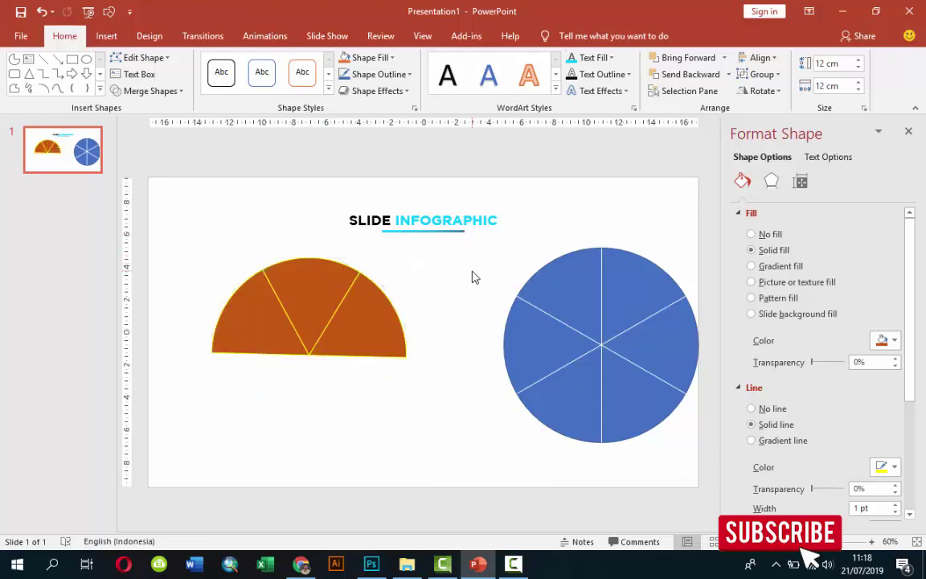
# Select all three wedges of the orange half circle together.
pyautogui.click(271, 323)
pyautogui.keyDown('shift'); pyautogui.click(312, 278); pyautogui.keyUp('shift')
pyautogui.keyDown('shift'); pyautogui.click(372, 322); pyautogui.keyUp('shift')
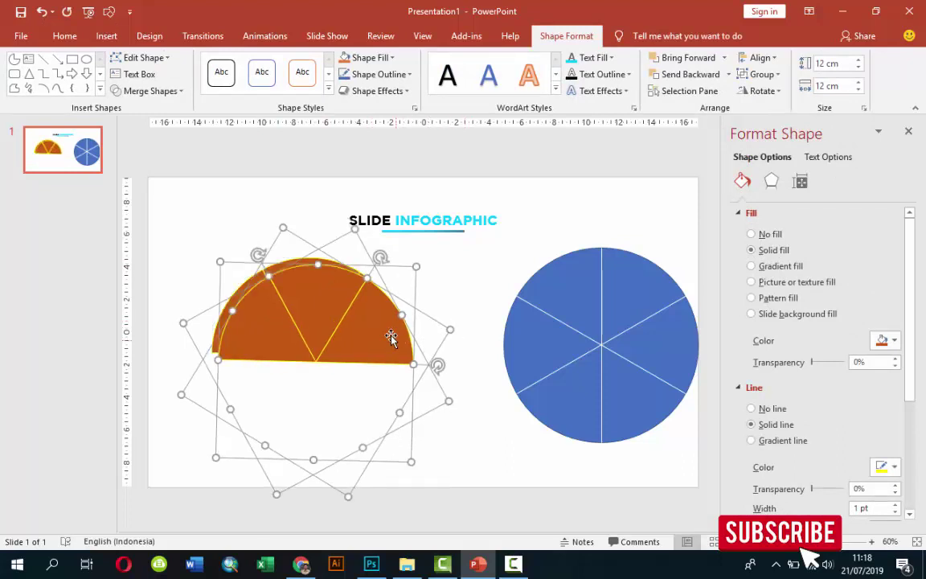
# Copy the orange half circle, flip the copy vertically, and move it up beneath the top half.
pyautogui.moveTo(391, 334); pyautogui.dragTo(380, 420)
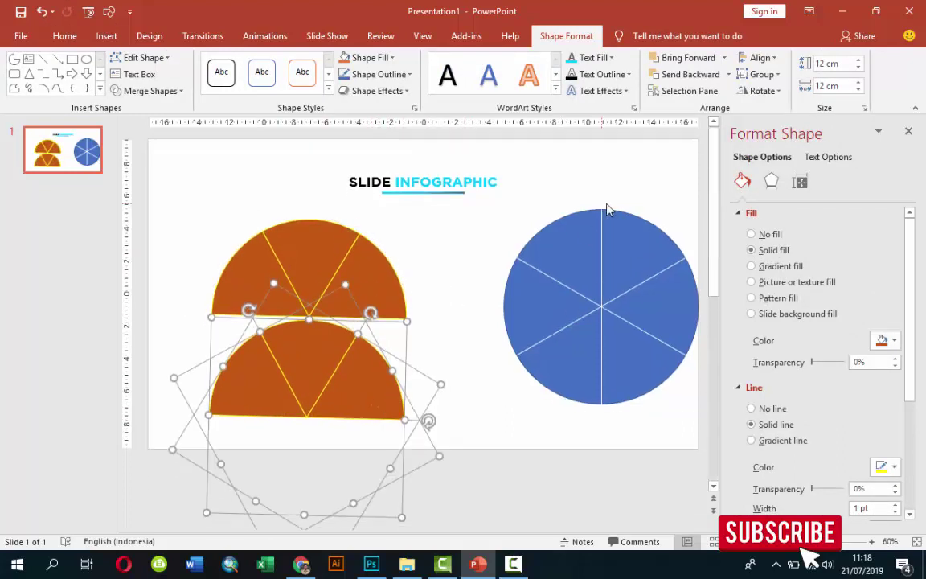
pyautogui.click(772, 61)
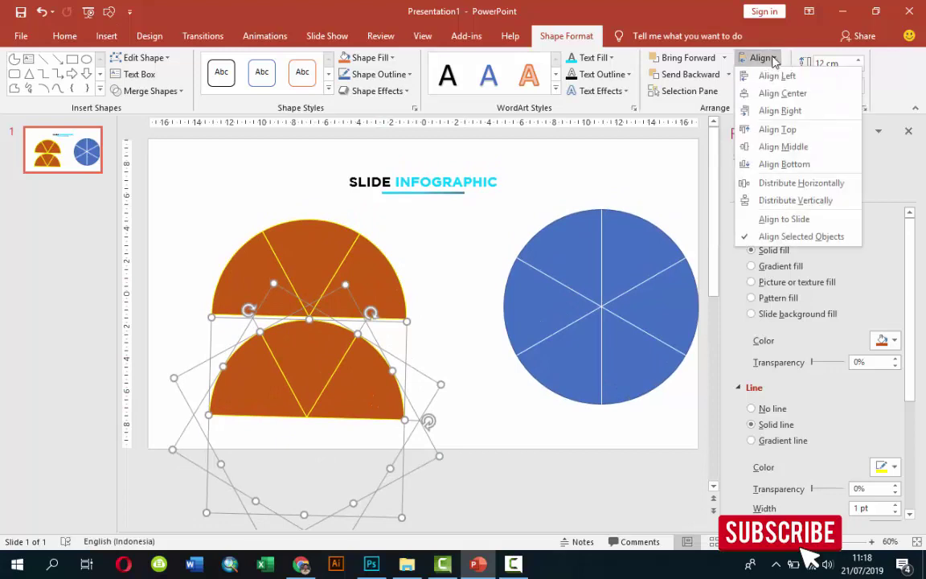
pyautogui.click(767, 61)
pyautogui.click(761, 91)
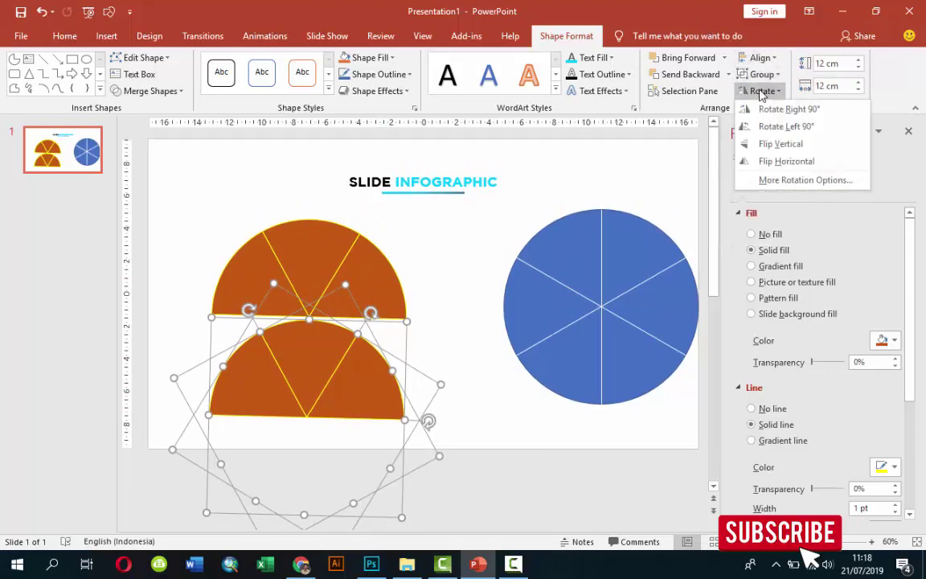
pyautogui.click(766, 147)
pyautogui.moveTo(355, 475); pyautogui.dragTo(359, 368)
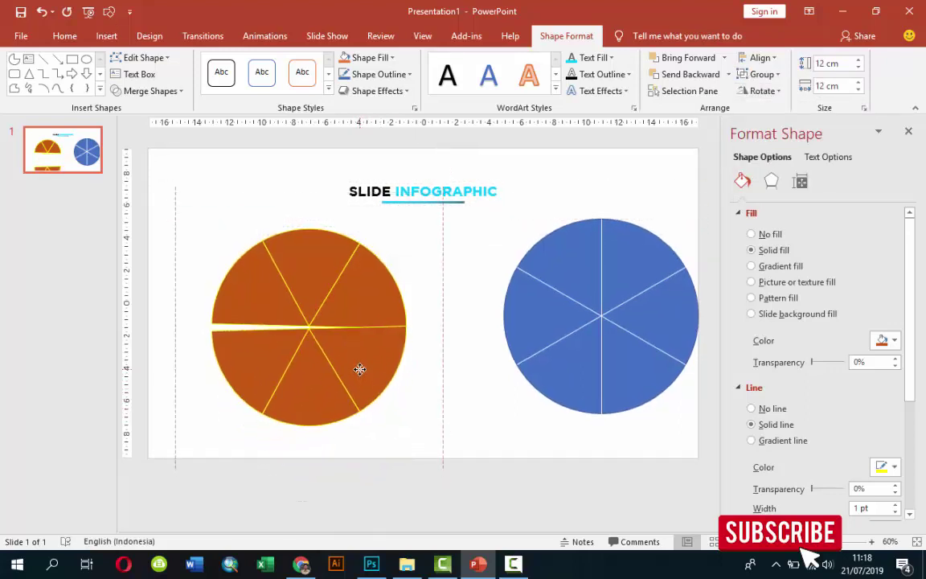
# Nudge and tilt the lower orange half until it meets the top half with a seamless join.
pyautogui.scroll(1, 359, 369)
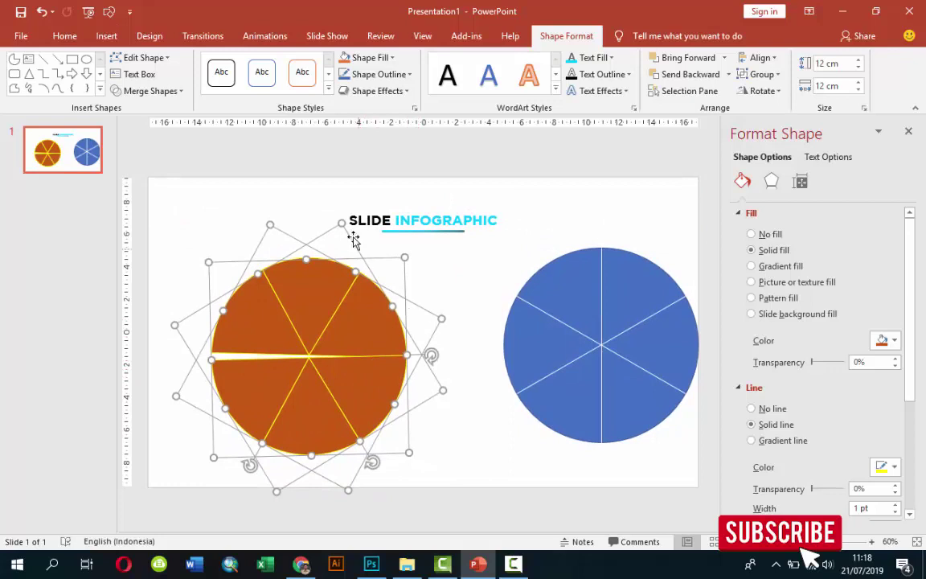
pyautogui.moveTo(356, 368); pyautogui.dragTo(354, 389)
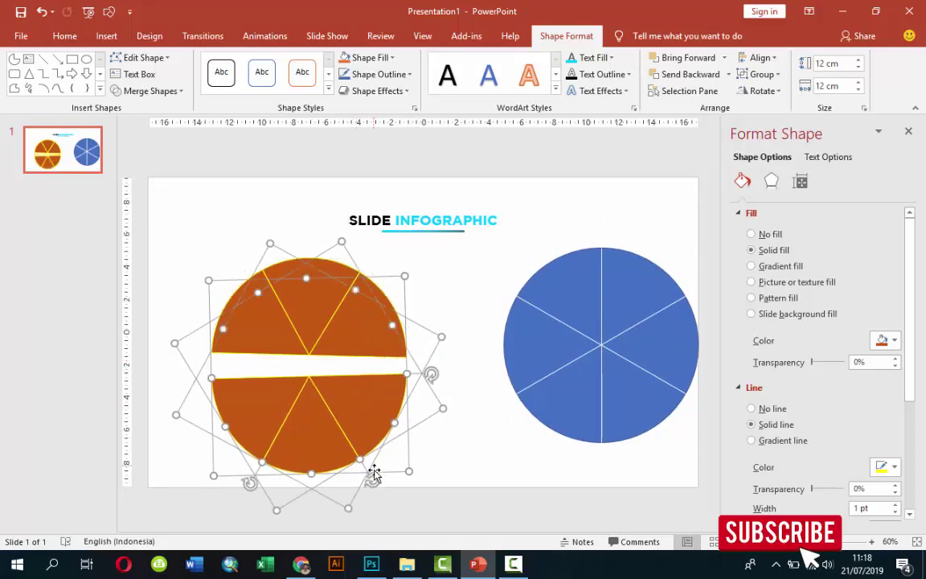
pyautogui.moveTo(374, 480); pyautogui.dragTo(363, 472)
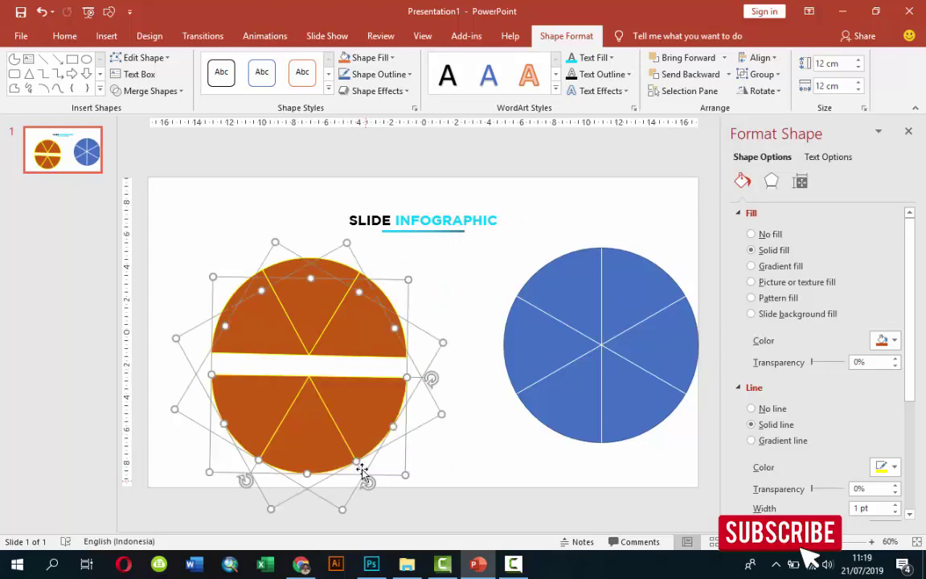
pyautogui.click(363, 473)
pyautogui.moveTo(357, 423); pyautogui.dragTo(353, 411)
pyautogui.scroll(2, 336, 409)
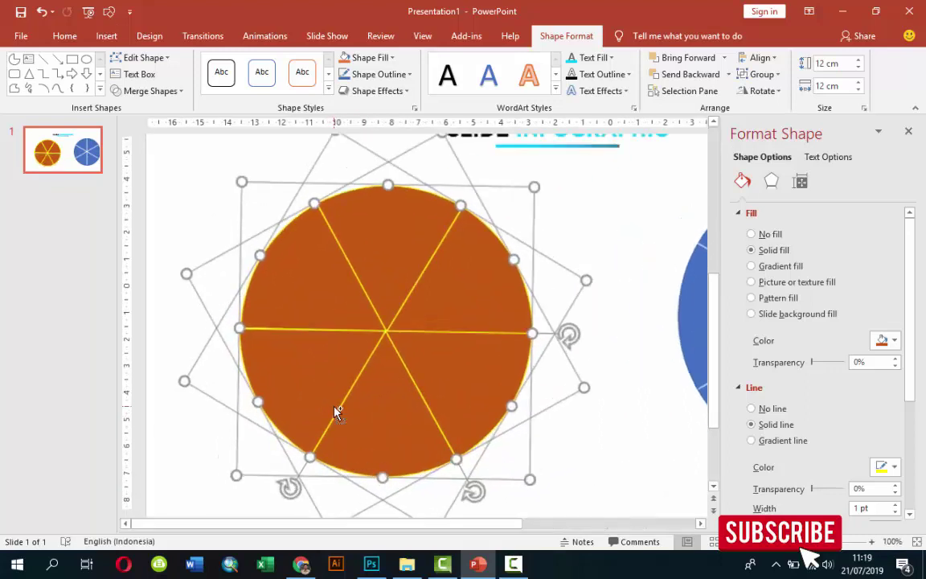
pyautogui.scroll(2, 384, 388)
pyautogui.moveTo(413, 384); pyautogui.dragTo(414, 377)
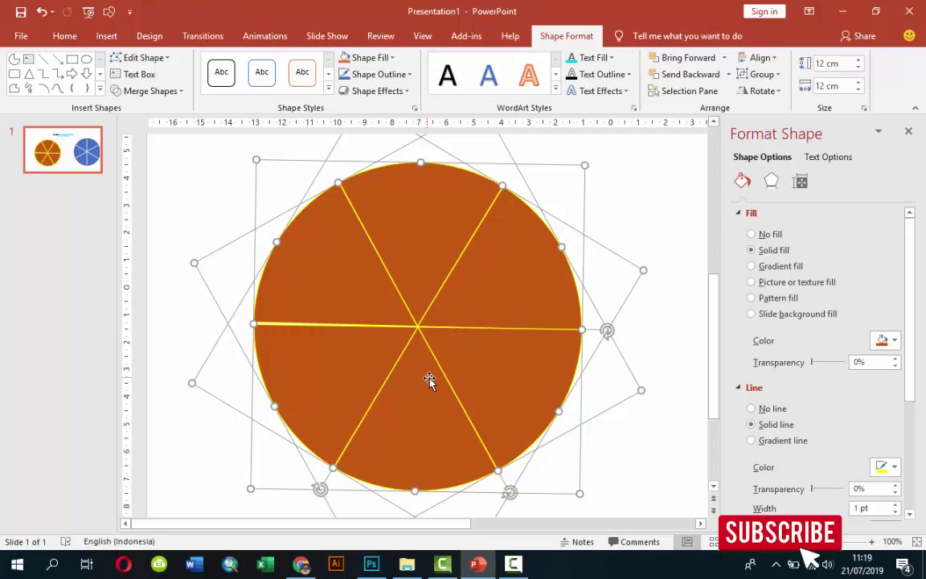
pyautogui.moveTo(506, 489); pyautogui.dragTo(505, 494)
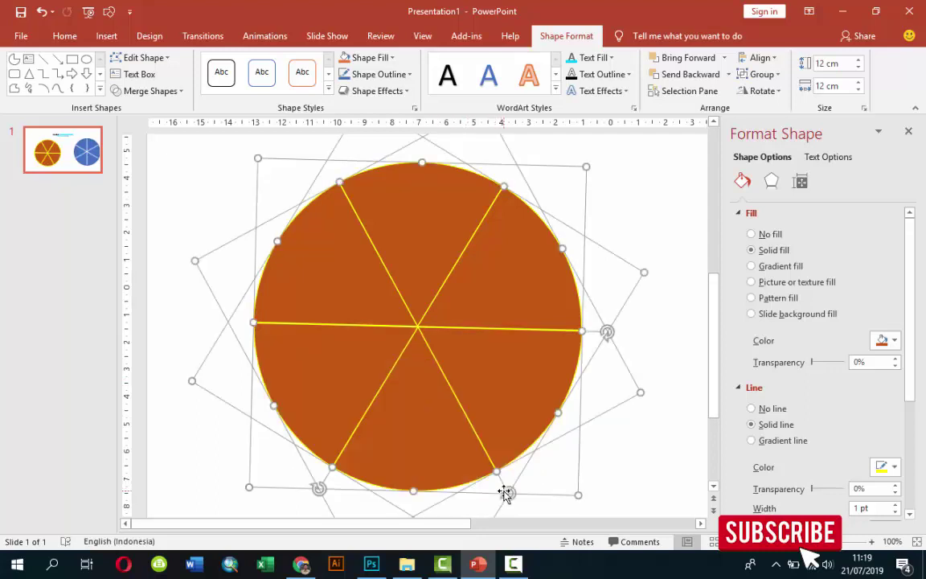
pyautogui.click(652, 224)
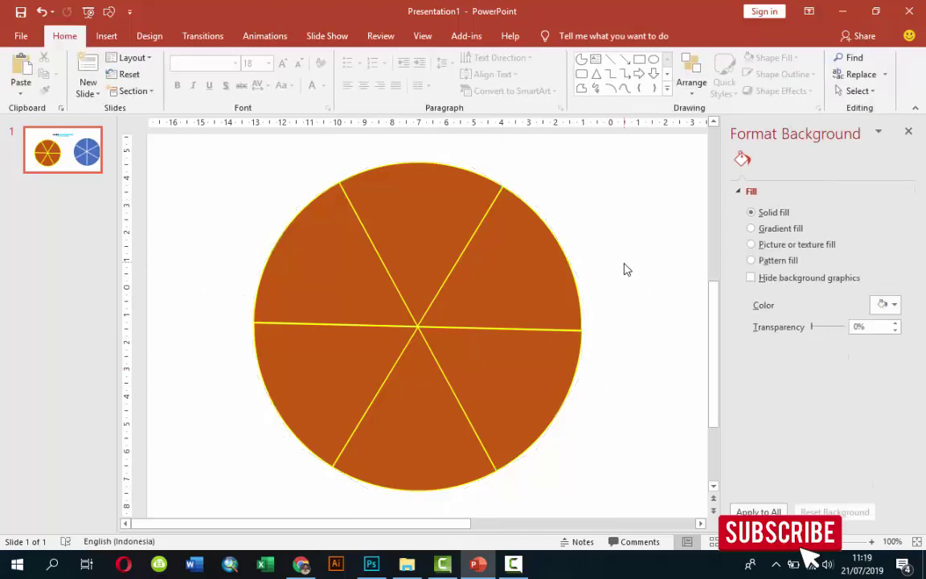
pyautogui.keyDown('ctrl'); pyautogui.scroll(-4, 616, 270); pyautogui.keyUp('ctrl')
# Delete the blue reference circle and box-select the orange pie's wedges.
pyautogui.click(587, 288)
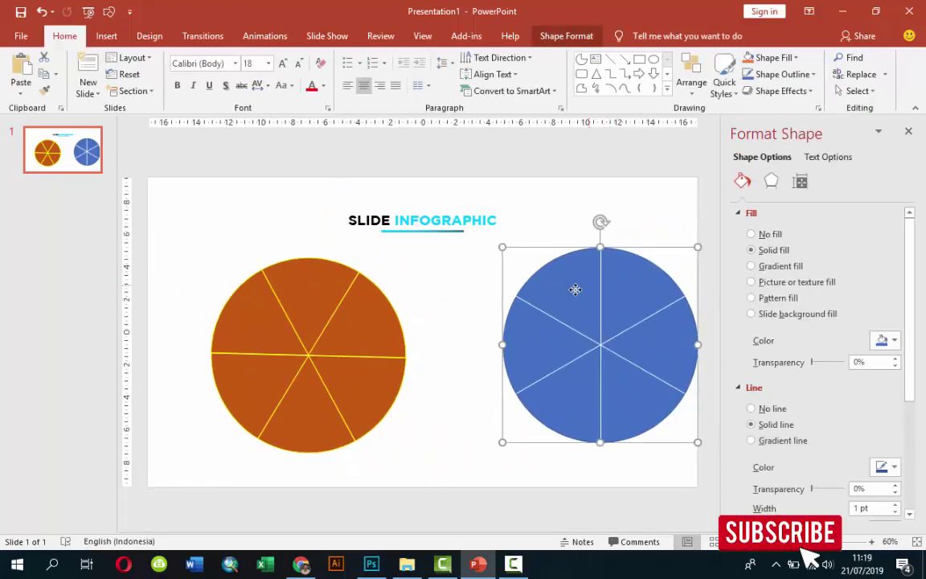
pyautogui.press('Delete')
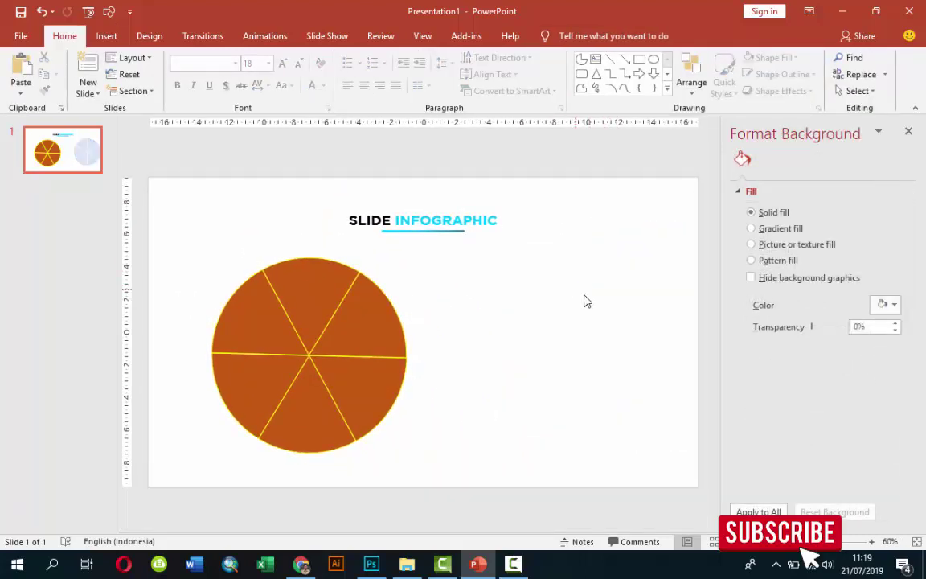
pyautogui.moveTo(184, 252); pyautogui.dragTo(428, 484)
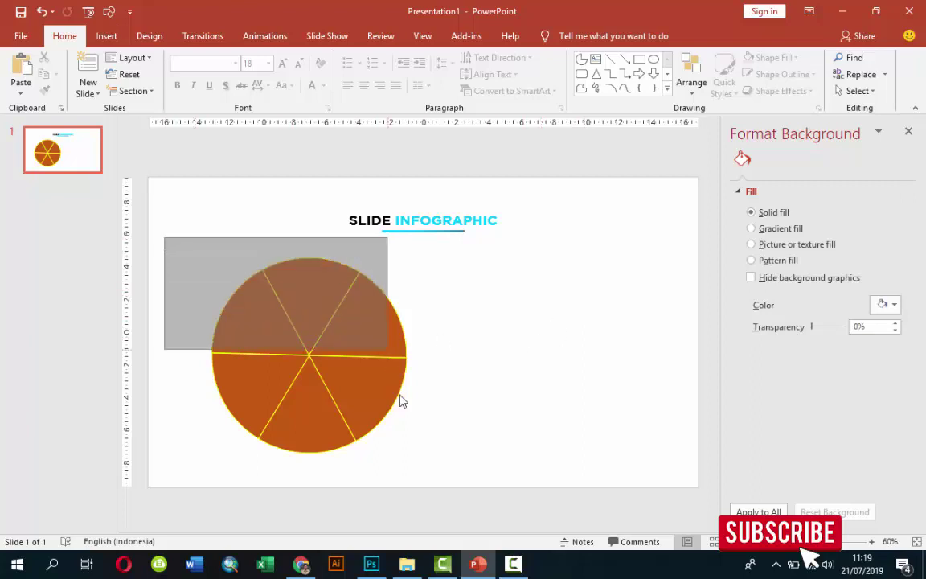
pyautogui.moveTo(365, 332); pyautogui.dragTo(431, 329)
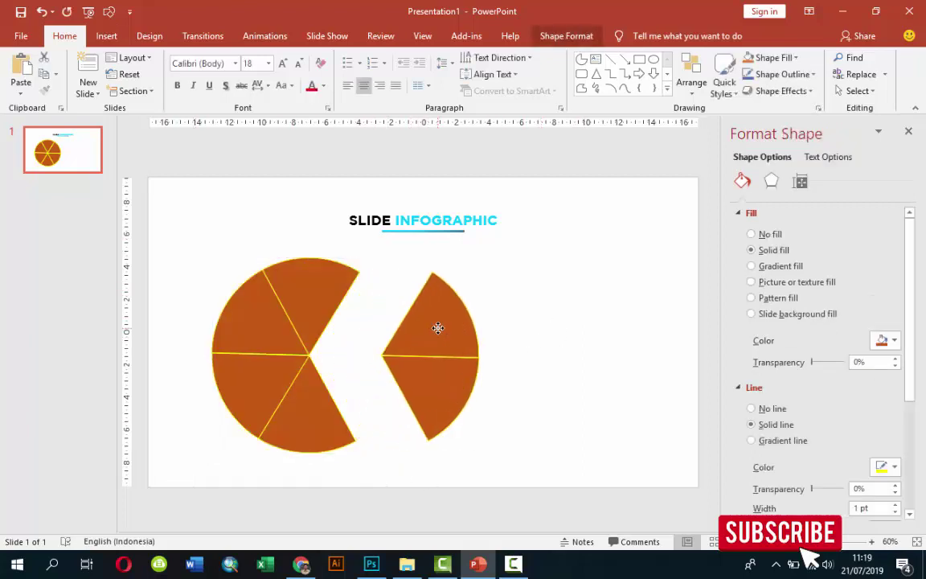
pyautogui.hotkey('ctrl', 'z')
# Reposition the pie slightly and select all six slices with Ctrl+A.
pyautogui.click(195, 250)
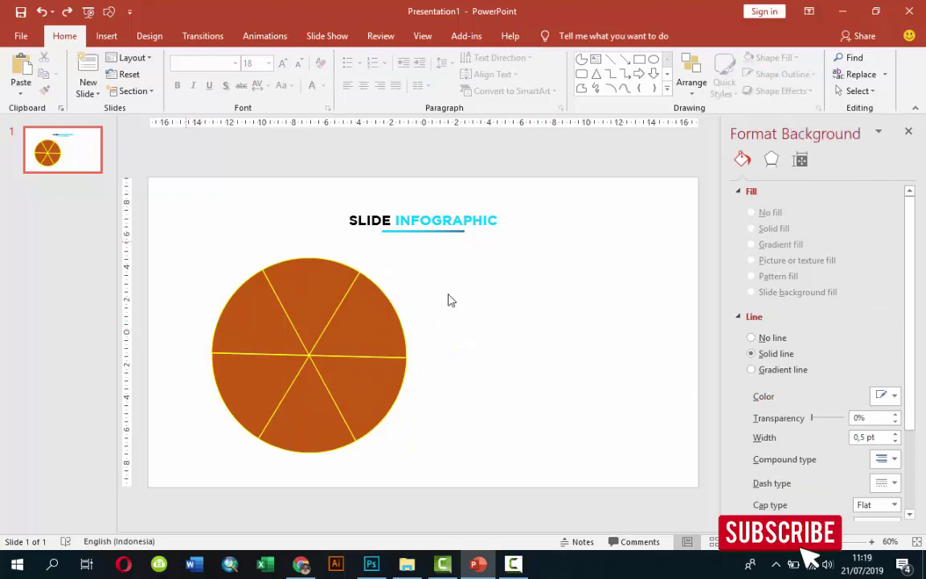
pyautogui.moveTo(185, 238); pyautogui.dragTo(436, 413)
pyautogui.moveTo(156, 240); pyautogui.dragTo(450, 483)
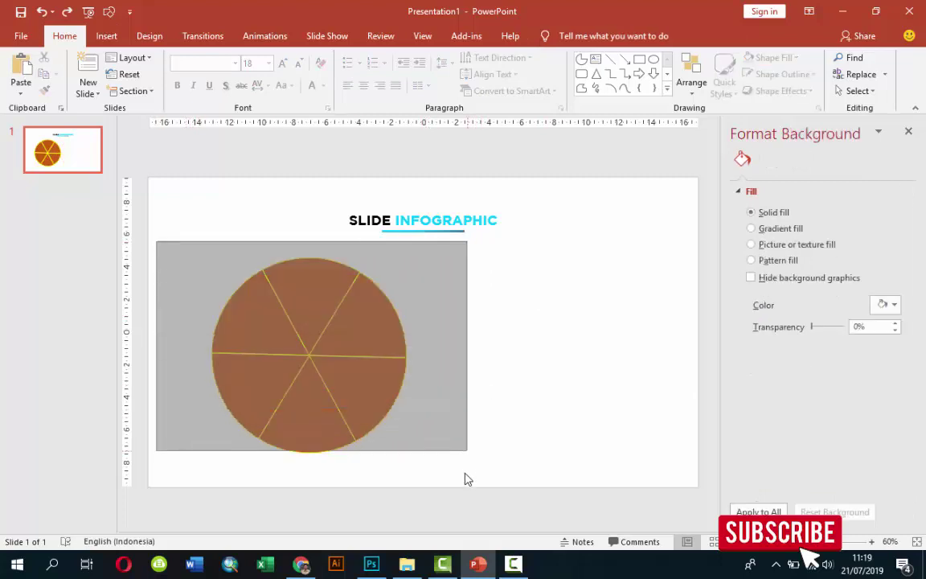
pyautogui.moveTo(364, 365)
pyautogui.mouseDown()
pyautogui.moveTo(439, 358)
pyautogui.moveTo(374, 351)
pyautogui.mouseUp()
pyautogui.click(506, 329)
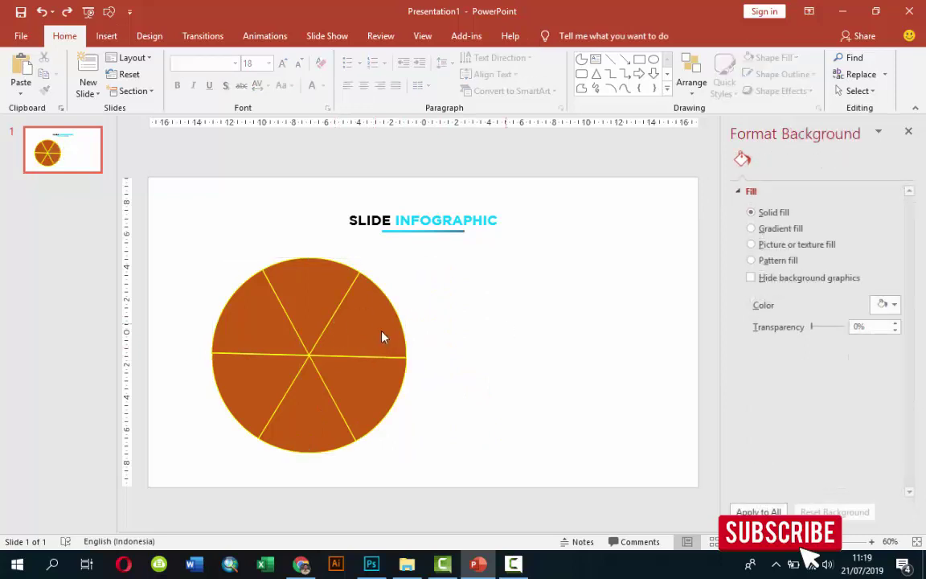
pyautogui.click(321, 296)
pyautogui.hotkey('ctrl', 'a')
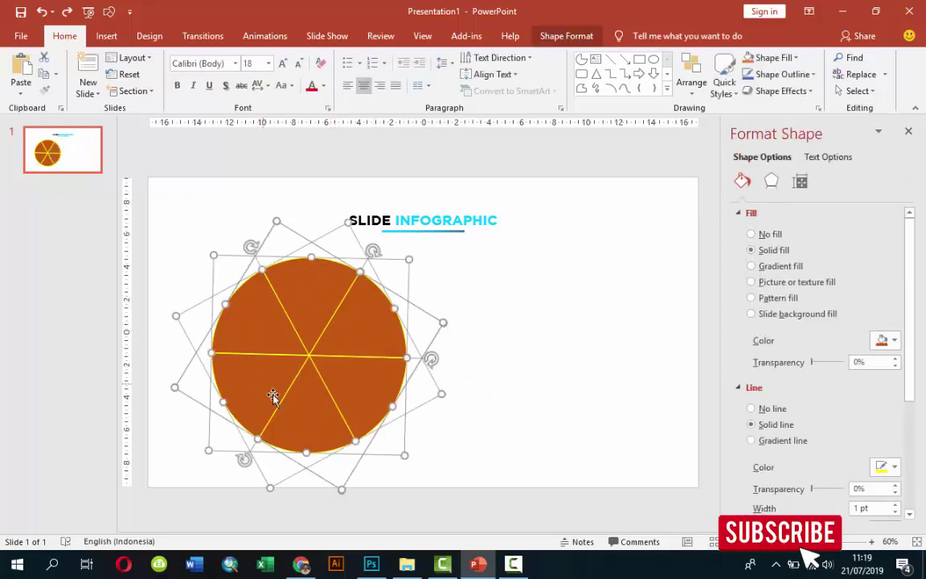
# Move the whole pie to sit under the slide title.
pyautogui.click(375, 382)
pyautogui.moveTo(375, 382); pyautogui.dragTo(465, 380)
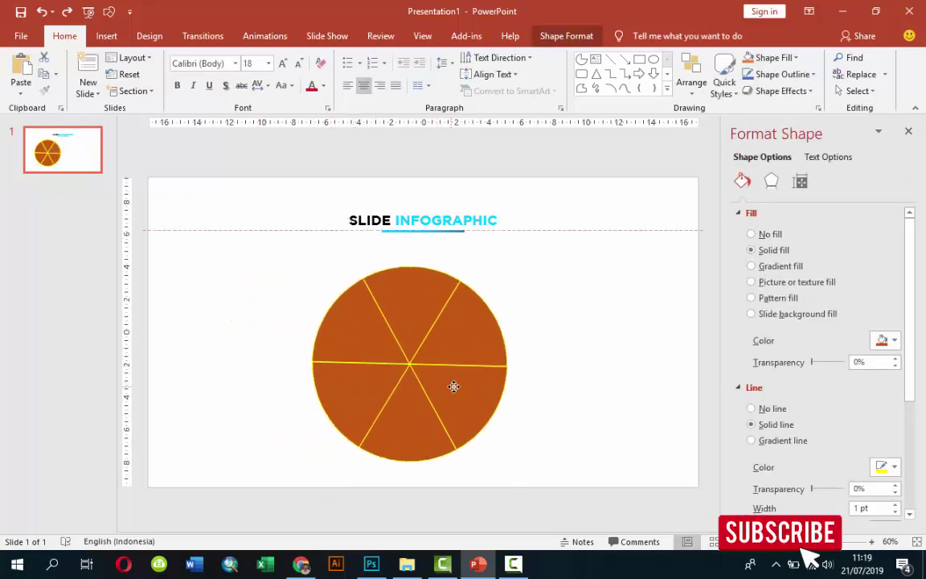
pyautogui.click(607, 298)
# Fill the top slice golden yellow and the upper-right slice cyan, both without outlines.
pyautogui.click(440, 305)
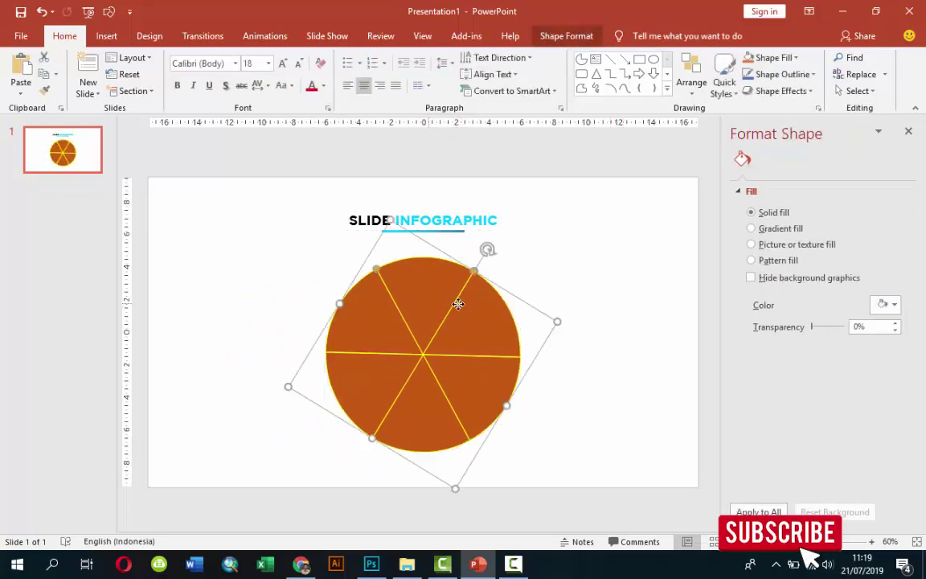
pyautogui.click(756, 409)
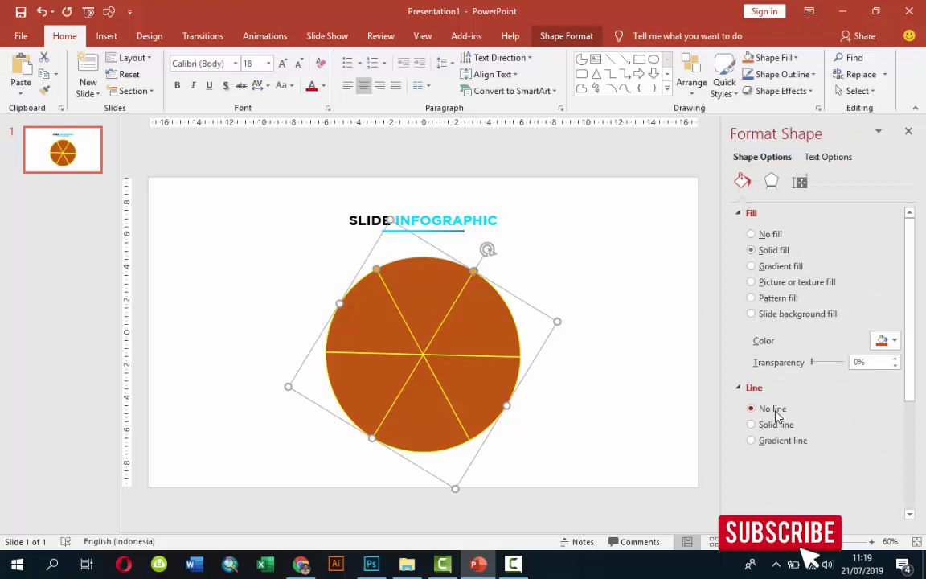
pyautogui.click(882, 340)
pyautogui.click(829, 453)
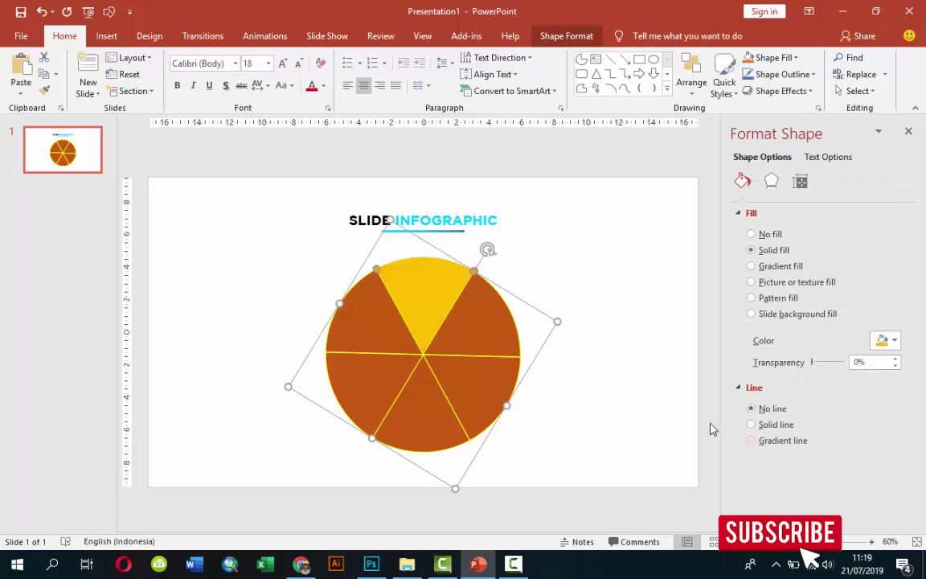
pyautogui.click(491, 325)
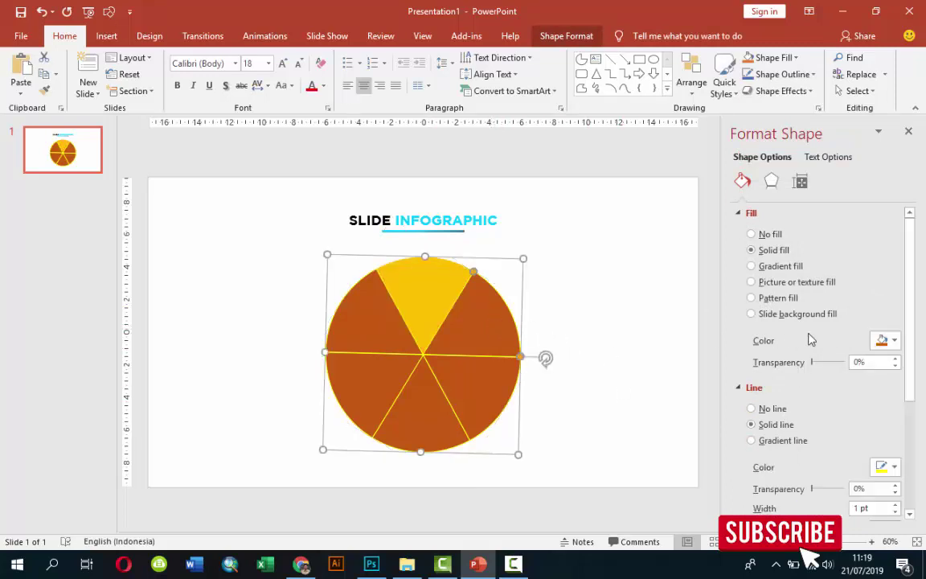
pyautogui.click(882, 340)
pyautogui.click(817, 484)
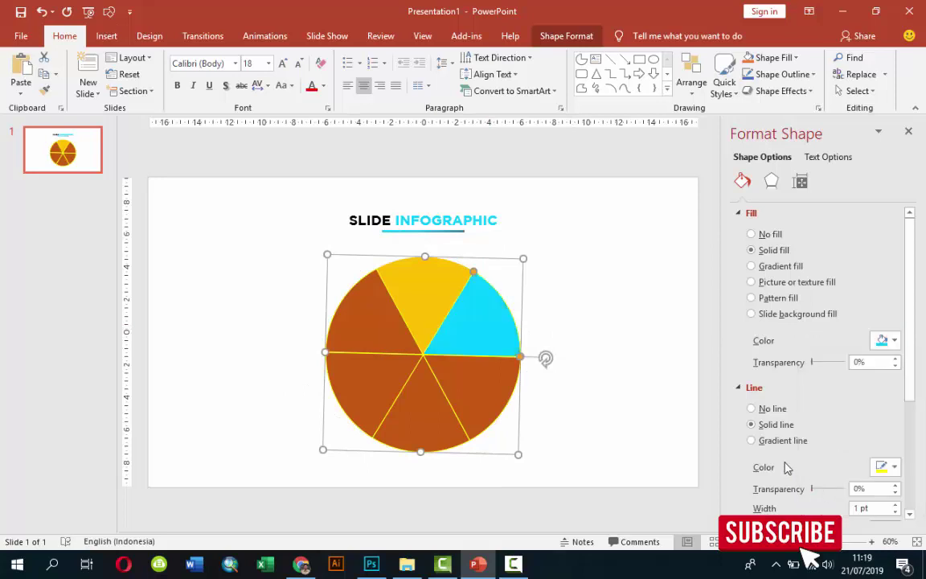
pyautogui.click(769, 410)
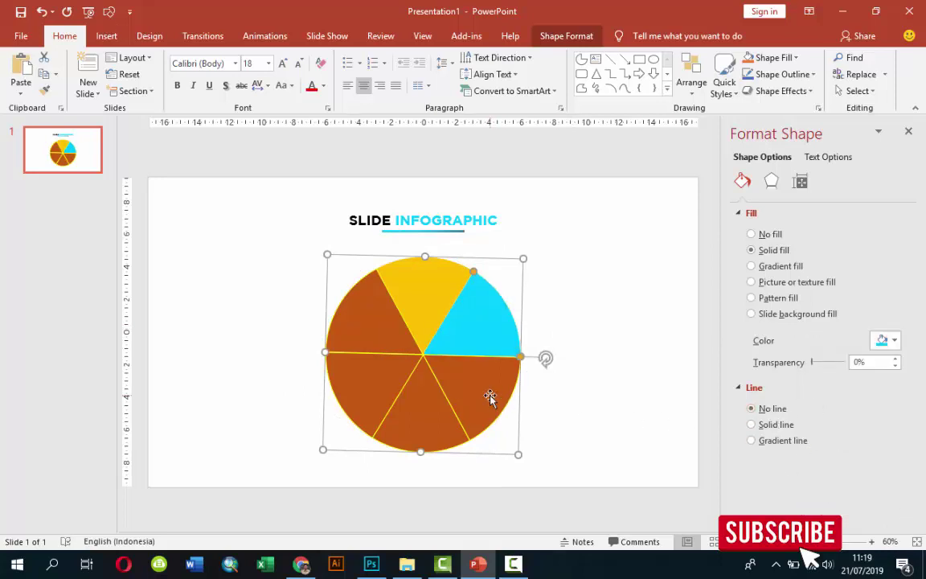
# Fill the lower-right slice dark teal and the bottom slice dark grey, removing their outlines.
pyautogui.click(490, 397)
pyautogui.click(881, 345)
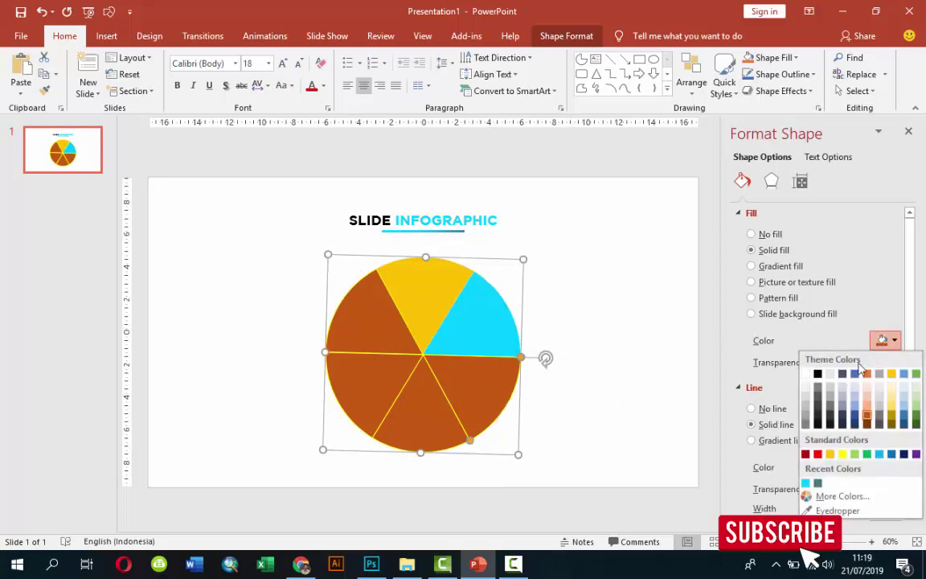
pyautogui.click(818, 485)
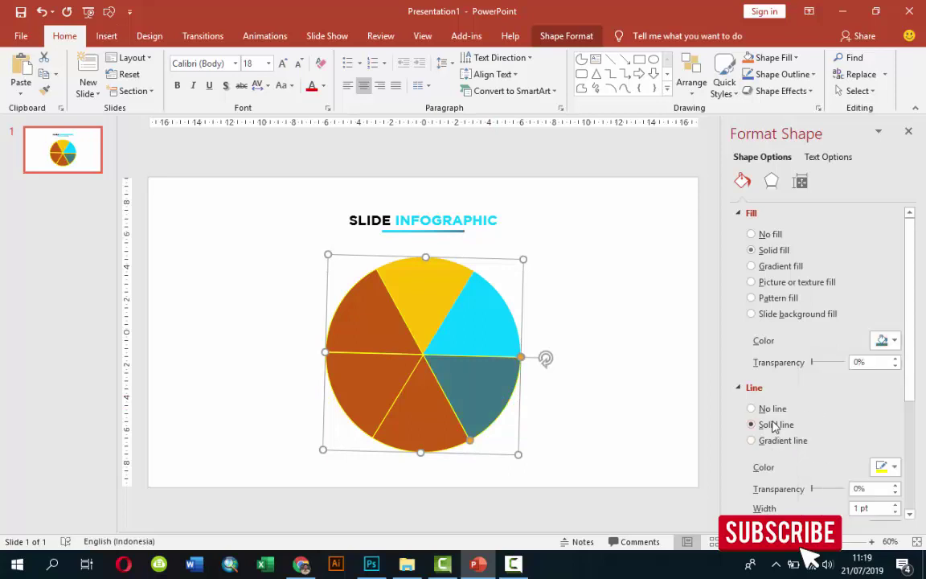
pyautogui.click(752, 408)
pyautogui.click(652, 367)
pyautogui.click(418, 421)
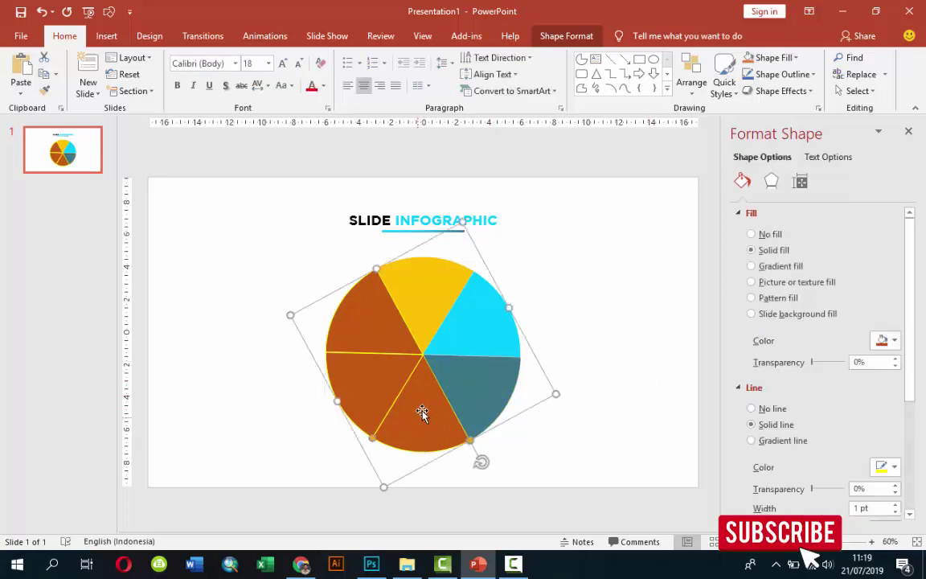
pyautogui.click(882, 344)
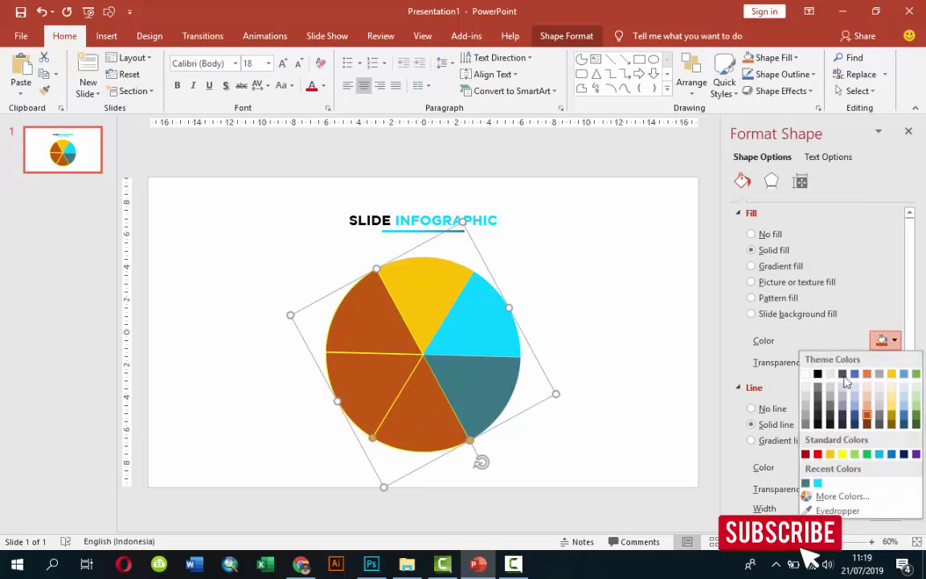
pyautogui.click(819, 412)
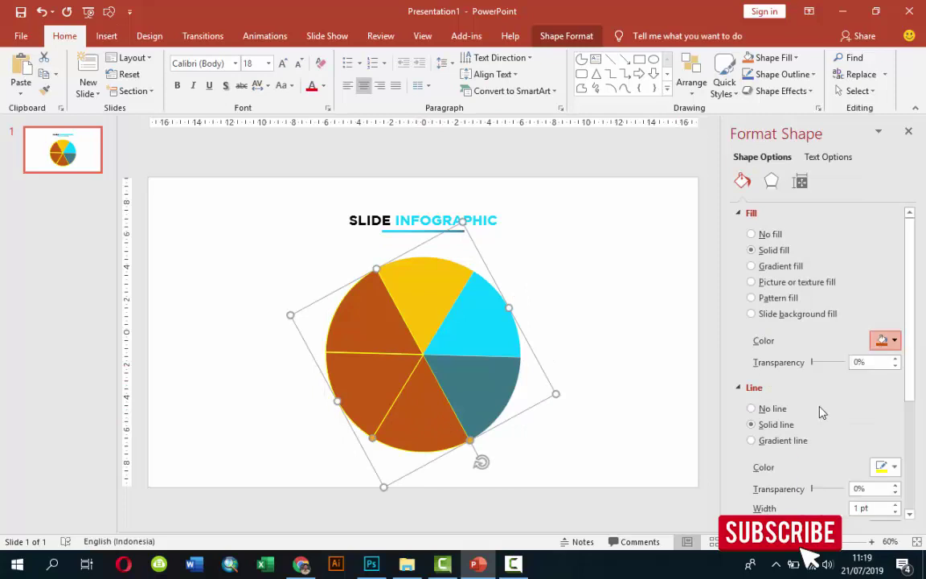
pyautogui.click(751, 408)
pyautogui.click(455, 372)
# Fill the lower-left slice with a custom purple from More Colors and remove its outline.
pyautogui.click(351, 386)
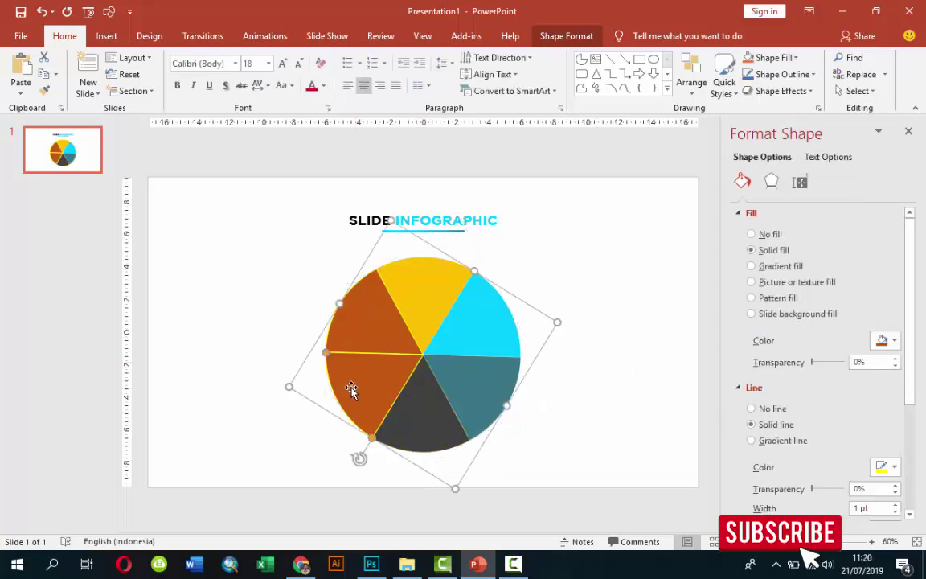
pyautogui.click(882, 339)
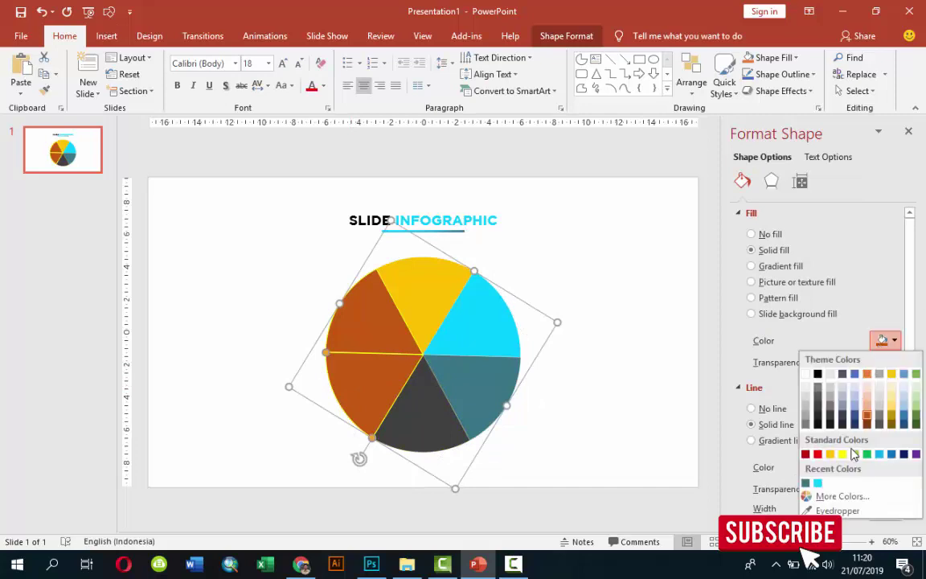
pyautogui.click(821, 495)
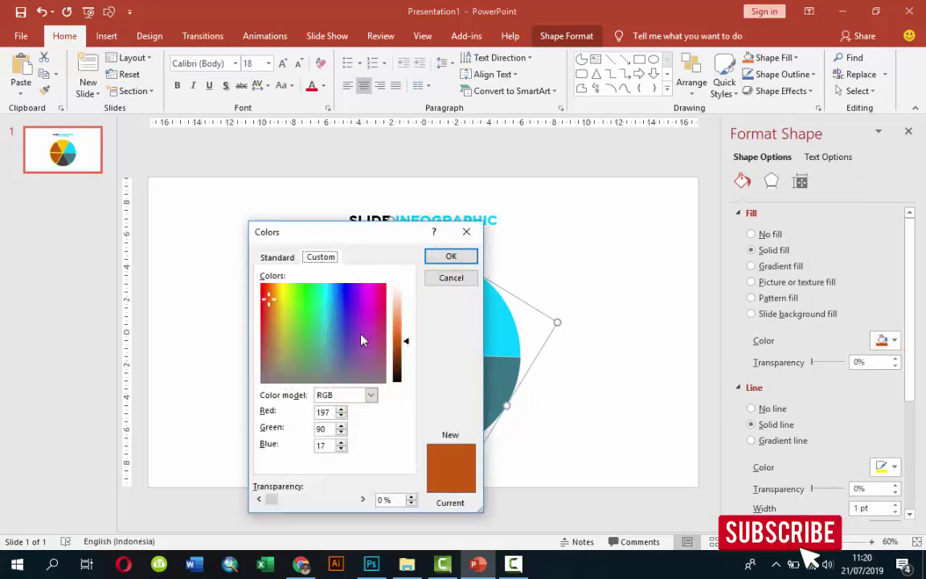
pyautogui.click(354, 331)
pyautogui.moveTo(370, 232)
pyautogui.mouseDown()
pyautogui.moveTo(600, 231)
pyautogui.moveTo(610, 214)
pyautogui.mouseUp()
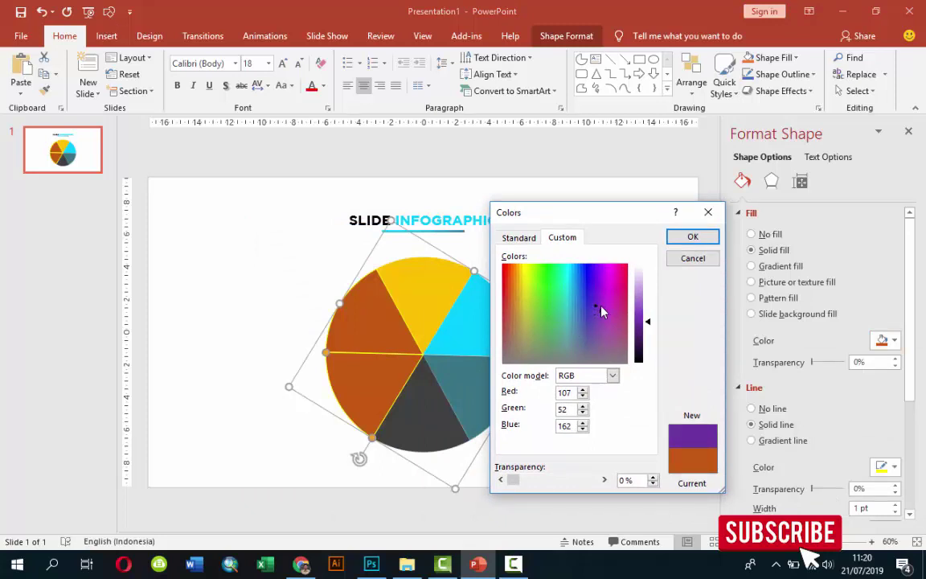
pyautogui.click(596, 312)
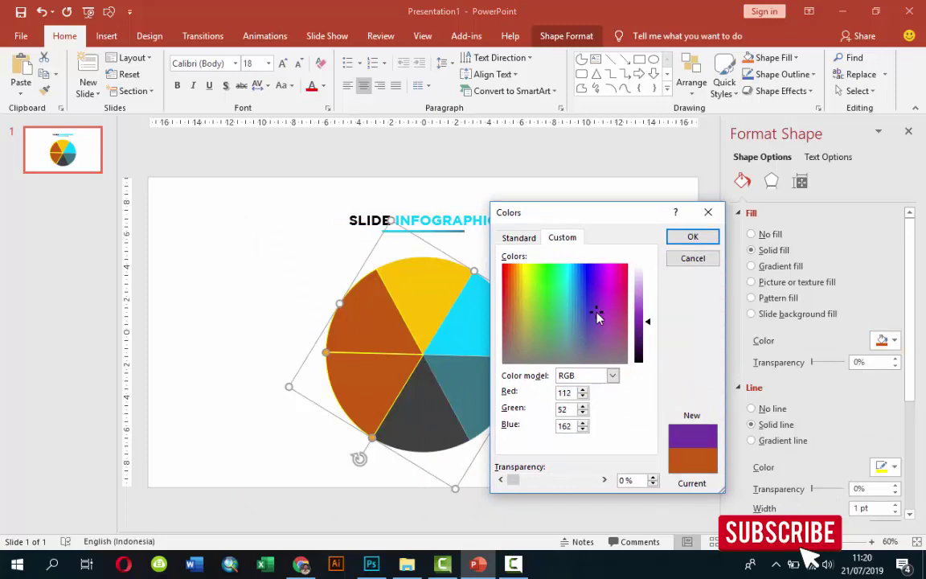
pyautogui.click(689, 238)
pyautogui.click(768, 410)
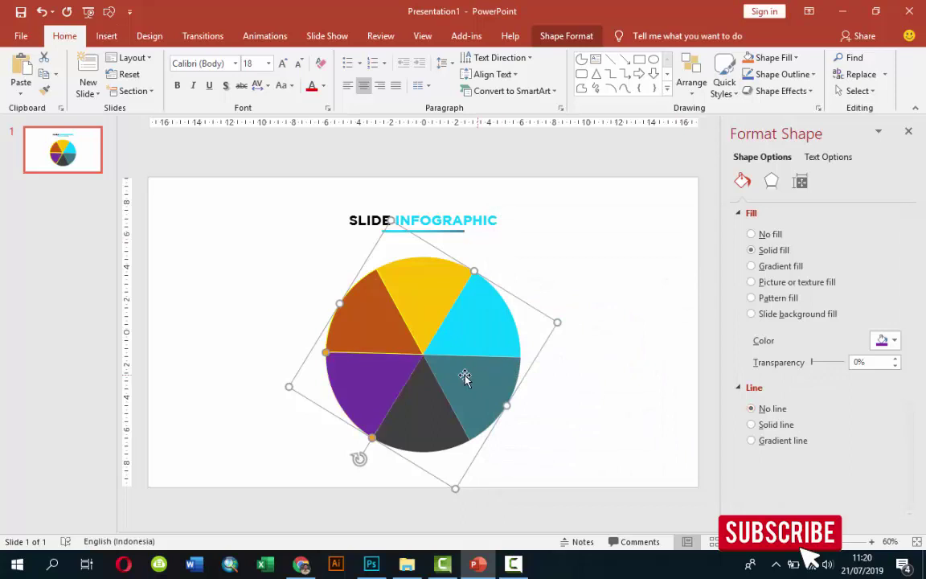
# Nudge the orange slice into place and remove its outline.
pyautogui.click(345, 304)
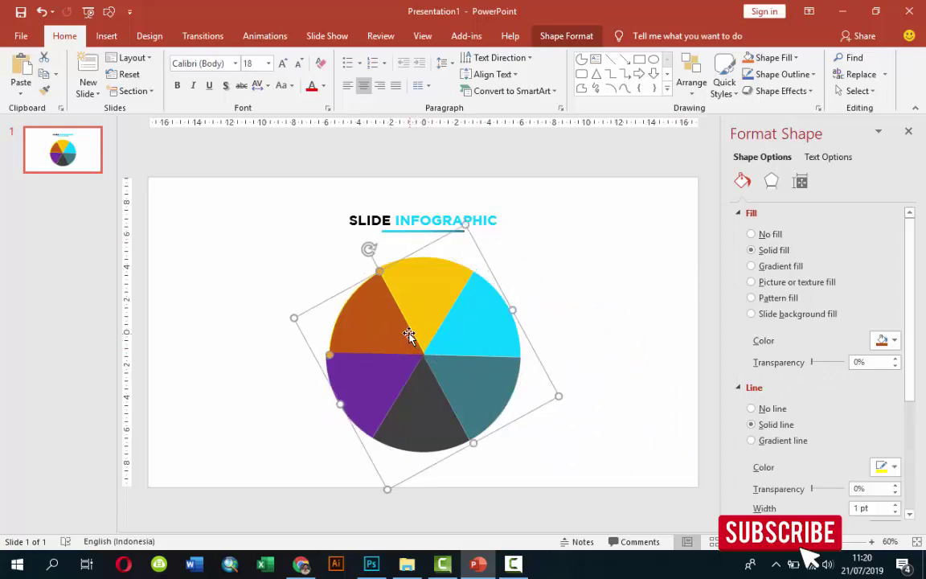
pyautogui.moveTo(409, 334); pyautogui.dragTo(405, 331)
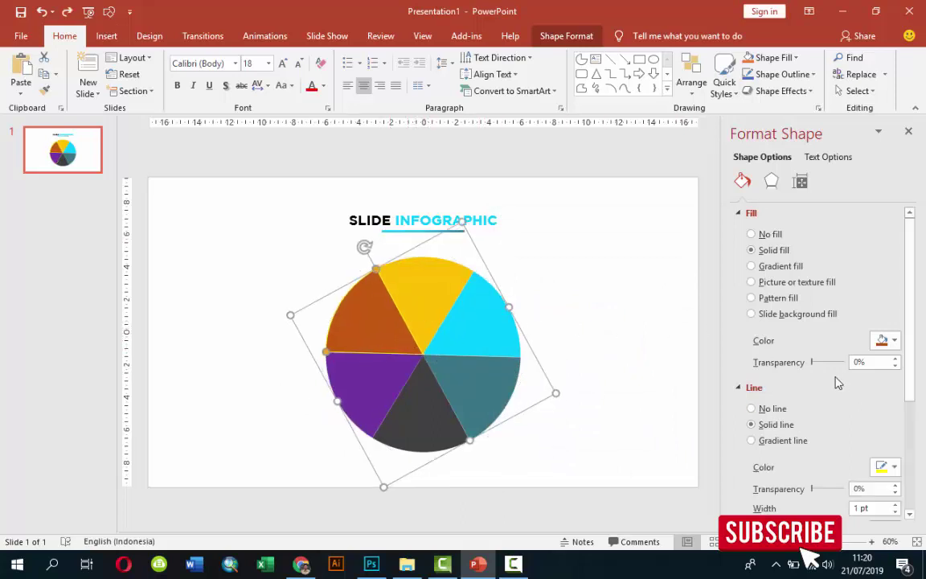
pyautogui.click(754, 408)
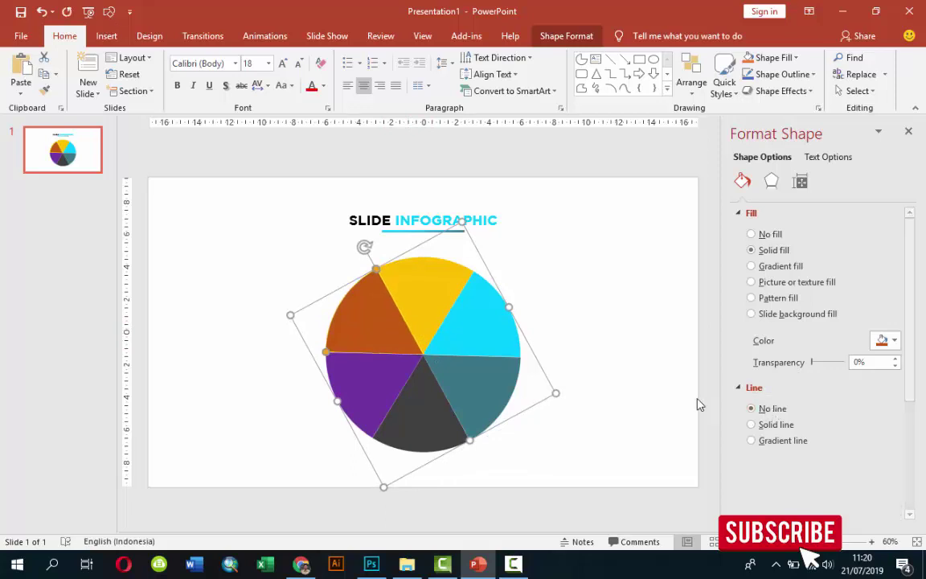
pyautogui.click(647, 347)
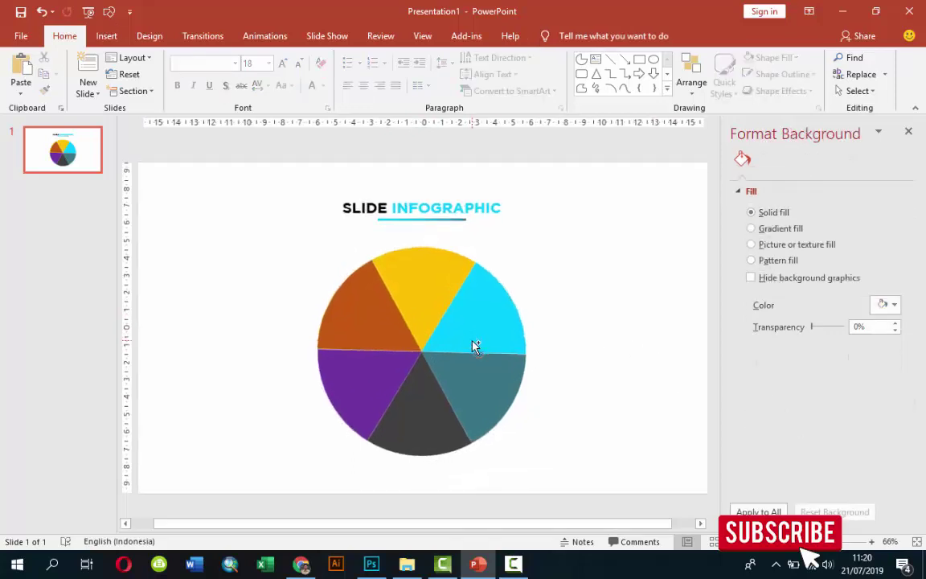
pyautogui.keyDown('ctrl'); pyautogui.scroll(5, 473, 345); pyautogui.keyUp('ctrl')
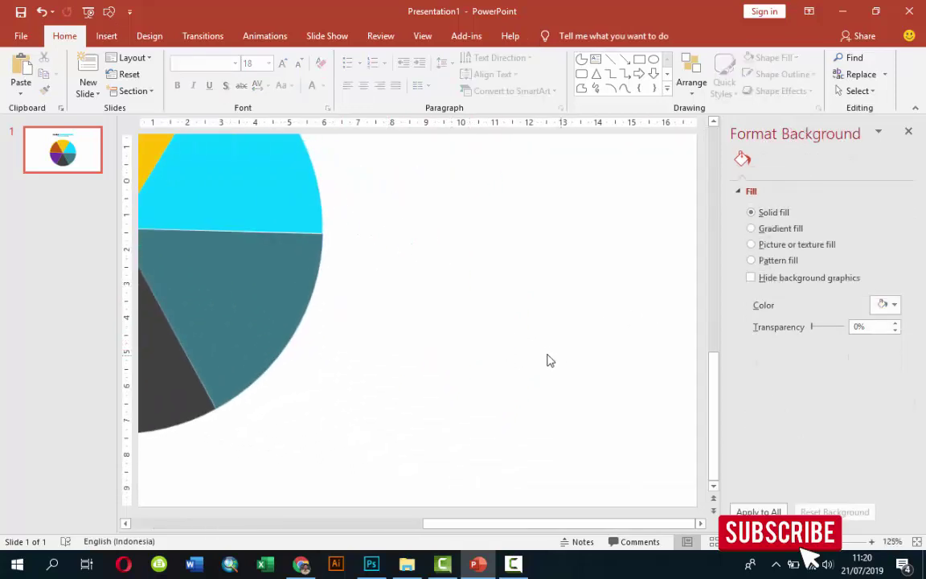
pyautogui.keyDown('ctrl'); pyautogui.scroll(-5, 501, 360); pyautogui.keyUp('ctrl')
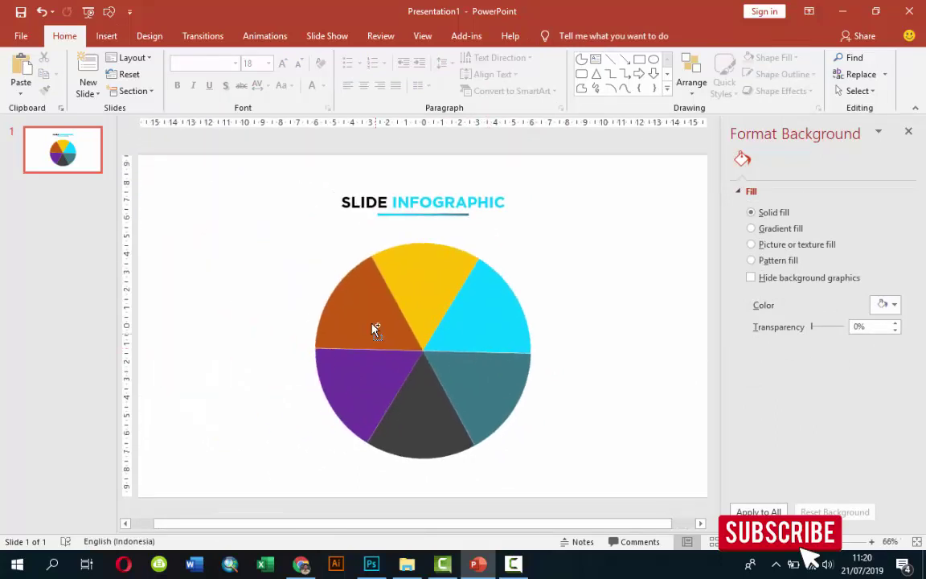
pyautogui.keyDown('ctrl'); pyautogui.scroll(2, 373, 325); pyautogui.keyUp('ctrl')
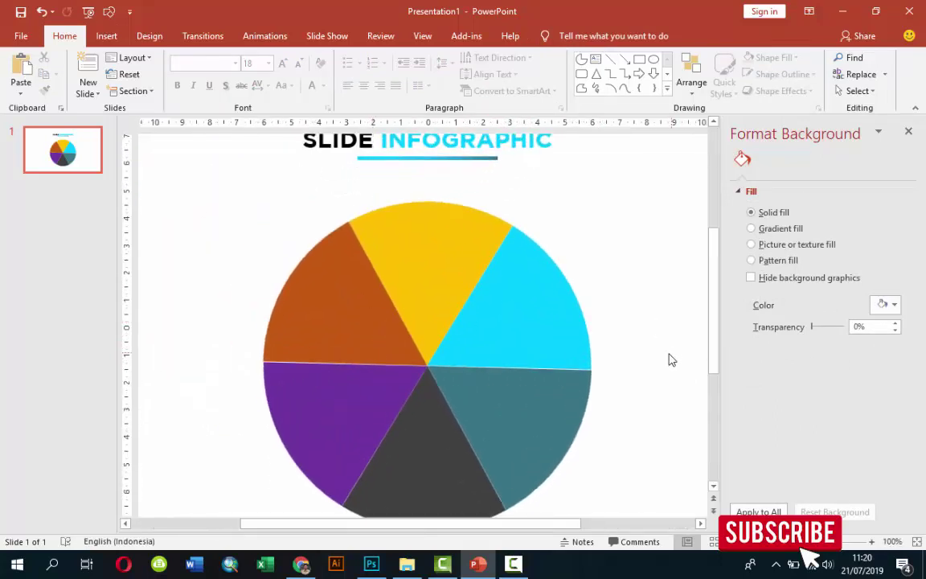
pyautogui.keyDown('ctrl'); pyautogui.scroll(-3, 664, 356); pyautogui.keyUp('ctrl')
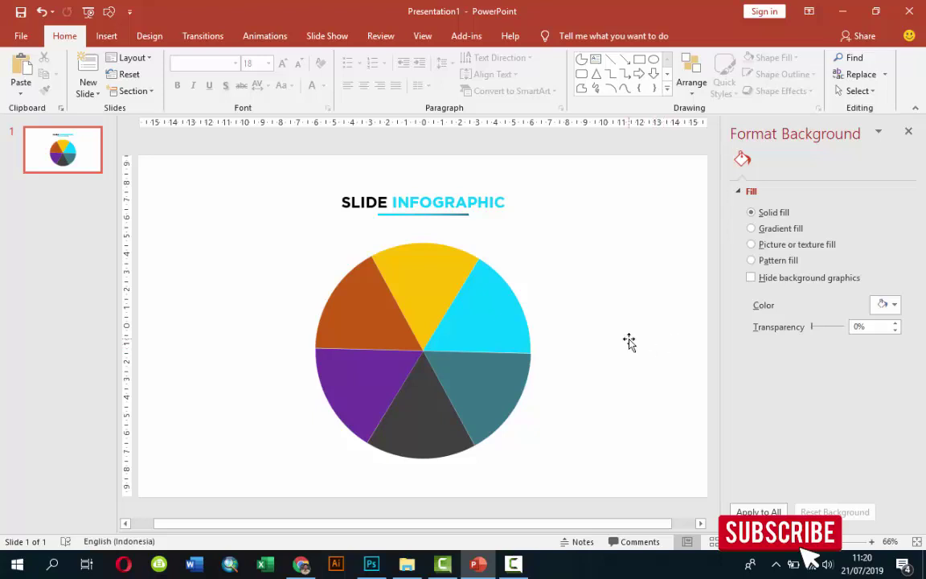
# Draw a donut shape over the pie, widen its hole to reveal all wedges, and centre it.
pyautogui.click(101, 39)
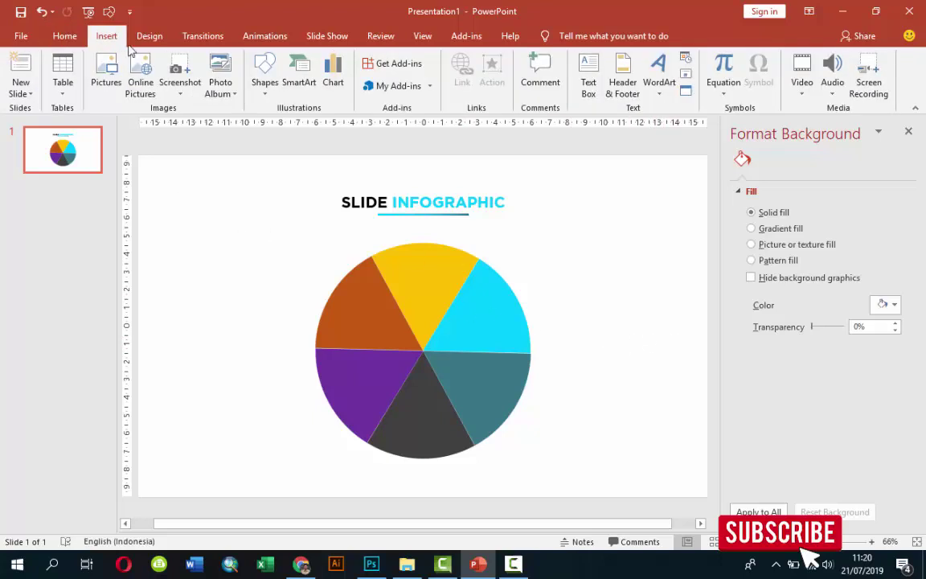
pyautogui.click(259, 90)
pyautogui.click(241, 231)
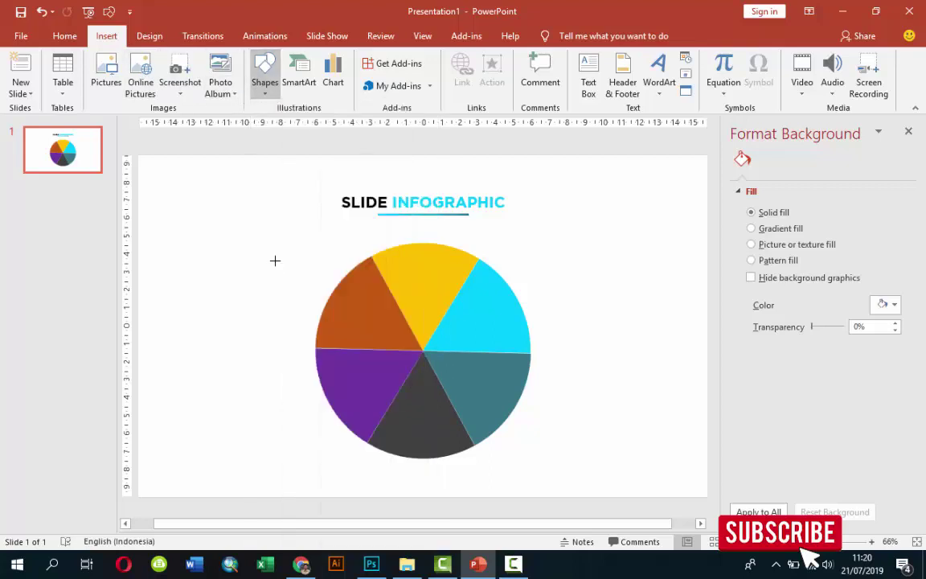
pyautogui.moveTo(308, 240); pyautogui.dragTo(537, 442)
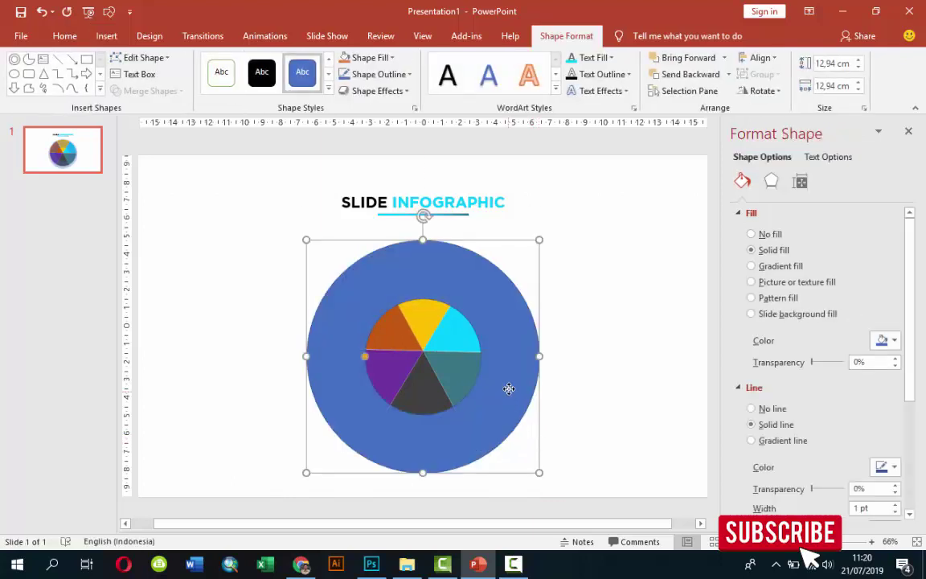
pyautogui.moveTo(508, 388); pyautogui.dragTo(508, 386)
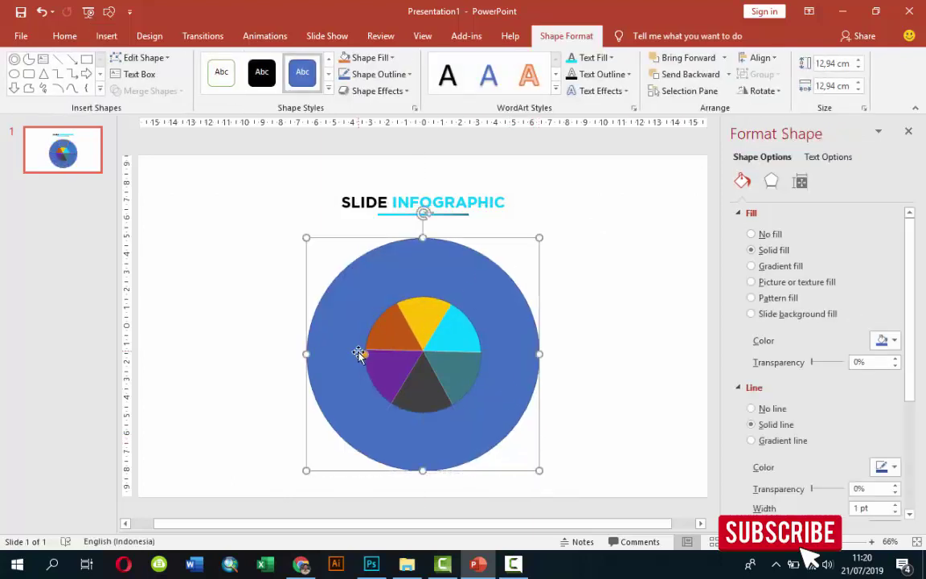
pyautogui.moveTo(364, 356); pyautogui.dragTo(320, 354)
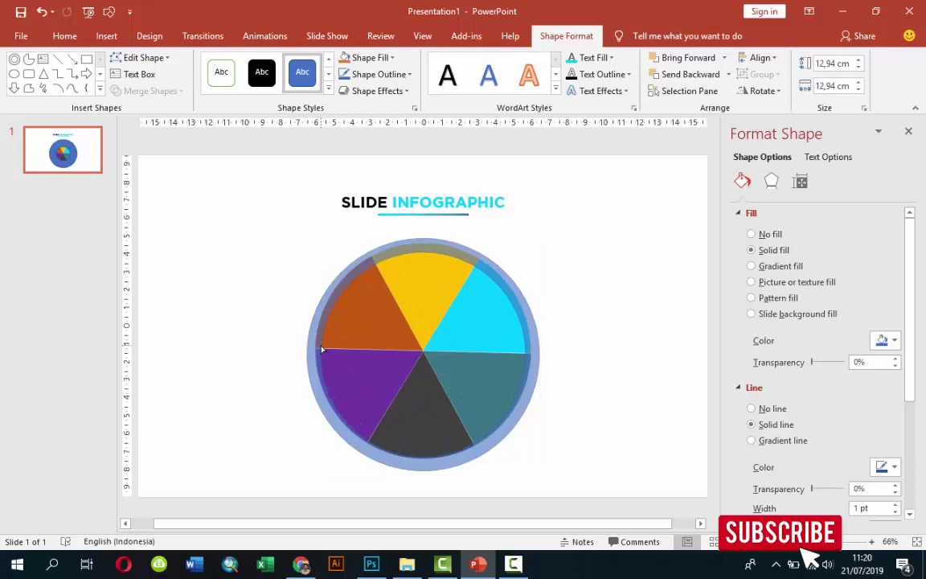
pyautogui.moveTo(513, 291); pyautogui.dragTo(514, 290)
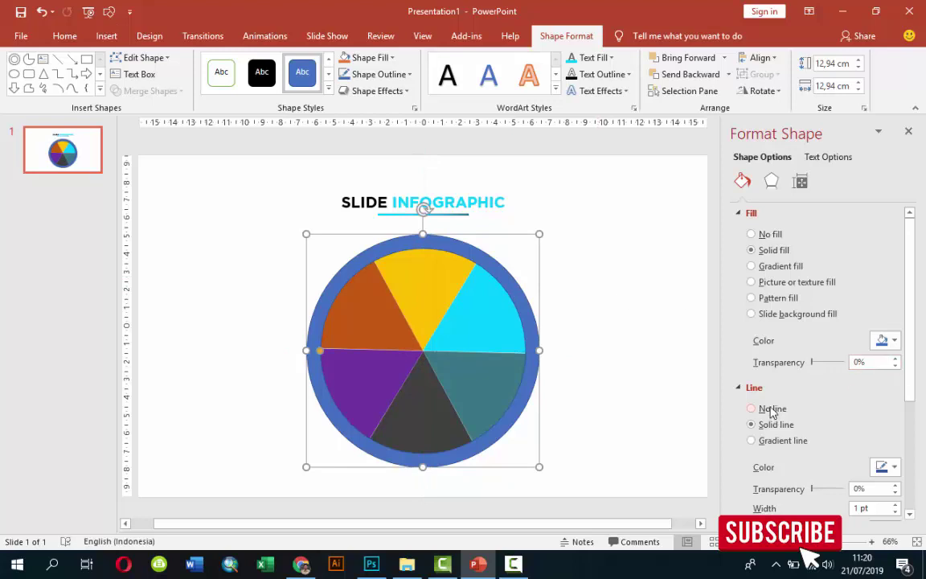
# Set the ring's fill colour to white.
pyautogui.click(884, 340)
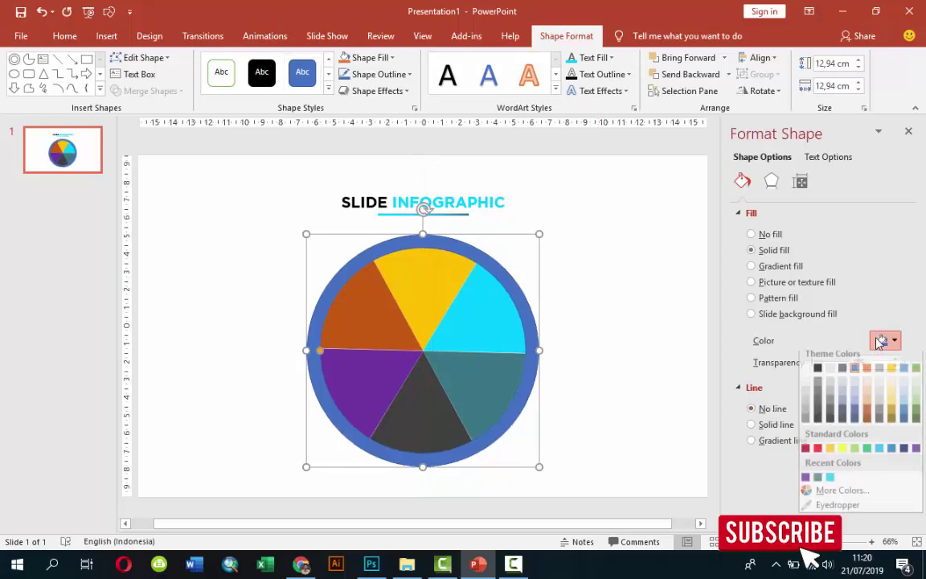
pyautogui.click(806, 374)
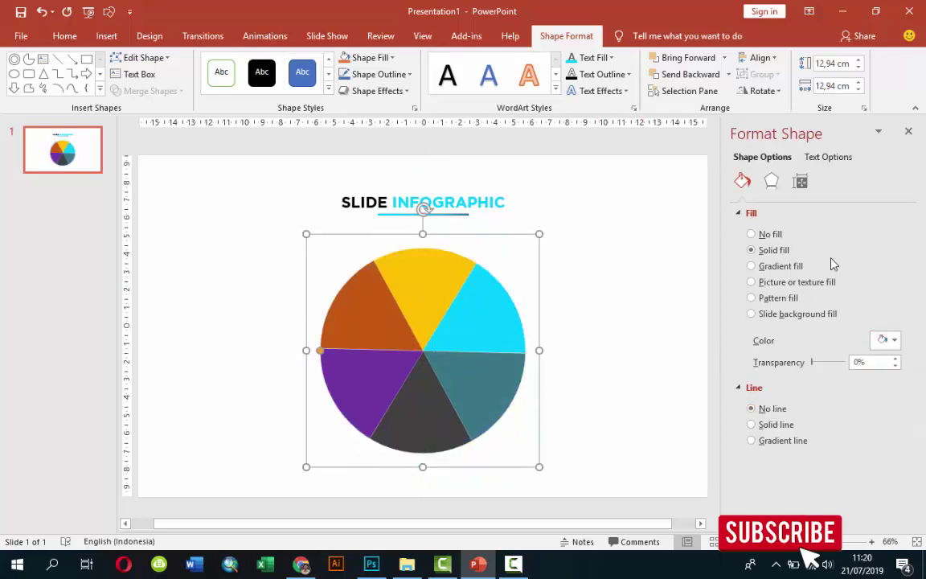
pyautogui.click(770, 185)
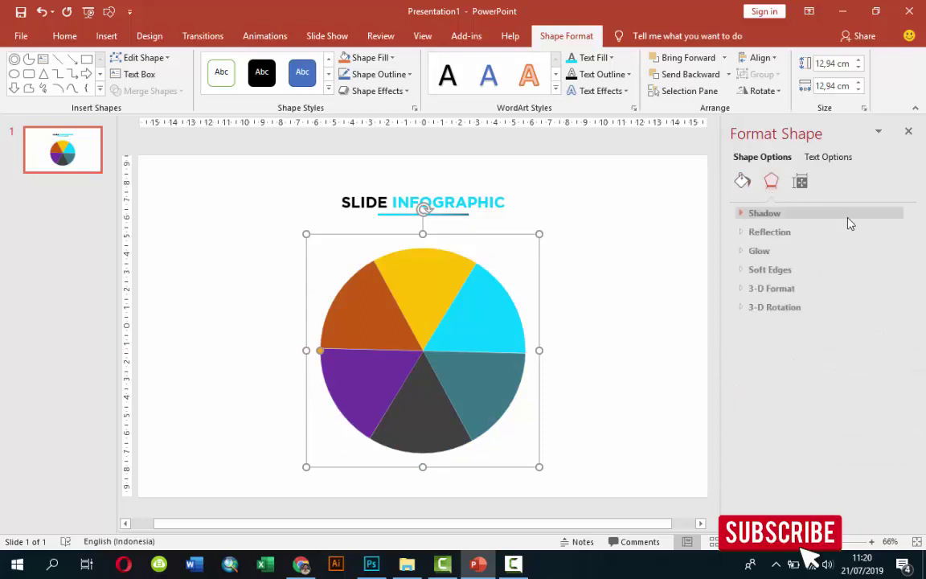
# Give the white ring an Offset: Bottom Right shadow preset.
pyautogui.click(770, 213)
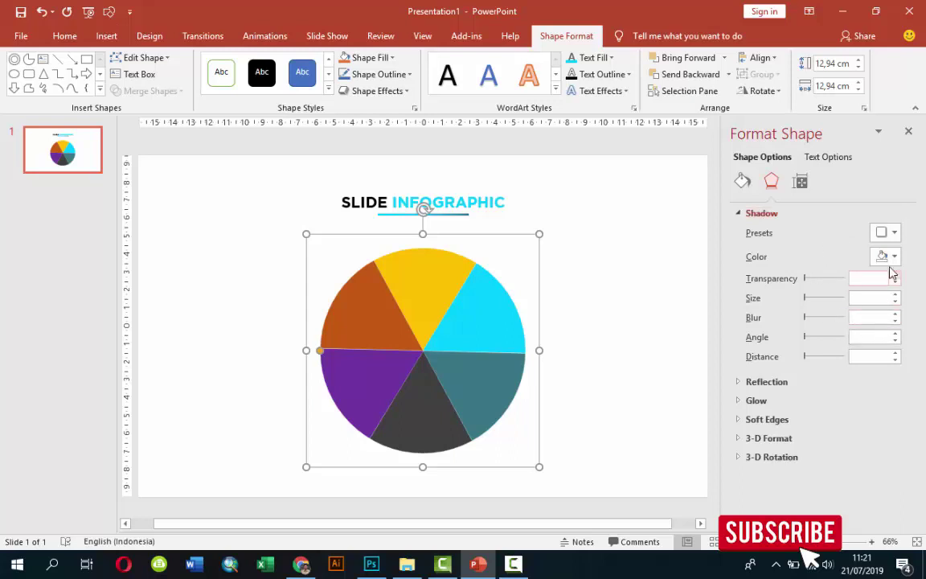
pyautogui.click(873, 215)
pyautogui.click(817, 216)
pyautogui.click(887, 232)
pyautogui.click(807, 334)
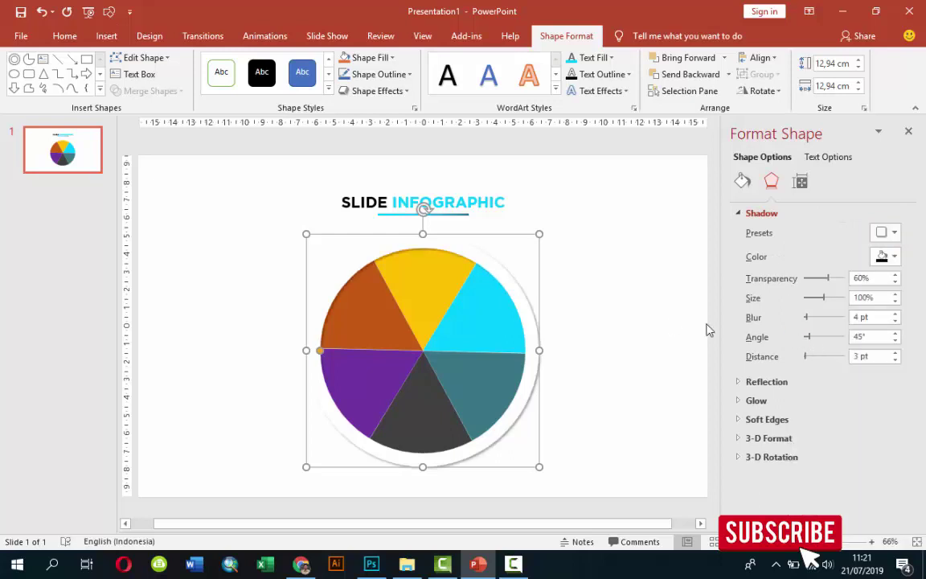
pyautogui.click(636, 312)
# Apply the Offset: Bottom Right shadow to the yellow and cyan wedges.
pyautogui.click(426, 290)
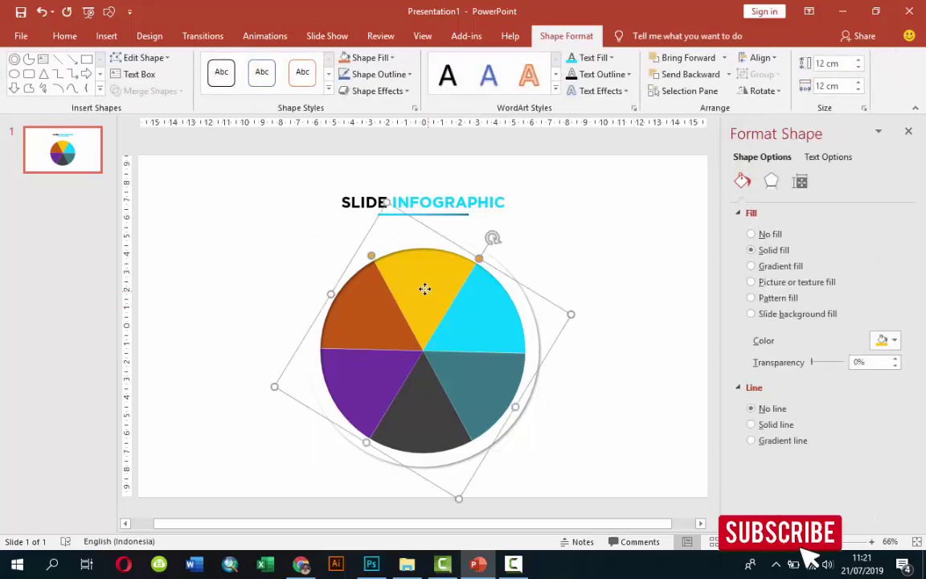
pyautogui.click(771, 182)
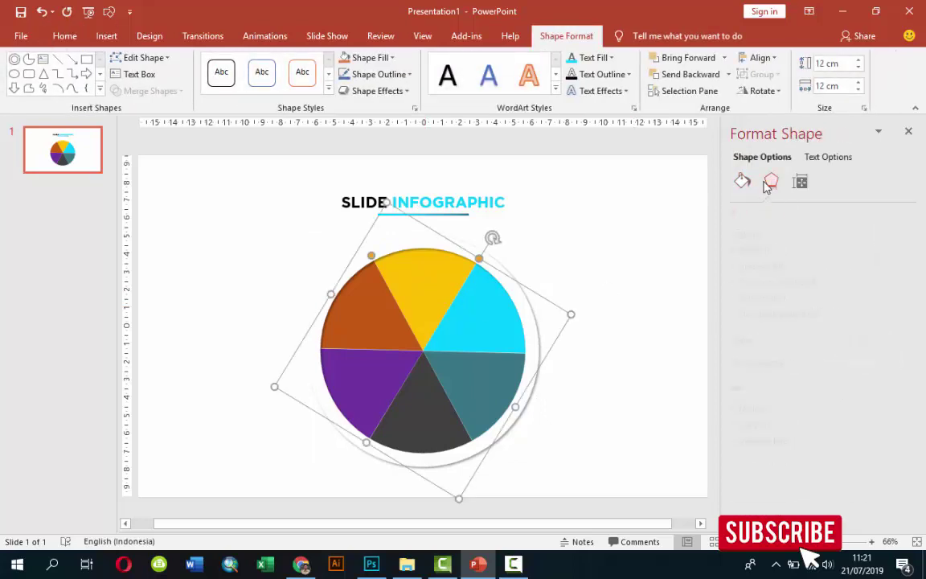
pyautogui.click(741, 182)
pyautogui.click(769, 181)
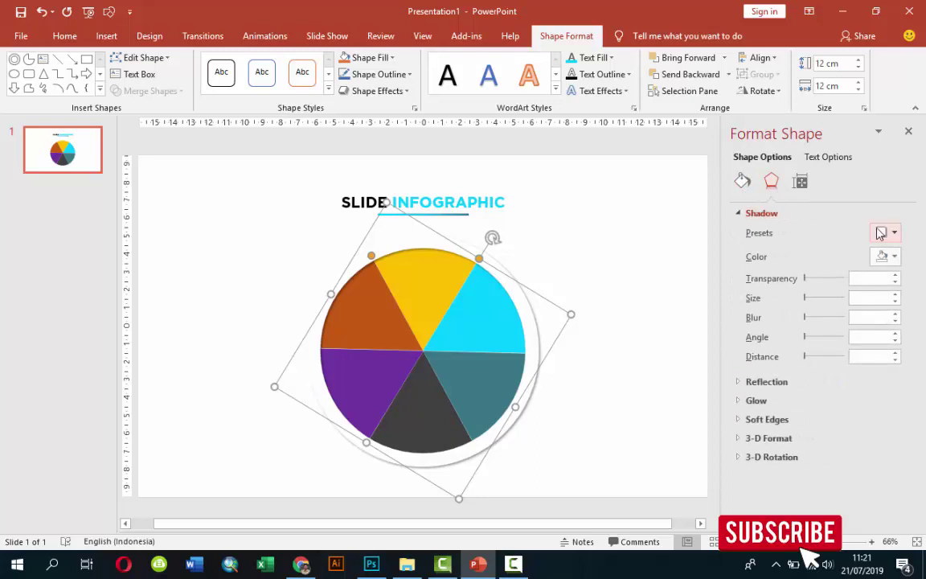
pyautogui.click(884, 233)
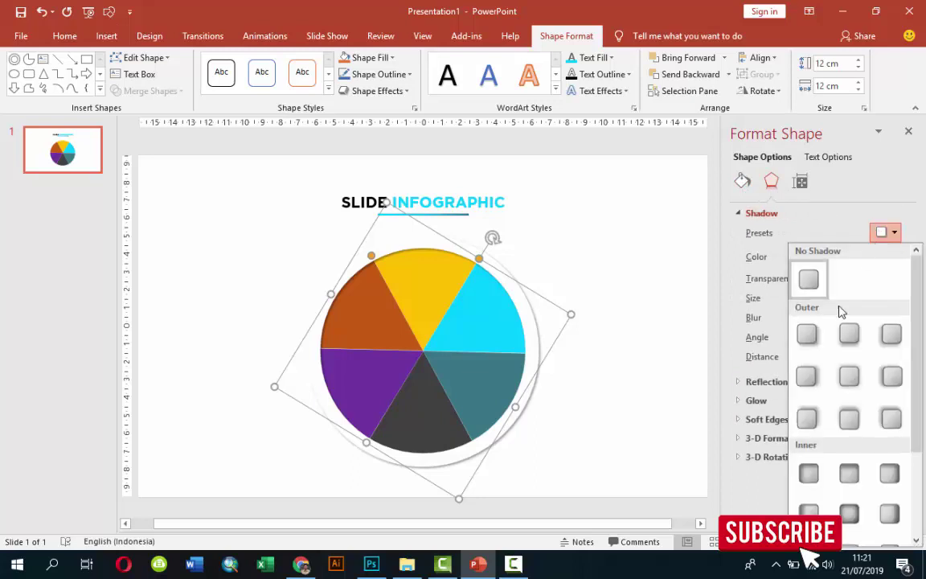
pyautogui.click(816, 344)
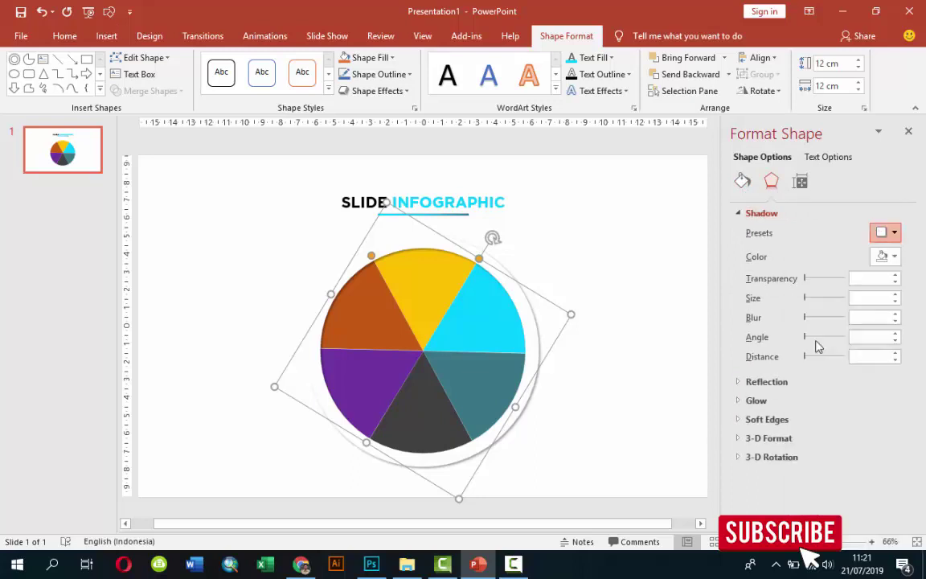
pyautogui.click(502, 329)
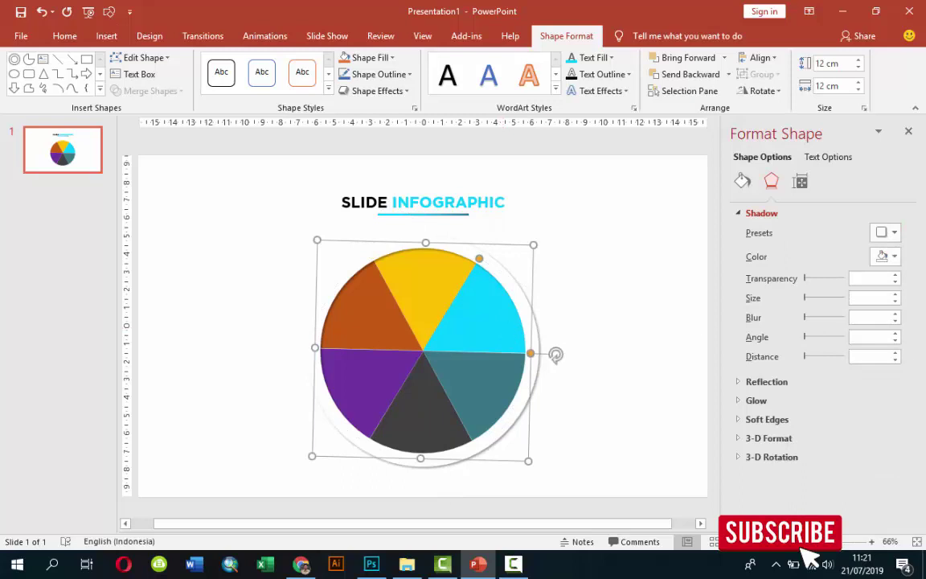
pyautogui.click(884, 232)
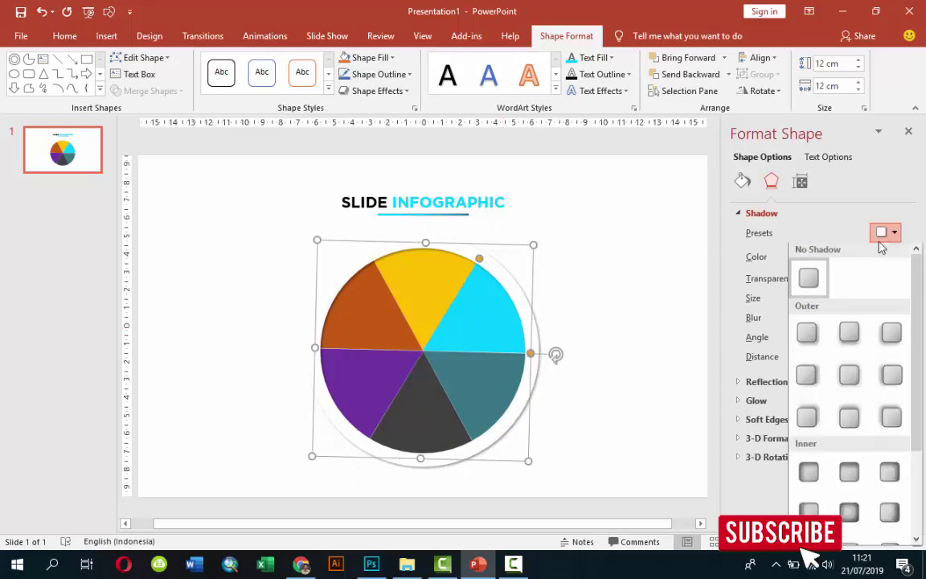
pyautogui.click(813, 346)
# Apply the same bottom-right shadow to the teal and dark grey wedges.
pyautogui.click(483, 385)
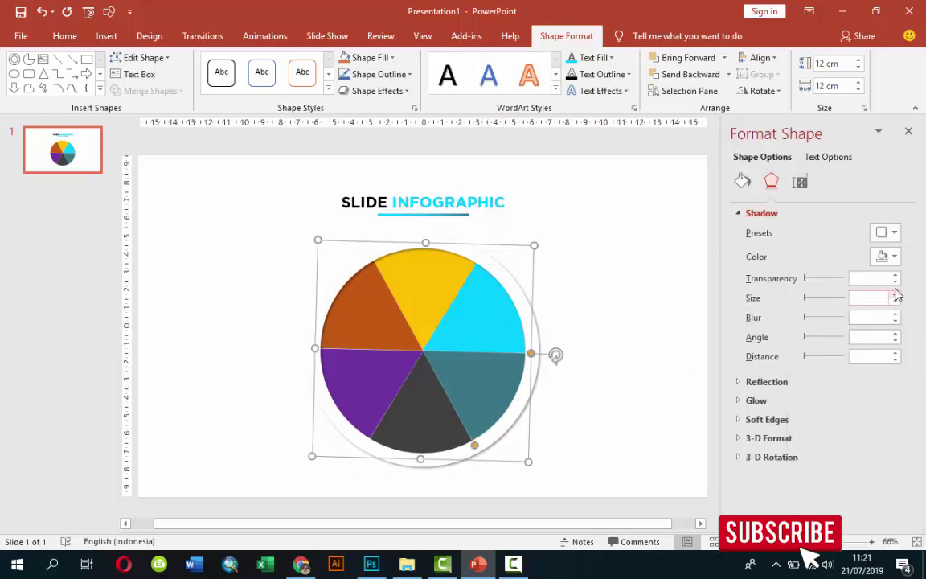
pyautogui.click(884, 232)
pyautogui.click(808, 331)
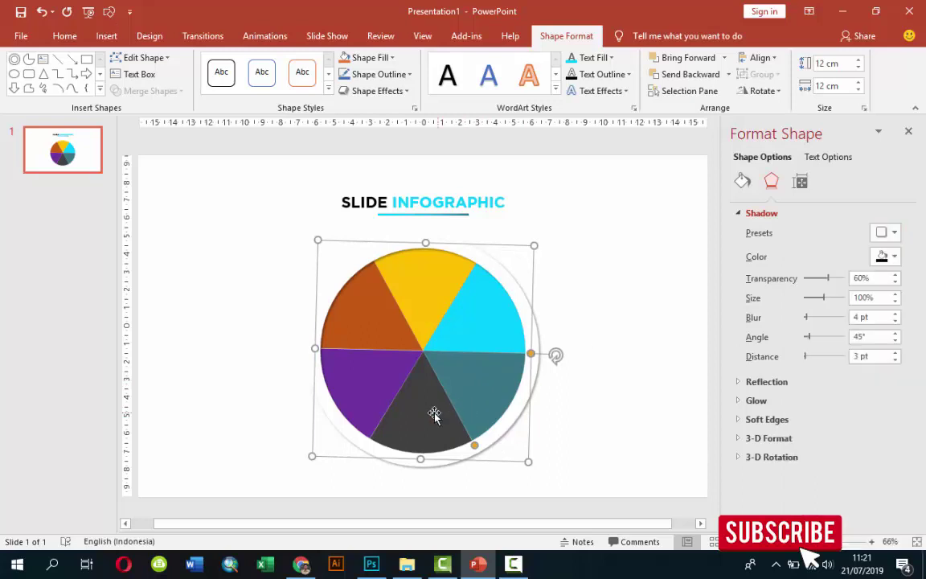
pyautogui.click(434, 414)
pyautogui.click(884, 232)
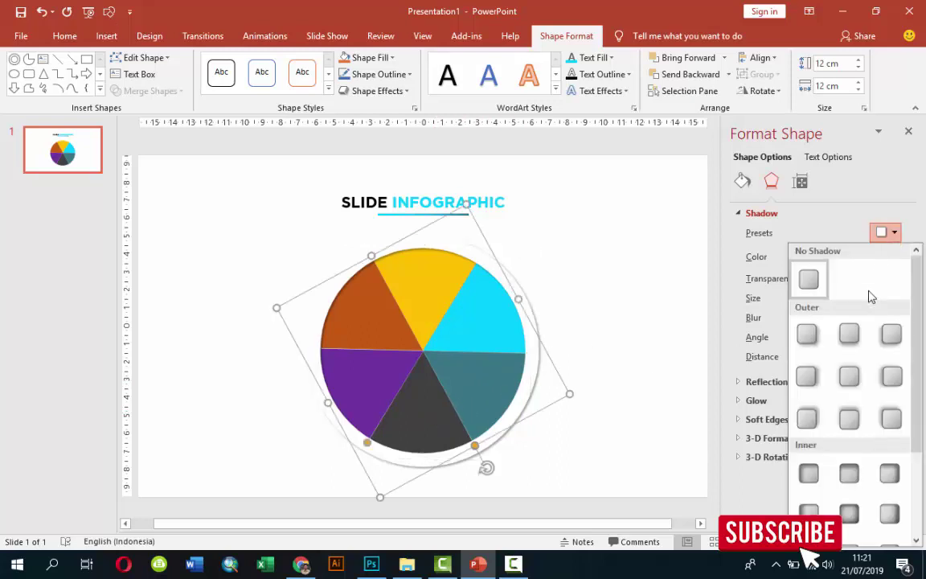
pyautogui.click(820, 344)
# Apply the bottom-right shadow to the purple and orange wedges.
pyautogui.click(345, 358)
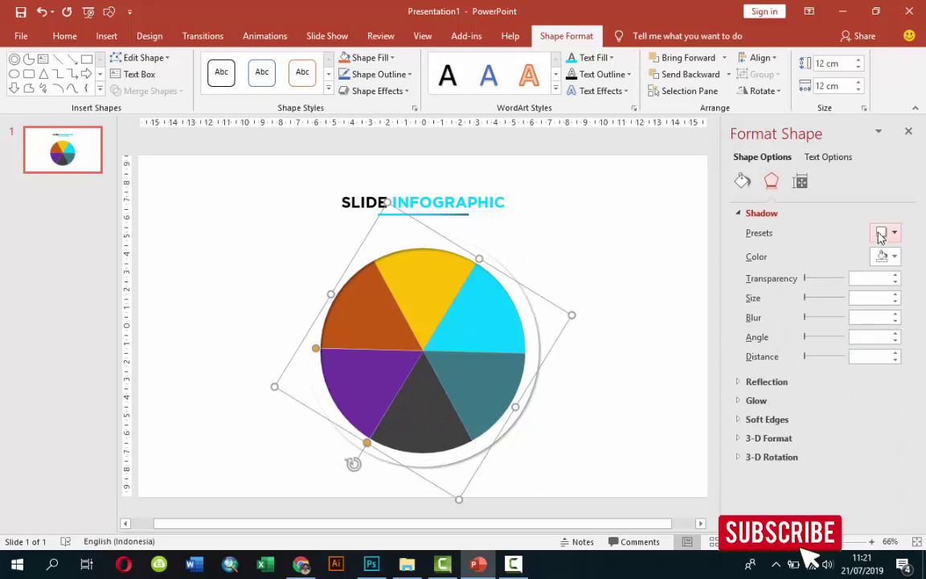
pyautogui.click(881, 233)
pyautogui.click(803, 329)
pyautogui.click(398, 303)
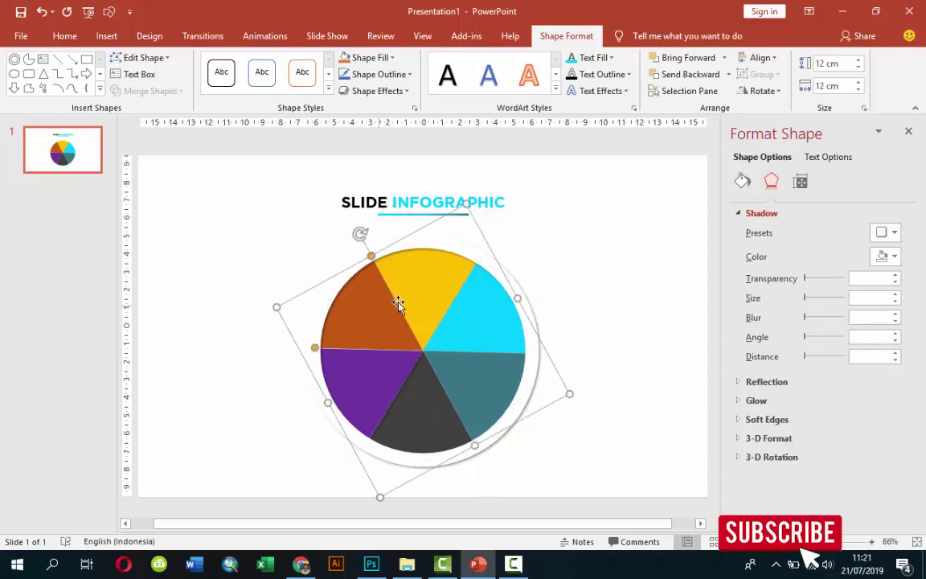
pyautogui.click(884, 232)
pyautogui.click(804, 332)
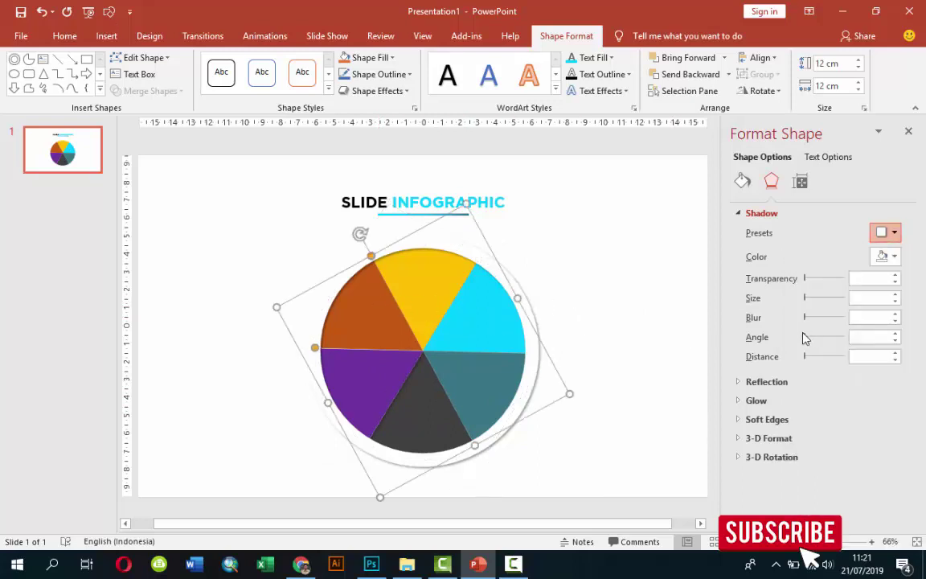
pyautogui.click(626, 279)
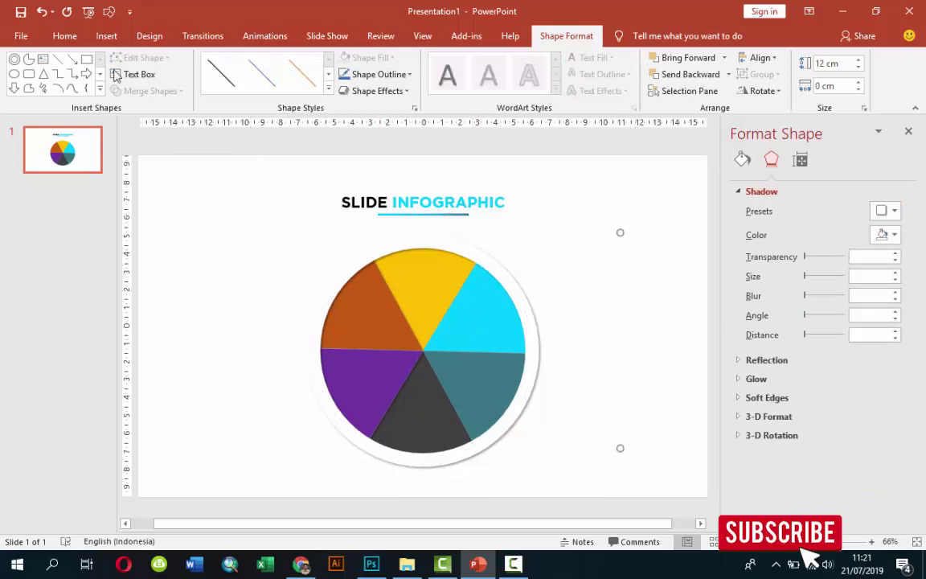
# Draw a small circle over the orange wedge with white fill, no outline and an outer shadow.
pyautogui.click(106, 35)
pyautogui.click(264, 68)
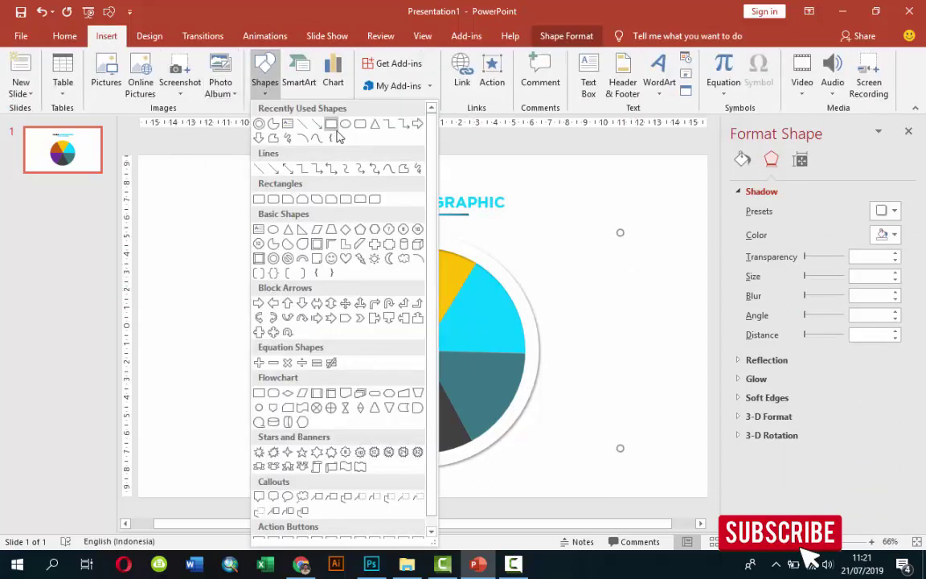
pyautogui.click(330, 124)
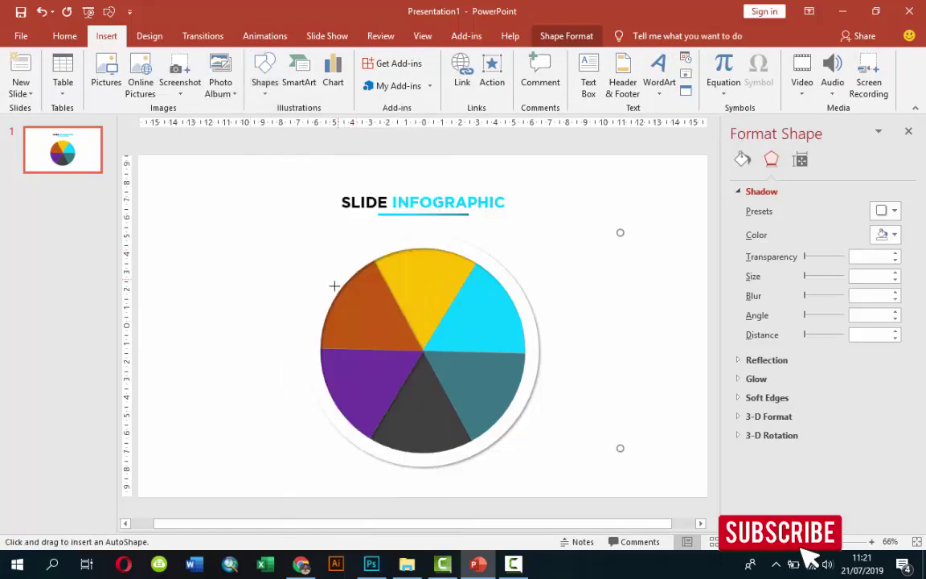
pyautogui.moveTo(341, 304); pyautogui.dragTo(350, 306)
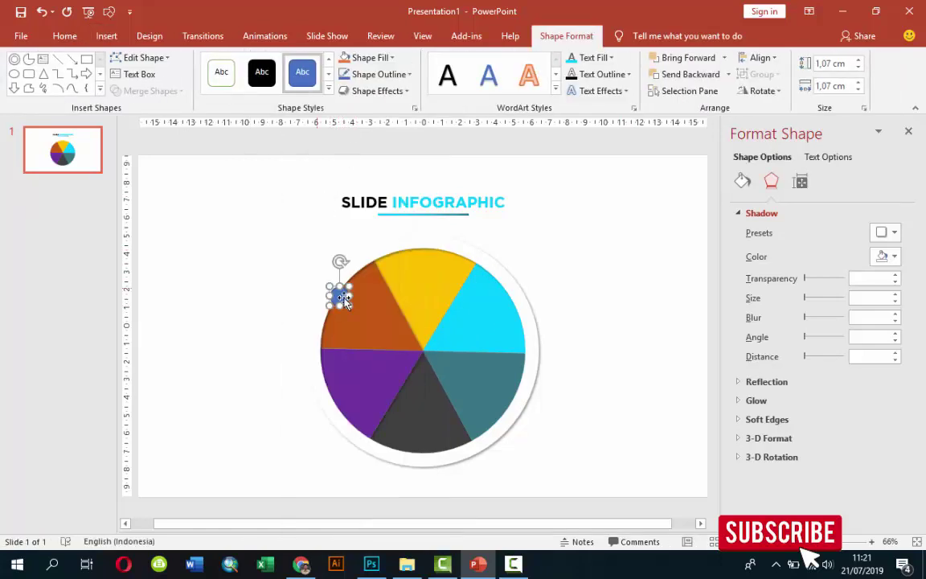
pyautogui.click(741, 181)
pyautogui.click(761, 411)
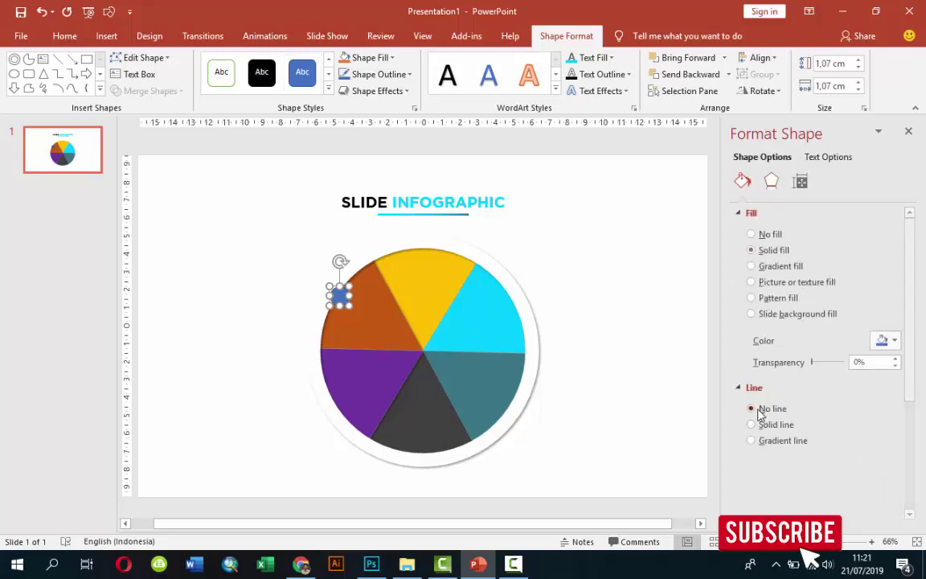
pyautogui.click(884, 340)
pyautogui.click(727, 337)
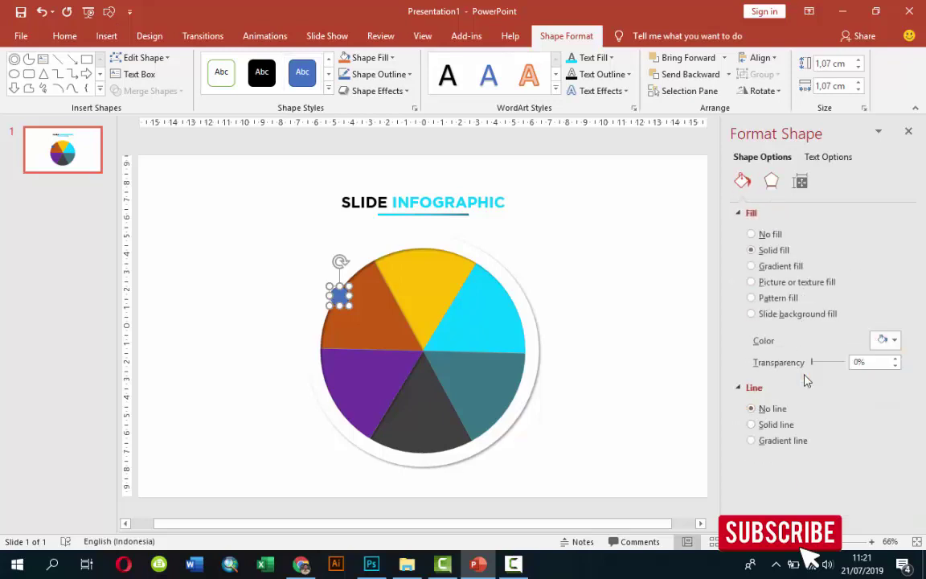
pyautogui.click(773, 182)
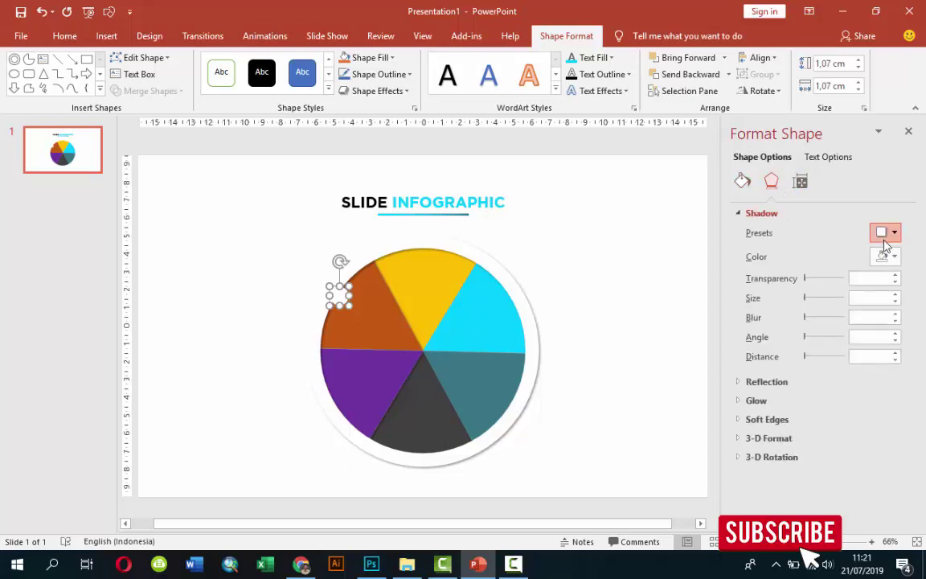
pyautogui.click(886, 233)
pyautogui.click(808, 333)
pyautogui.click(569, 276)
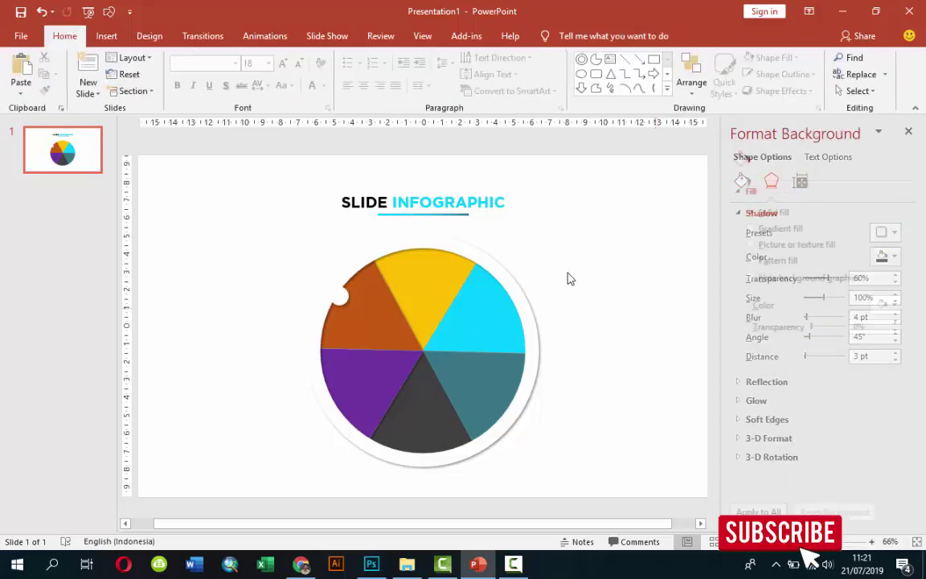
# Move the small white circle onto the pie's outer rim above the orange wedge.
pyautogui.scroll(1, 318, 273)
pyautogui.scroll(5, 318, 274)
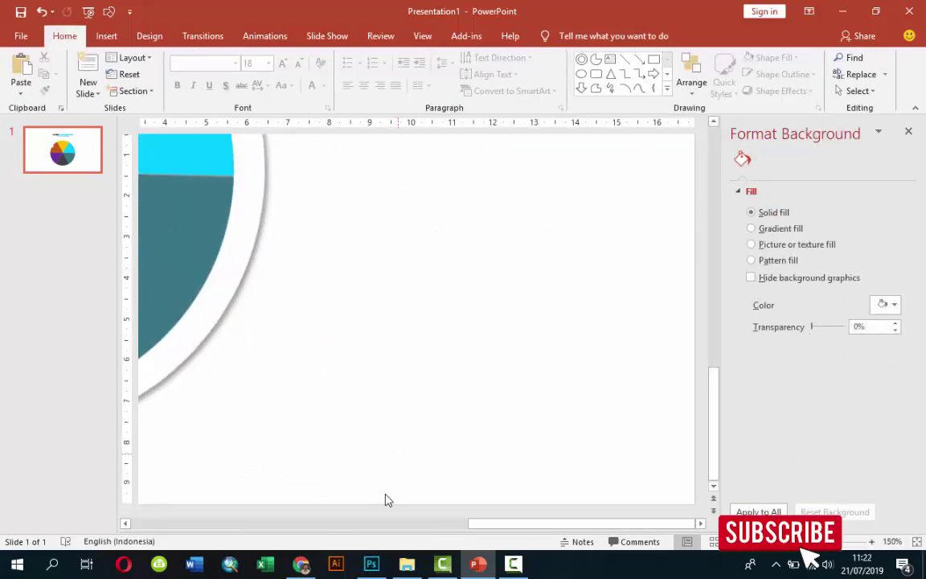
pyautogui.click(383, 527)
pyautogui.click(712, 172)
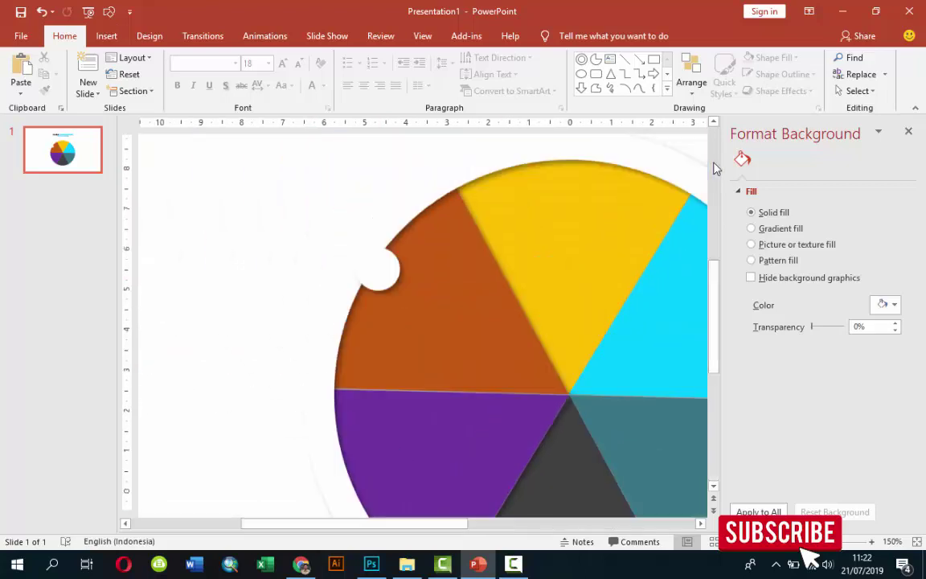
pyautogui.click(712, 172)
pyautogui.click(385, 426)
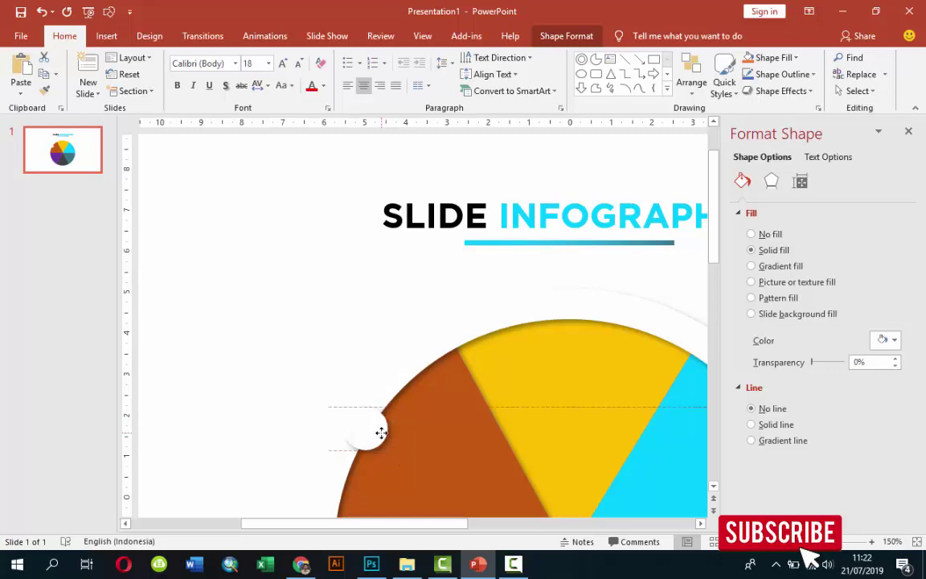
pyautogui.moveTo(388, 430); pyautogui.dragTo(375, 425)
pyautogui.keyDown('ctrl'); pyautogui.scroll(-5, 531, 378); pyautogui.keyUp('ctrl')
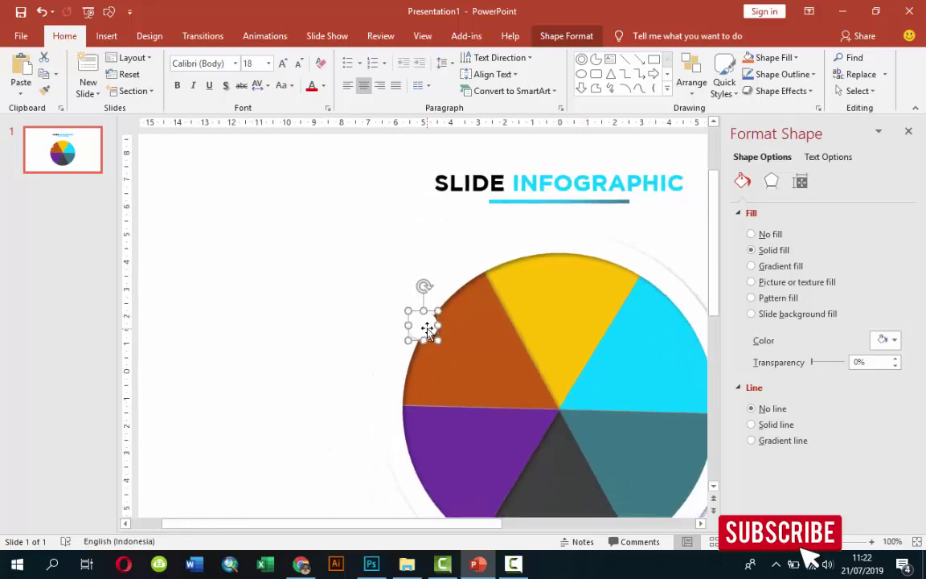
pyautogui.moveTo(427, 329); pyautogui.dragTo(426, 336)
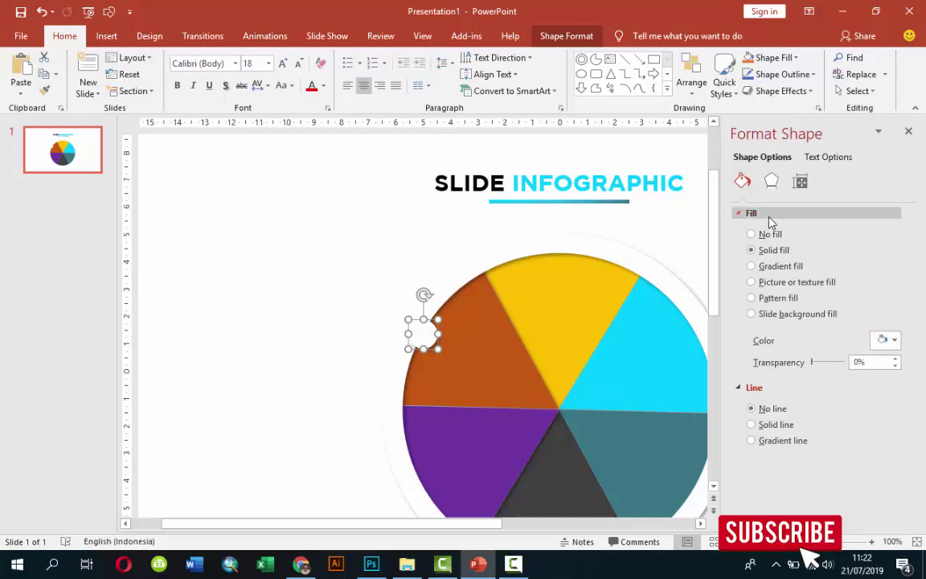
# Give the small circle a solid outline and pick its line colour.
pyautogui.click(767, 426)
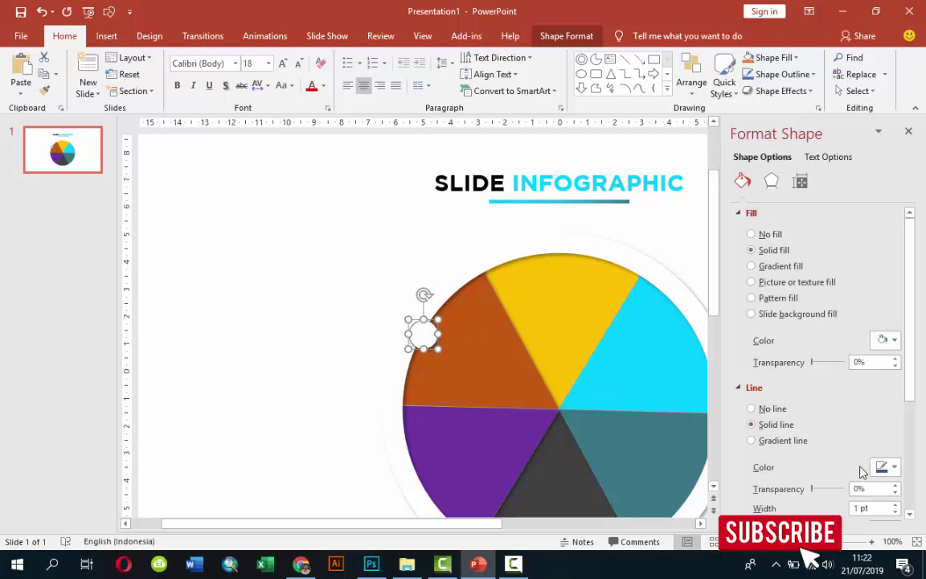
pyautogui.click(884, 467)
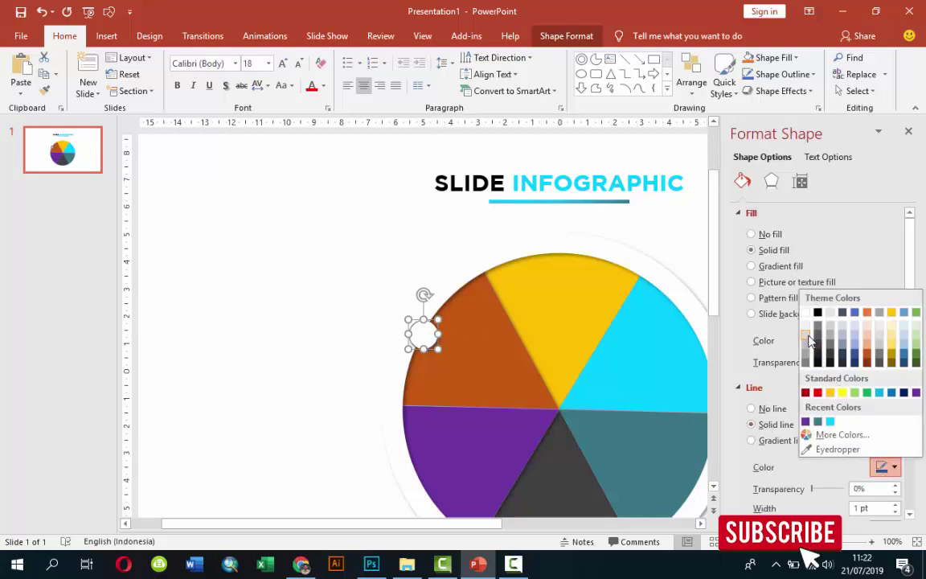
pyautogui.click(807, 337)
pyautogui.click(379, 227)
# Give the large pie picture a solid outline and pick its line colour.
pyautogui.click(461, 271)
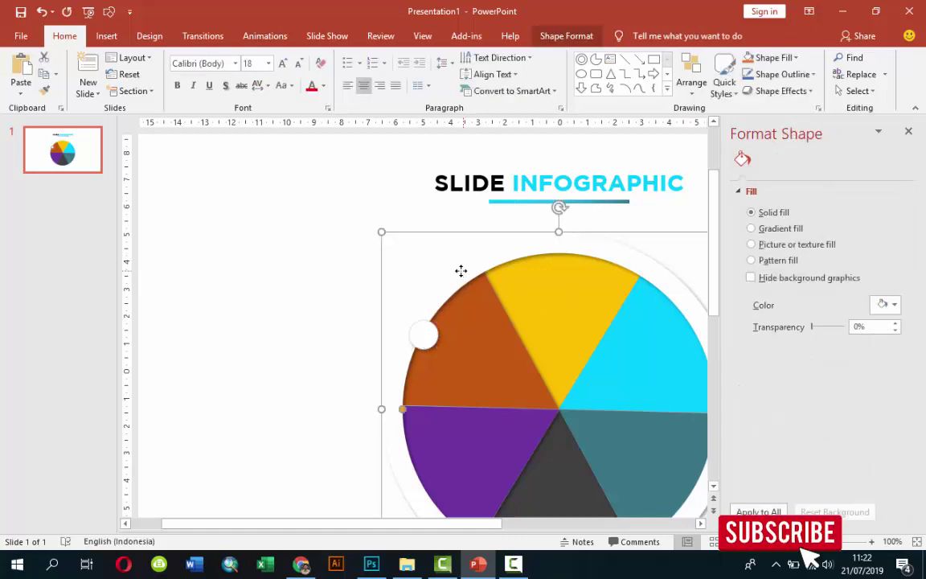
pyautogui.click(785, 426)
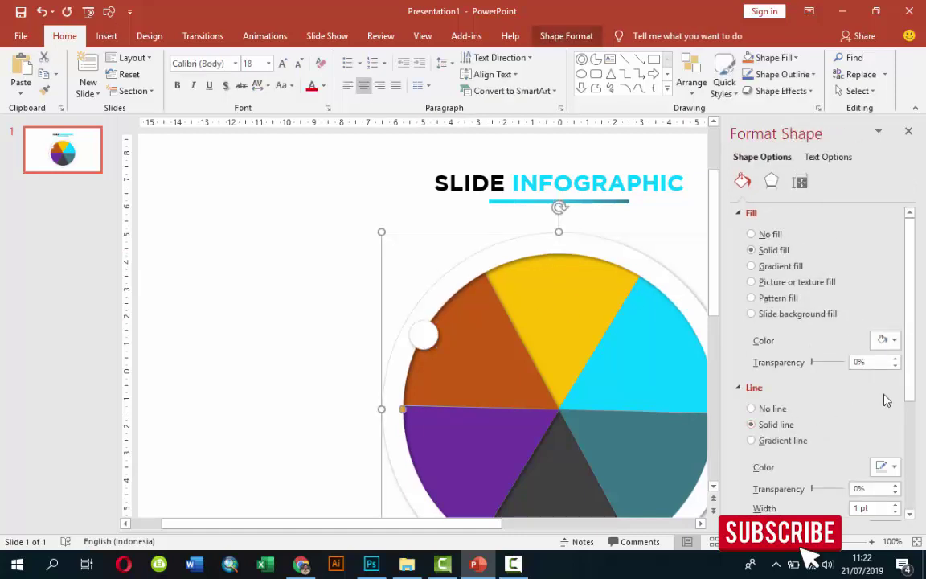
pyautogui.click(884, 468)
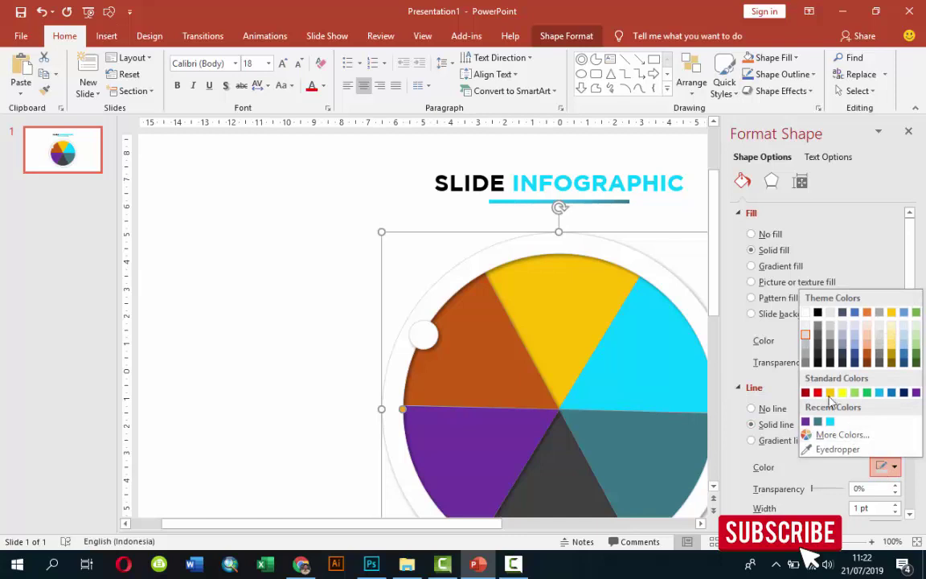
pyautogui.click(807, 347)
pyautogui.click(339, 281)
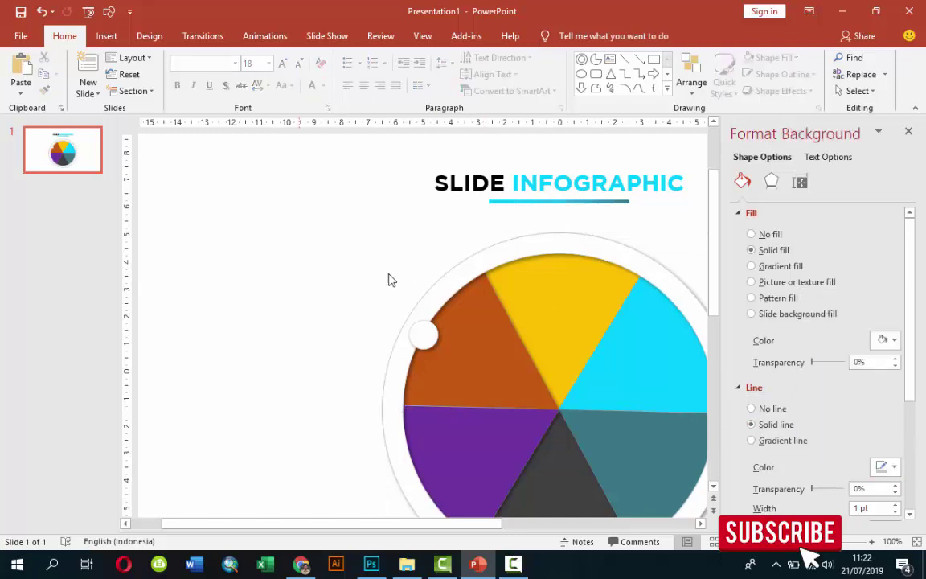
pyautogui.scroll(-3, 521, 297)
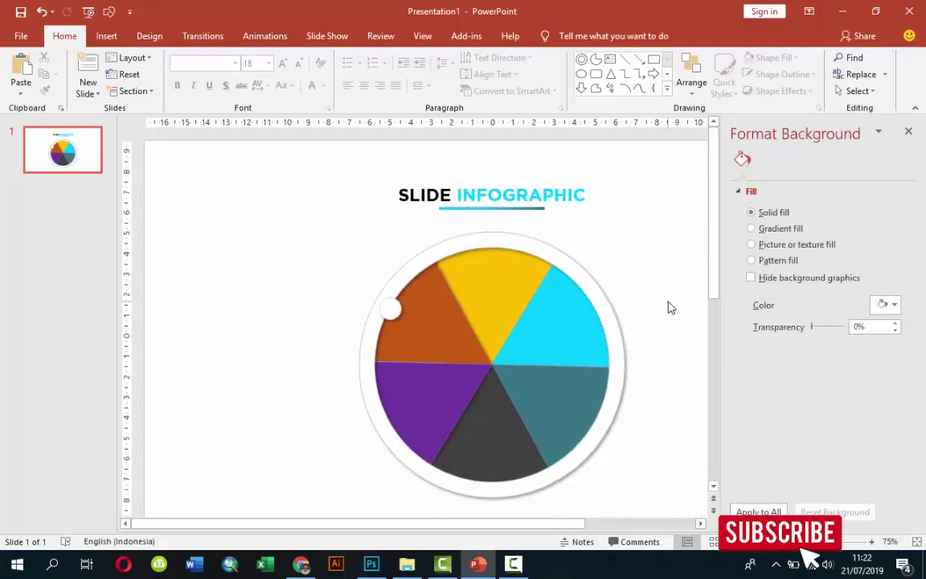
# Move the circle to the rim's top, then Ctrl+D copies onto the cyan, teal, bottom and purple positions.
pyautogui.click(389, 316)
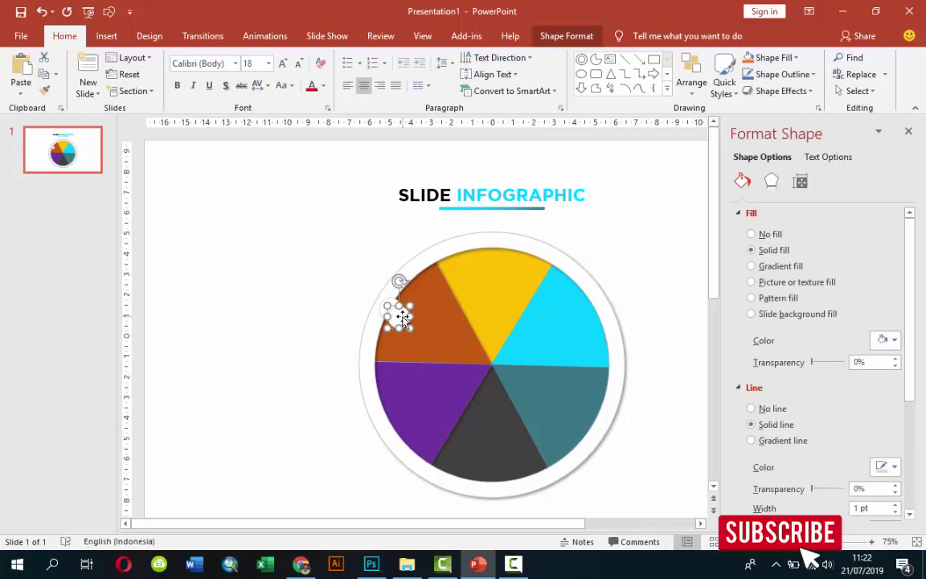
pyautogui.moveTo(402, 318); pyautogui.dragTo(496, 249)
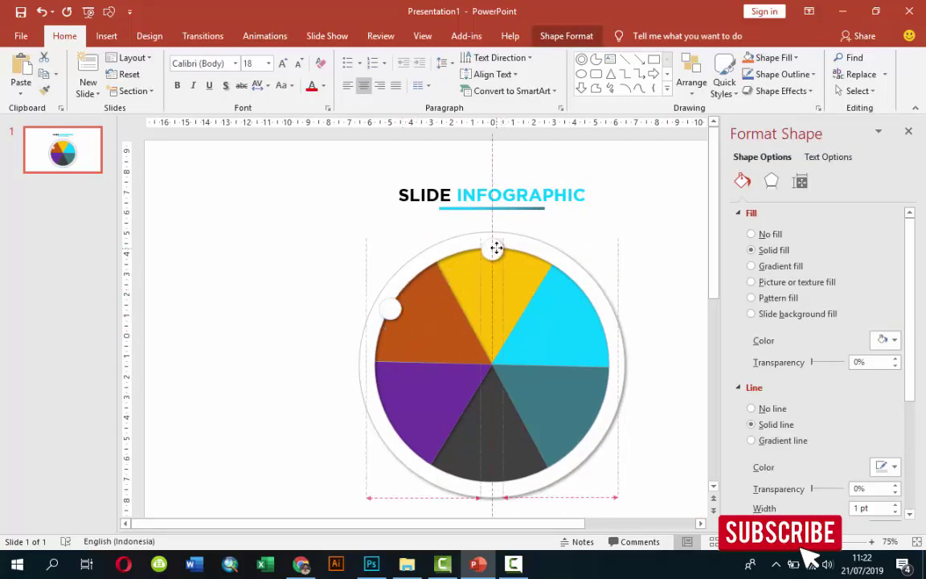
pyautogui.hotkey('ctrl', 'd')
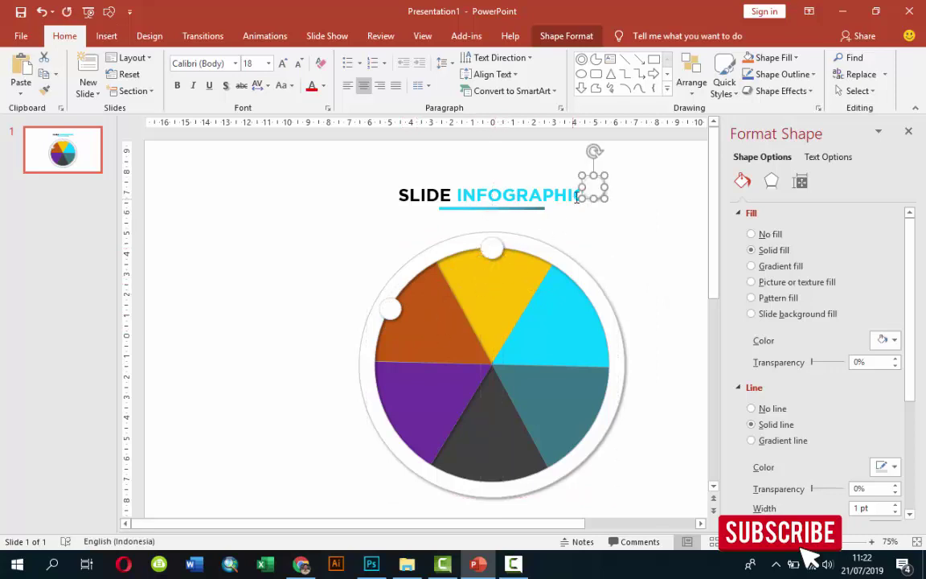
pyautogui.moveTo(593, 193); pyautogui.dragTo(594, 309)
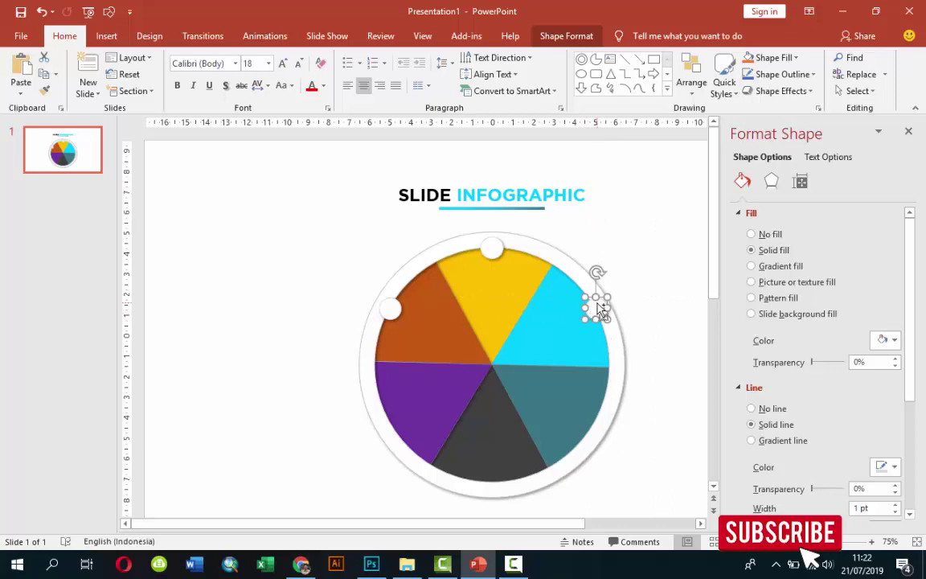
pyautogui.hotkey('ctrl', 'd')
pyautogui.moveTo(554, 349); pyautogui.dragTo(451, 398)
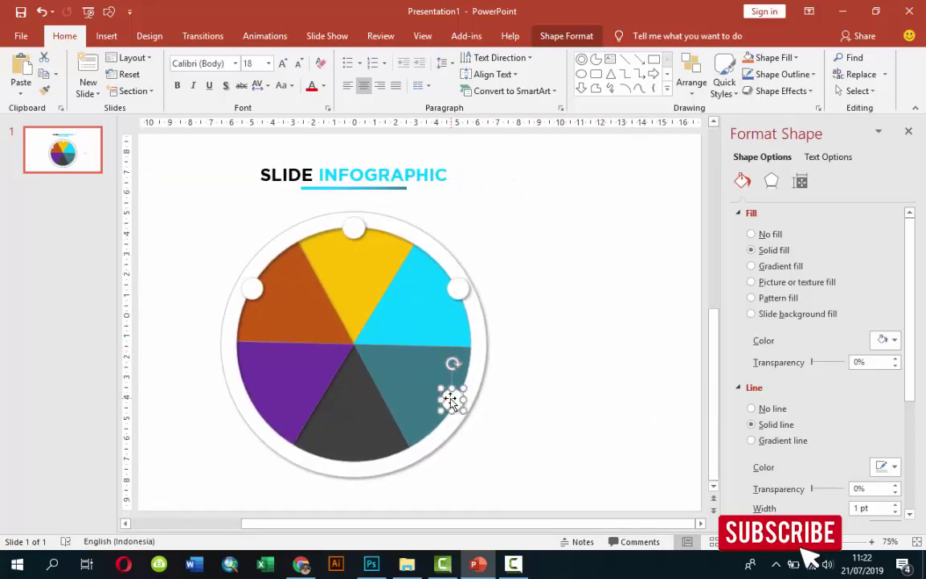
pyautogui.hotkey('ctrl', 'd')
pyautogui.moveTo(440, 500); pyautogui.dragTo(351, 447)
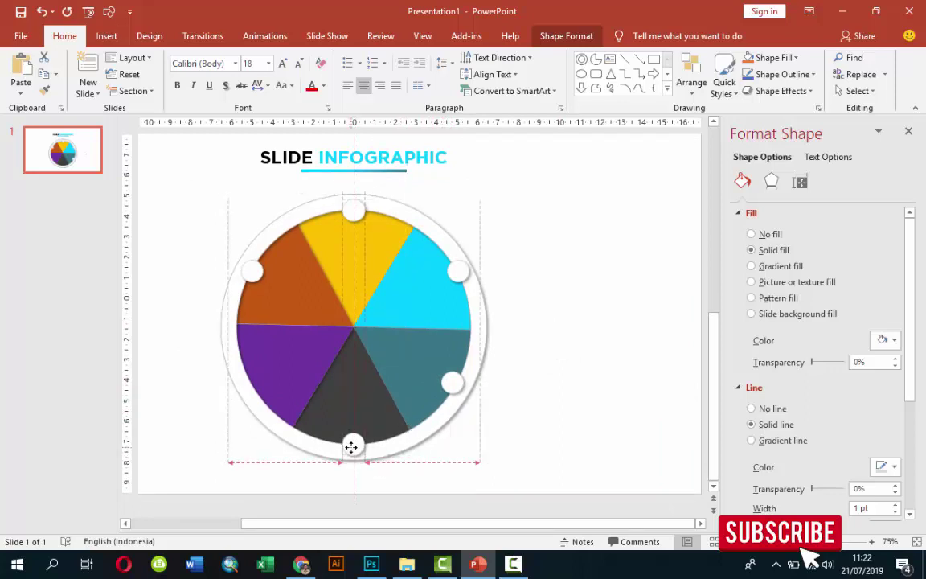
pyautogui.hotkey('ctrl', 'd')
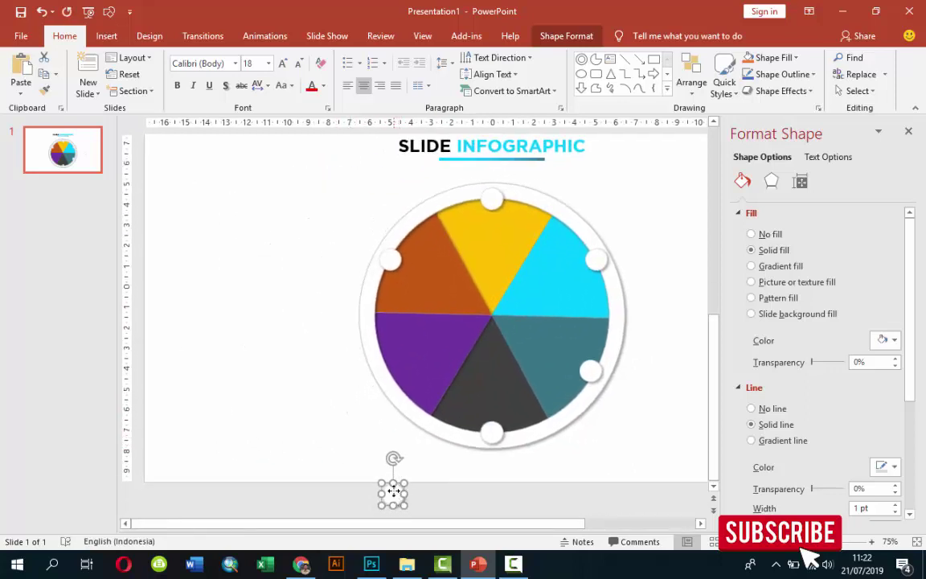
pyautogui.moveTo(393, 490); pyautogui.dragTo(388, 366)
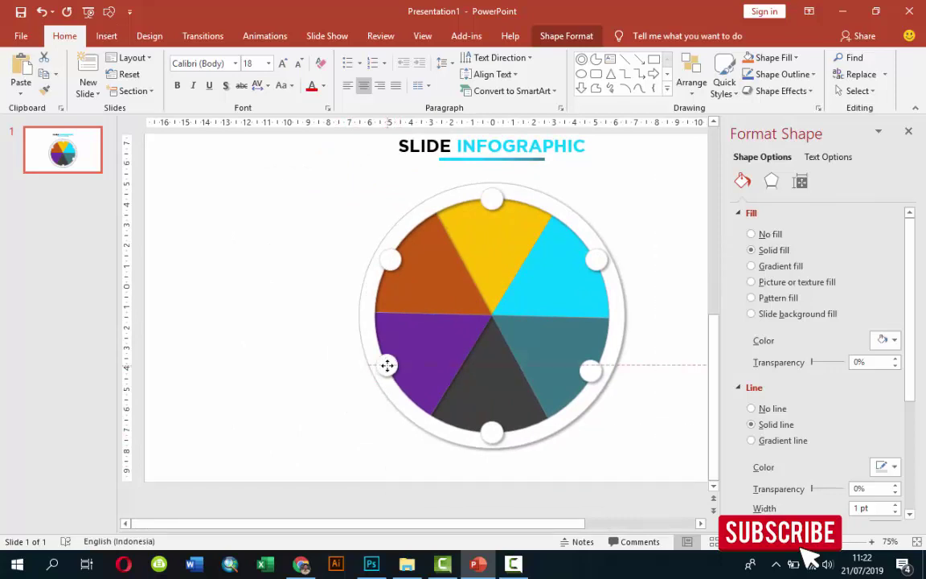
pyautogui.scroll(1, 513, 399)
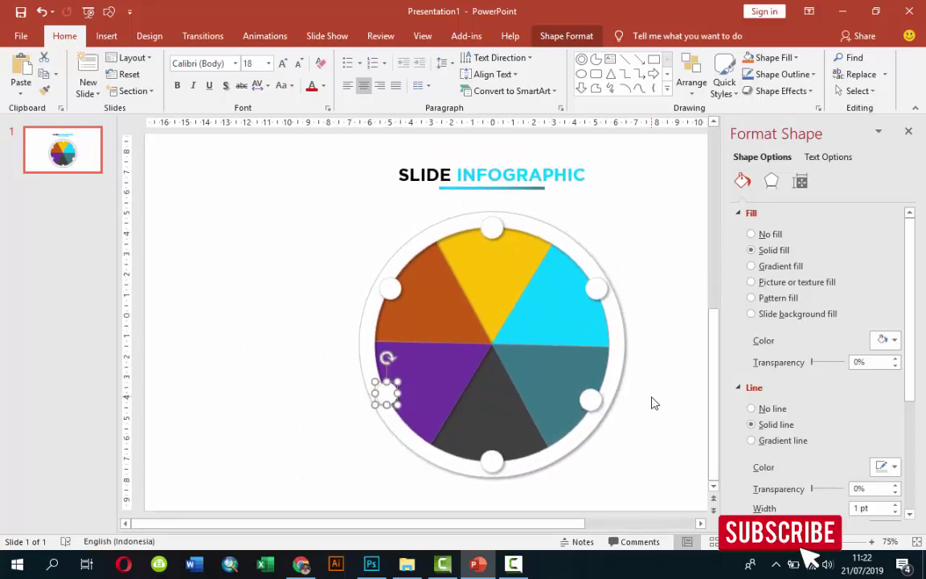
pyautogui.keyDown('ctrl'); pyautogui.scroll(-2, 660, 397); pyautogui.keyUp('ctrl')
pyautogui.click(623, 396)
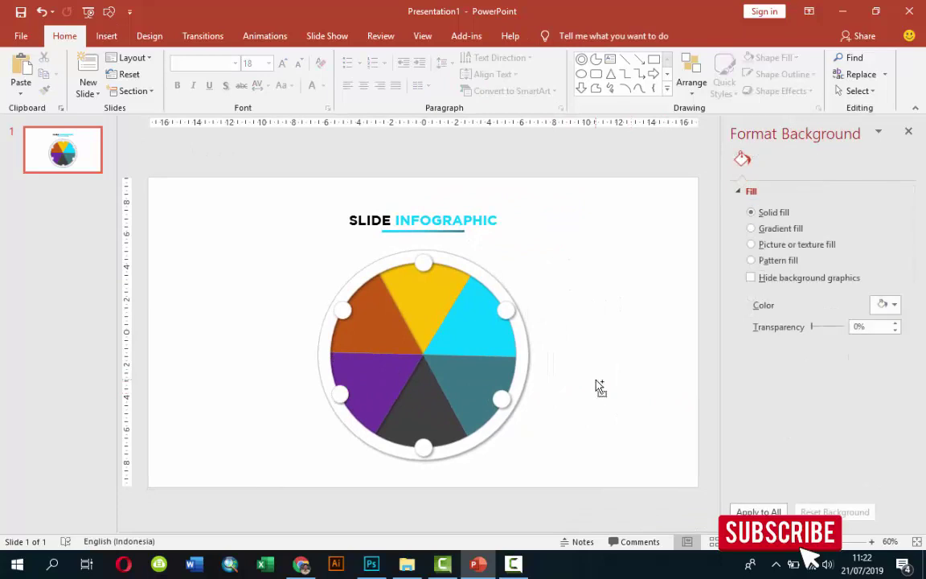
# Add a text box containing the letter A in bold white Open Sans.
pyautogui.keyDown('ctrl'); pyautogui.scroll(-1, 599, 386); pyautogui.keyUp('ctrl')
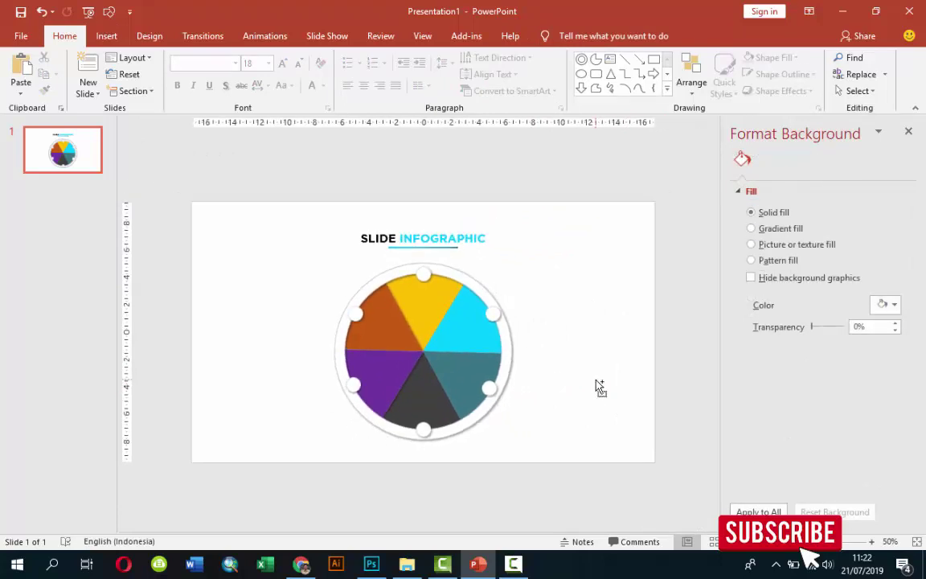
pyautogui.keyDown('ctrl'); pyautogui.scroll(1, 526, 338); pyautogui.keyUp('ctrl')
pyautogui.keyDown('ctrl'); pyautogui.scroll(1, 522, 335); pyautogui.keyUp('ctrl')
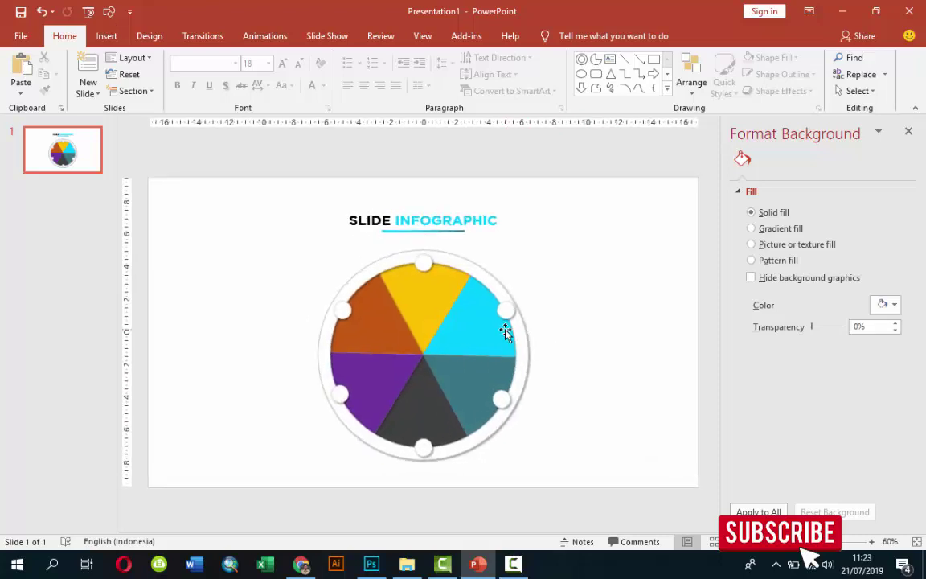
pyautogui.click(106, 36)
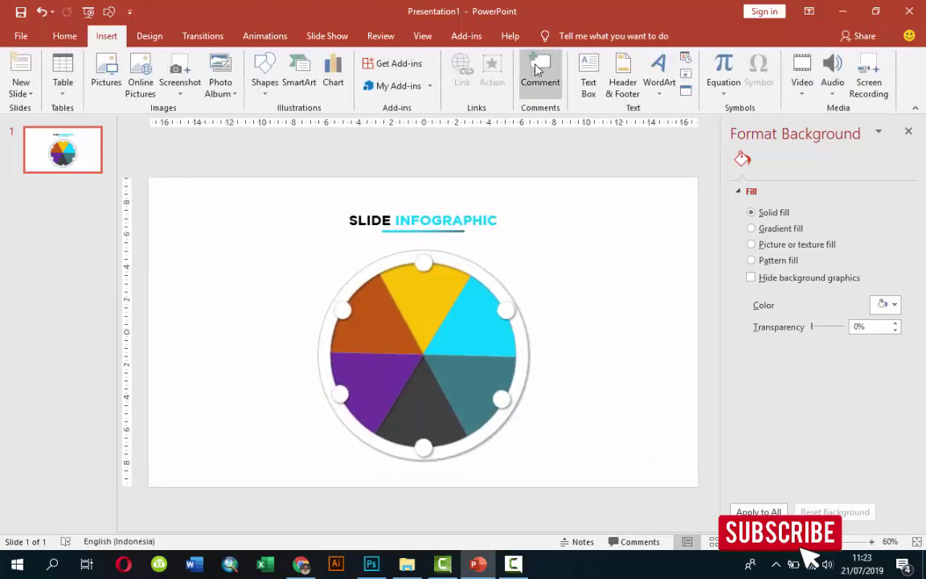
pyautogui.click(589, 85)
pyautogui.click(551, 268)
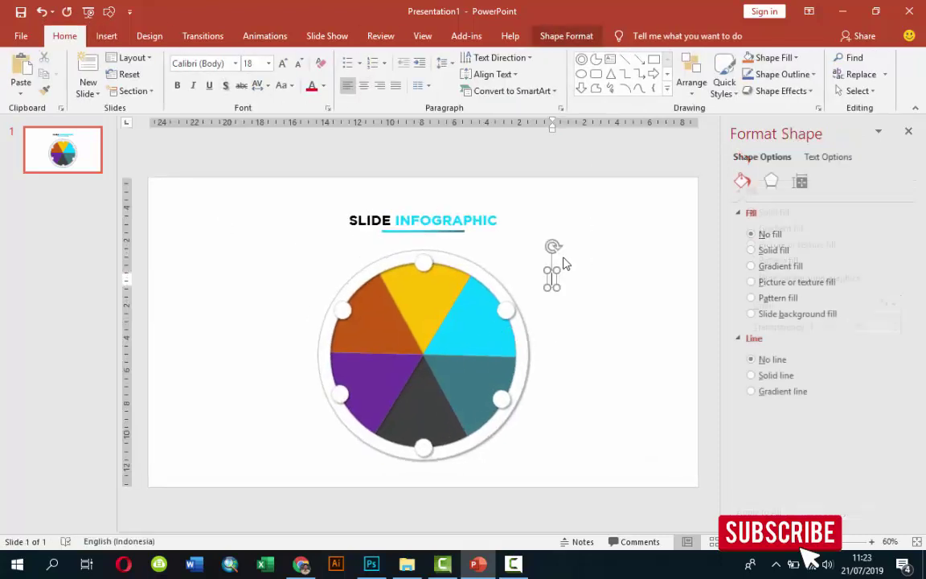
pyautogui.write('A')
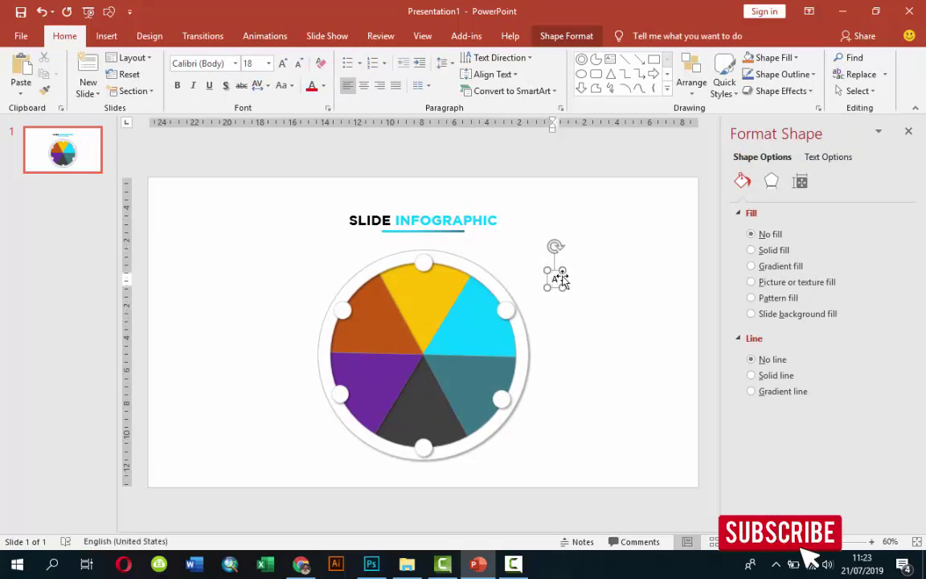
pyautogui.click(561, 278)
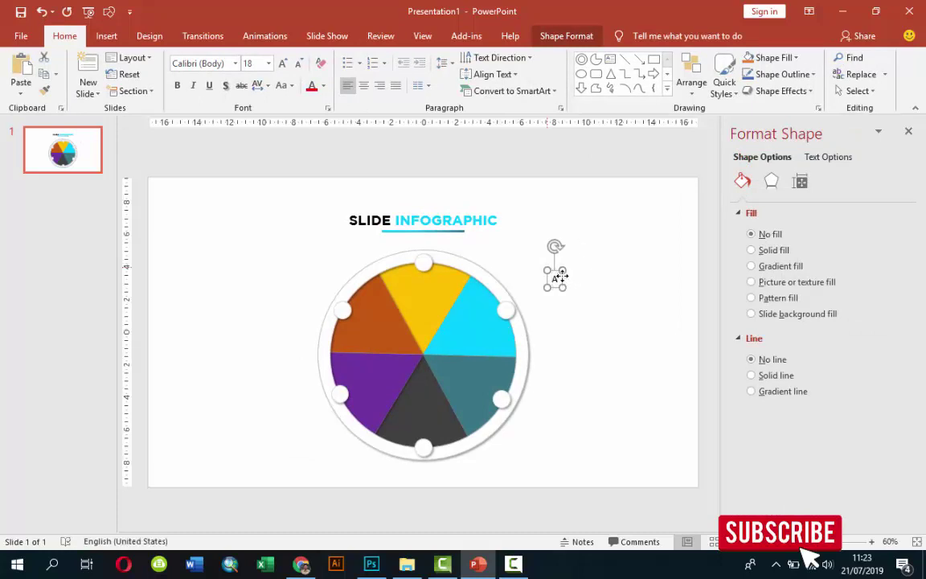
pyautogui.click(232, 64)
pyautogui.write('Open Sans')
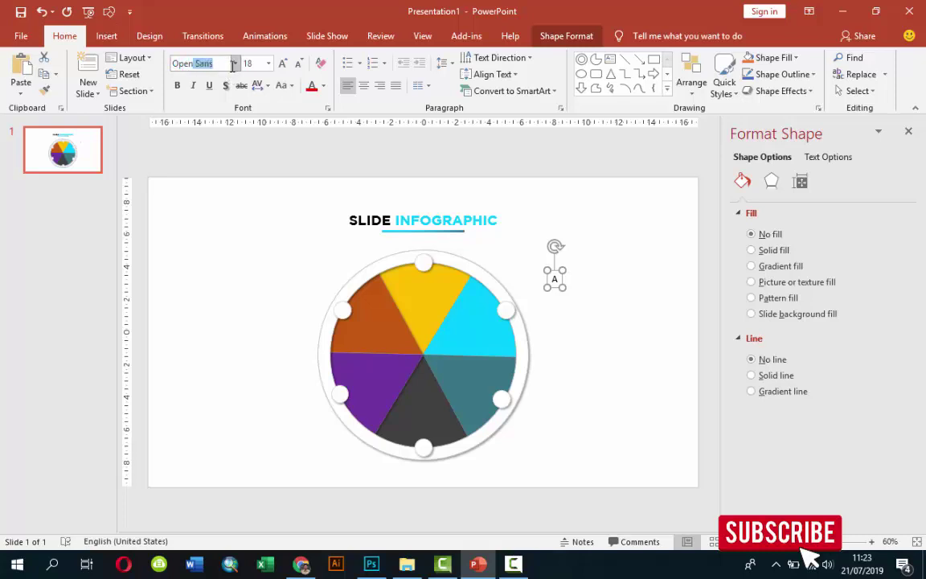
pyautogui.click(177, 85)
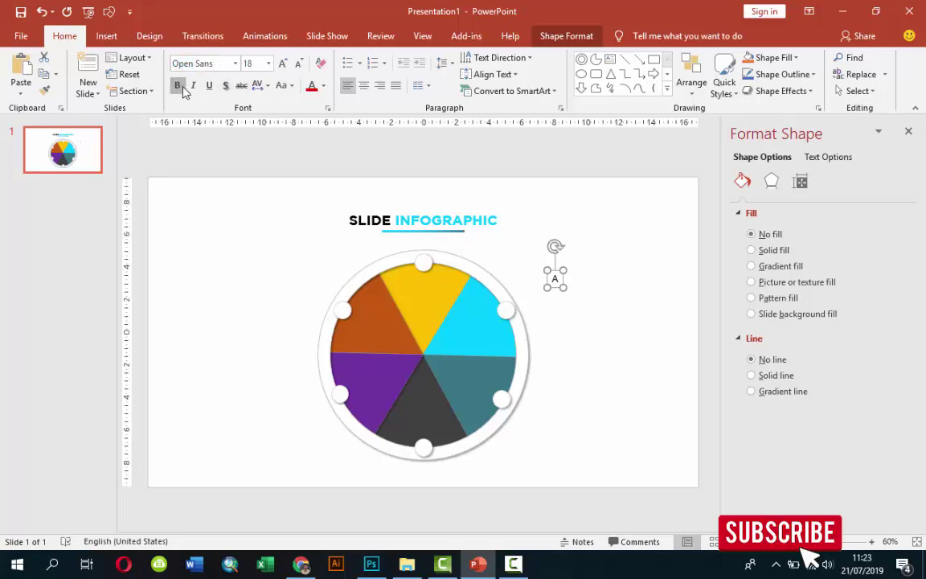
pyautogui.click(323, 86)
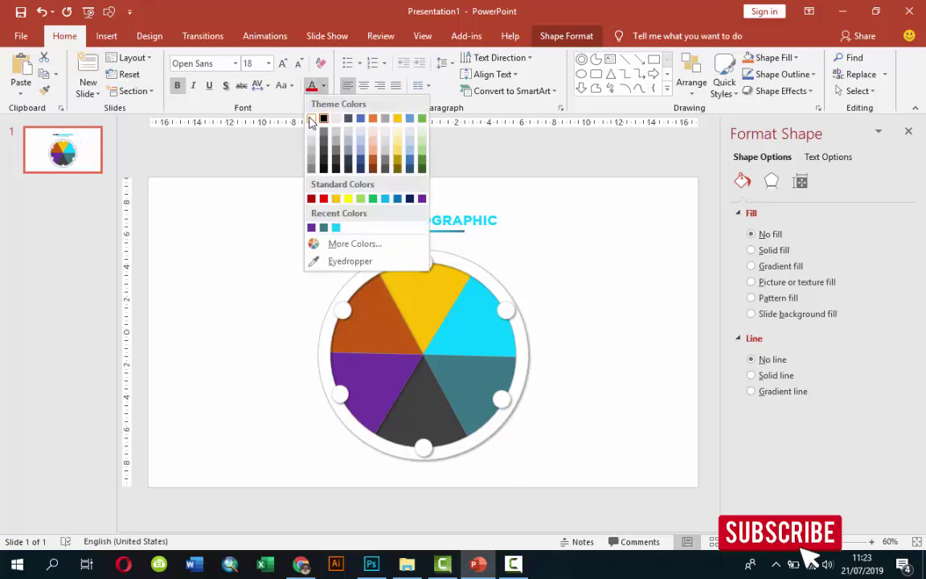
pyautogui.click(280, 115)
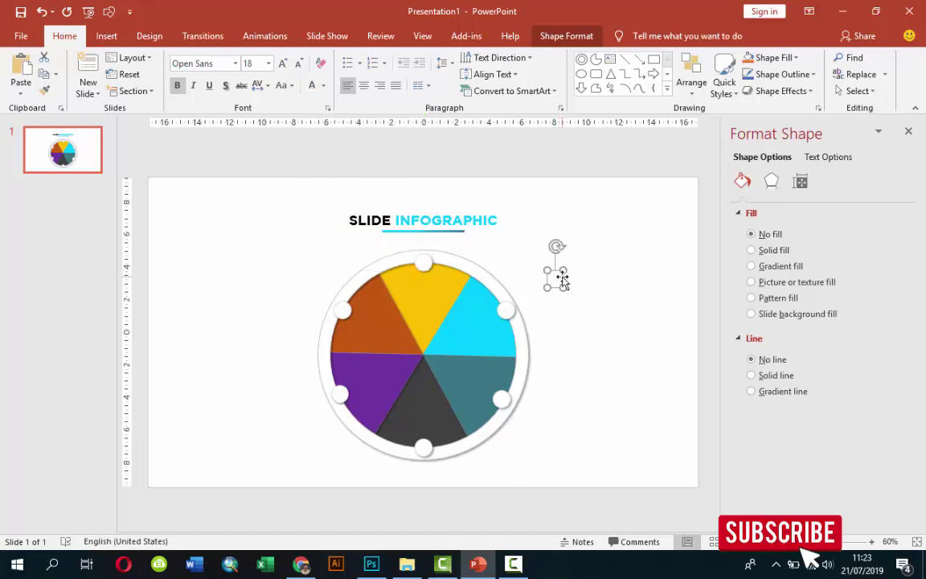
# Drag the A label onto the yellow wedge just off the pie's centre.
pyautogui.moveTo(561, 280); pyautogui.dragTo(429, 326)
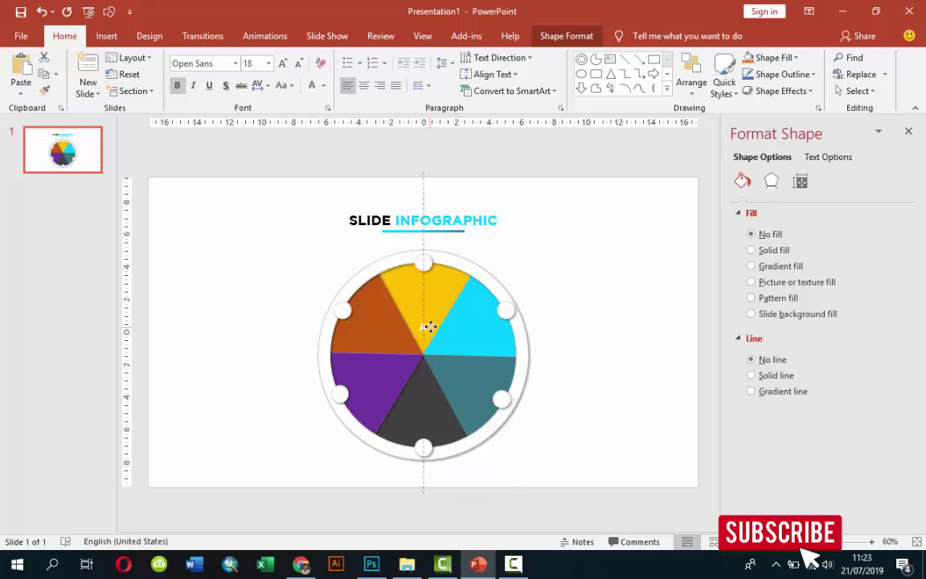
pyautogui.scroll(2, 431, 328)
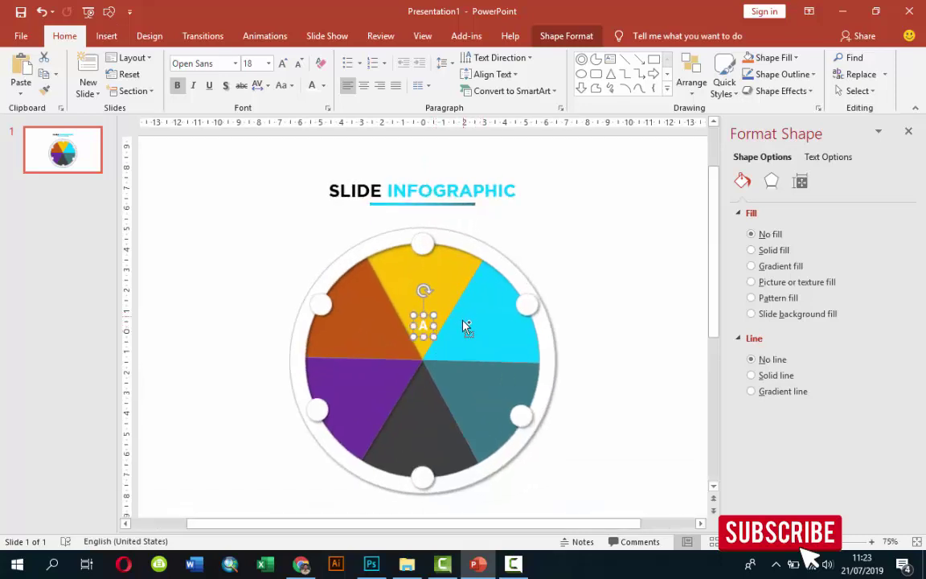
pyautogui.moveTo(434, 325); pyautogui.dragTo(443, 334)
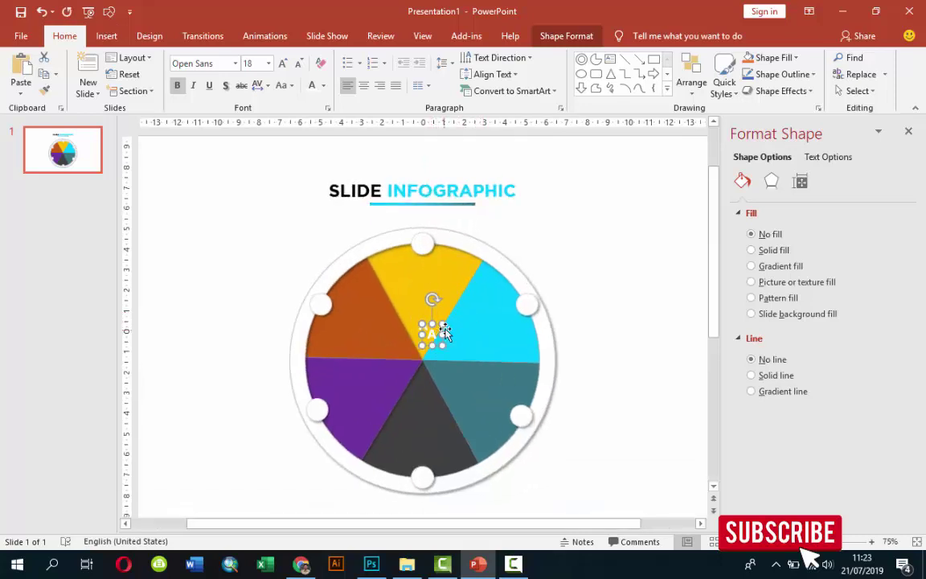
pyautogui.click(451, 332)
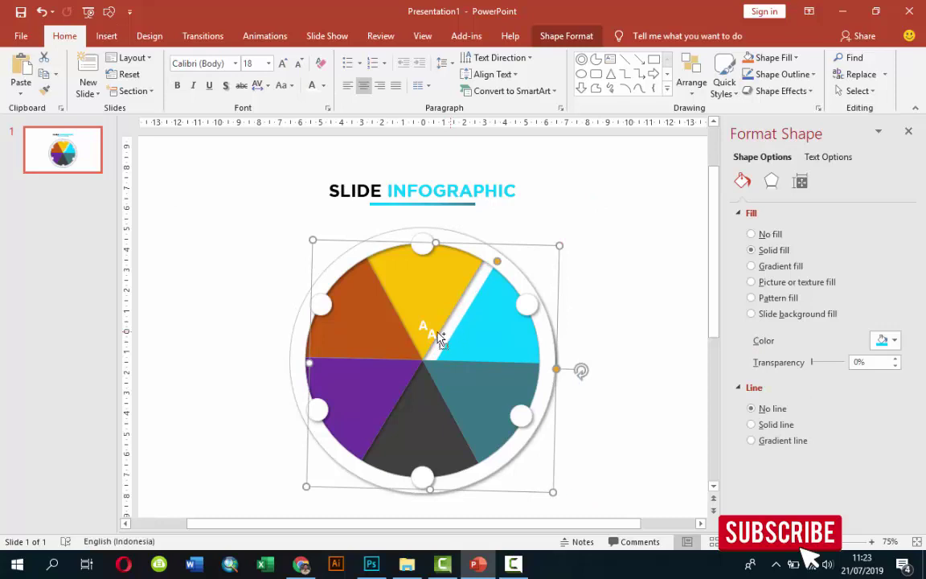
# Duplicate the A label into B on the cyan wedge and a C label, nudged into place.
pyautogui.click(428, 335)
pyautogui.moveTo(443, 330)
pyautogui.mouseDown()
pyautogui.moveTo(456, 343)
pyautogui.moveTo(446, 344)
pyautogui.mouseUp()
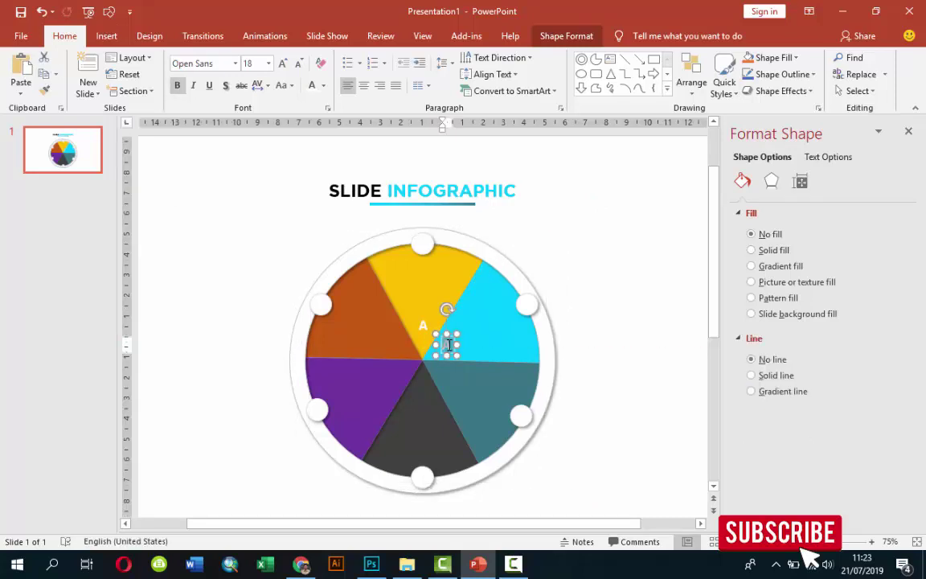
pyautogui.doubleClick(449, 344)
pyautogui.write('B')
pyautogui.press('Escape')
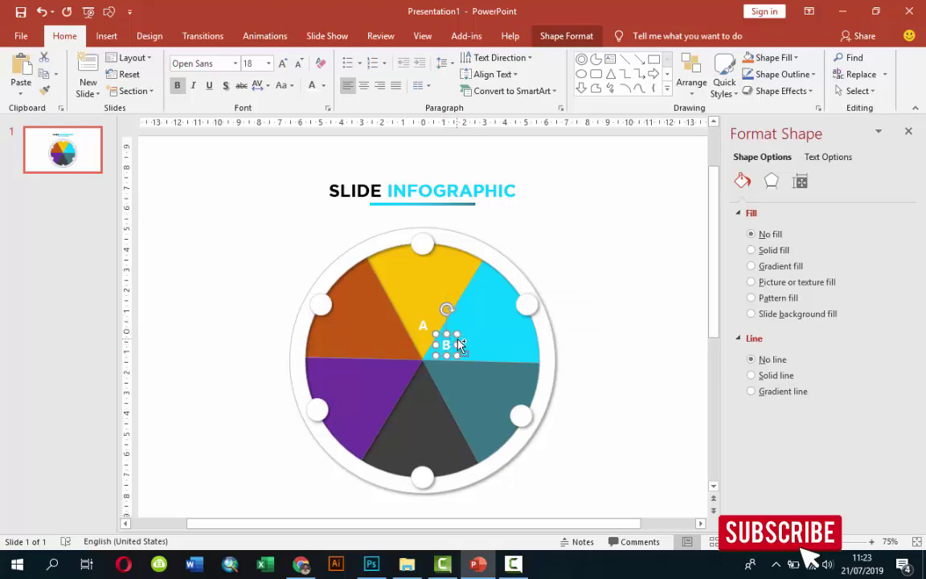
pyautogui.moveTo(459, 344)
pyautogui.mouseDown()
pyautogui.moveTo(468, 352)
pyautogui.moveTo(453, 372)
pyautogui.mouseUp()
pyautogui.keyDown('ctrl'); pyautogui.scroll(2, 405, 352); pyautogui.keyUp('ctrl')
pyautogui.keyDown('ctrl'); pyautogui.scroll(3, 423, 343); pyautogui.keyUp('ctrl')
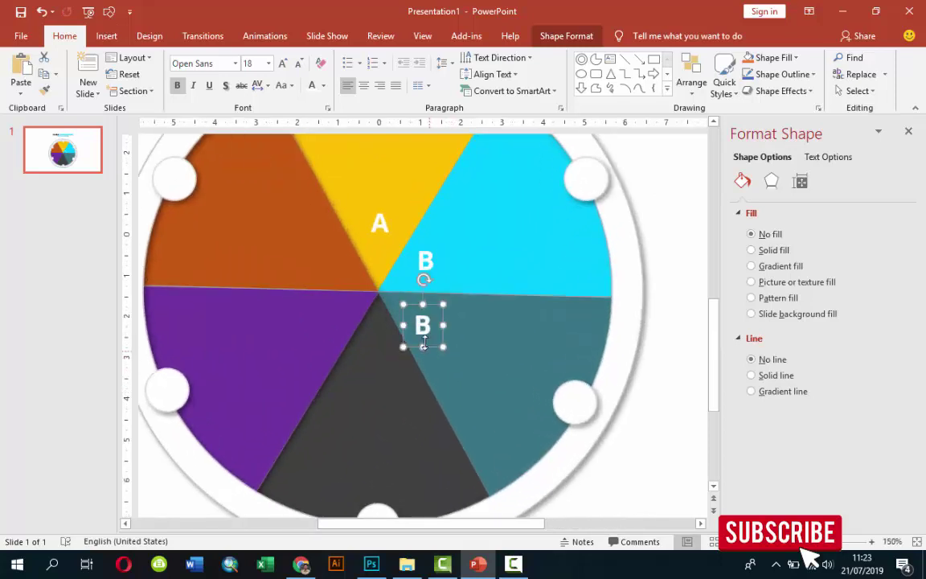
pyautogui.doubleClick(415, 324)
pyautogui.write('C')
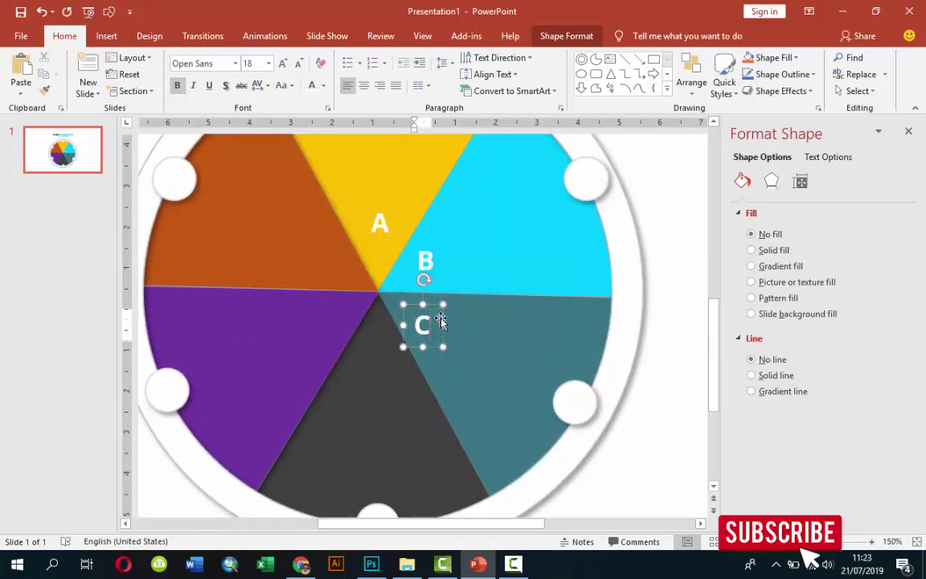
pyautogui.press('Up')
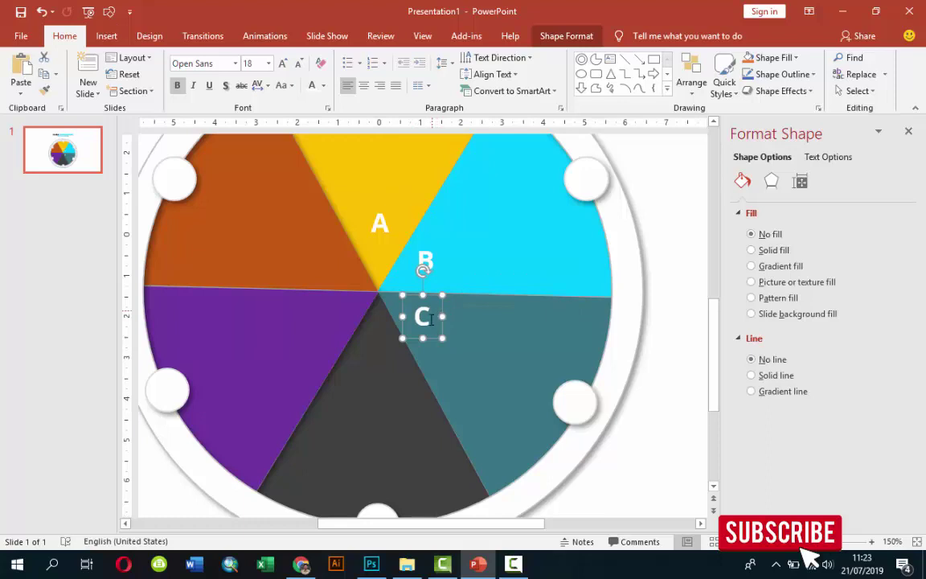
# Copy the labels to make D on the dark grey wedge and E on the purple wedge.
pyautogui.moveTo(443, 315)
pyautogui.keyDown('ctrl'); pyautogui.mouseDown()
pyautogui.moveTo(441, 369)
pyautogui.moveTo(398, 341)
pyautogui.mouseUp(); pyautogui.keyUp('ctrl')
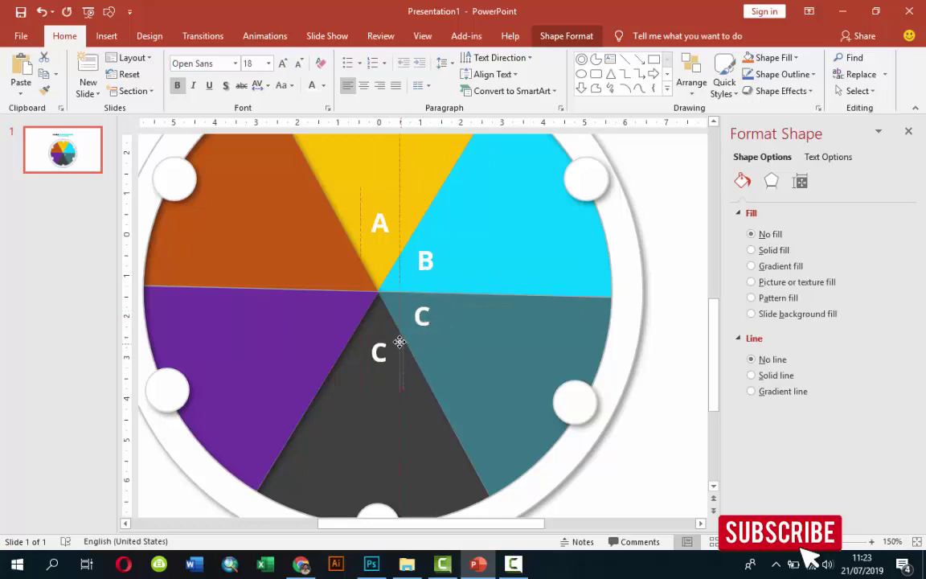
pyautogui.doubleClick(378, 344)
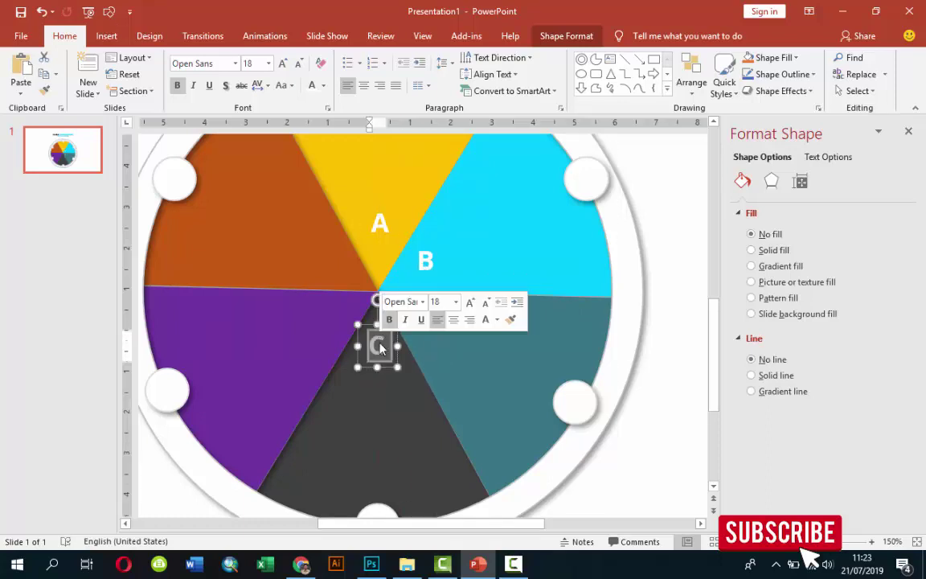
pyautogui.write('D')
pyautogui.click(400, 339)
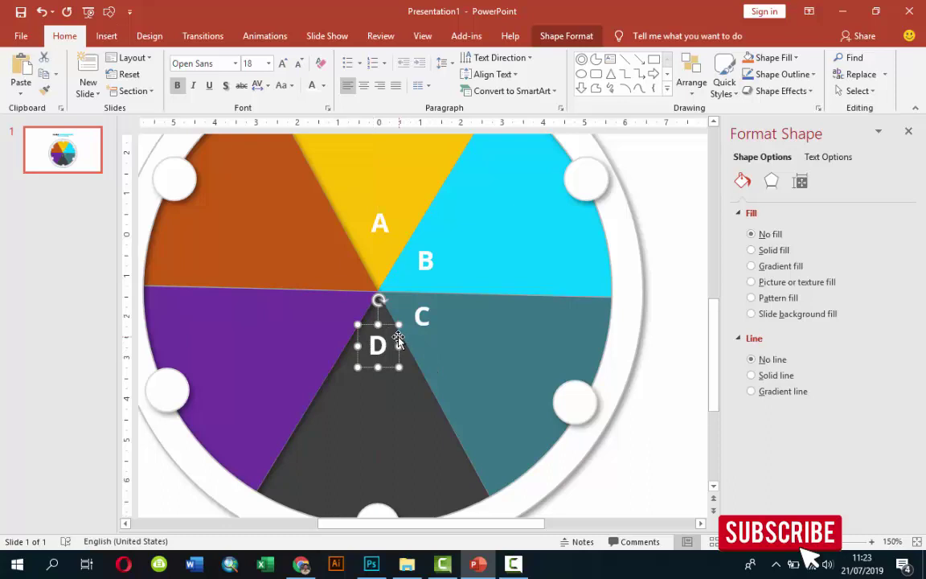
pyautogui.moveTo(395, 349)
pyautogui.mouseDown()
pyautogui.moveTo(360, 366)
pyautogui.moveTo(346, 311)
pyautogui.mouseUp()
pyautogui.doubleClick(328, 316)
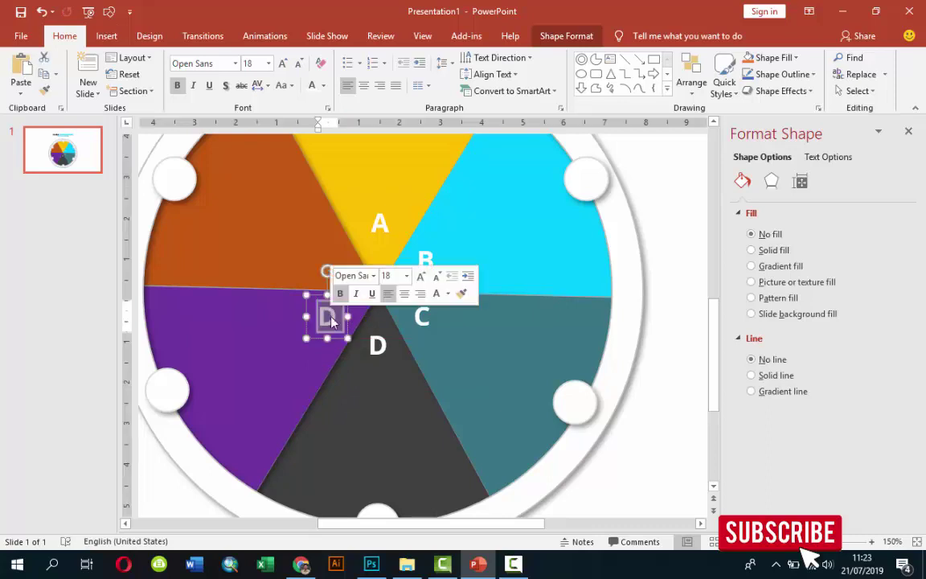
pyautogui.write('E')
pyautogui.click(342, 311)
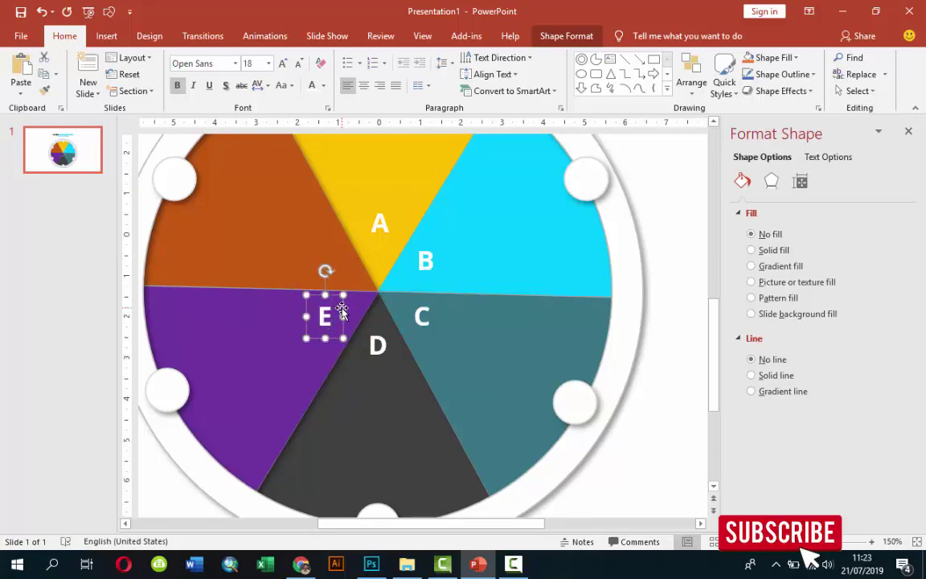
# Copy the E label into the orange wedge as F, then nudge E and F slightly right.
pyautogui.moveTo(346, 316); pyautogui.dragTo(343, 258)
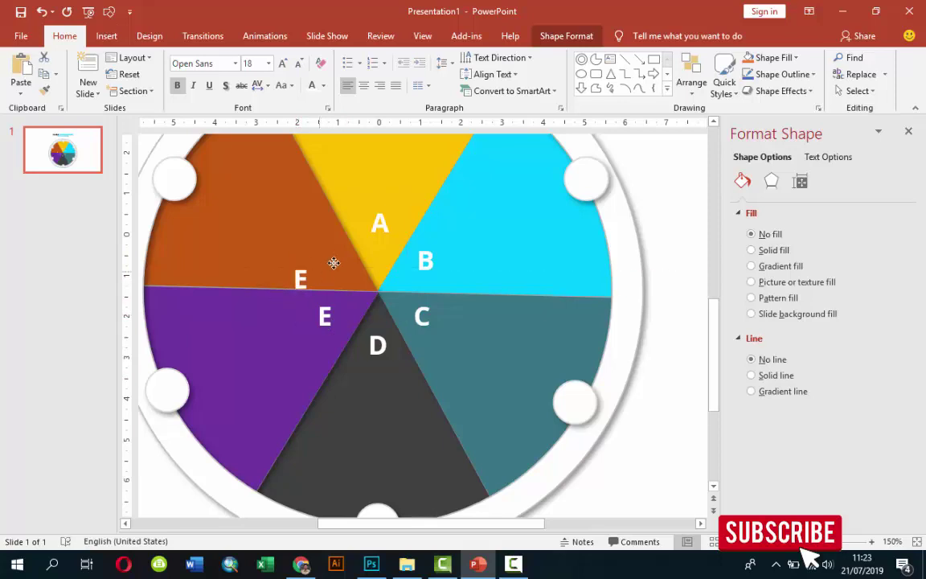
pyautogui.moveTo(344, 258); pyautogui.dragTo(345, 256)
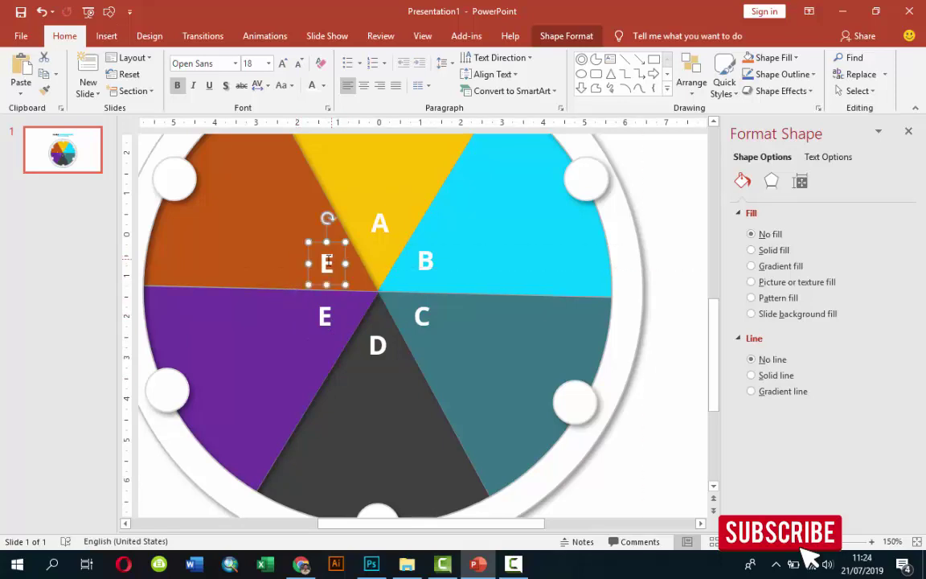
pyautogui.doubleClick(325, 262)
pyautogui.write('F')
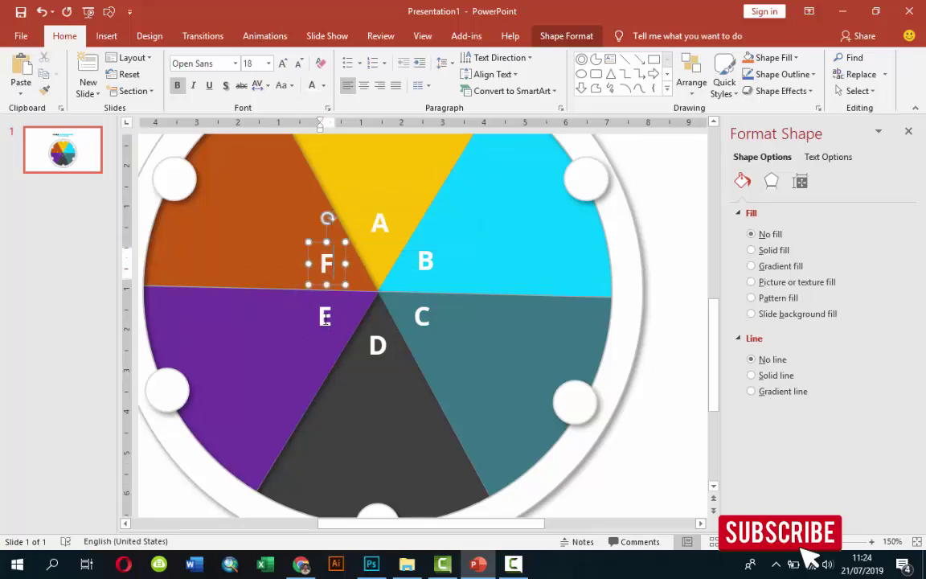
pyautogui.click(338, 319)
pyautogui.moveTo(343, 312); pyautogui.dragTo(347, 310)
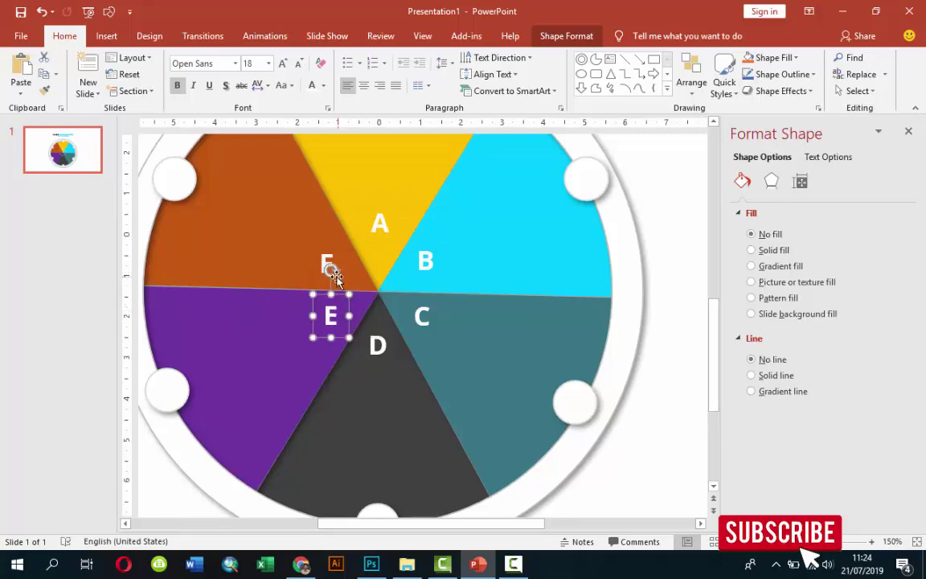
pyautogui.click(334, 276)
pyautogui.moveTo(344, 257); pyautogui.dragTo(348, 256)
pyautogui.keyDown('ctrl'); pyautogui.scroll(-5, 401, 274); pyautogui.keyUp('ctrl')
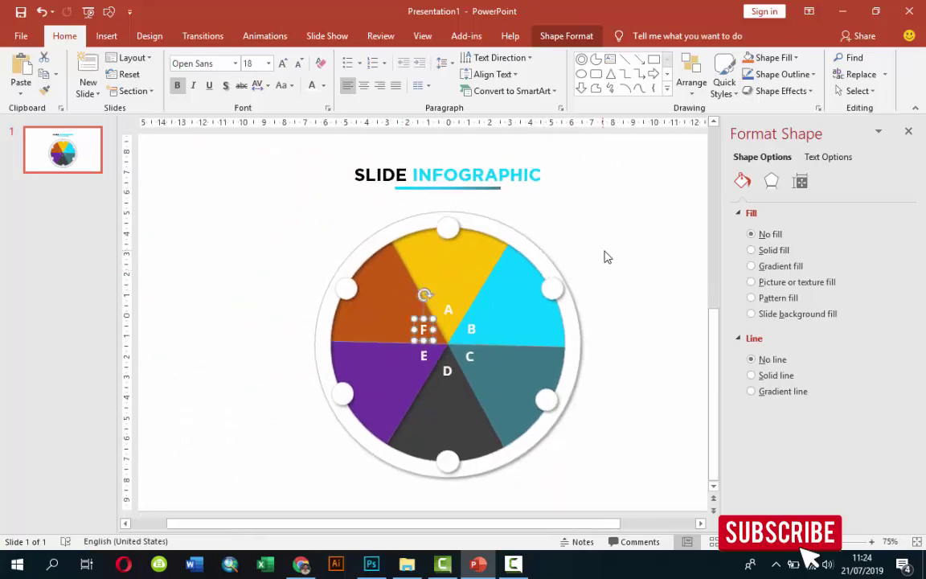
# Insert the coin icon from the ICON > FINANCIAL ICON SVG folder.
pyautogui.click(639, 309)
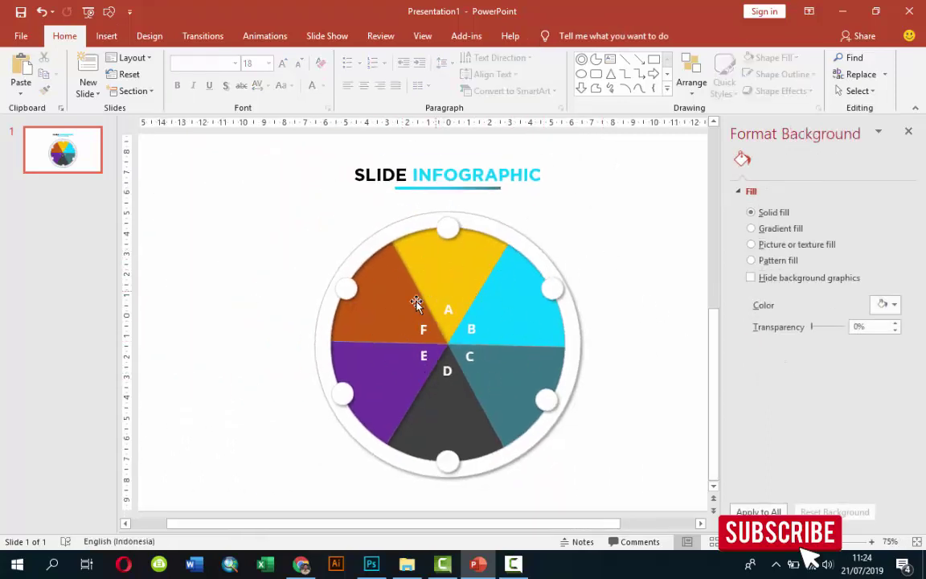
pyautogui.click(106, 35)
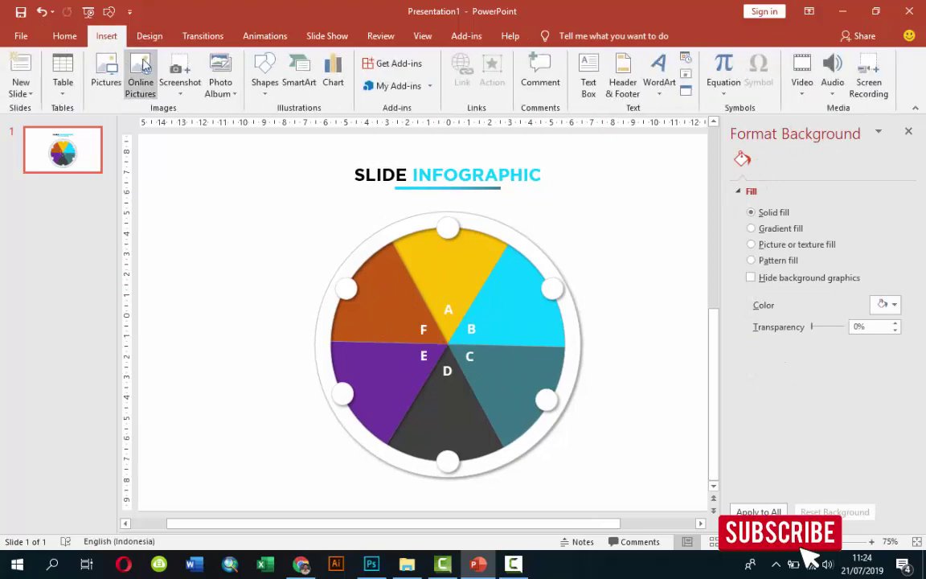
pyautogui.click(111, 73)
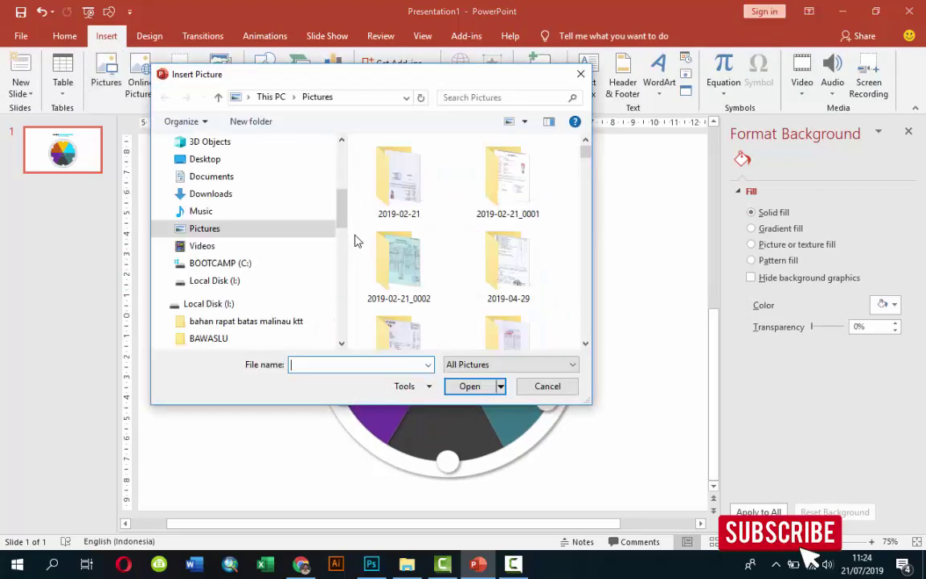
pyautogui.scroll(-10, 340, 287)
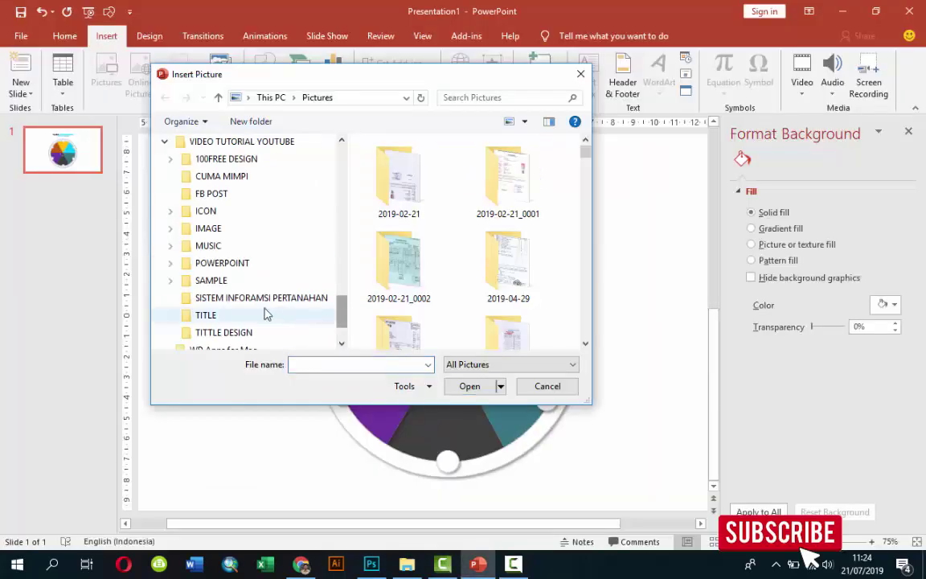
pyautogui.click(171, 211)
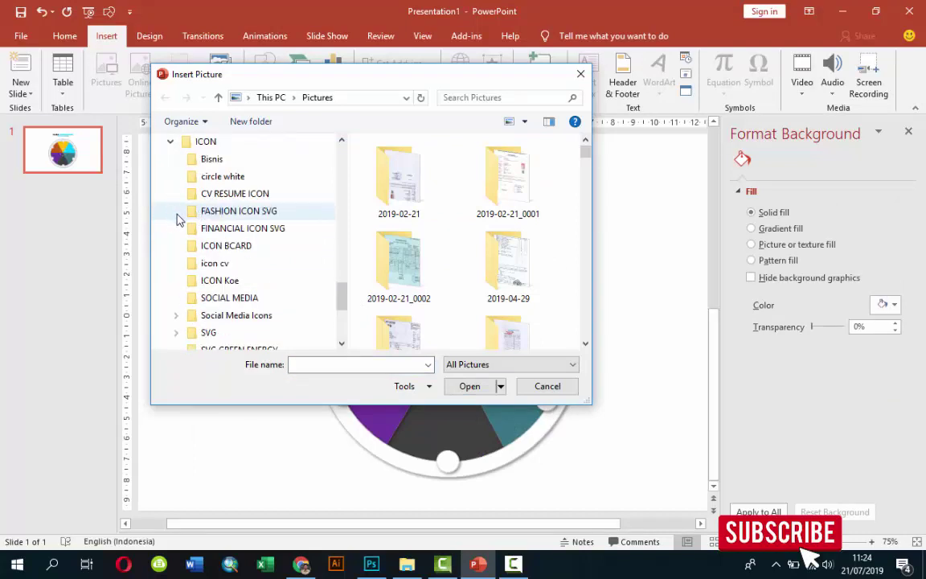
pyautogui.click(247, 230)
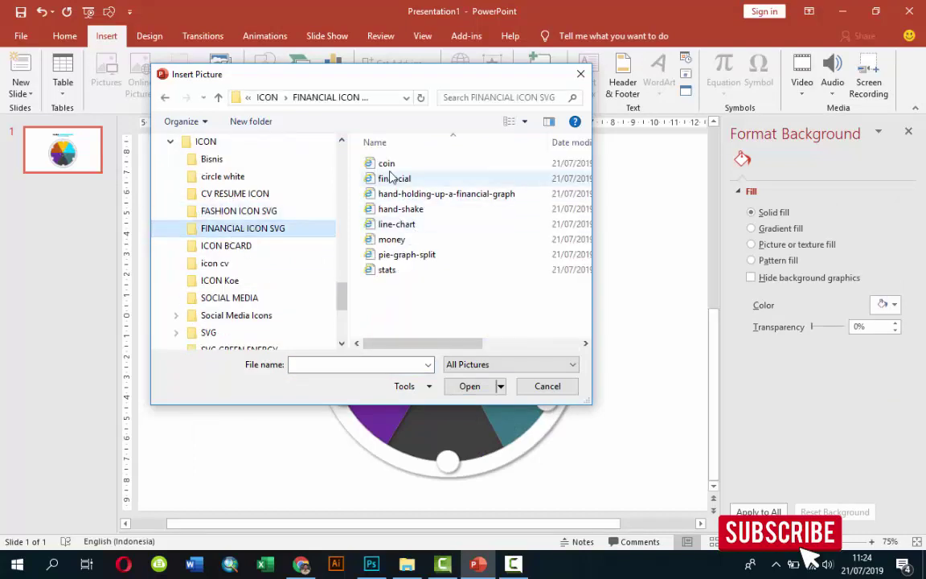
pyautogui.click(387, 164)
pyautogui.click(470, 387)
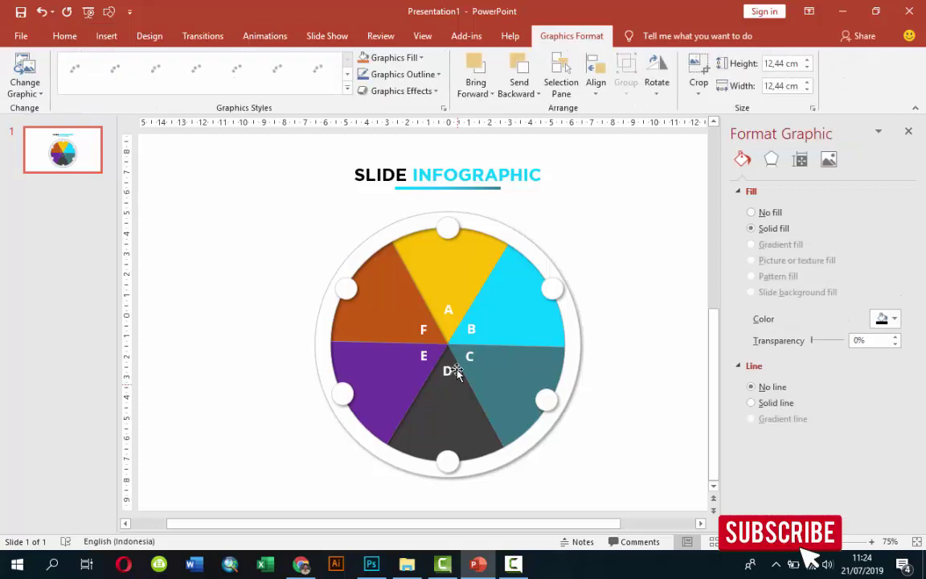
# Fill the coin icon white, shrink it to about 1.8 cm and centre it on the yellow wedge.
pyautogui.click(889, 318)
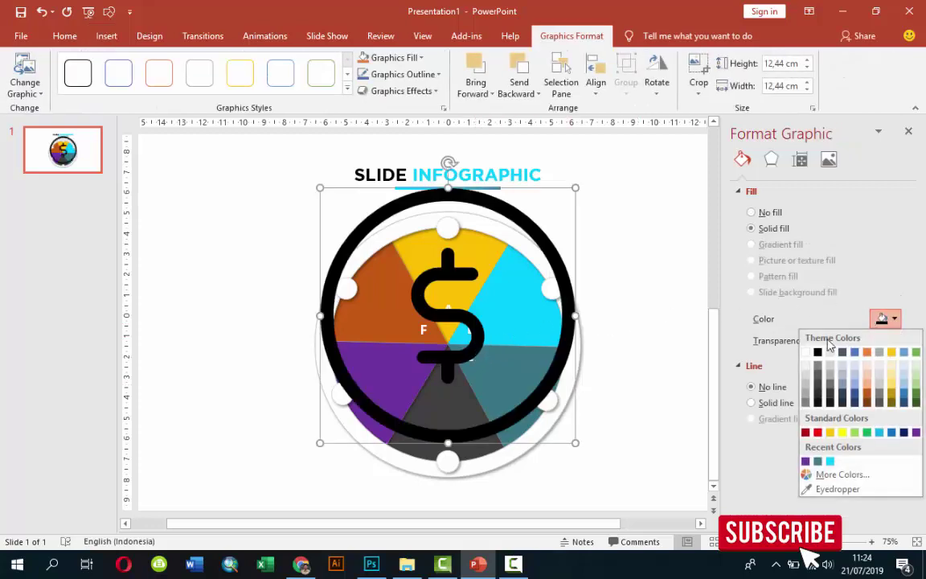
pyautogui.click(807, 353)
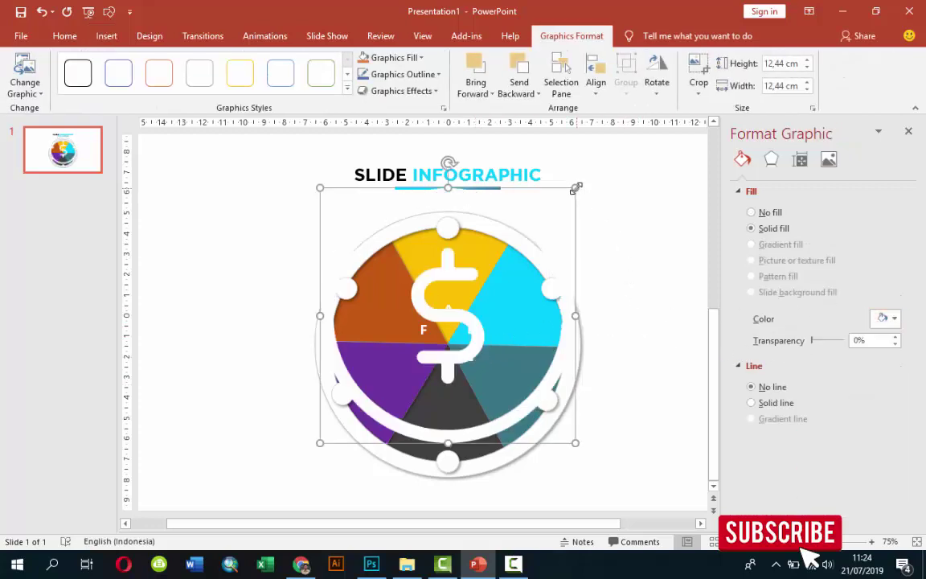
pyautogui.moveTo(576, 188)
pyautogui.mouseDown()
pyautogui.moveTo(379, 379)
pyautogui.moveTo(383, 354)
pyautogui.moveTo(475, 255)
pyautogui.moveTo(479, 279)
pyautogui.moveTo(463, 278)
pyautogui.mouseUp()
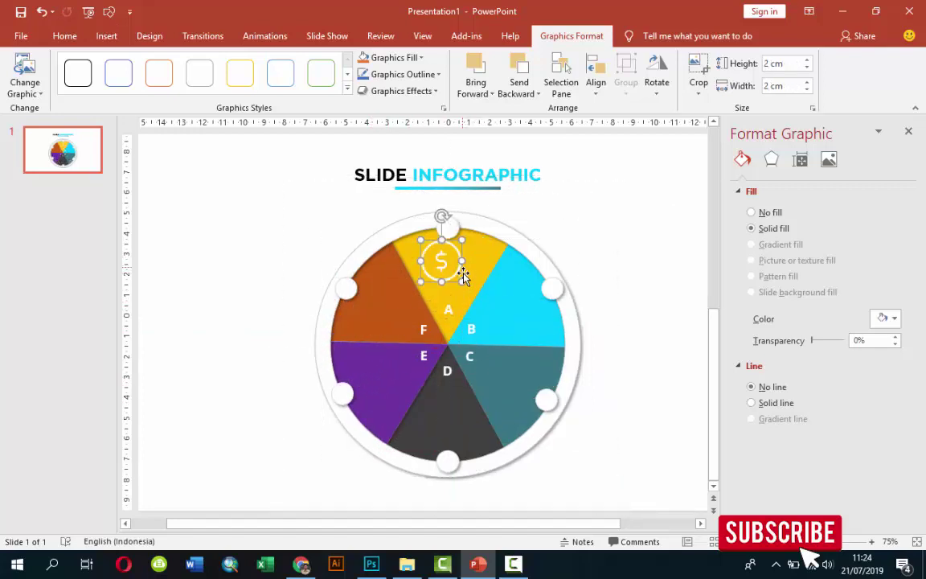
pyautogui.moveTo(464, 239); pyautogui.dragTo(462, 260)
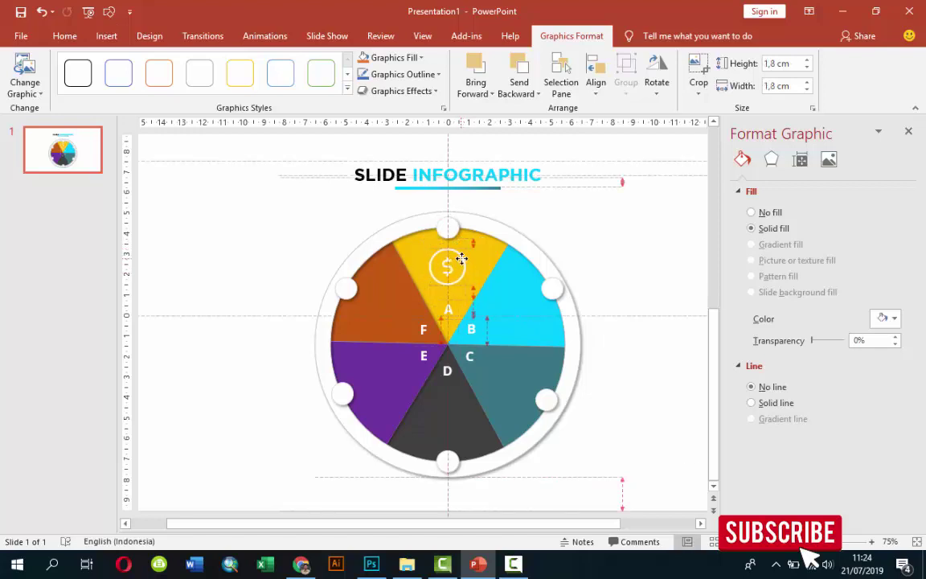
# Add a white hand-and-coin icon, shrunk to about 2.5 cm, on the cyan B wedge.
pyautogui.click(582, 252)
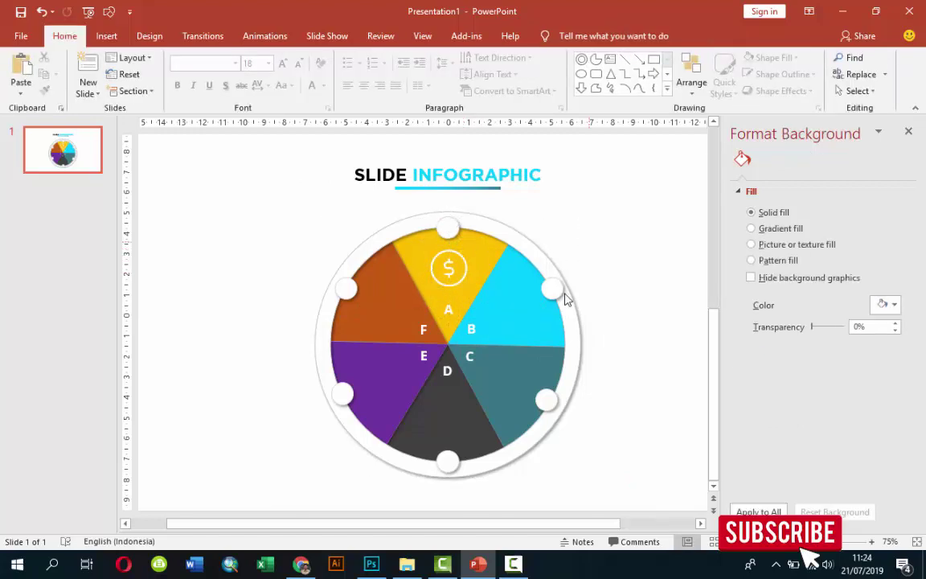
pyautogui.click(106, 35)
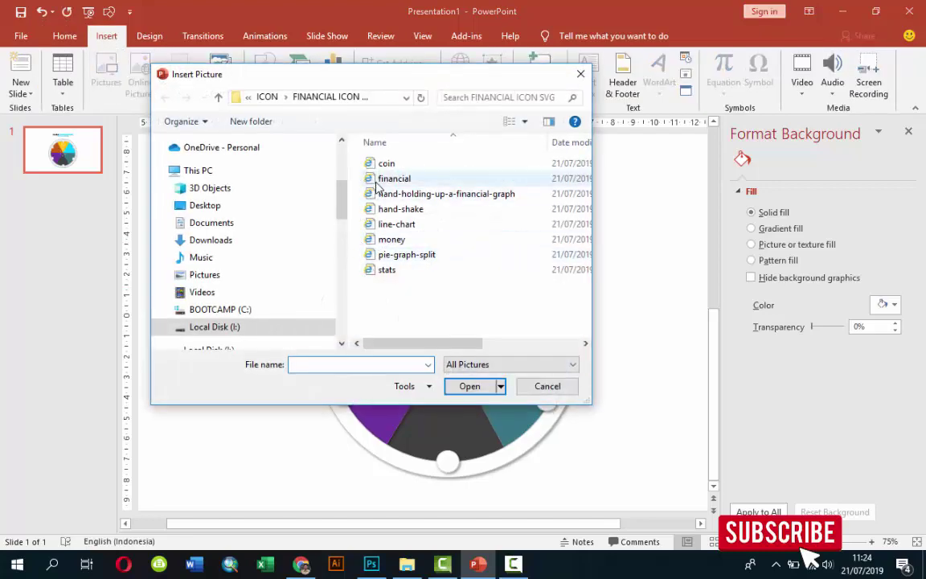
pyautogui.doubleClick(388, 178)
pyautogui.click(884, 318)
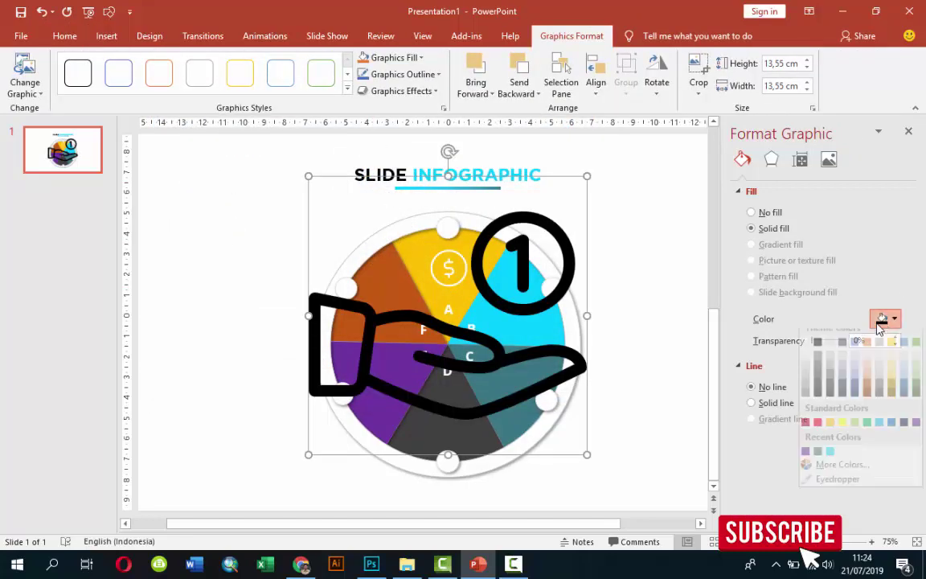
pyautogui.click(806, 352)
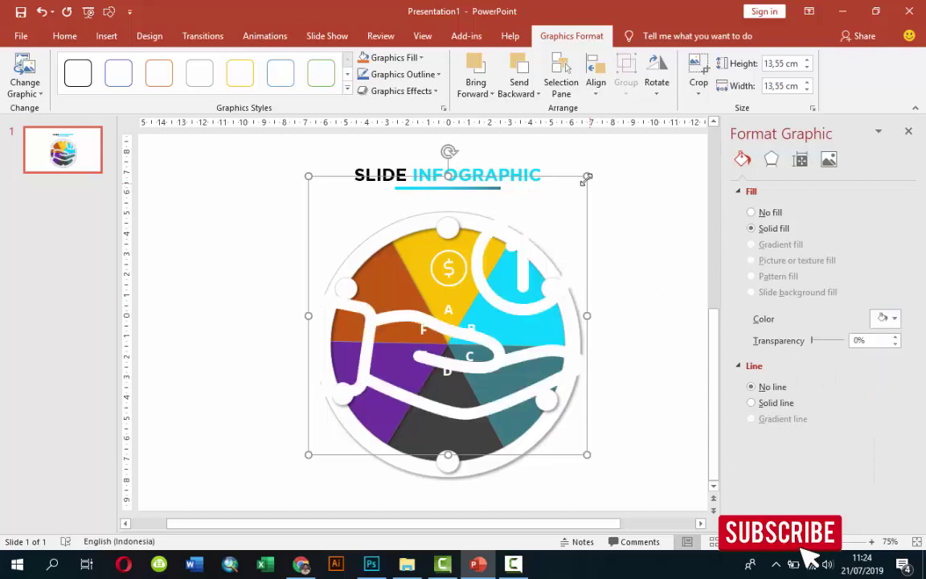
pyautogui.moveTo(328, 403)
pyautogui.mouseDown()
pyautogui.moveTo(344, 427)
pyautogui.moveTo(553, 293)
pyautogui.mouseUp()
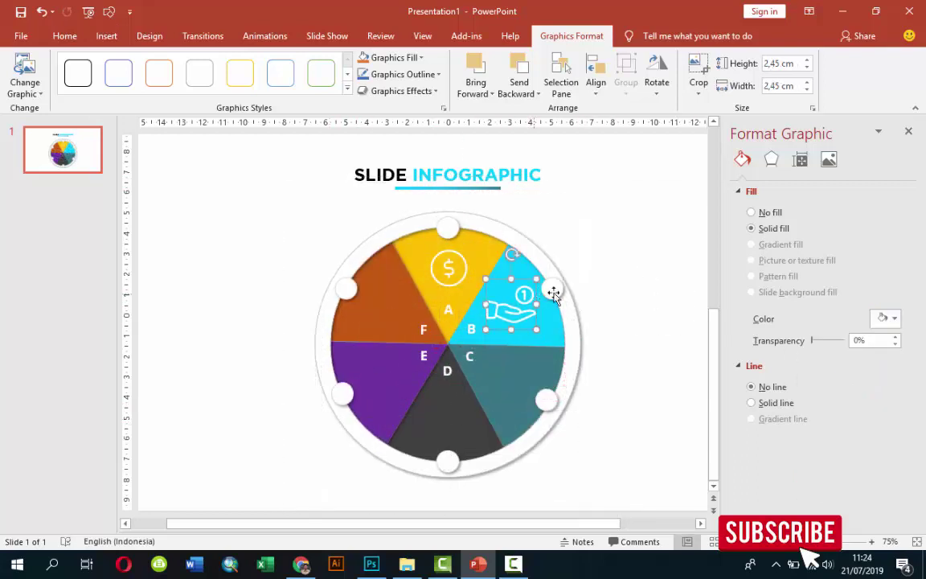
pyautogui.click(612, 277)
# Insert the hand-holding-up-a-financial-graph icon, fill it white and shrink it onto the teal C wedge.
pyautogui.click(106, 35)
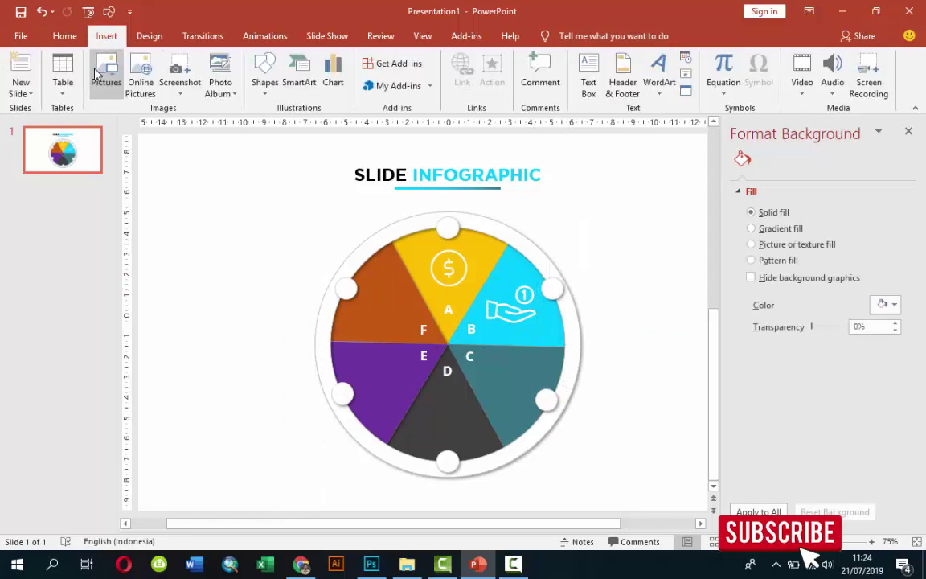
pyautogui.click(104, 74)
pyautogui.click(383, 195)
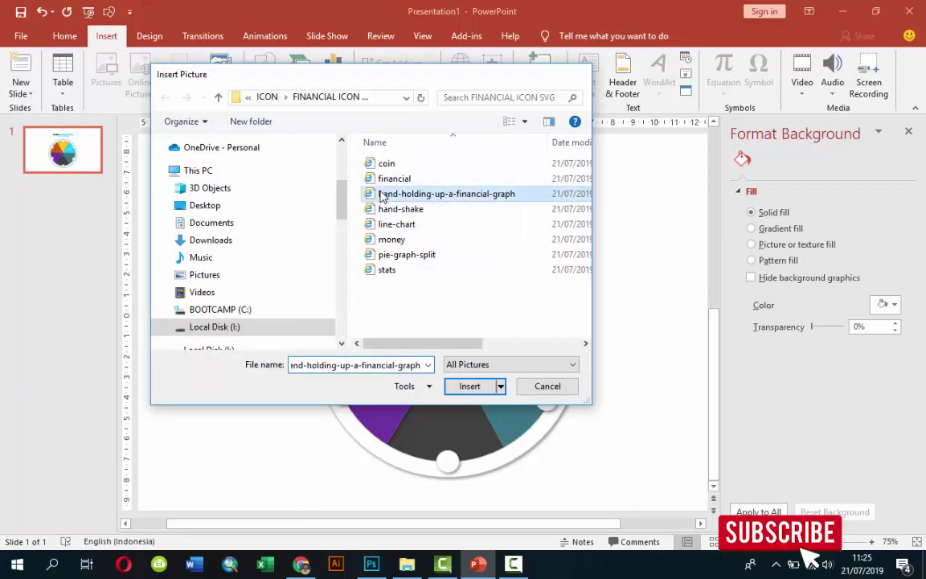
pyautogui.doubleClick(383, 195)
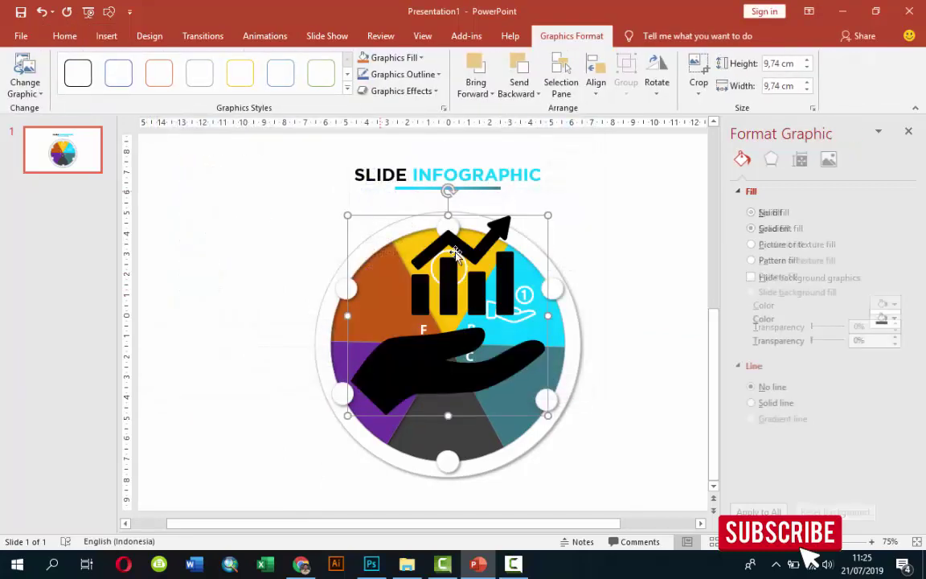
pyautogui.click(882, 320)
pyautogui.click(806, 354)
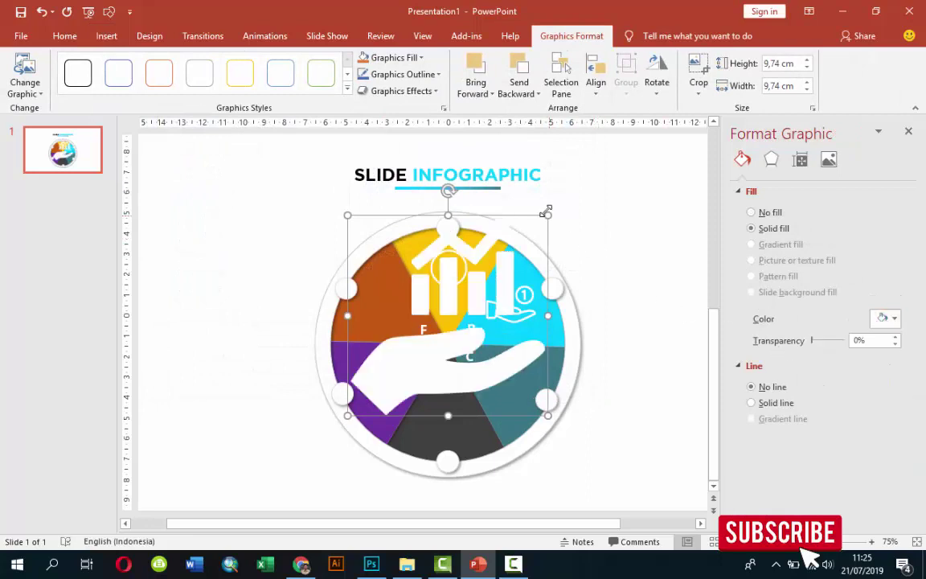
pyautogui.moveTo(548, 218)
pyautogui.mouseDown()
pyautogui.moveTo(405, 358)
pyautogui.moveTo(509, 383)
pyautogui.moveTo(528, 400)
pyautogui.moveTo(484, 394)
pyautogui.moveTo(507, 386)
pyautogui.mouseUp()
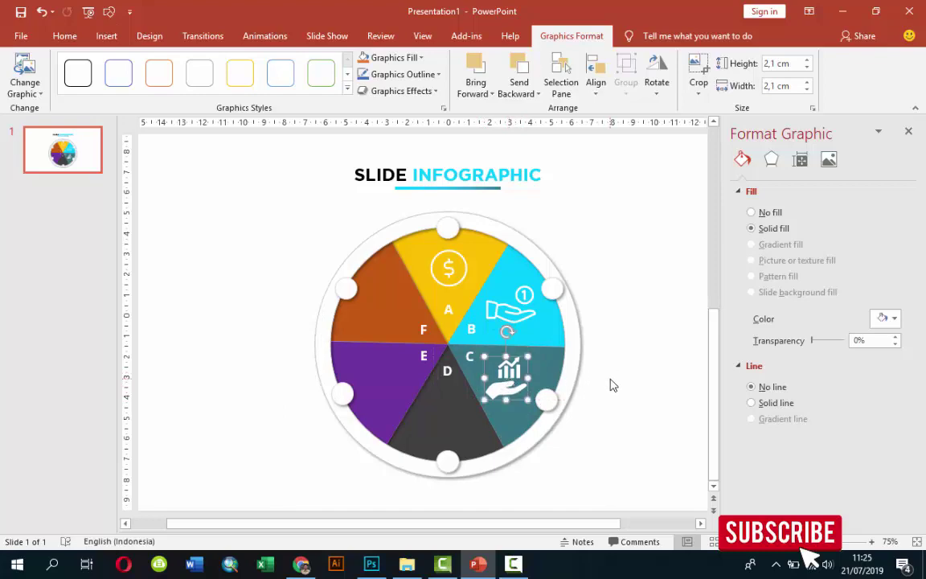
pyautogui.click(300, 565)
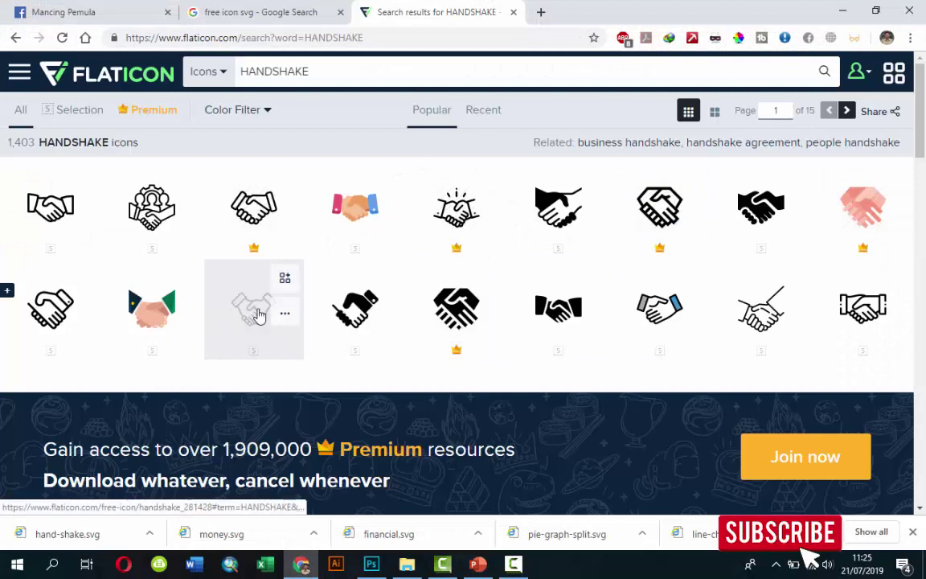
pyautogui.click(41, 239)
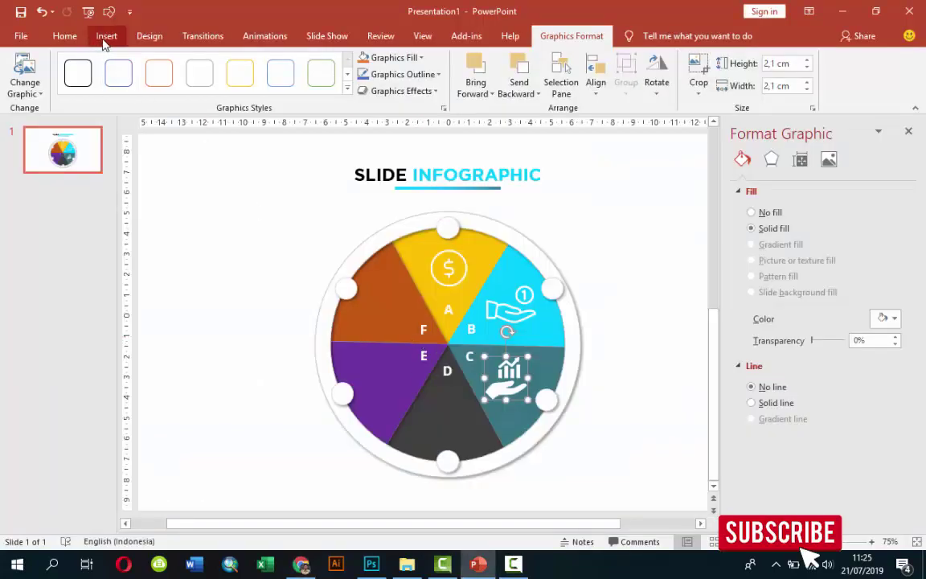
# Insert the hand-shake icon, fill it white and shrink it onto the dark grey D wedge.
pyautogui.click(105, 36)
pyautogui.click(115, 76)
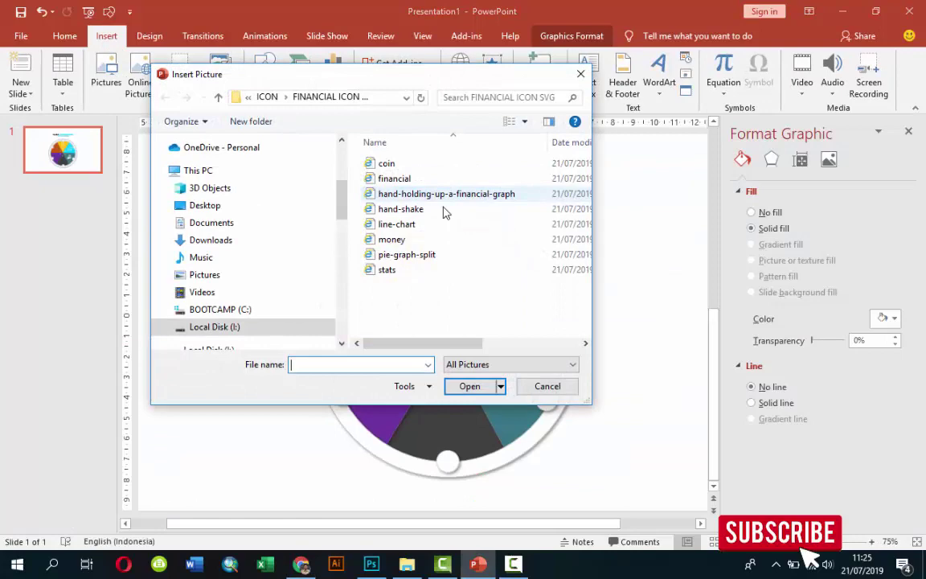
pyautogui.doubleClick(395, 211)
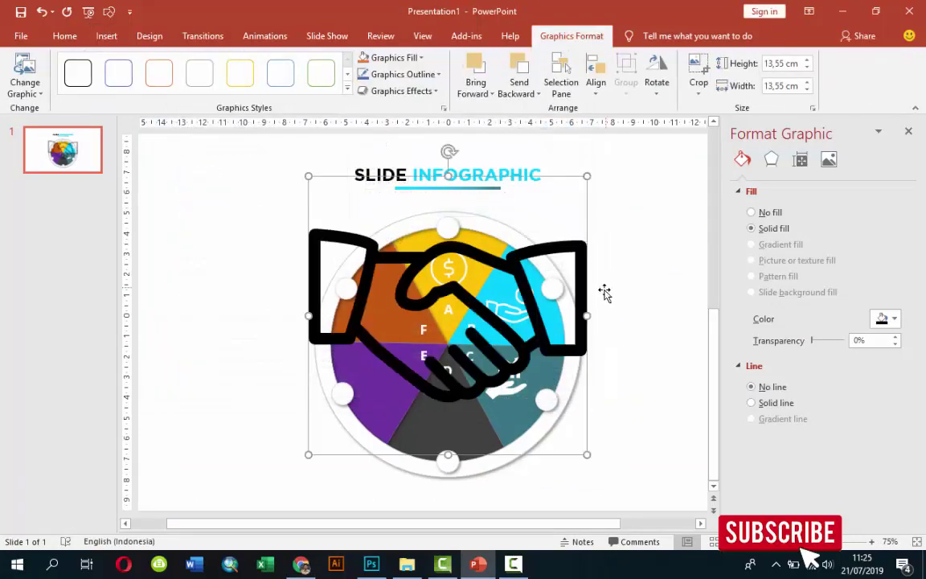
pyautogui.moveTo(576, 261); pyautogui.dragTo(504, 278)
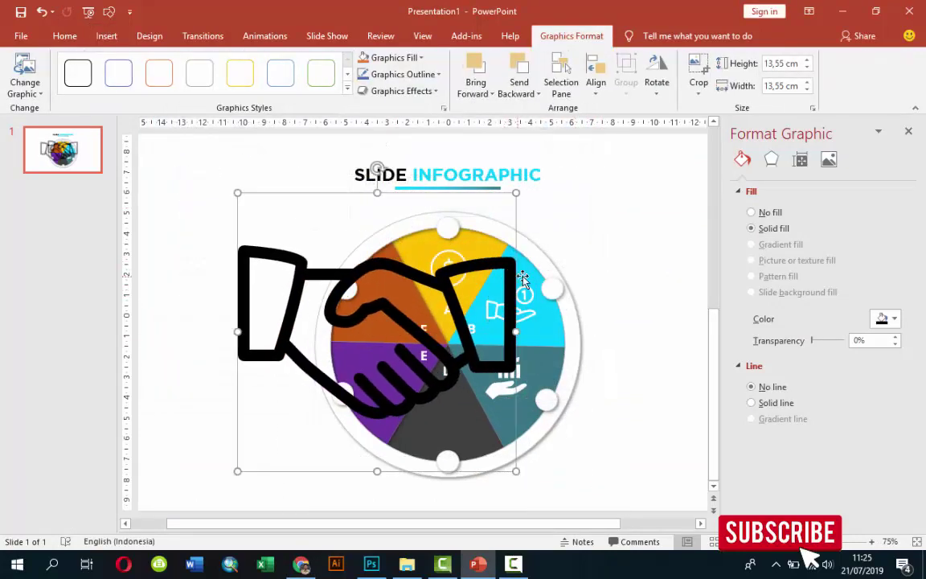
pyautogui.click(884, 318)
pyautogui.click(806, 352)
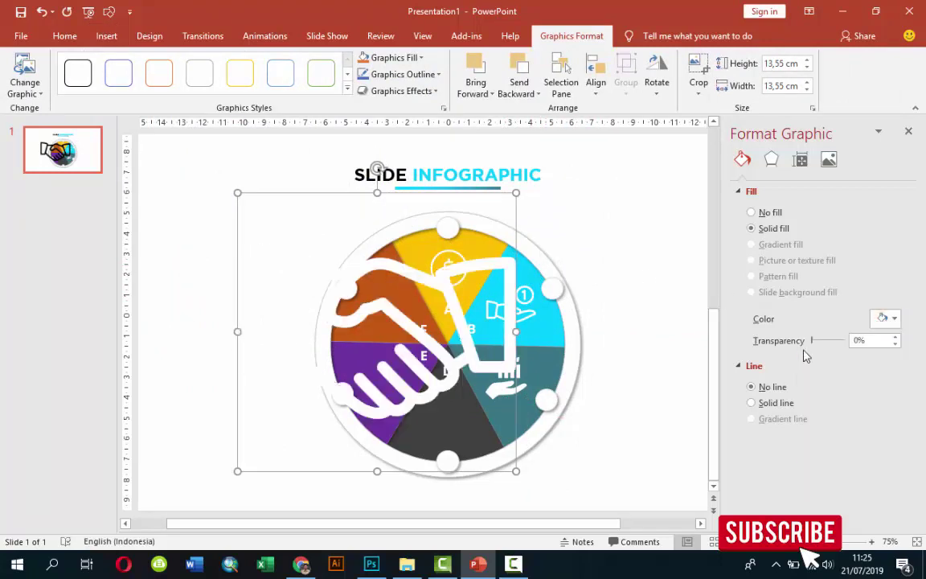
pyautogui.moveTo(515, 193)
pyautogui.mouseDown()
pyautogui.moveTo(273, 430)
pyautogui.moveTo(447, 414)
pyautogui.mouseUp()
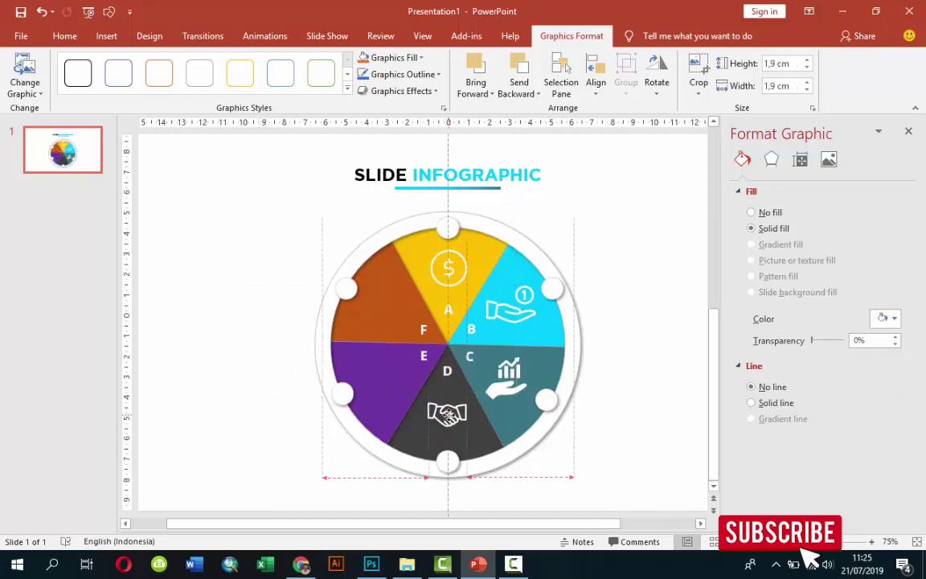
pyautogui.click(645, 332)
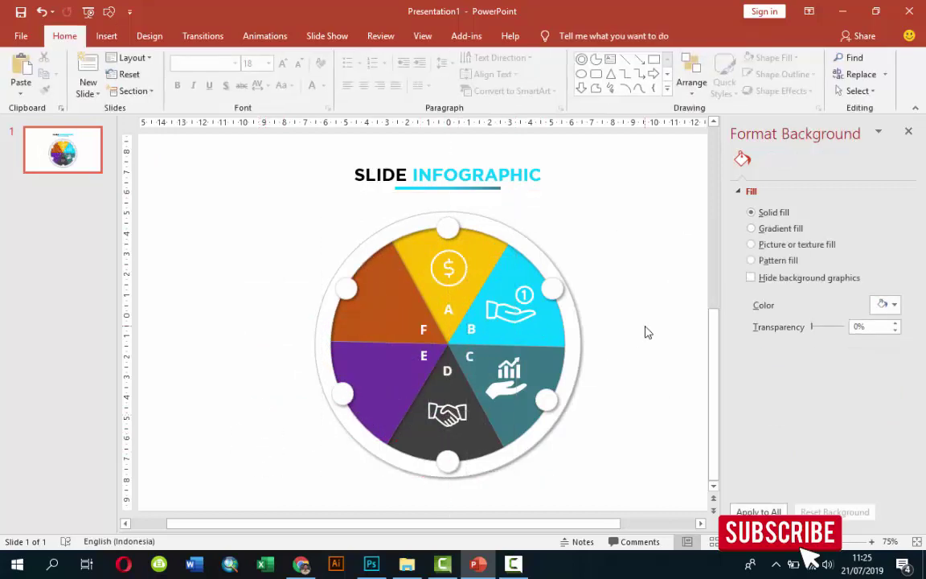
# Insert the line-chart icon, fill it white and shrink it onto the purple E wedge.
pyautogui.click(105, 73)
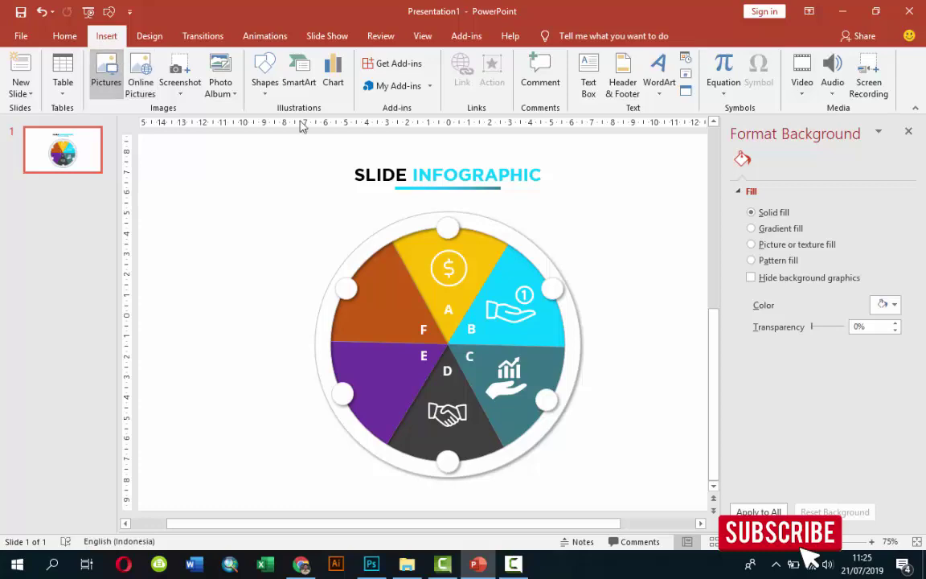
pyautogui.click(414, 226)
pyautogui.doubleClick(414, 227)
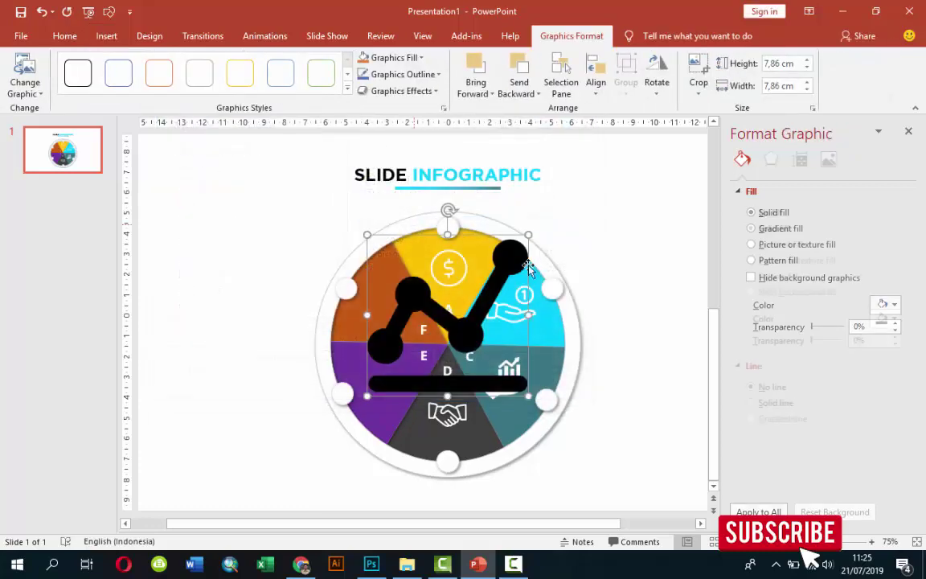
pyautogui.click(884, 318)
pyautogui.click(806, 352)
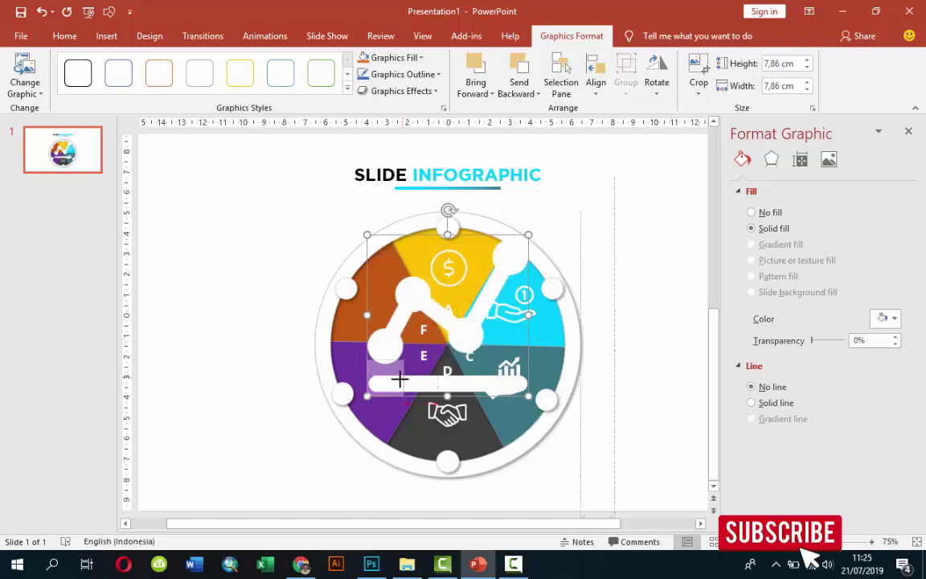
pyautogui.moveTo(527, 234); pyautogui.dragTo(394, 375)
pyautogui.click(250, 324)
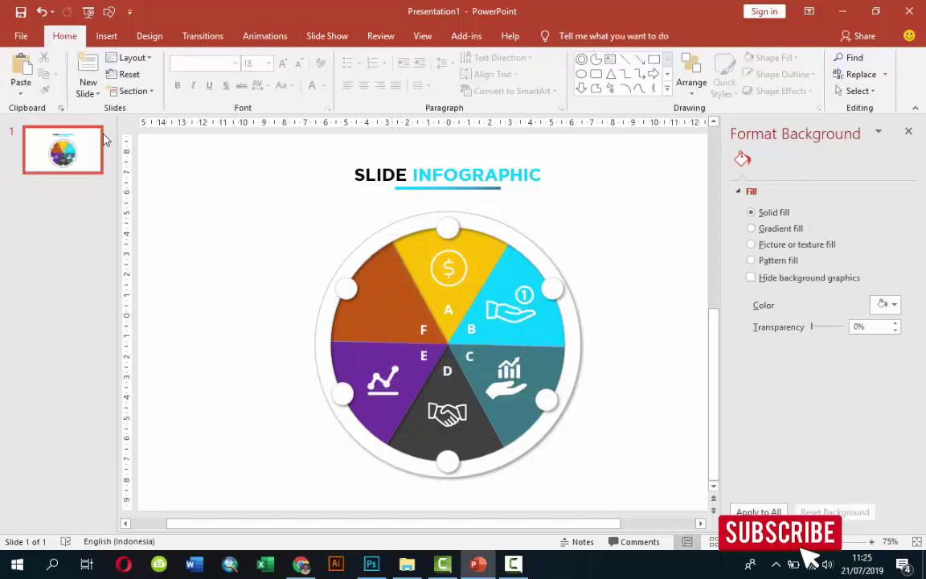
# Insert the money wallet icon, fill it white and shrink it to 1.98 cm on the orange F wedge.
pyautogui.click(106, 35)
pyautogui.click(110, 66)
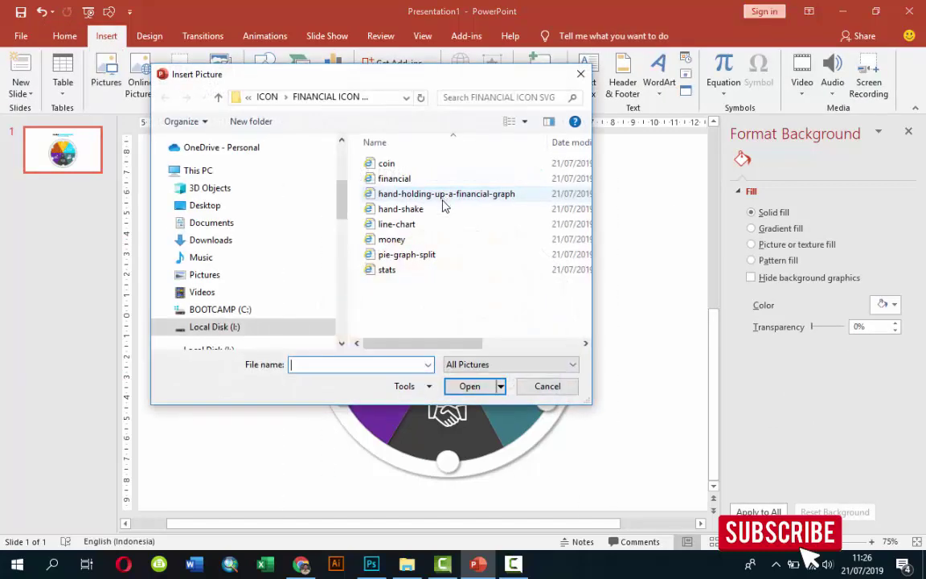
pyautogui.doubleClick(401, 245)
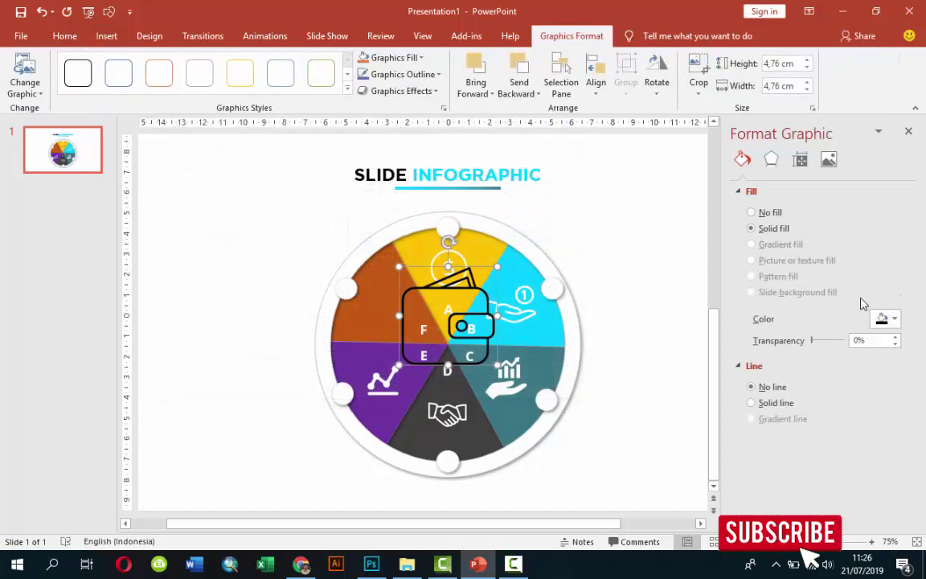
pyautogui.click(882, 319)
pyautogui.click(806, 351)
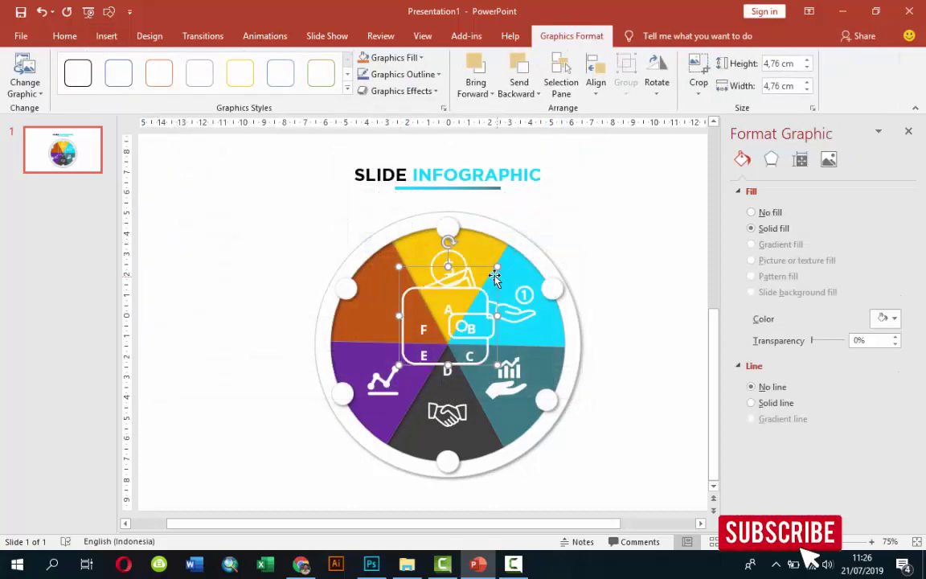
pyautogui.moveTo(487, 276)
pyautogui.mouseDown()
pyautogui.moveTo(448, 316)
pyautogui.moveTo(370, 304)
pyautogui.moveTo(394, 319)
pyautogui.mouseUp()
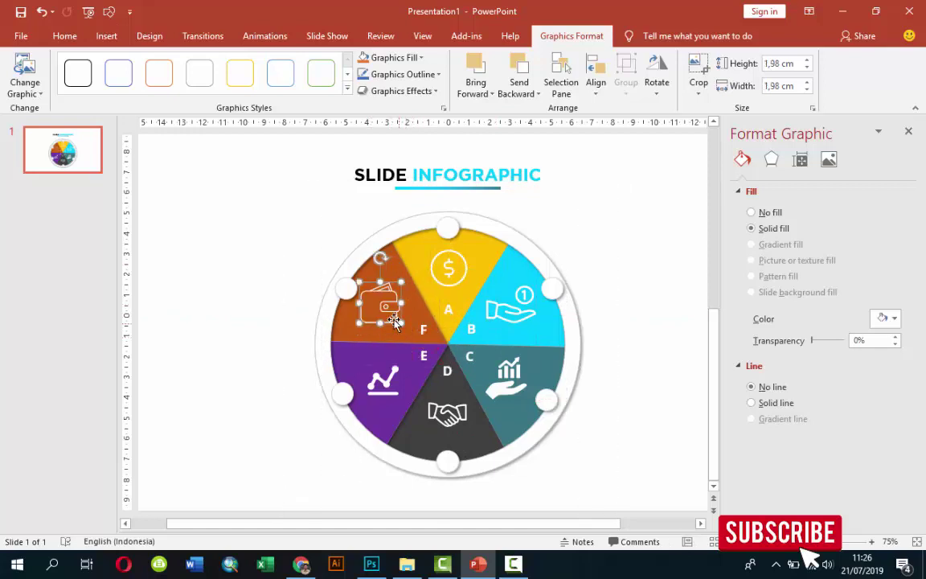
pyautogui.click(631, 302)
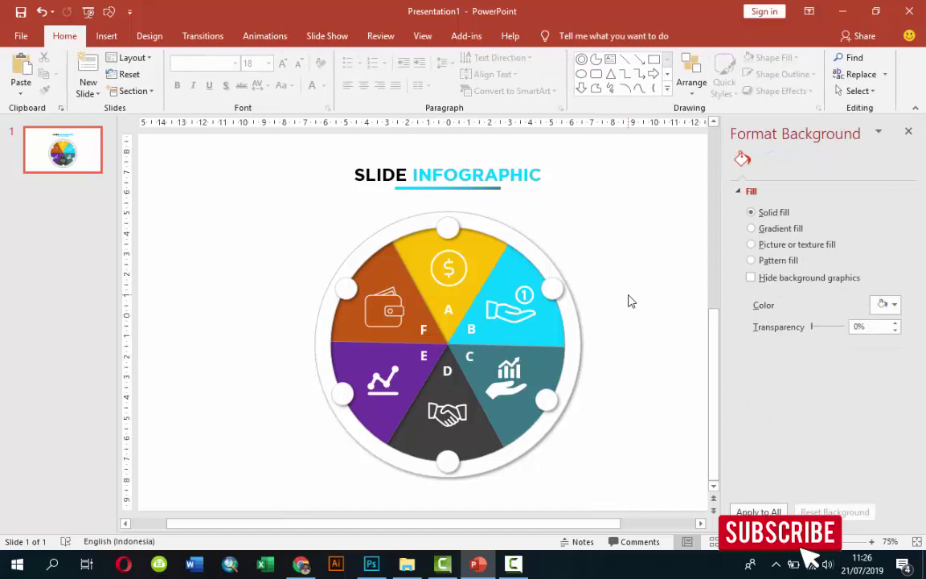
pyautogui.scroll(-2, 628, 294)
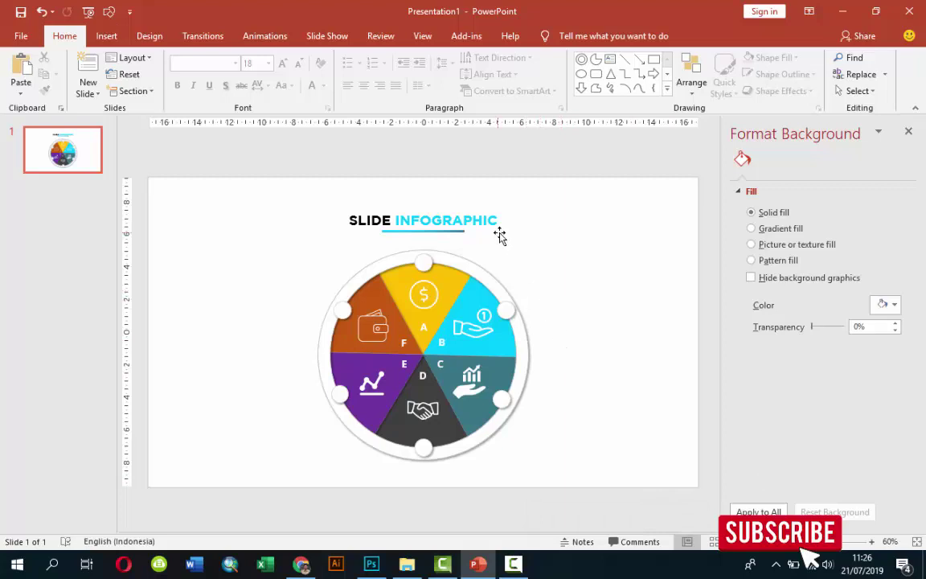
# Add a 'SUB JUDUL DISINI' text box in Open Sans above the circle's right side.
pyautogui.click(106, 36)
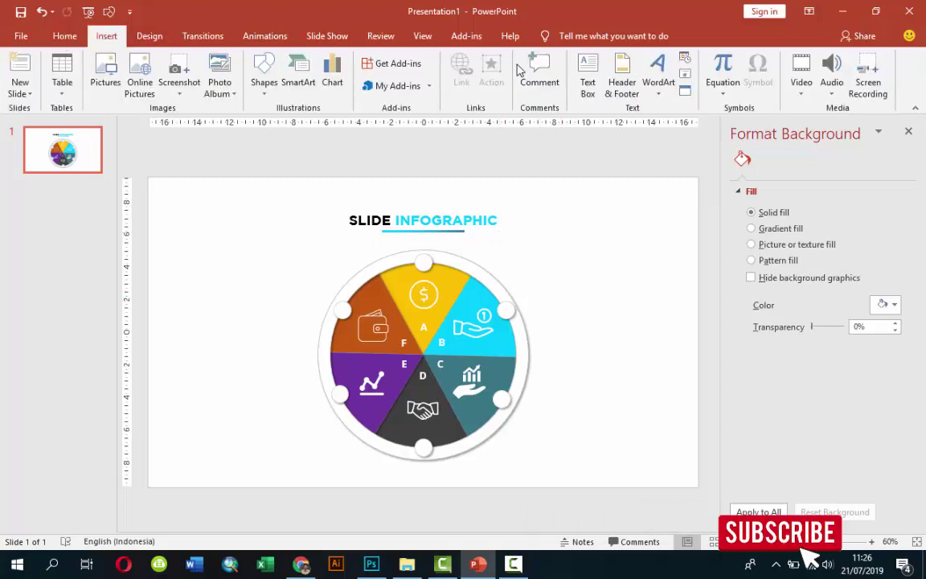
pyautogui.click(589, 77)
pyautogui.click(525, 242)
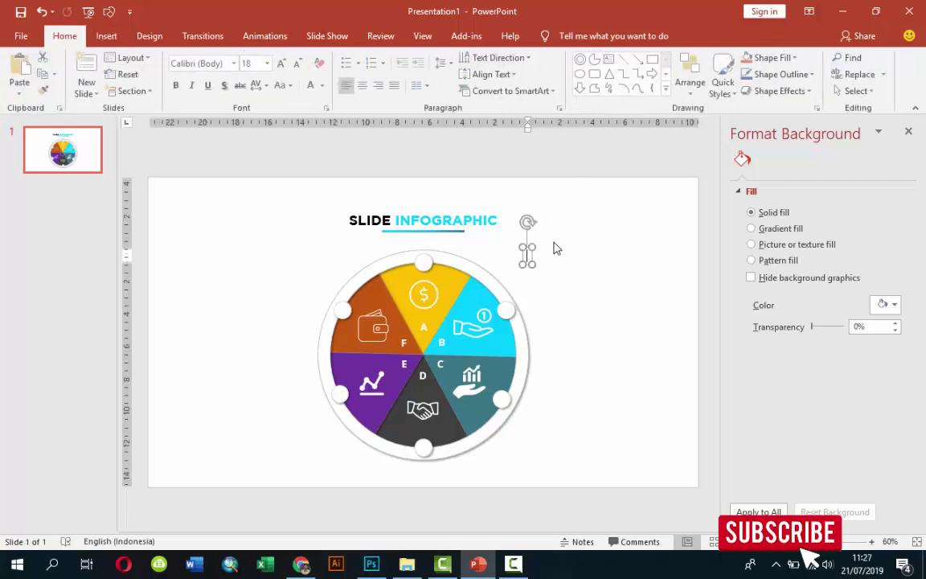
pyautogui.write('SU')
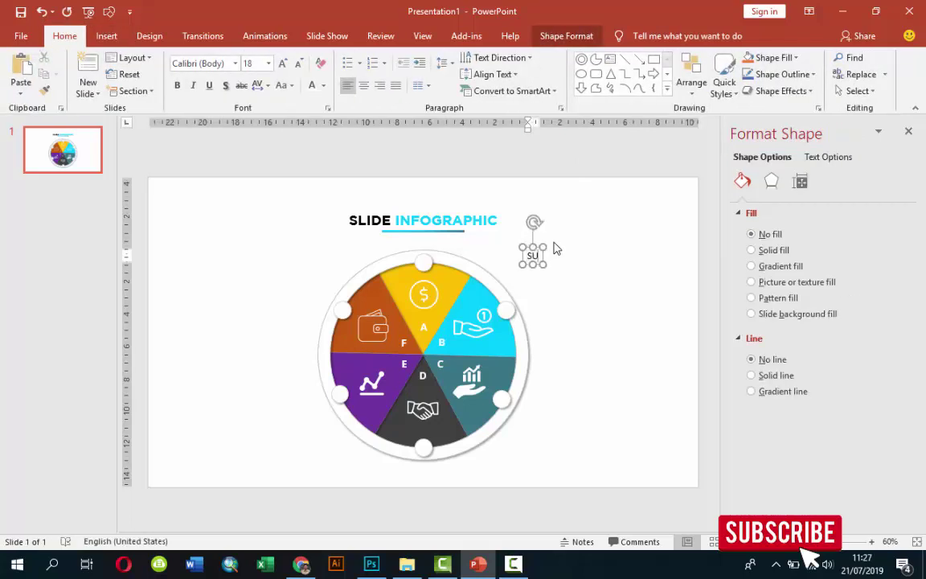
pyautogui.write('B JUDUL')
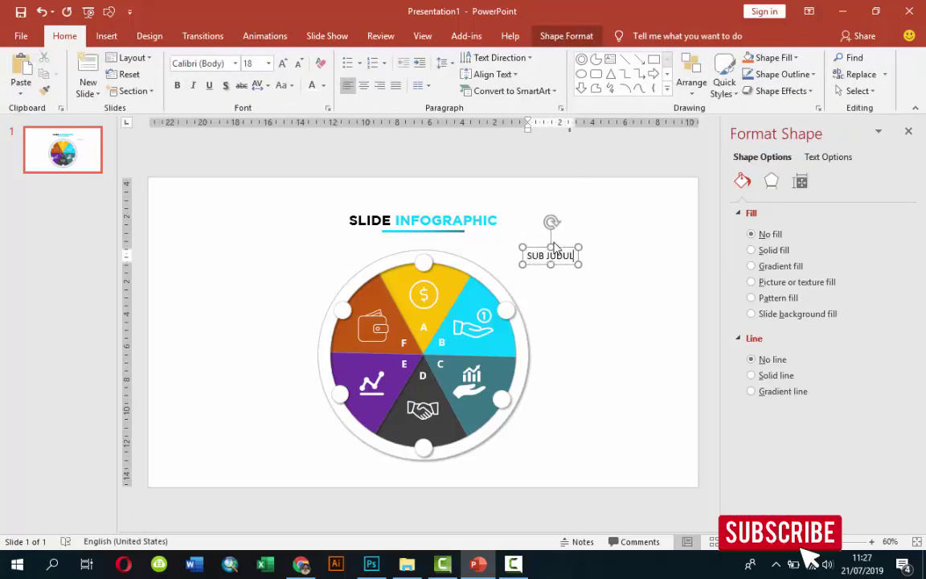
pyautogui.write(' DISINI')
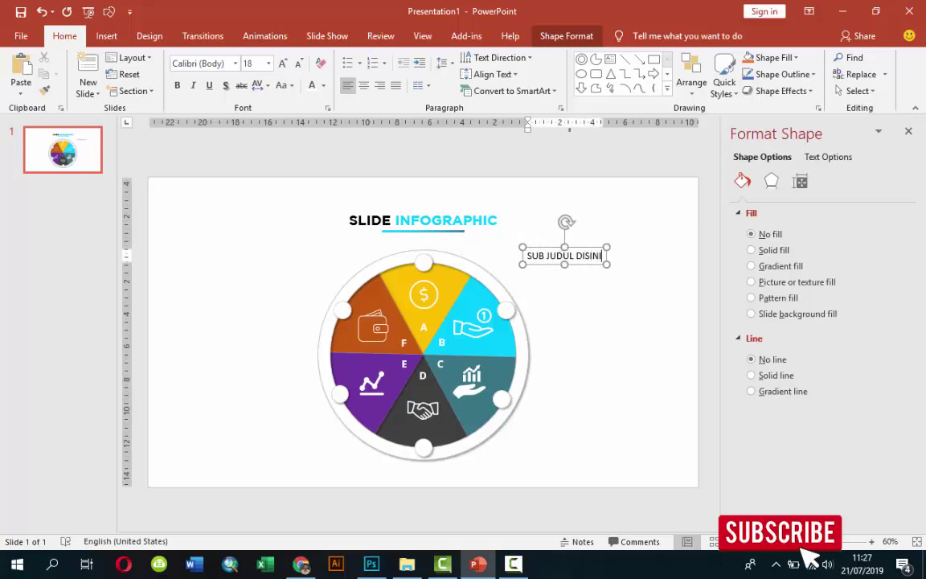
pyautogui.press('Escape')
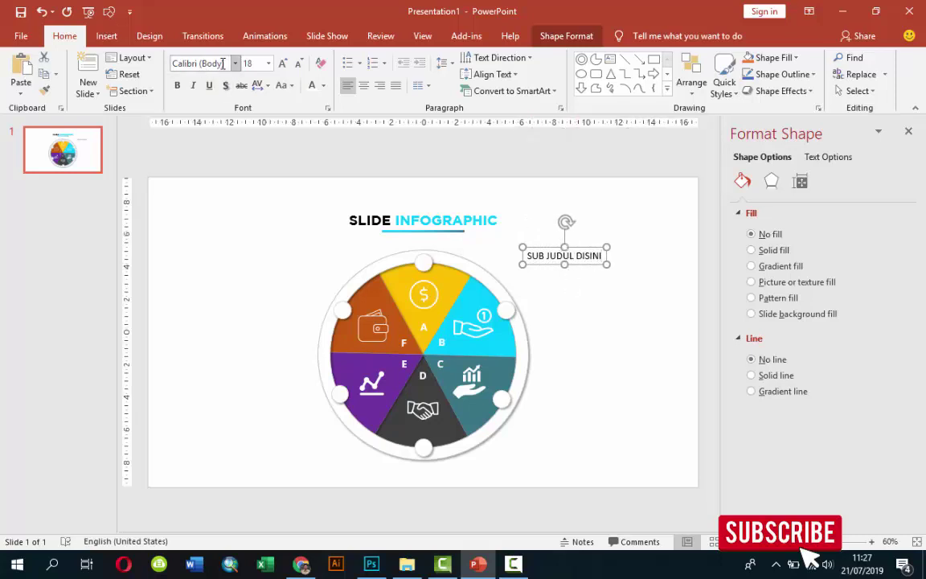
pyautogui.click(235, 66)
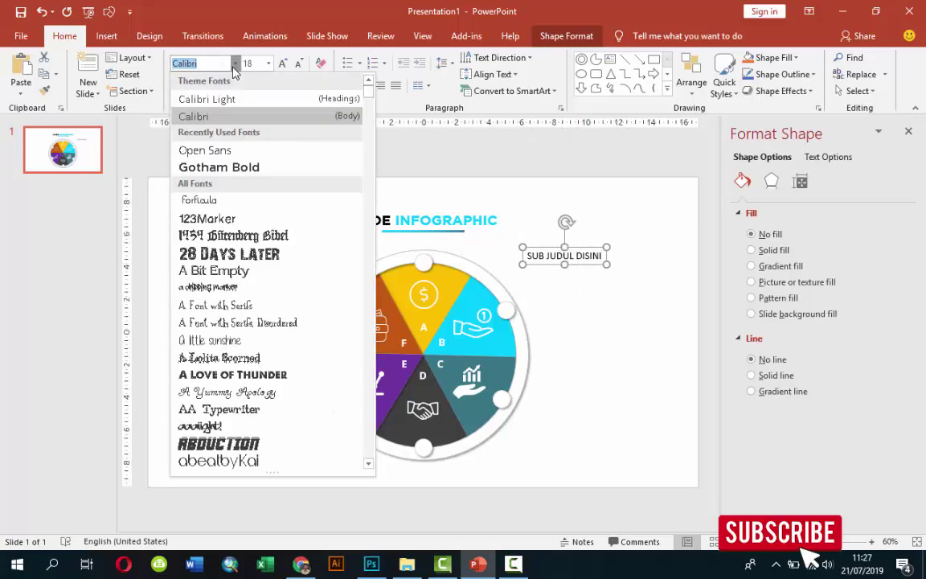
pyautogui.click(216, 150)
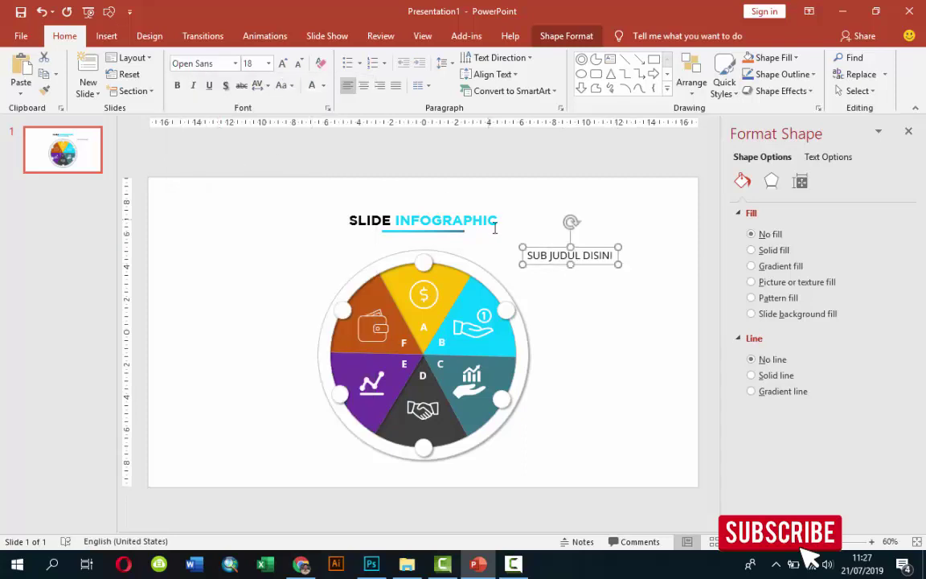
pyautogui.moveTo(530, 238); pyautogui.dragTo(493, 217)
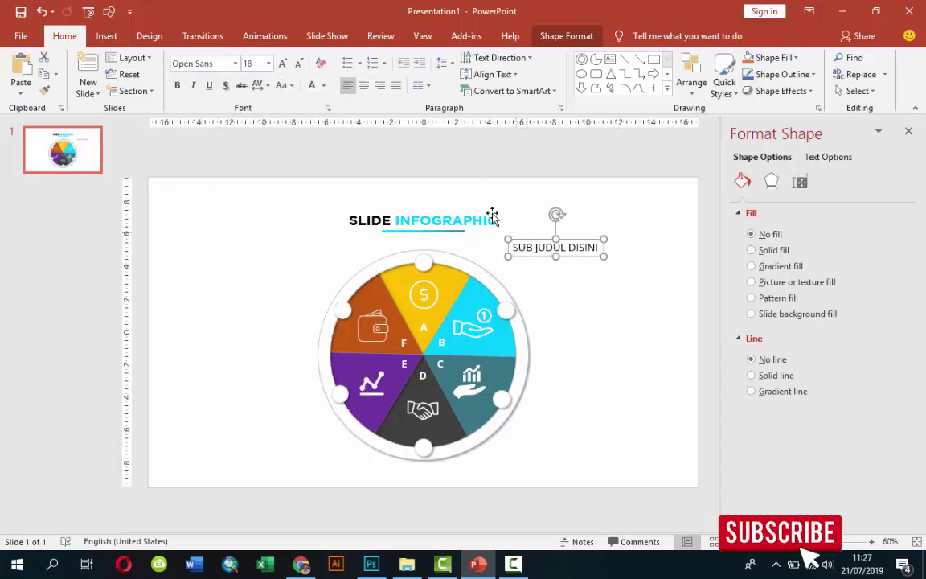
# Make the subtitle yellow, 14 pt and bold, nudged closer to the title.
pyautogui.click(323, 85)
pyautogui.click(336, 199)
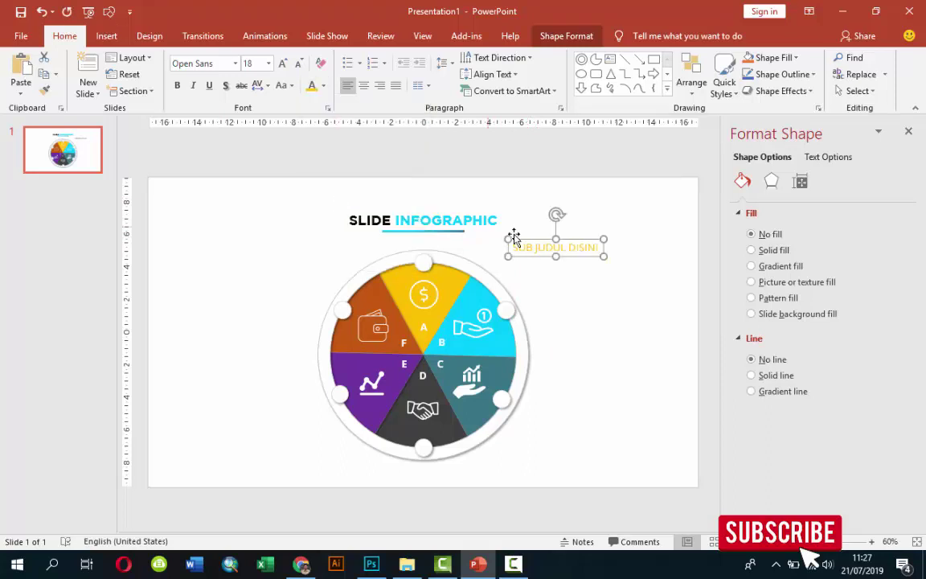
pyautogui.moveTo(514, 238); pyautogui.dragTo(511, 231)
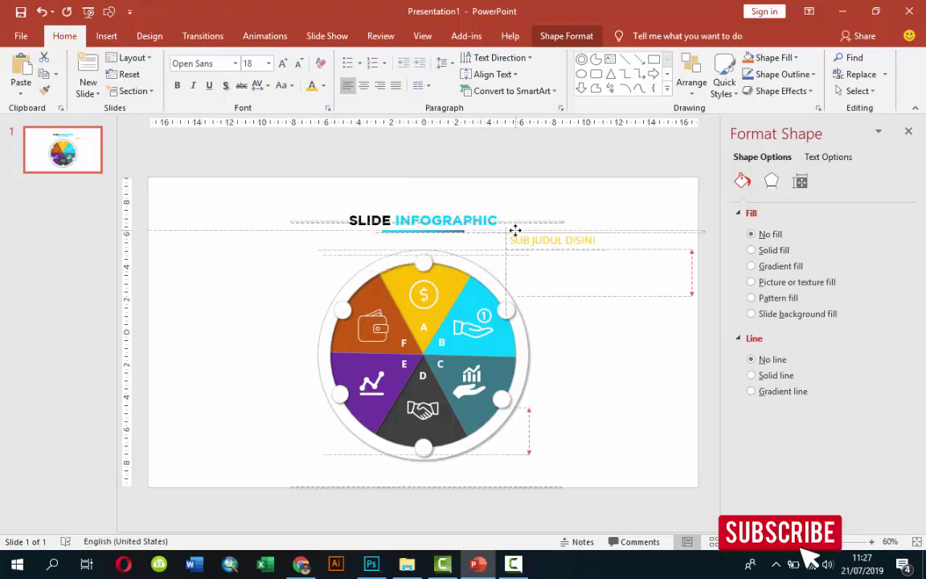
pyautogui.click(585, 203)
pyautogui.click(539, 228)
pyautogui.click(537, 236)
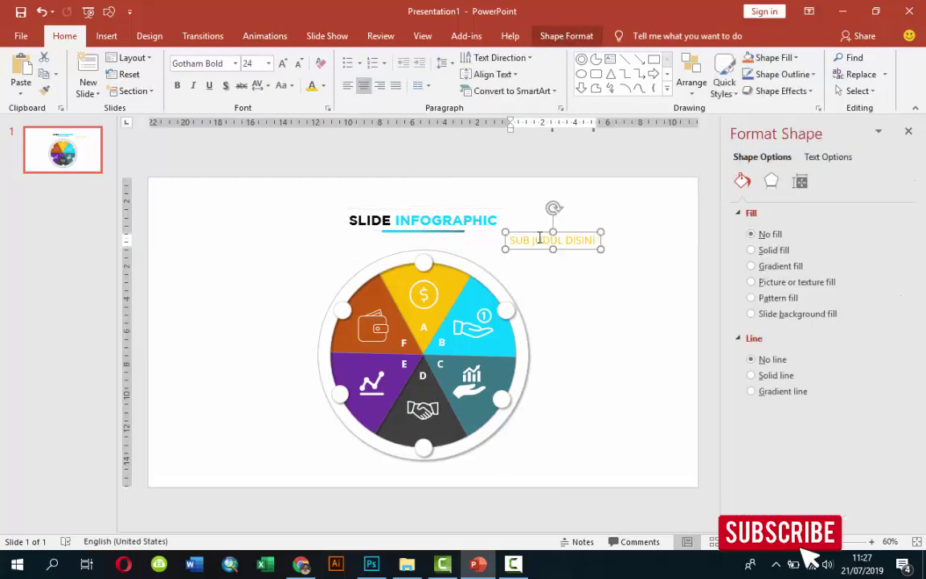
pyautogui.click(268, 63)
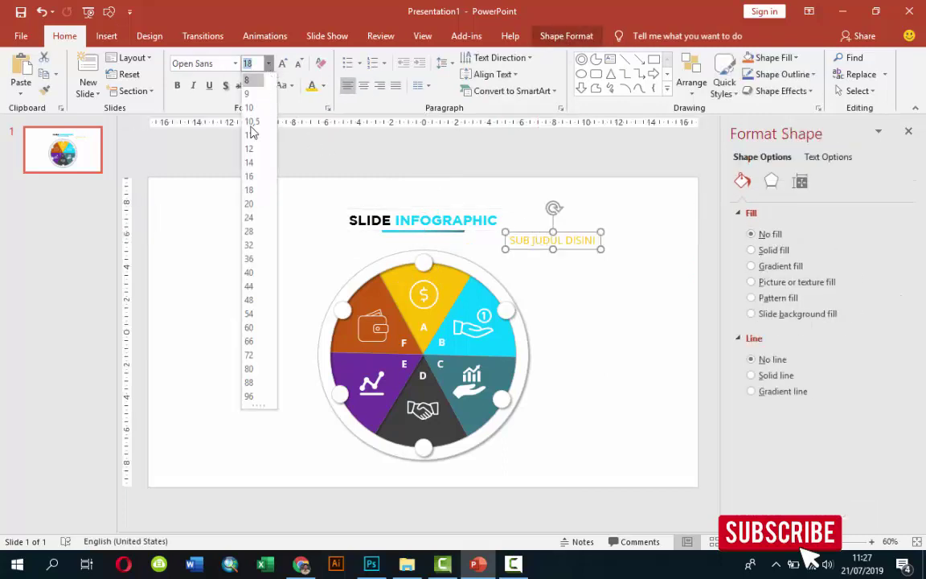
pyautogui.click(249, 163)
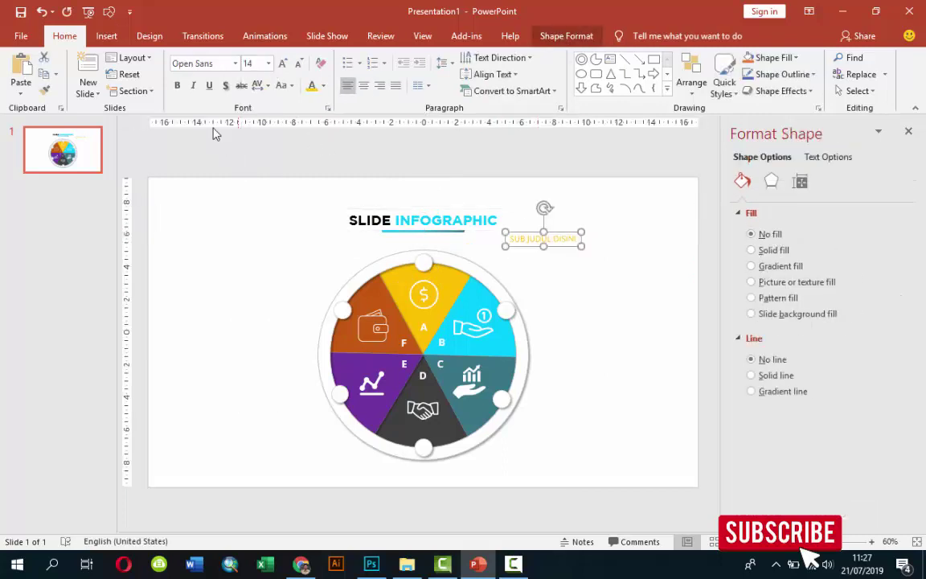
pyautogui.click(177, 86)
pyautogui.click(603, 225)
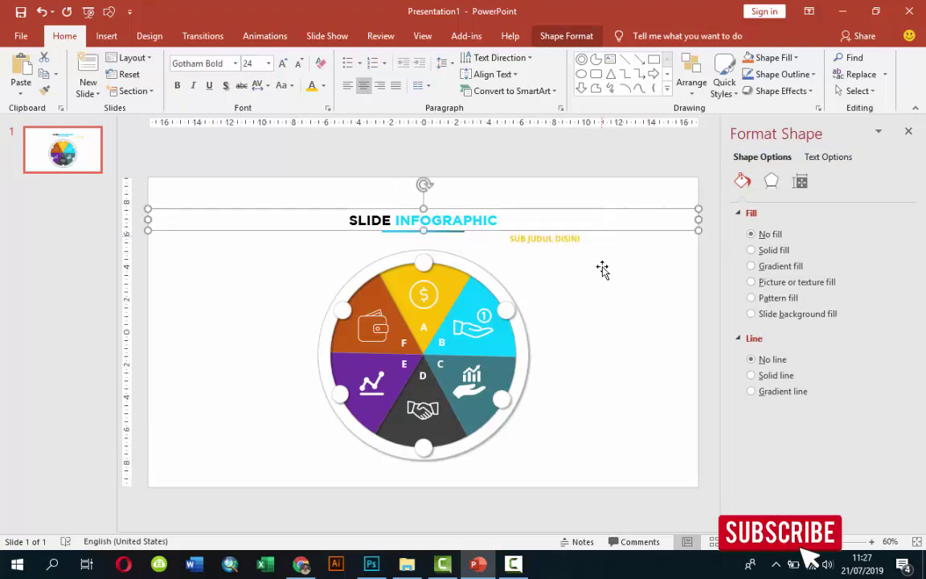
# Move the SLIDE INFOGRAPHIC title and its blue underline up slightly.
pyautogui.moveTo(532, 213); pyautogui.dragTo(532, 203)
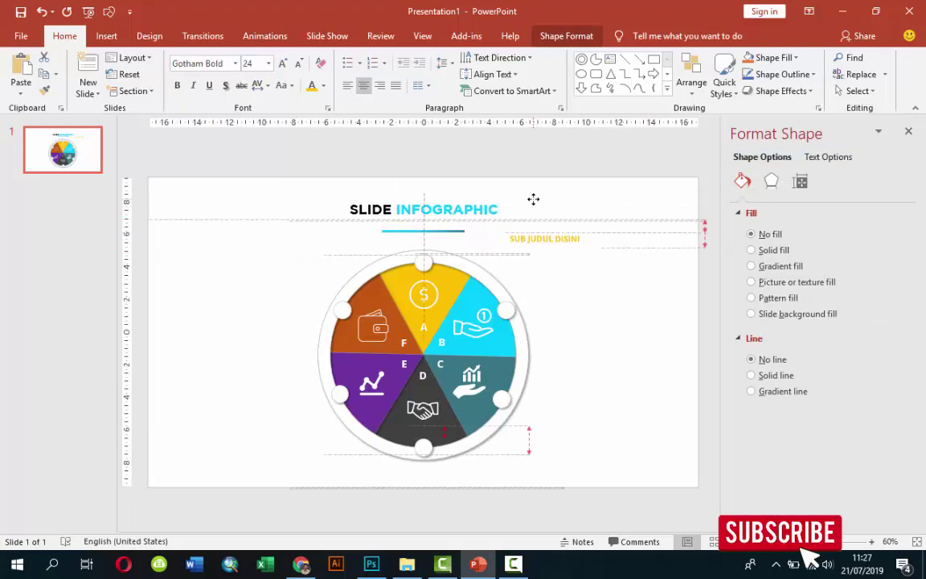
pyautogui.click(434, 232)
pyautogui.moveTo(434, 232); pyautogui.dragTo(434, 224)
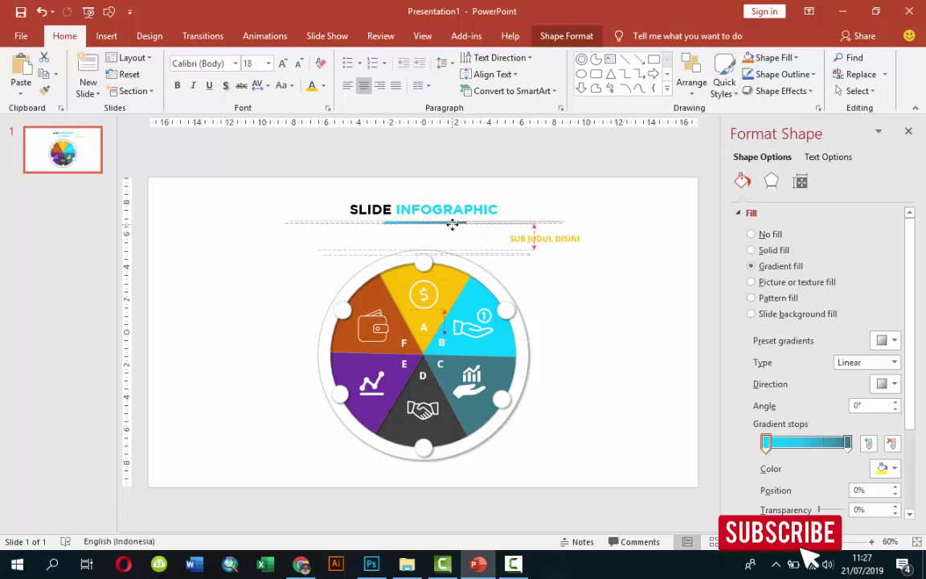
pyautogui.click(576, 208)
pyautogui.click(680, 342)
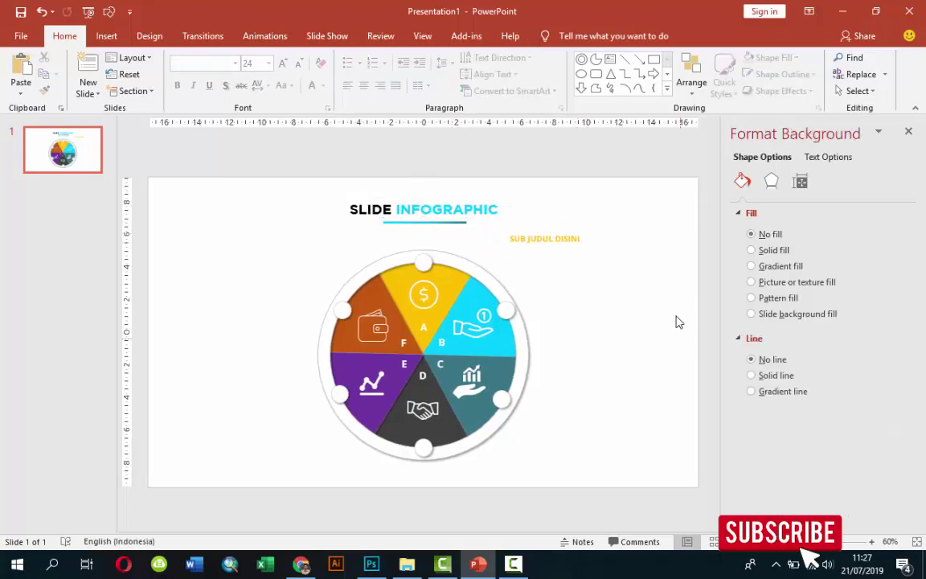
# Draw a text box under the subtitle and fill it with =rand() sample paragraphs.
pyautogui.click(106, 35)
pyautogui.click(588, 80)
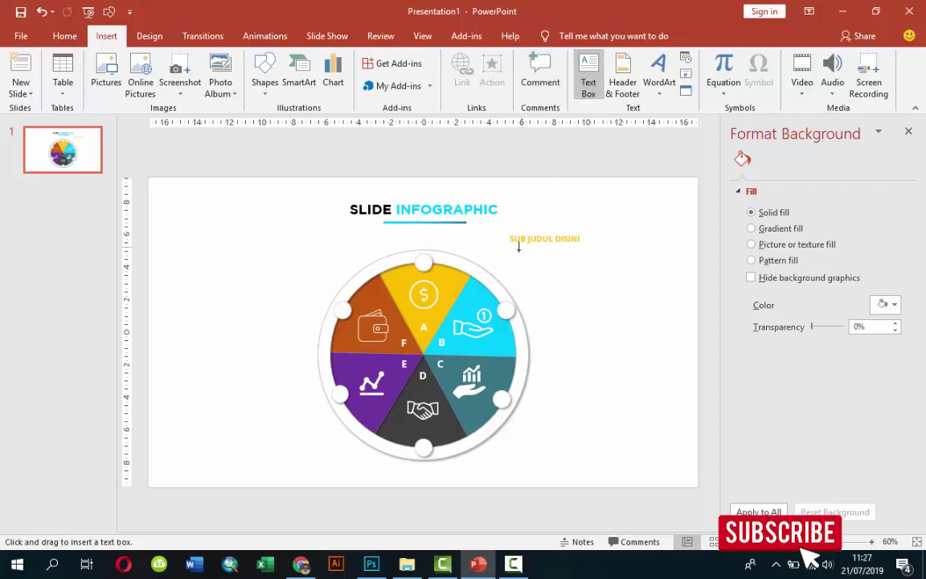
pyautogui.moveTo(512, 249); pyautogui.dragTo(608, 278)
pyautogui.write('=rand')
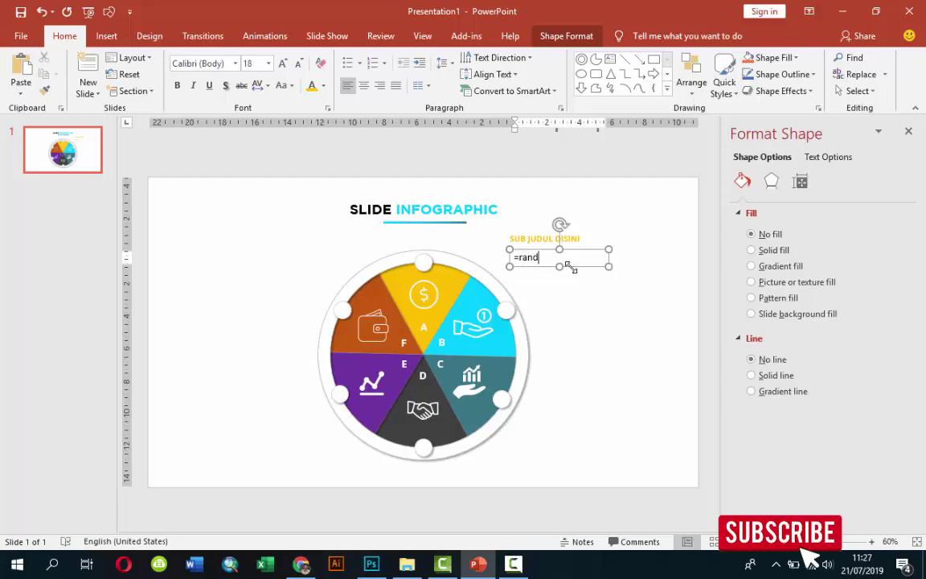
pyautogui.write('()')
pyautogui.press('Return')
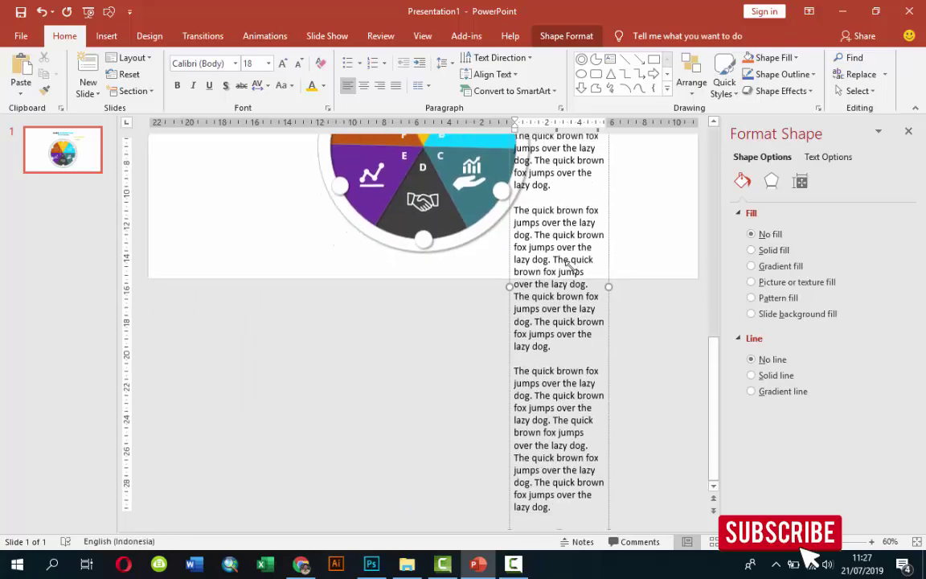
pyautogui.scroll(2, 595, 256)
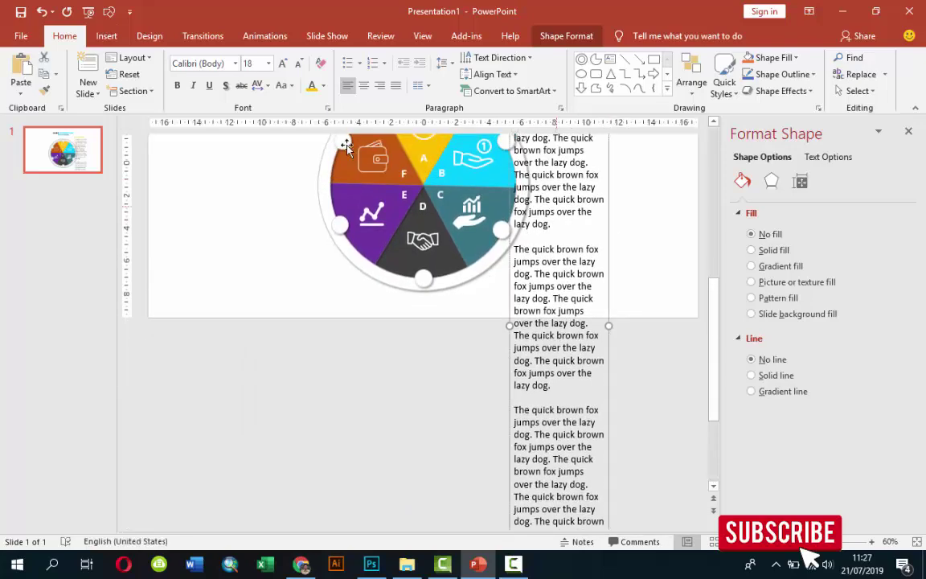
# Set the sample text to 12 pt Open Sans, delete the extra paragraphs and widen the box.
pyautogui.click(268, 64)
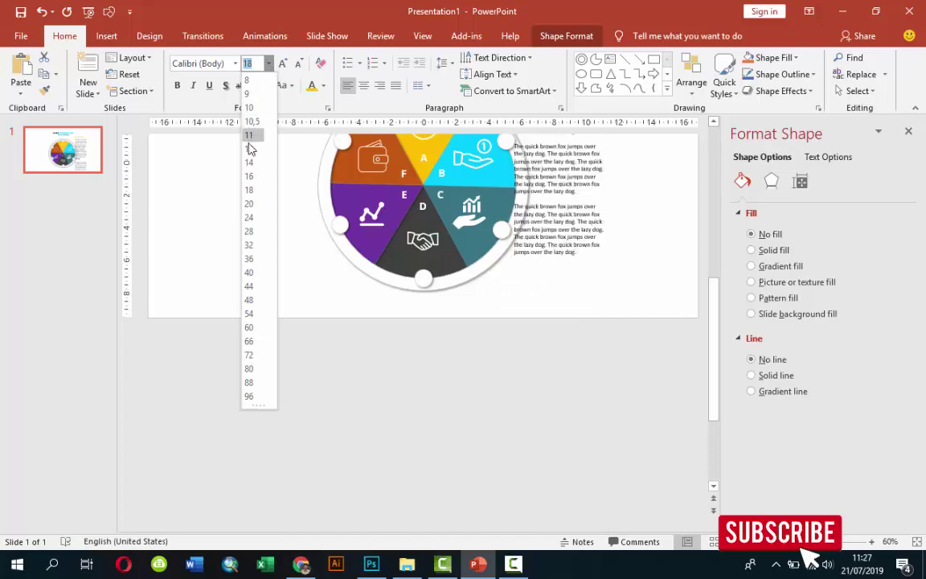
pyautogui.click(250, 147)
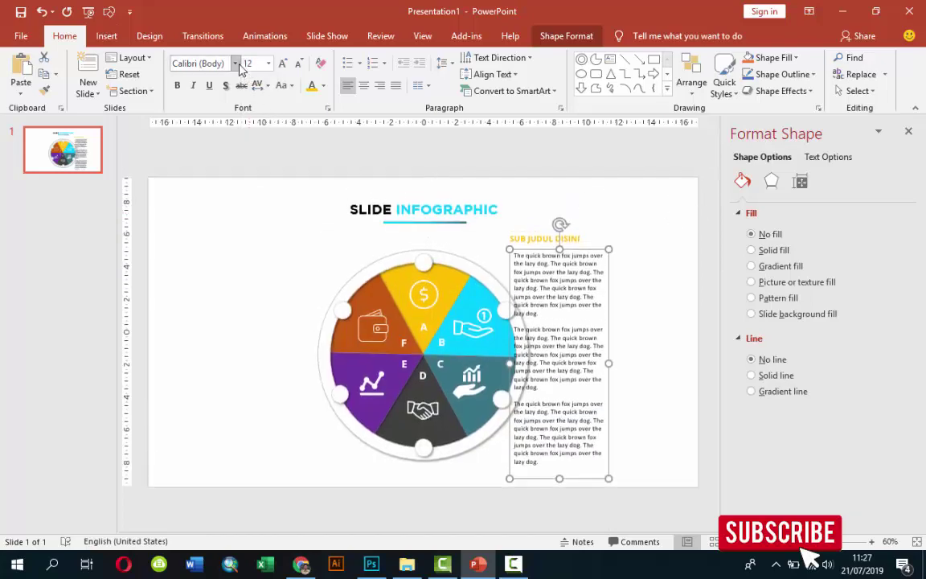
pyautogui.click(215, 63)
pyautogui.click(235, 63)
pyautogui.click(215, 152)
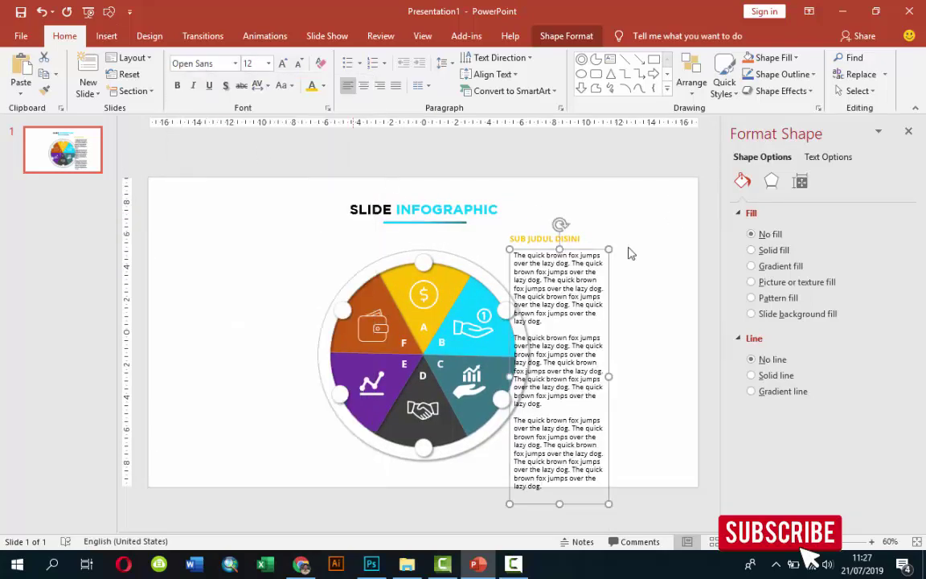
pyautogui.moveTo(573, 320); pyautogui.dragTo(601, 508)
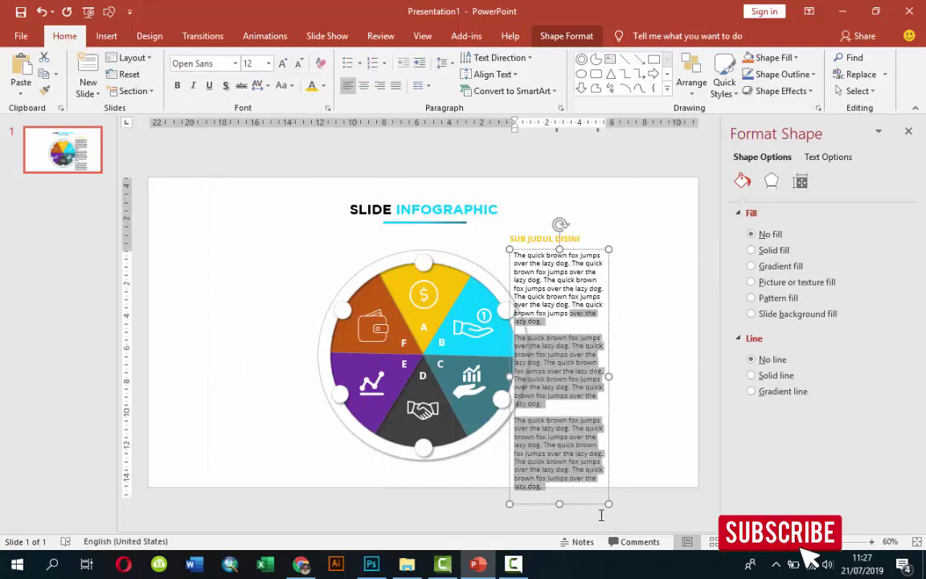
pyautogui.press('Delete')
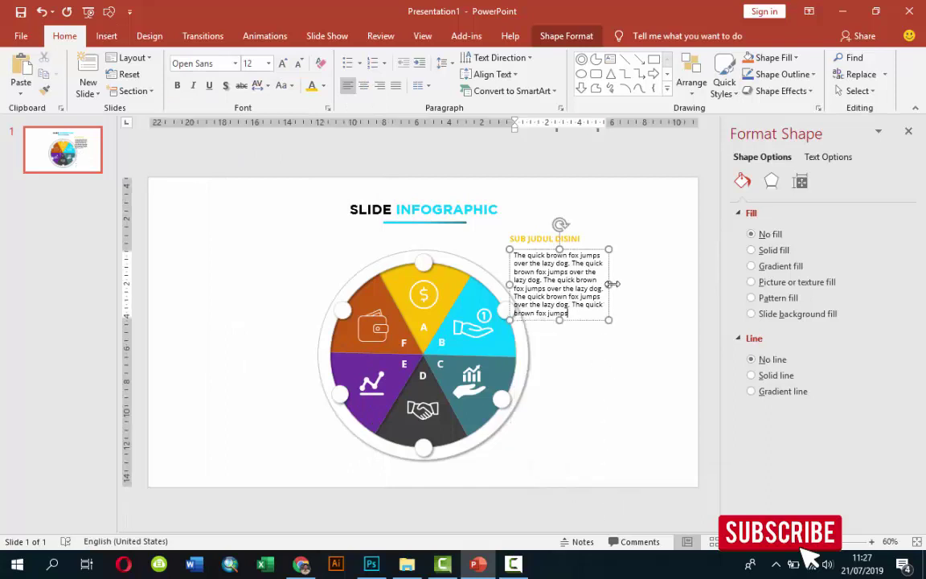
pyautogui.moveTo(609, 284); pyautogui.dragTo(642, 282)
# Delete the trailing unfinished sentence and make the body text a lighter grey.
pyautogui.keyDown('ctrl'); pyautogui.scroll(4, 573, 291); pyautogui.keyUp('ctrl')
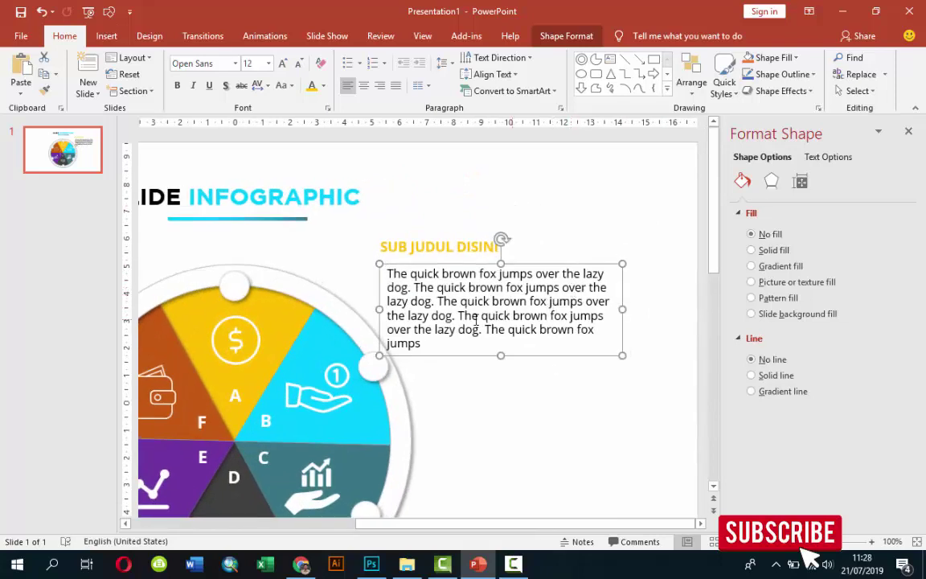
pyautogui.keyDown('shift'); pyautogui.click(518, 344); pyautogui.keyUp('shift')
pyautogui.press('Delete')
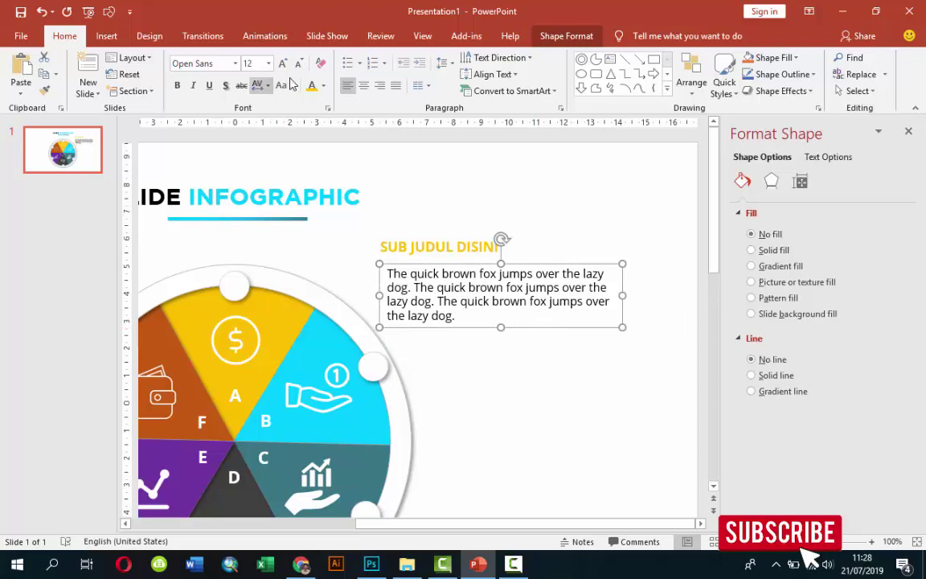
pyautogui.click(322, 85)
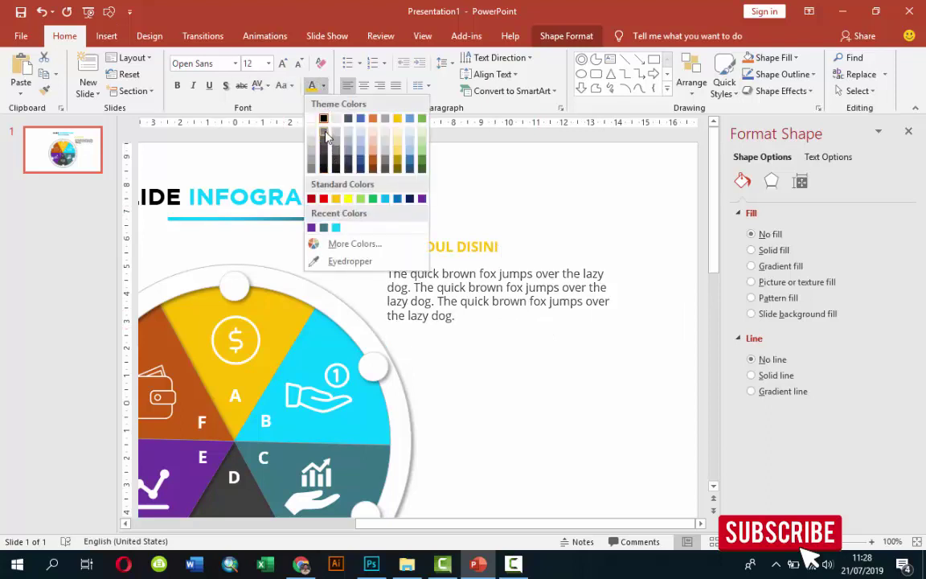
pyautogui.click(323, 143)
# Move the heading and paragraph up together and narrow the paragraph box slightly.
pyautogui.click(410, 243)
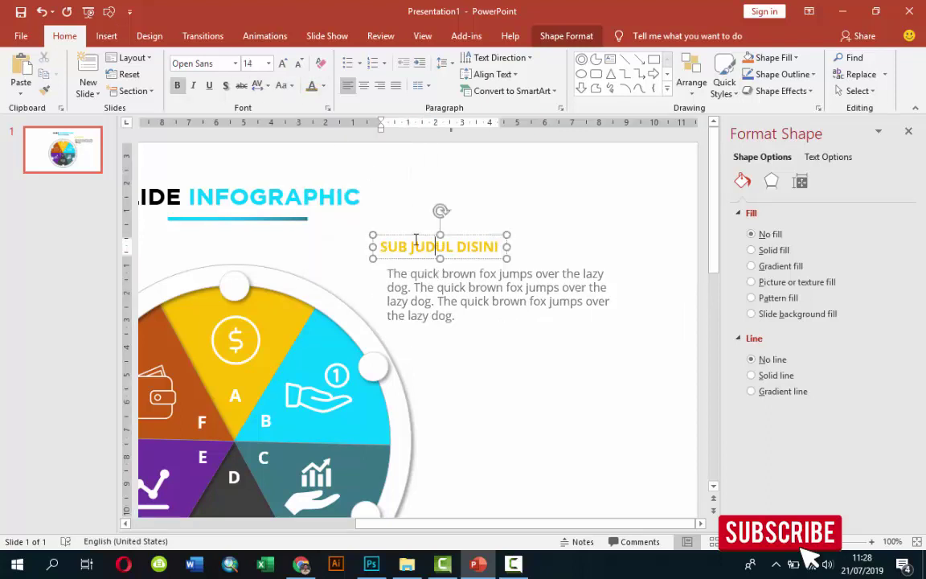
pyautogui.moveTo(410, 241); pyautogui.dragTo(405, 226)
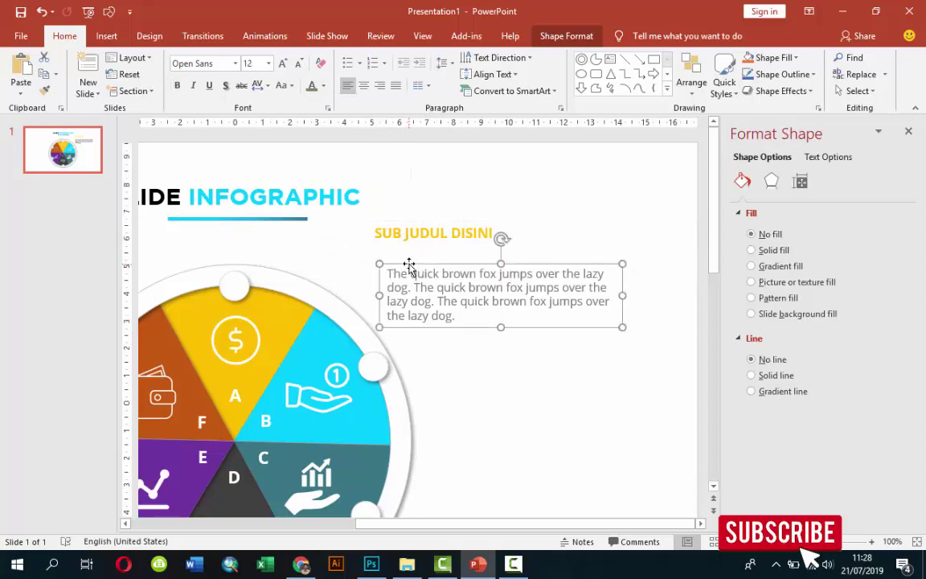
pyautogui.moveTo(410, 264); pyautogui.dragTo(396, 243)
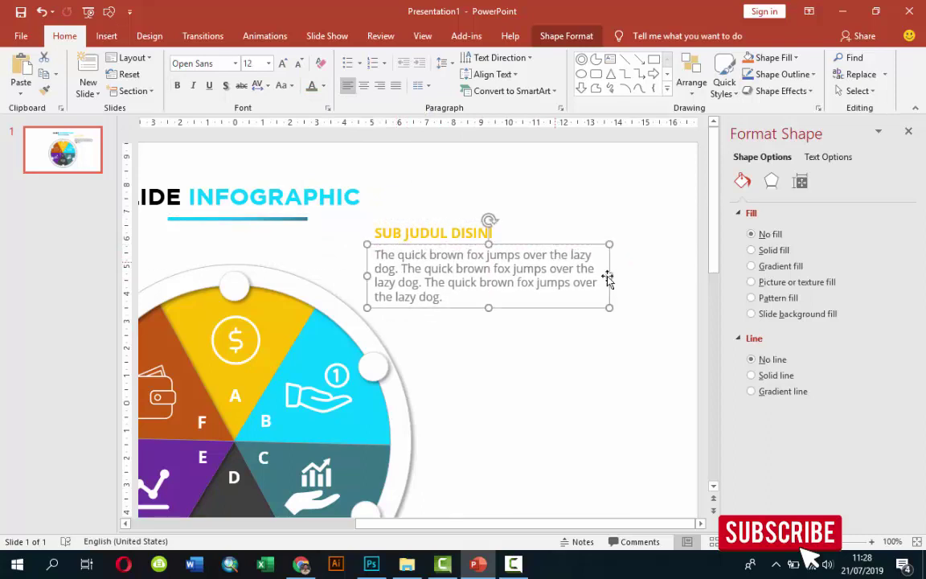
pyautogui.moveTo(609, 275); pyautogui.dragTo(601, 275)
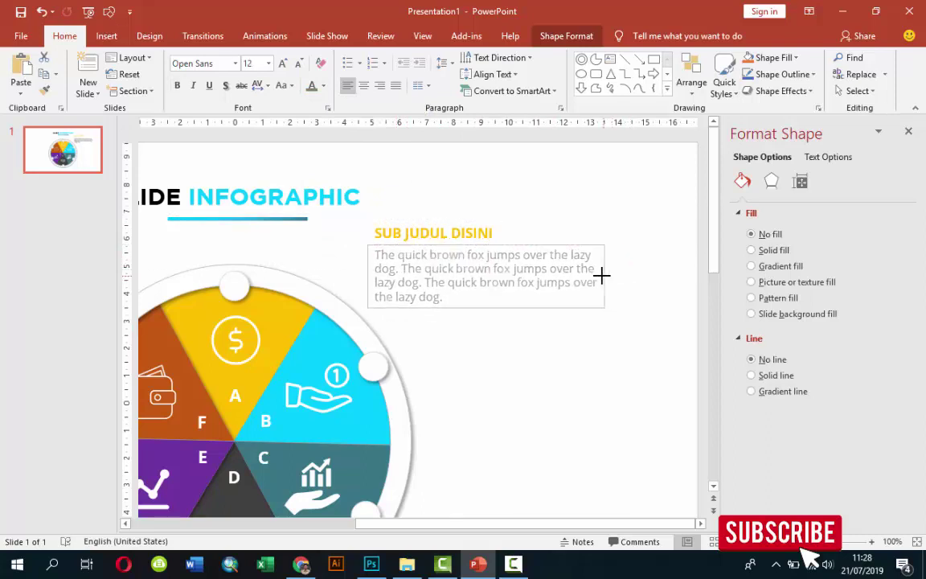
# Duplicate the heading-and-paragraph pair lower on the circle's right and make its heading cyan.
pyautogui.keyDown('ctrl'); pyautogui.scroll(-1, 630, 291); pyautogui.keyUp('ctrl')
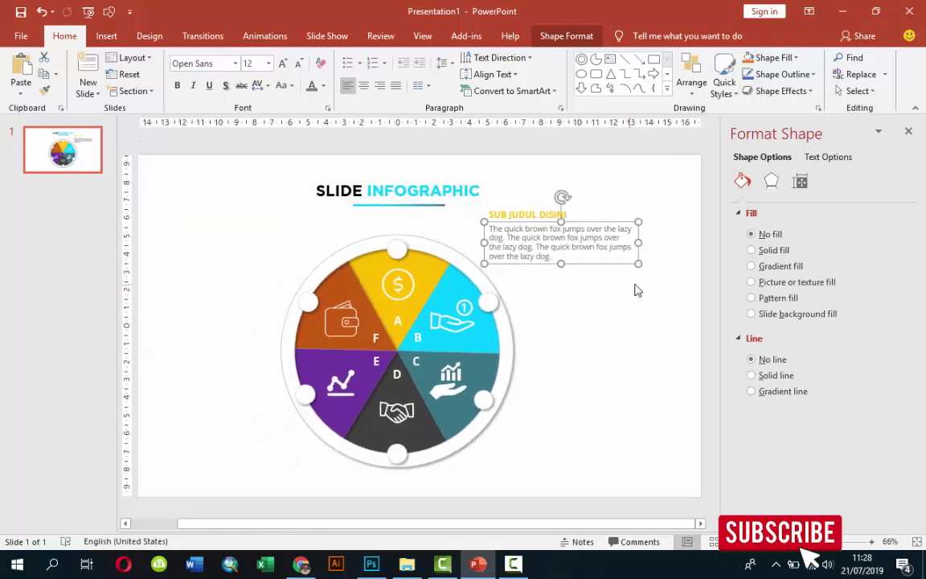
pyautogui.click(639, 289)
pyautogui.click(552, 238)
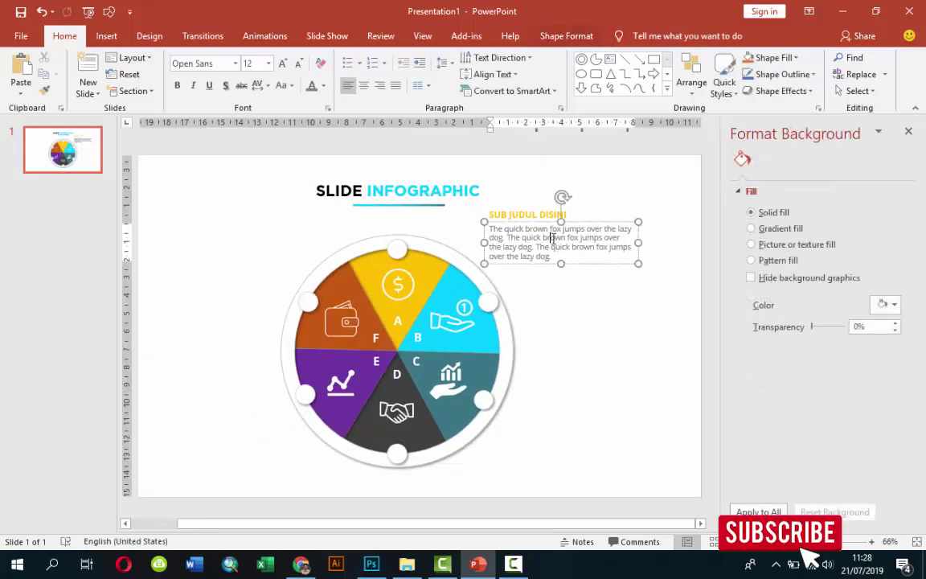
pyautogui.keyDown('shift'); pyautogui.click(548, 216); pyautogui.keyUp('shift')
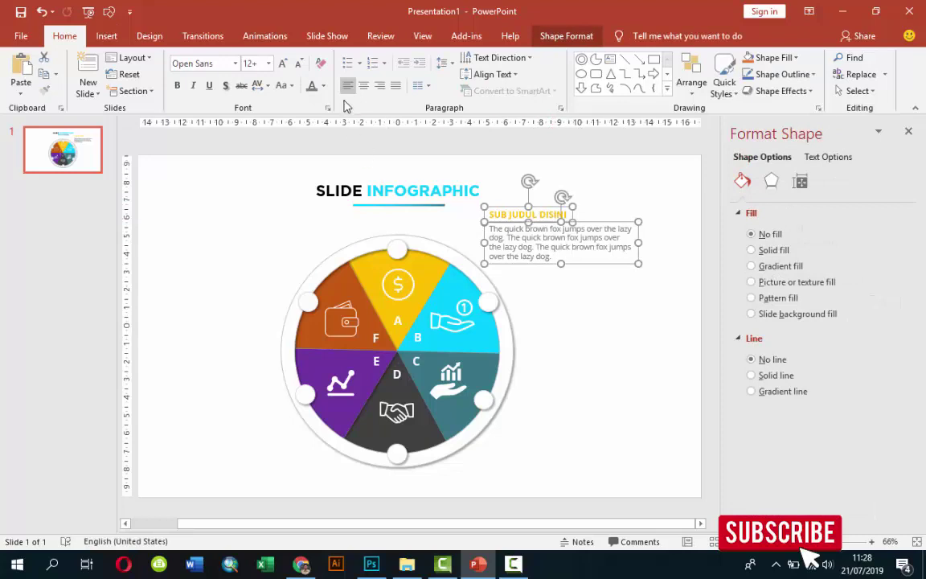
pyautogui.hotkey('ctrl', 'd')
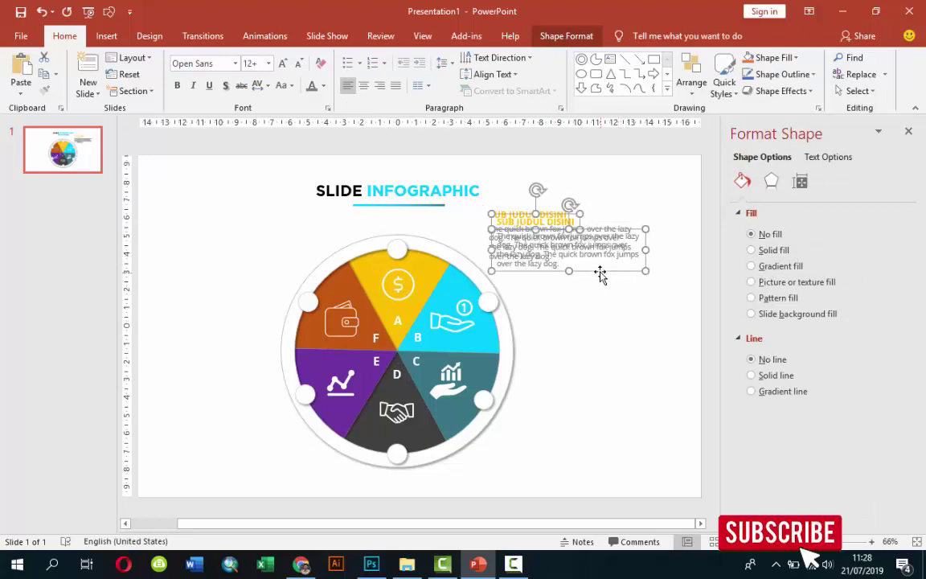
pyautogui.moveTo(600, 274); pyautogui.dragTo(636, 340)
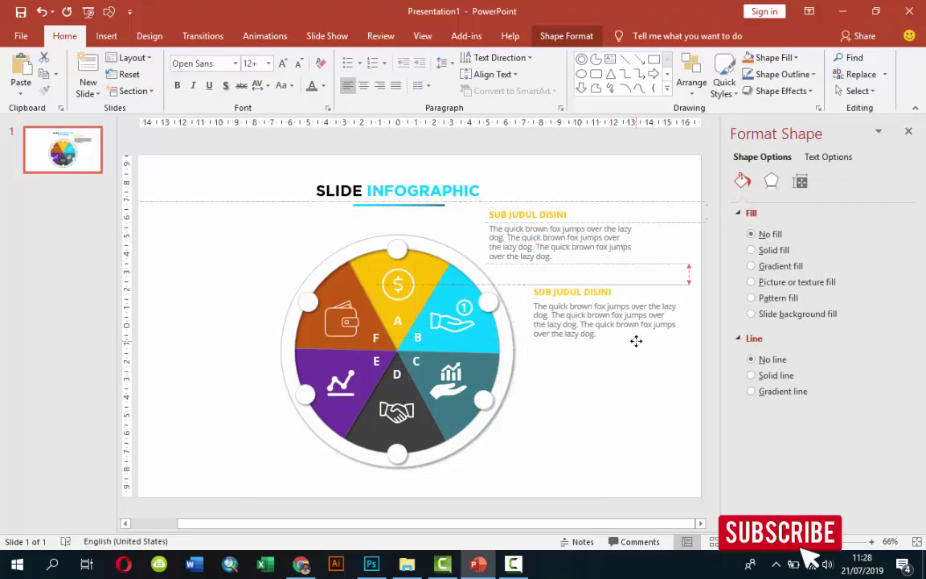
pyautogui.click(593, 291)
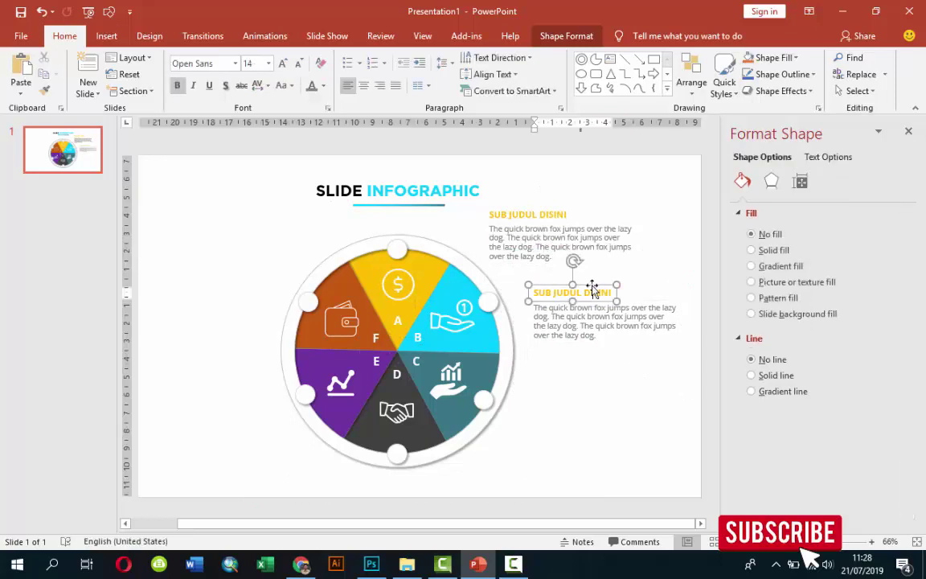
pyautogui.click(323, 85)
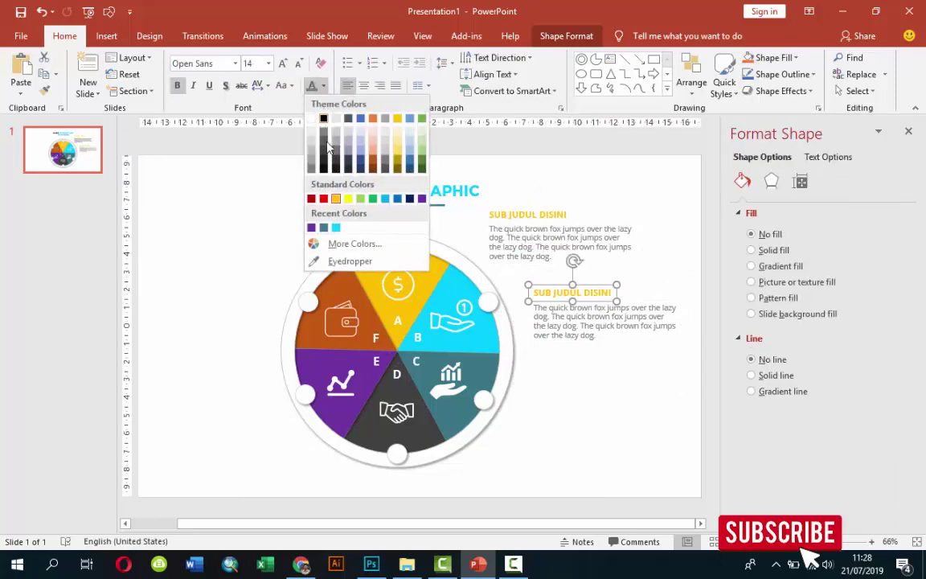
pyautogui.click(336, 228)
# Copy the pair further down the right side and colour its heading dark slate.
pyautogui.keyDown('shift'); pyautogui.click(553, 328); pyautogui.keyUp('shift')
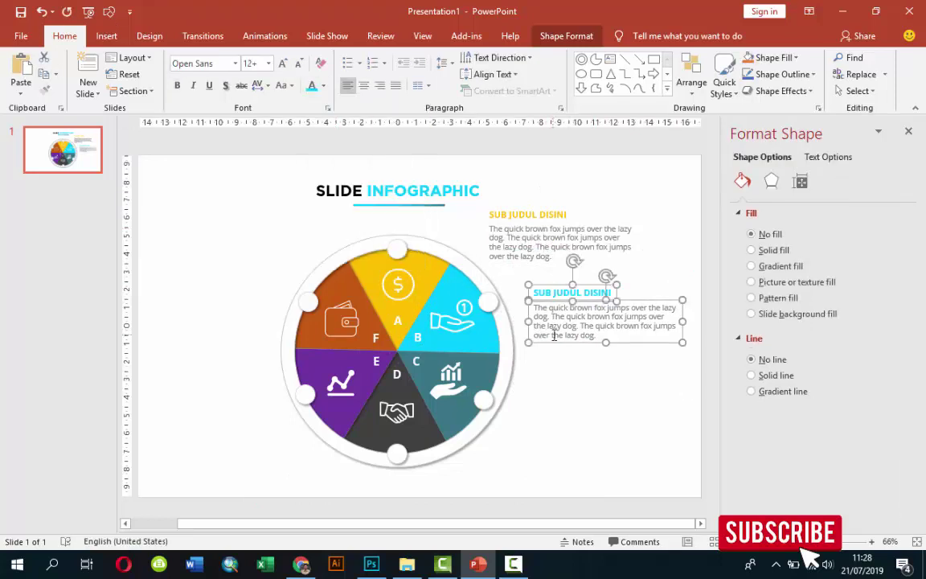
pyautogui.moveTo(553, 336)
pyautogui.mouseDown()
pyautogui.moveTo(578, 443)
pyautogui.moveTo(573, 434)
pyautogui.mouseUp()
pyautogui.click(581, 441)
pyautogui.click(565, 376)
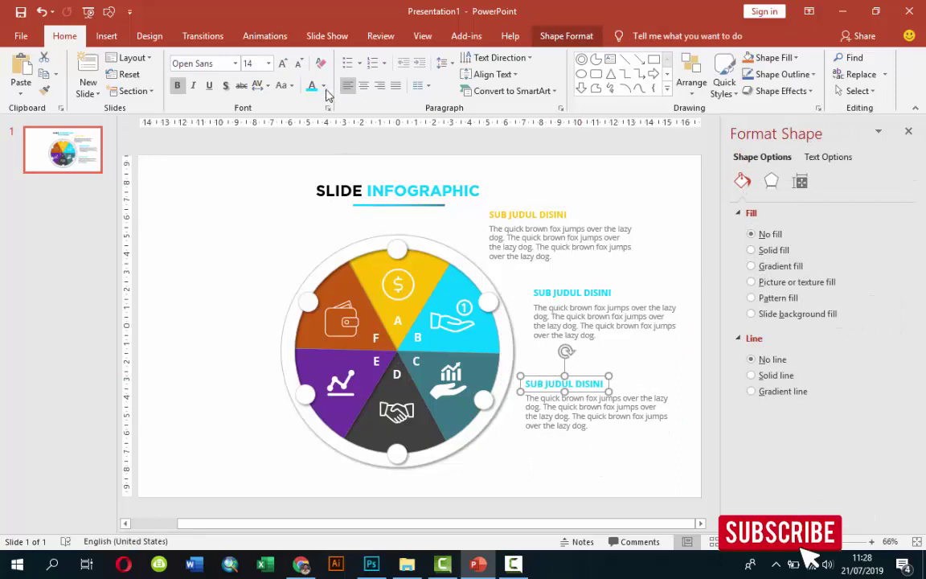
pyautogui.click(323, 86)
pyautogui.click(297, 219)
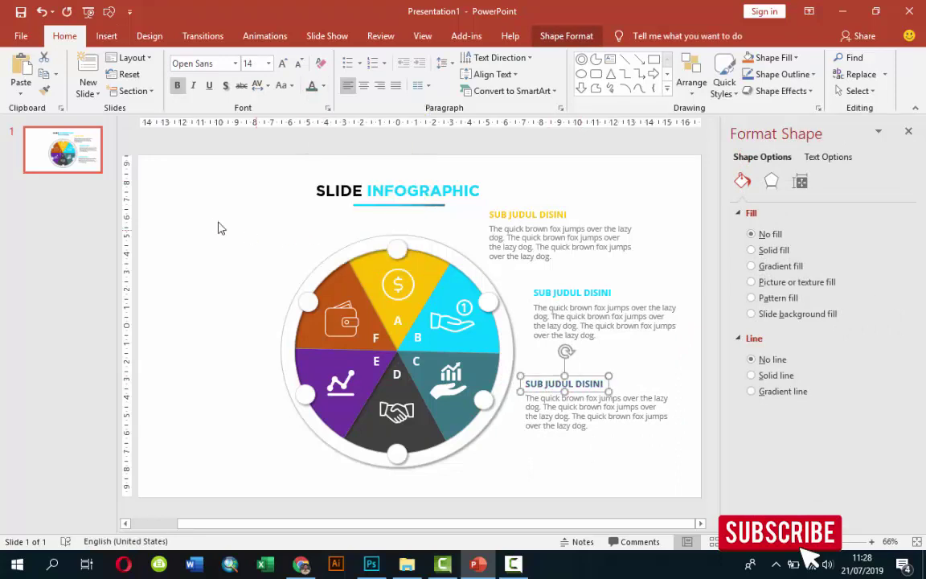
pyautogui.click(221, 228)
# Copy a pair toward the circle's bottom with a dark-blue heading, then copy it to the left.
pyautogui.click(580, 382)
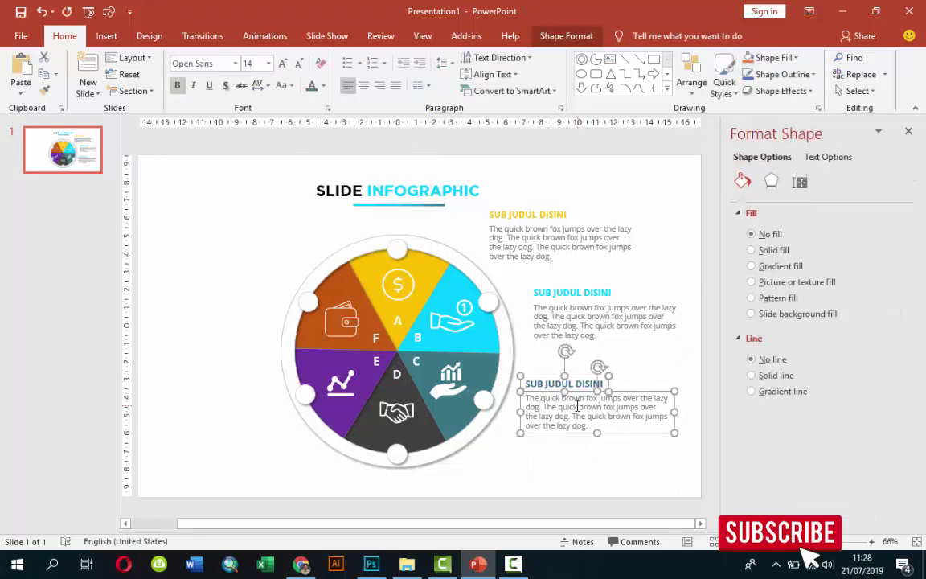
pyautogui.moveTo(569, 405)
pyautogui.mouseDown()
pyautogui.moveTo(577, 413)
pyautogui.moveTo(531, 437)
pyautogui.mouseUp()
pyautogui.click(636, 445)
pyautogui.click(514, 445)
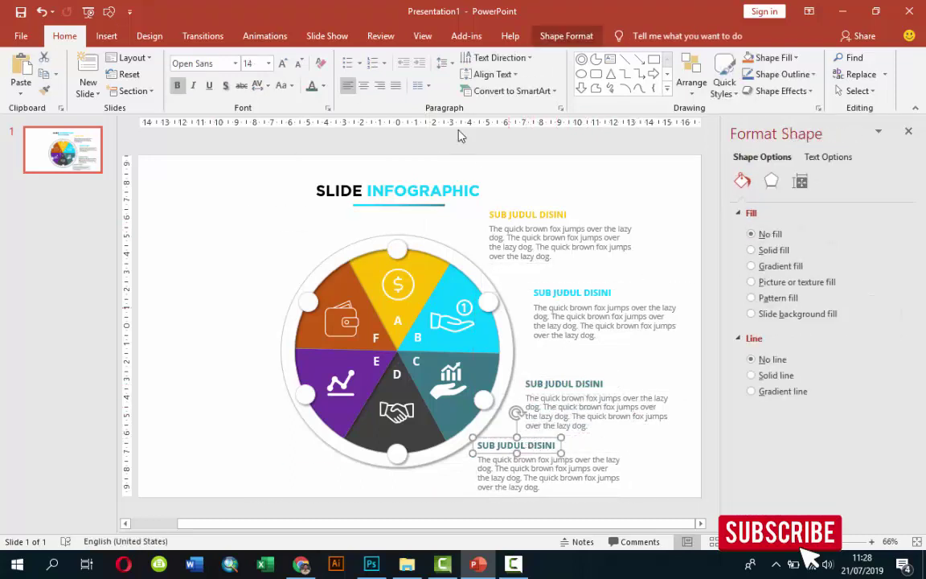
pyautogui.click(324, 86)
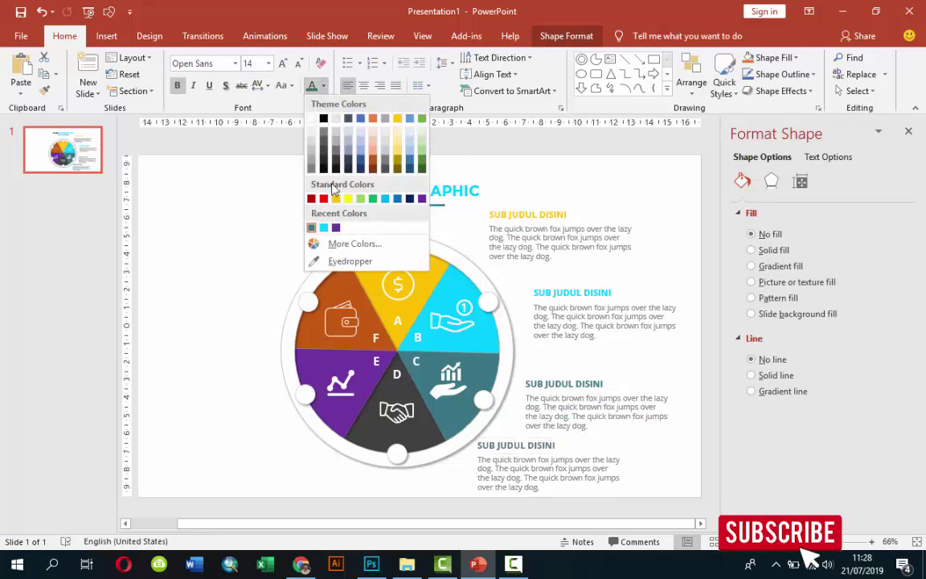
pyautogui.click(409, 201)
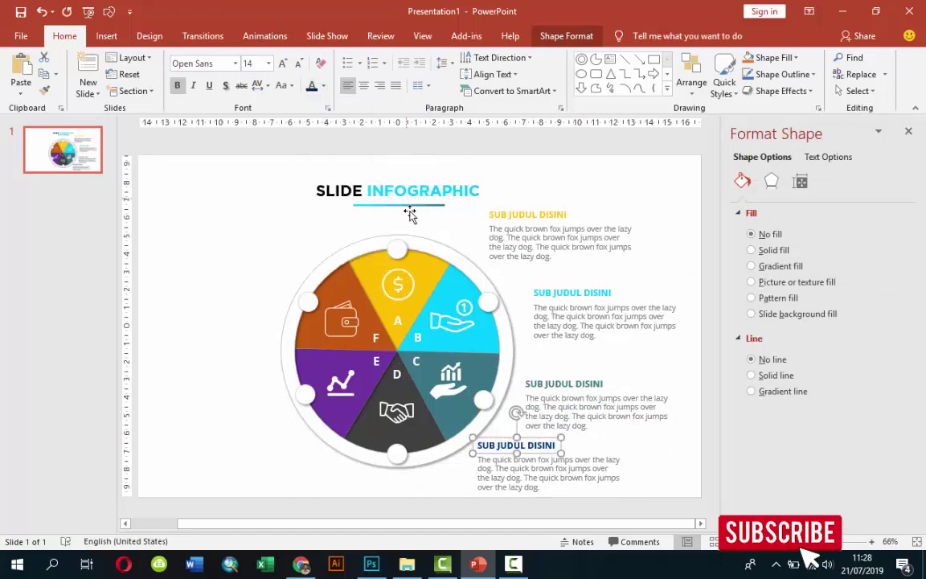
pyautogui.click(589, 455)
pyautogui.moveTo(591, 459)
pyautogui.mouseDown()
pyautogui.moveTo(282, 439)
pyautogui.moveTo(258, 424)
pyautogui.mouseUp()
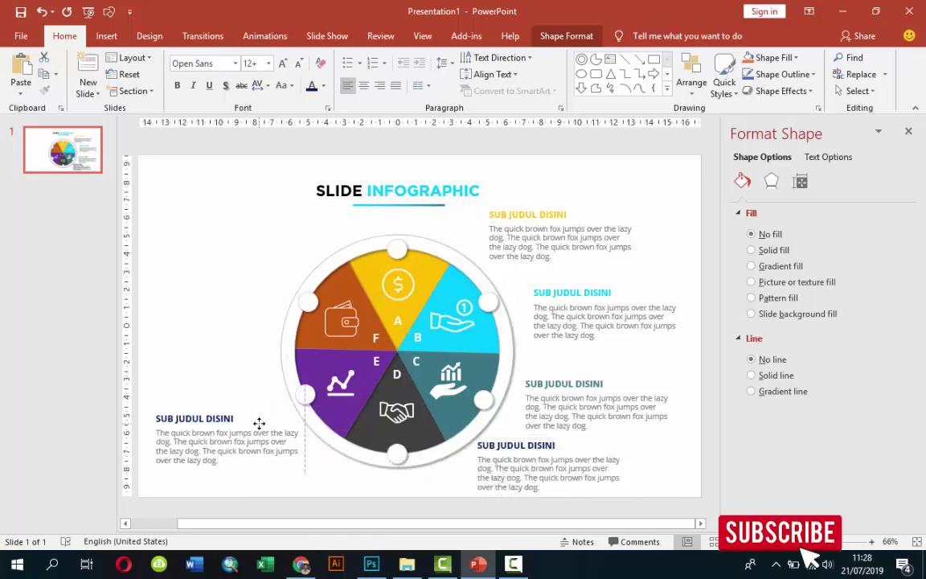
# Make the left copy's heading purple and right-align its heading and paragraph.
pyautogui.click(249, 393)
pyautogui.click(223, 410)
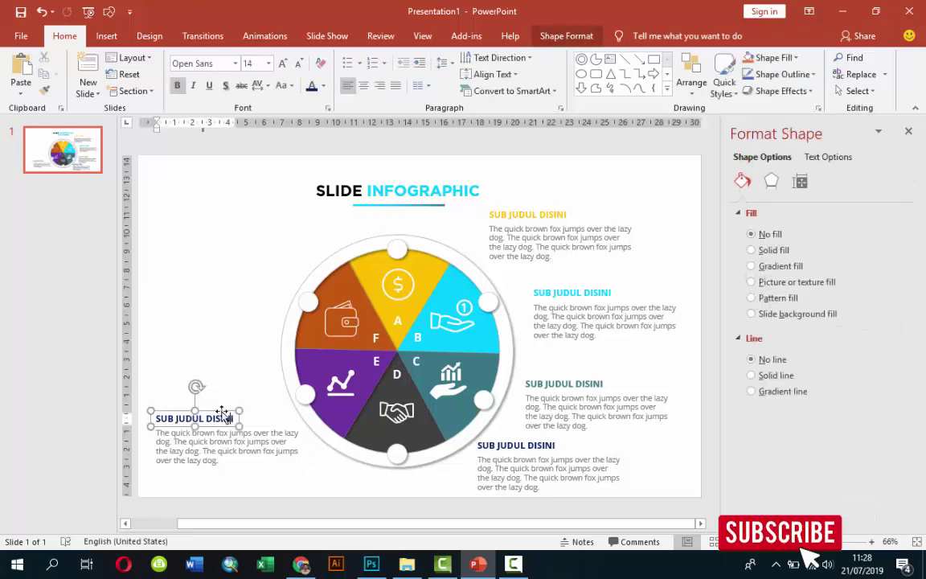
pyautogui.press('Escape')
pyautogui.click(323, 86)
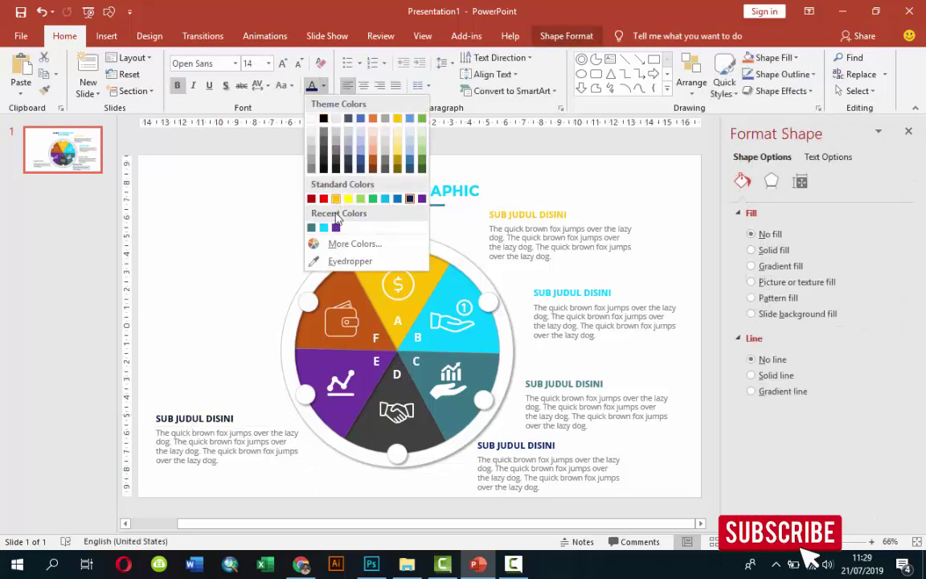
pyautogui.click(312, 226)
pyautogui.keyDown('shift'); pyautogui.click(241, 439); pyautogui.keyUp('shift')
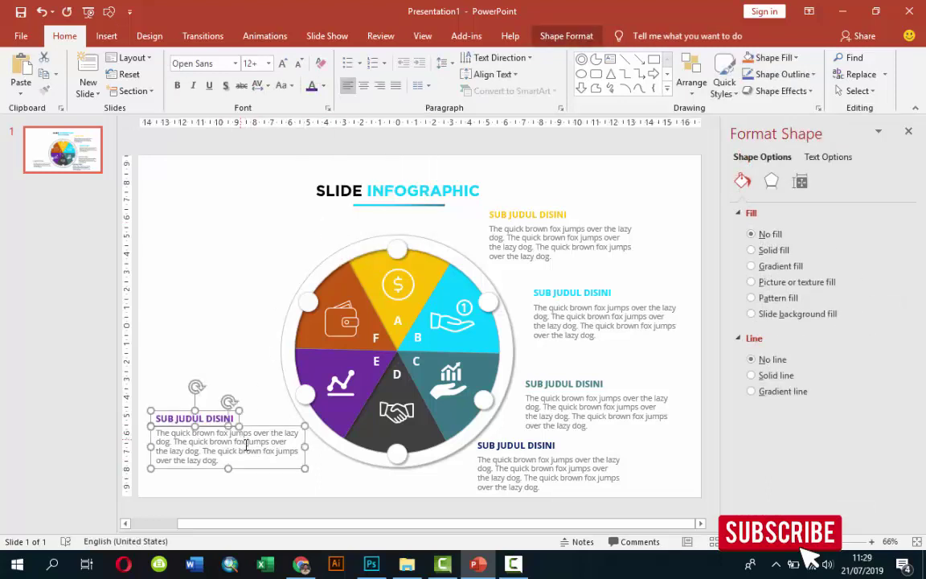
pyautogui.click(170, 523)
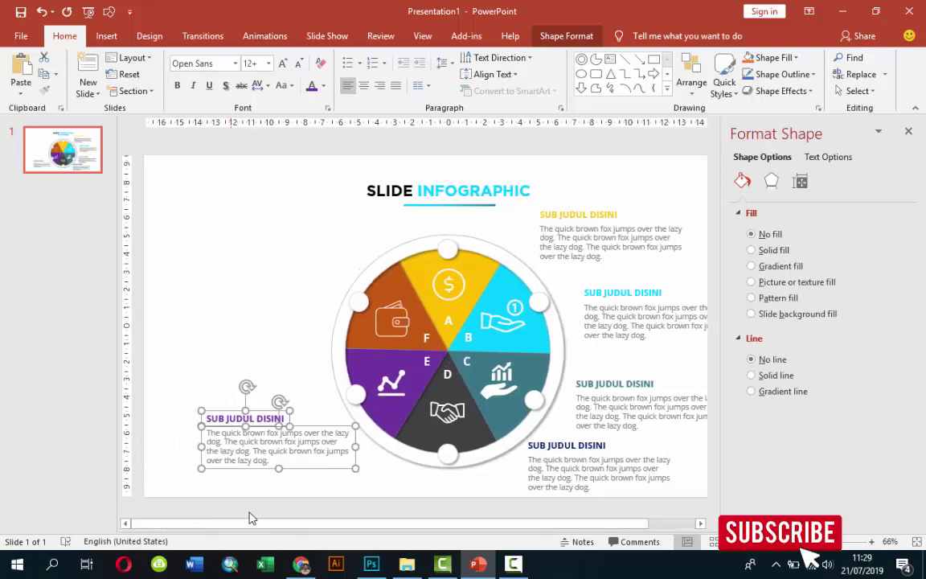
pyautogui.click(379, 85)
# Shift the left paragraph slightly left and copy it up to the circle's upper left.
pyautogui.click(304, 435)
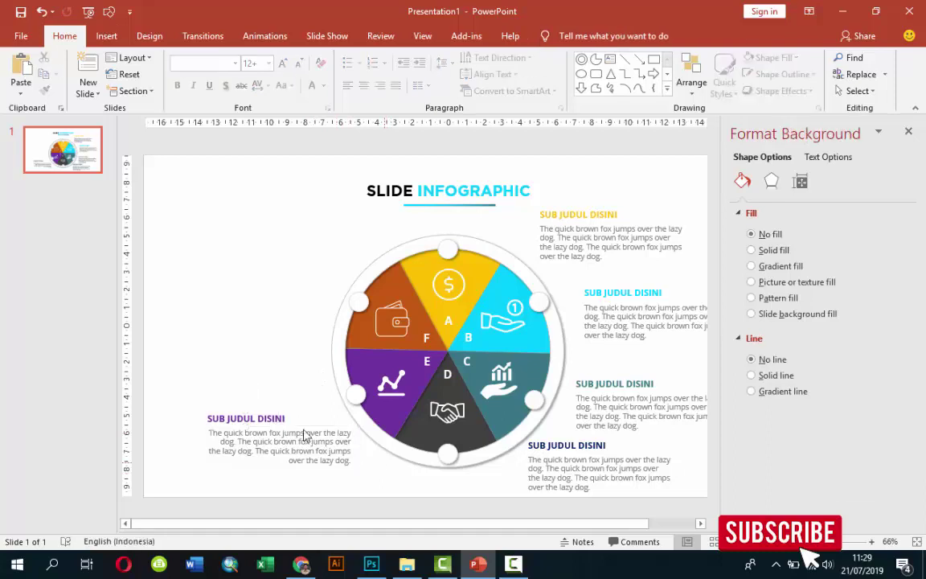
pyautogui.click(245, 418)
pyautogui.click(306, 432)
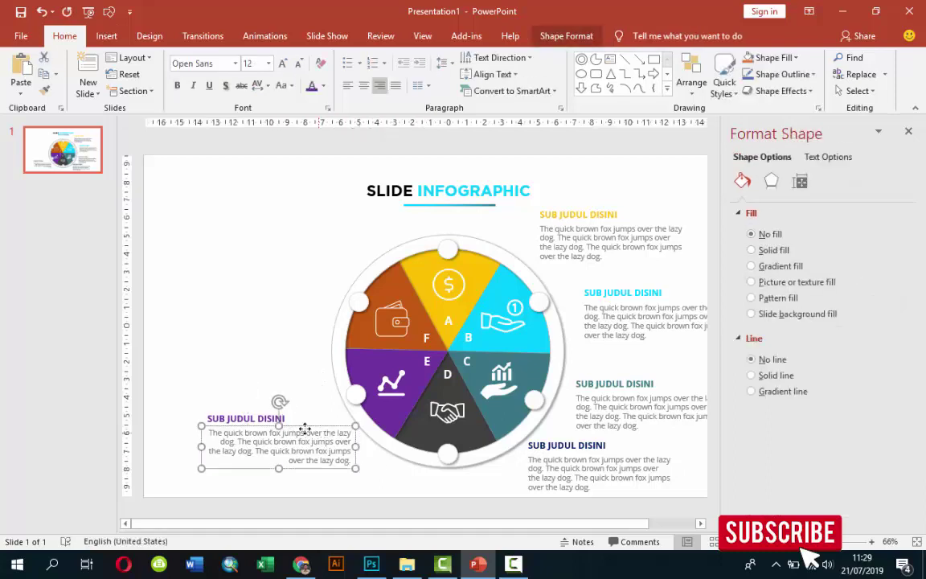
pyautogui.moveTo(323, 426)
pyautogui.mouseDown()
pyautogui.moveTo(287, 427)
pyautogui.moveTo(300, 410)
pyautogui.mouseUp()
pyautogui.click(281, 417)
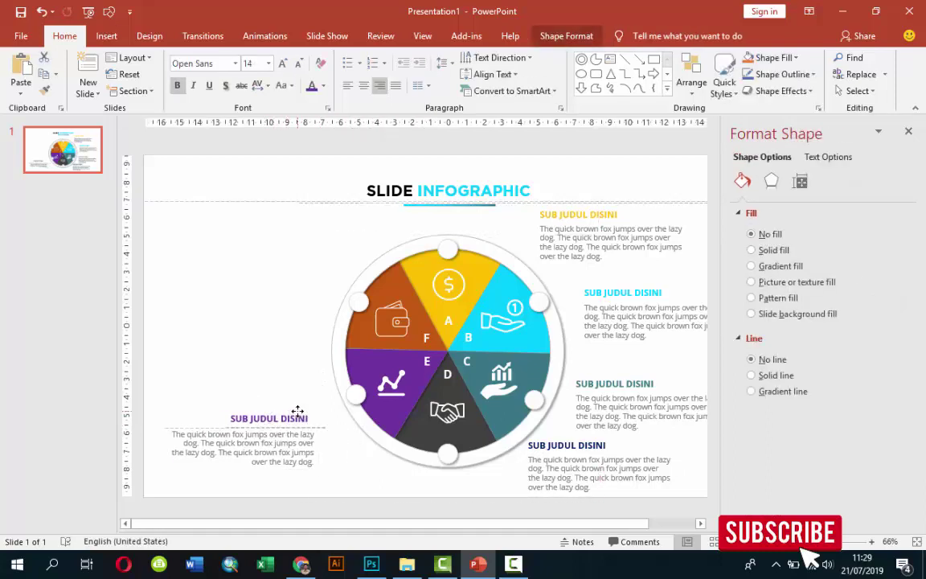
pyautogui.click(304, 420)
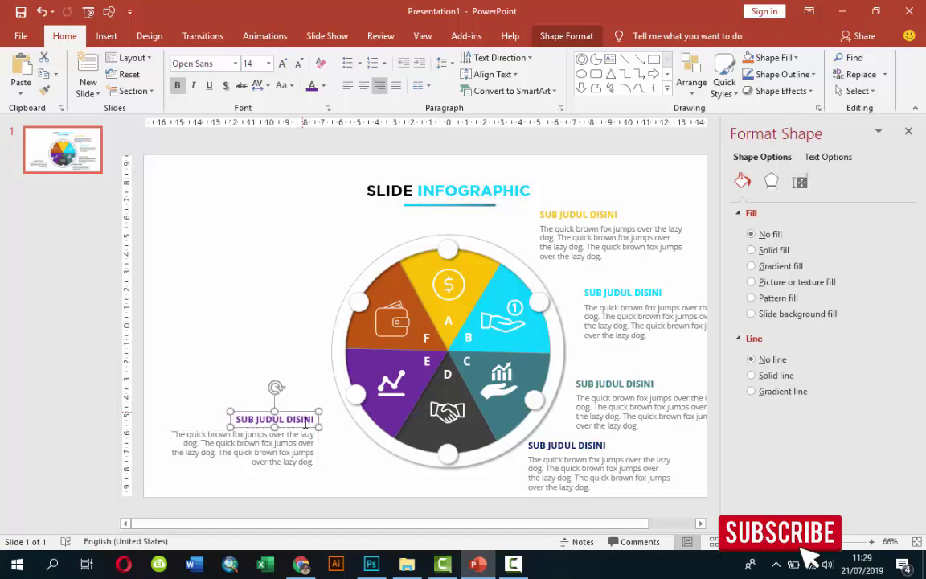
pyautogui.click(305, 439)
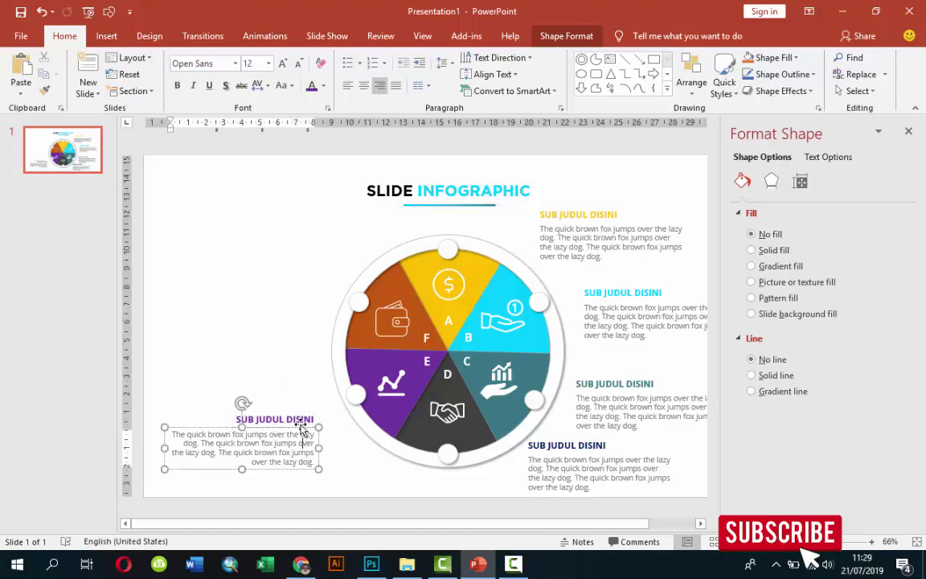
pyautogui.keyDown('shift'); pyautogui.click(312, 413); pyautogui.keyUp('shift')
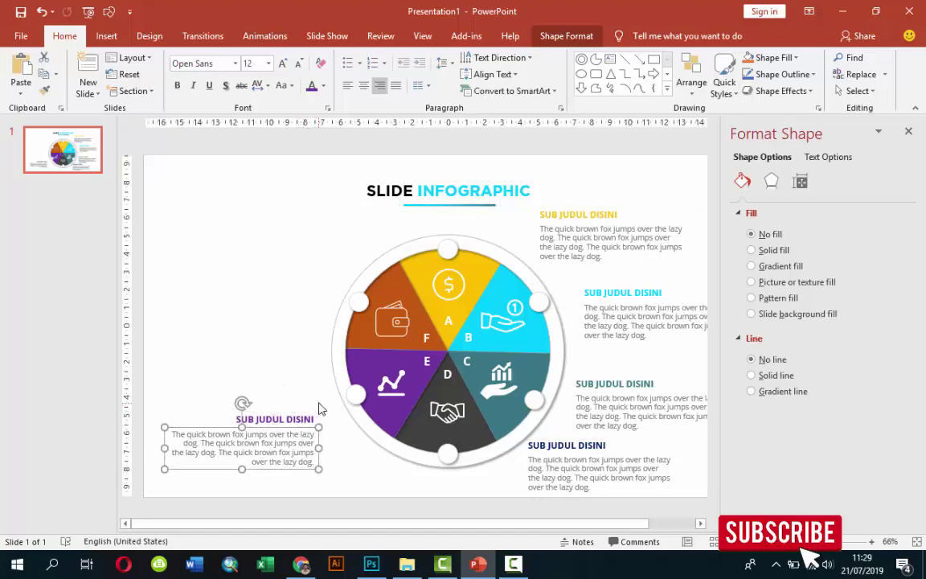
pyautogui.moveTo(301, 427); pyautogui.dragTo(309, 435)
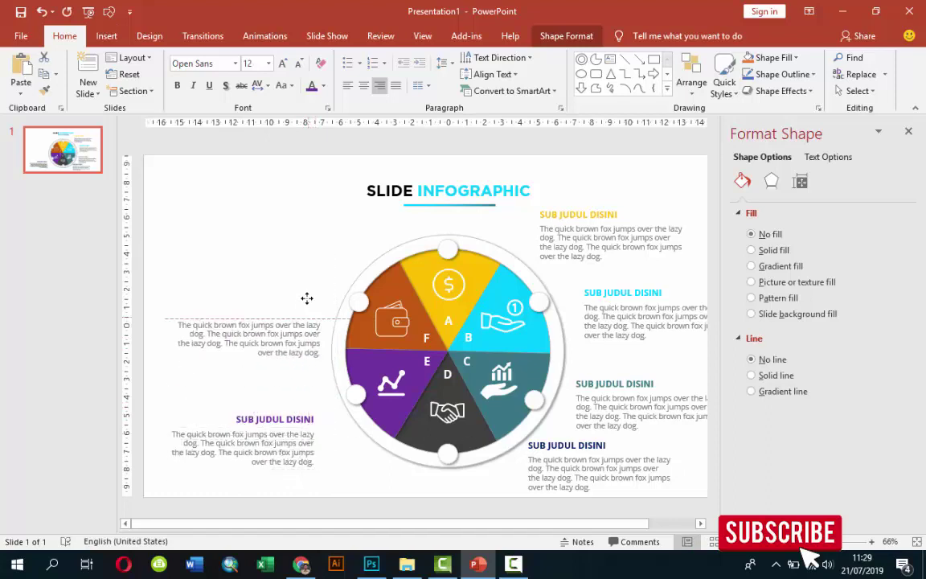
pyautogui.moveTo(316, 357); pyautogui.dragTo(299, 289)
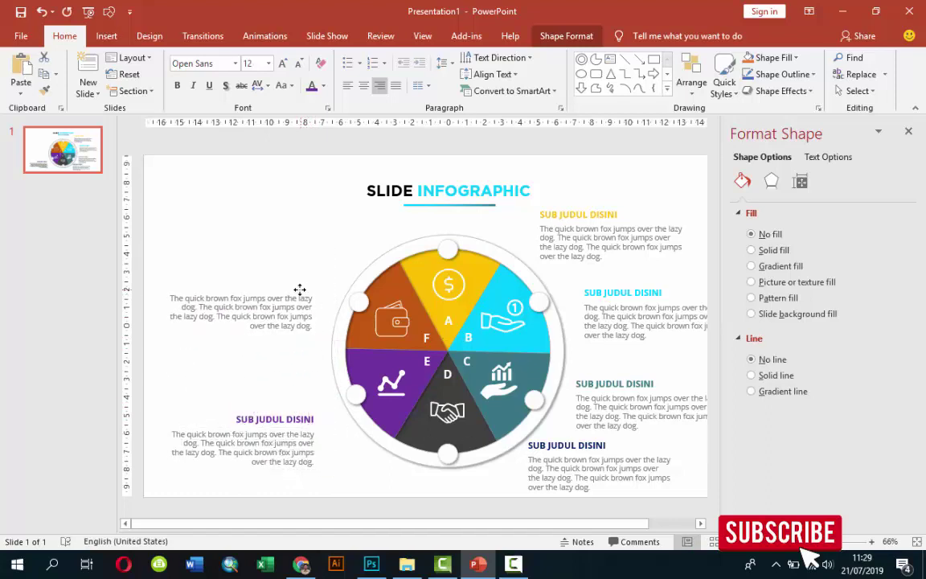
# Copy the heading above the upper-left paragraph and colour it orange to match wedge F.
pyautogui.click(295, 414)
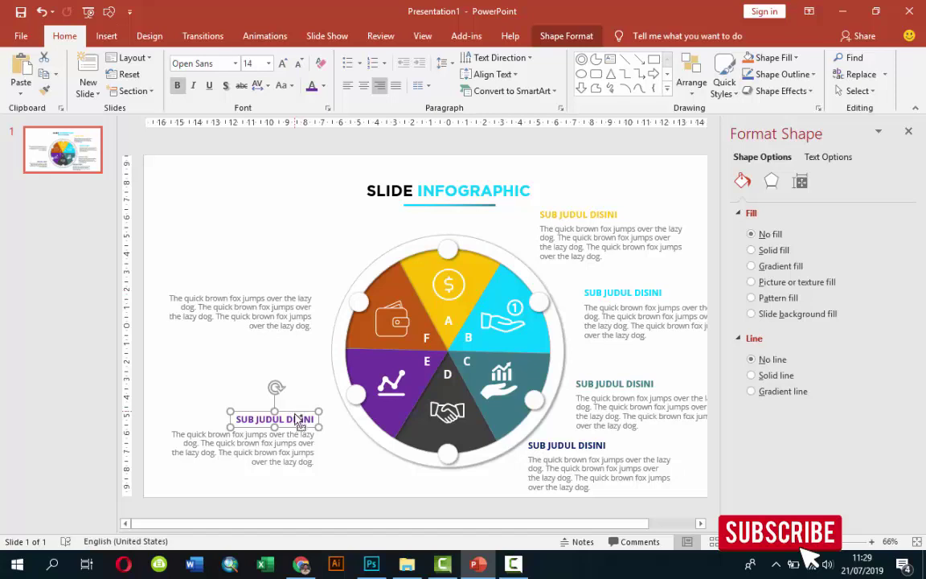
pyautogui.moveTo(299, 420); pyautogui.dragTo(291, 279)
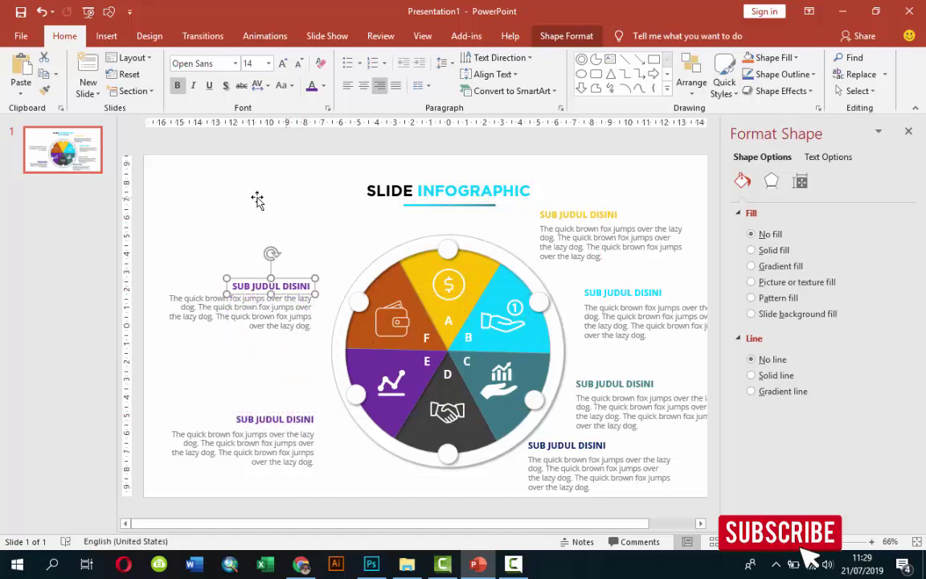
pyautogui.click(324, 88)
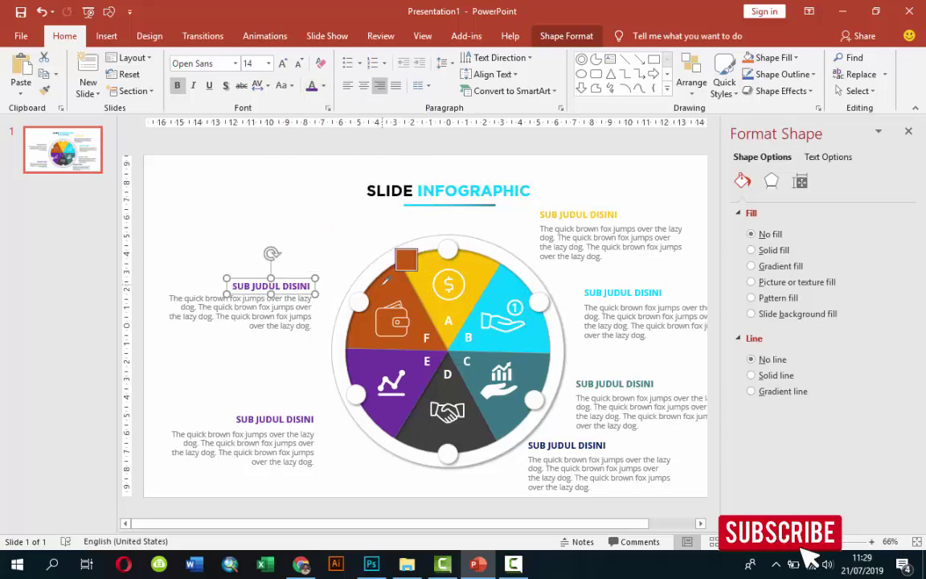
pyautogui.click(304, 229)
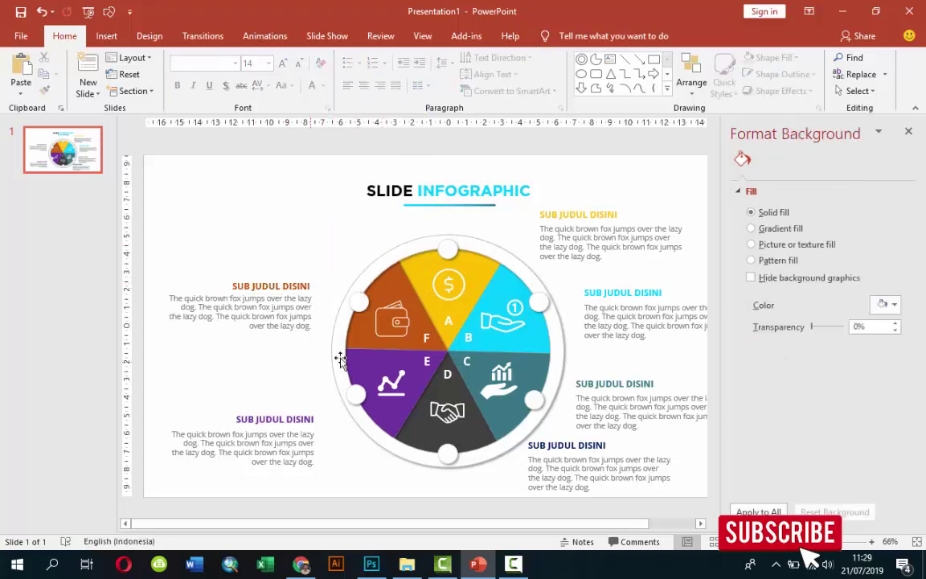
# Raise the orange pair and move the purple pair up beside wedge E.
pyautogui.scroll(-1, 576, 412)
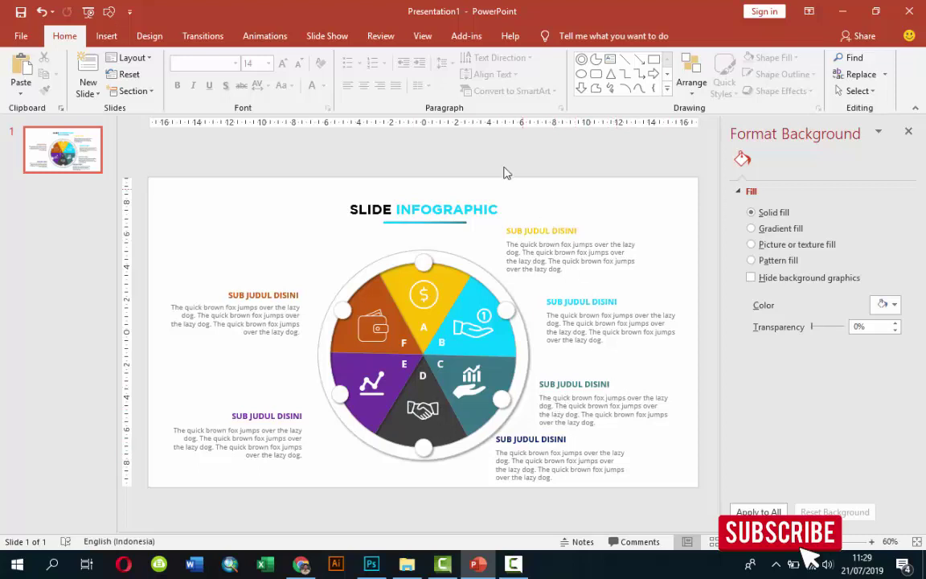
pyautogui.click(261, 296)
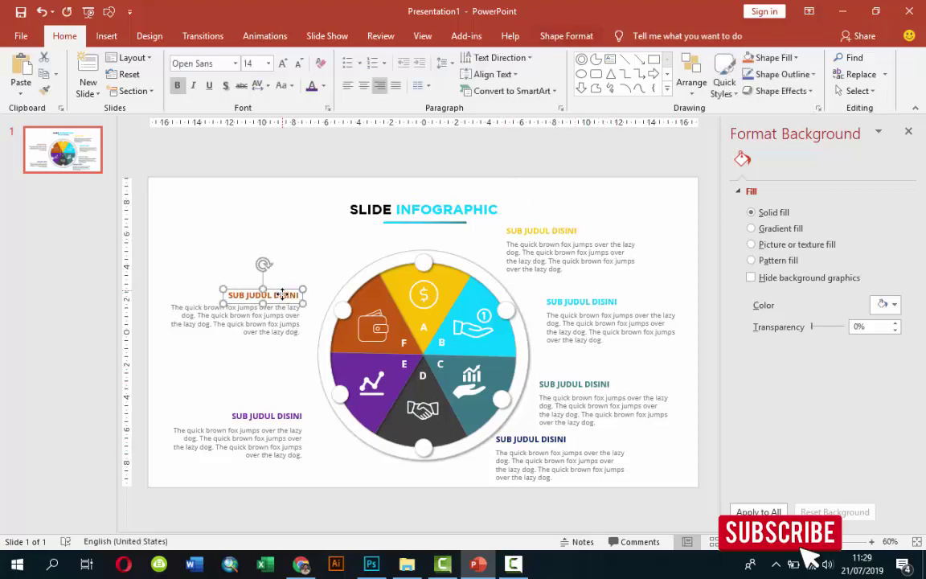
pyautogui.moveTo(282, 282); pyautogui.dragTo(284, 249)
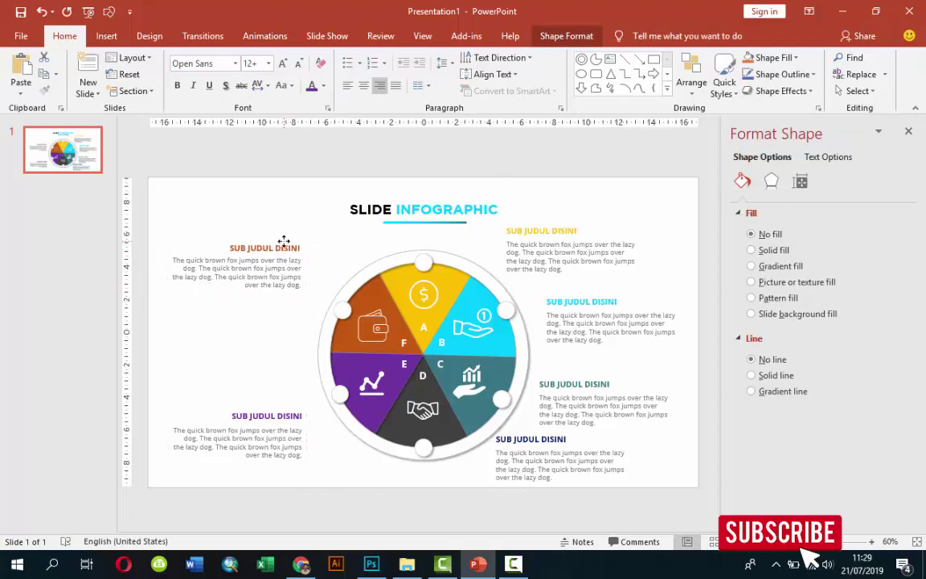
pyautogui.moveTo(284, 250); pyautogui.dragTo(268, 285)
pyautogui.click(265, 418)
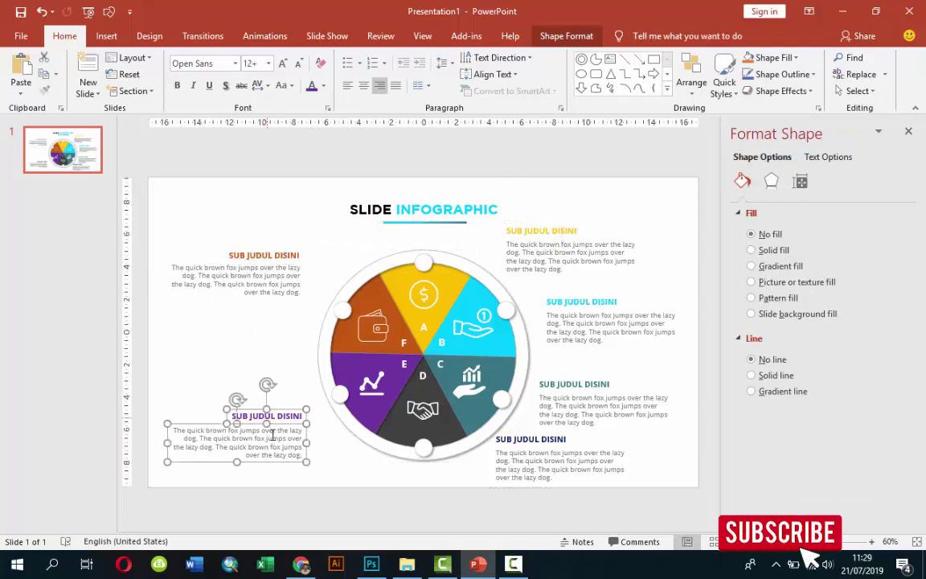
pyautogui.moveTo(269, 414); pyautogui.dragTo(273, 357)
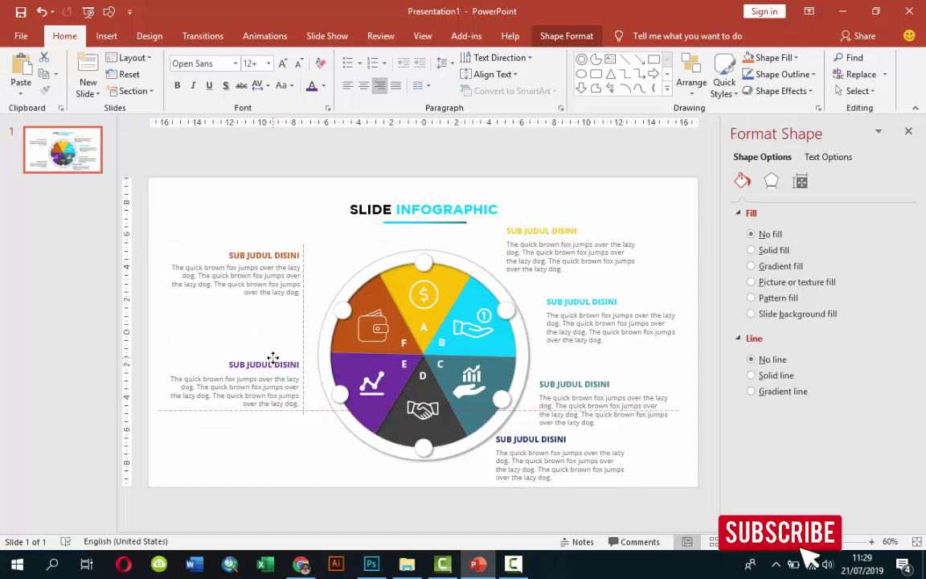
# Move the navy pair to the lower left and right-align its text and boxes.
pyautogui.click(527, 439)
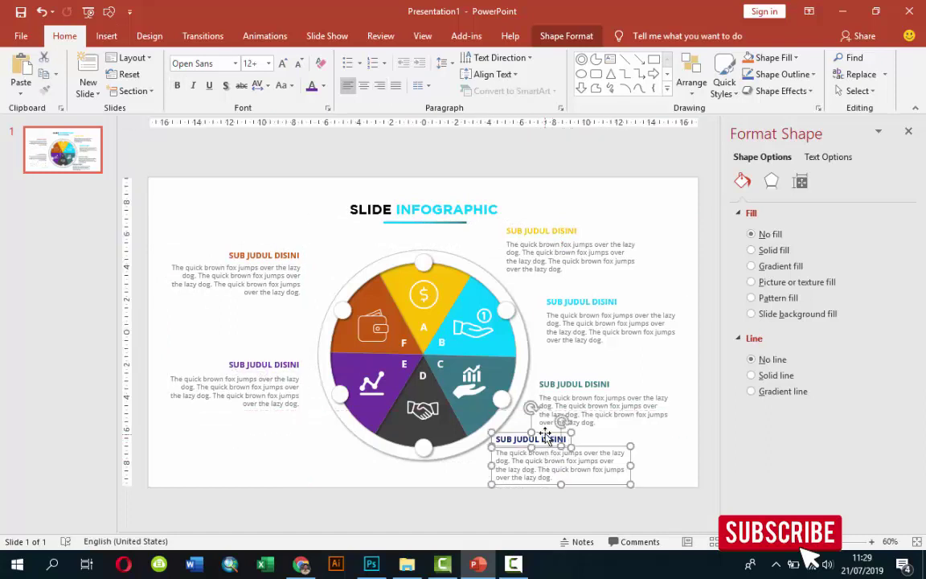
pyautogui.moveTo(546, 435); pyautogui.dragTo(289, 408)
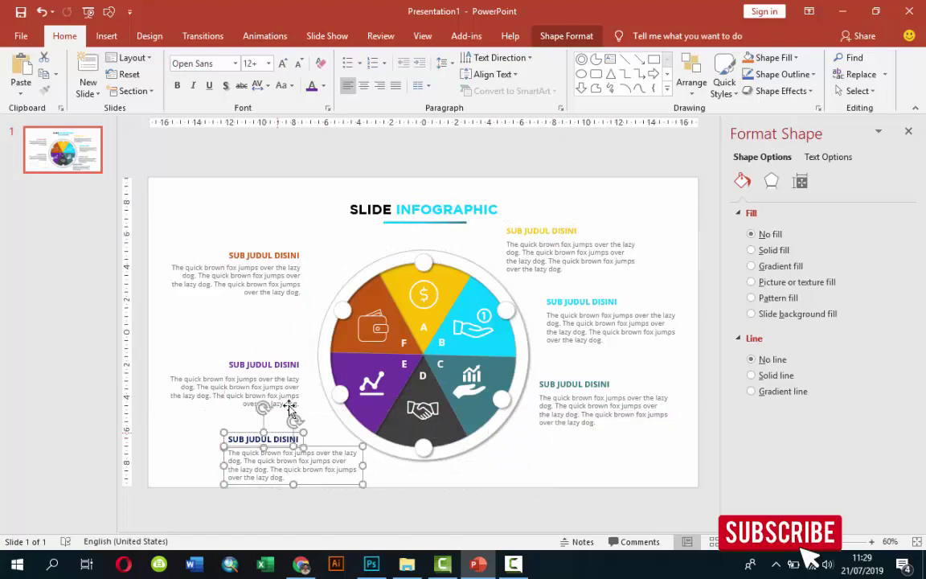
pyautogui.click(380, 84)
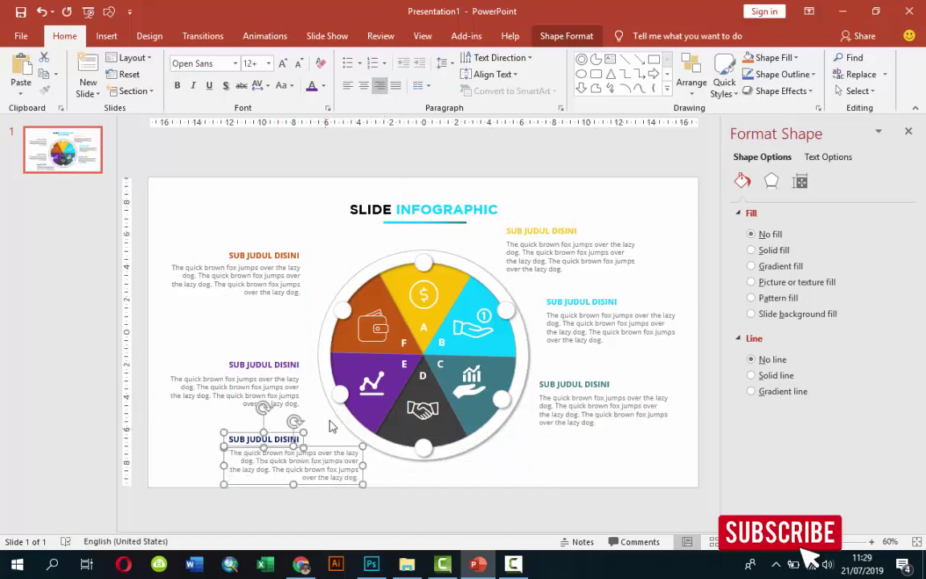
pyautogui.click(567, 36)
pyautogui.click(759, 58)
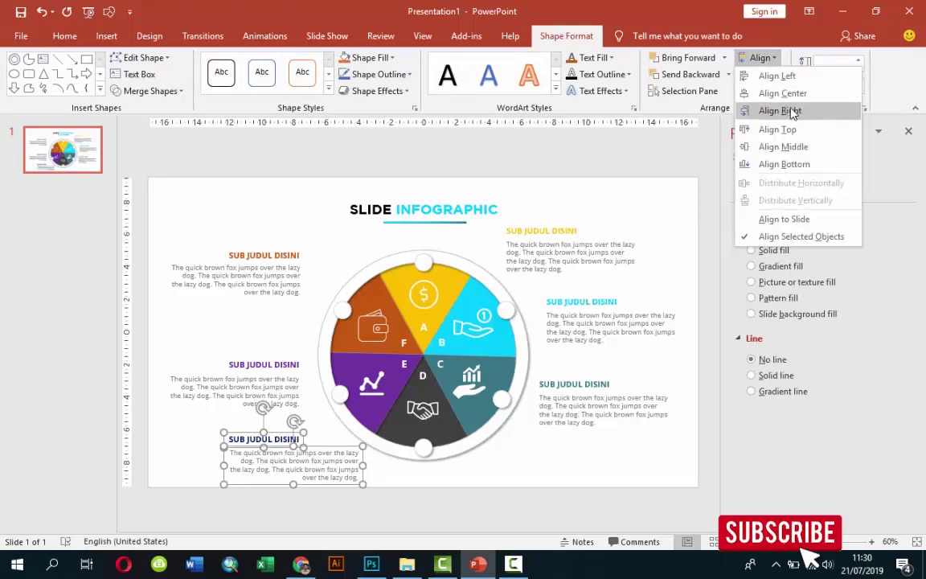
pyautogui.click(793, 114)
pyautogui.moveTo(349, 447); pyautogui.dragTo(312, 445)
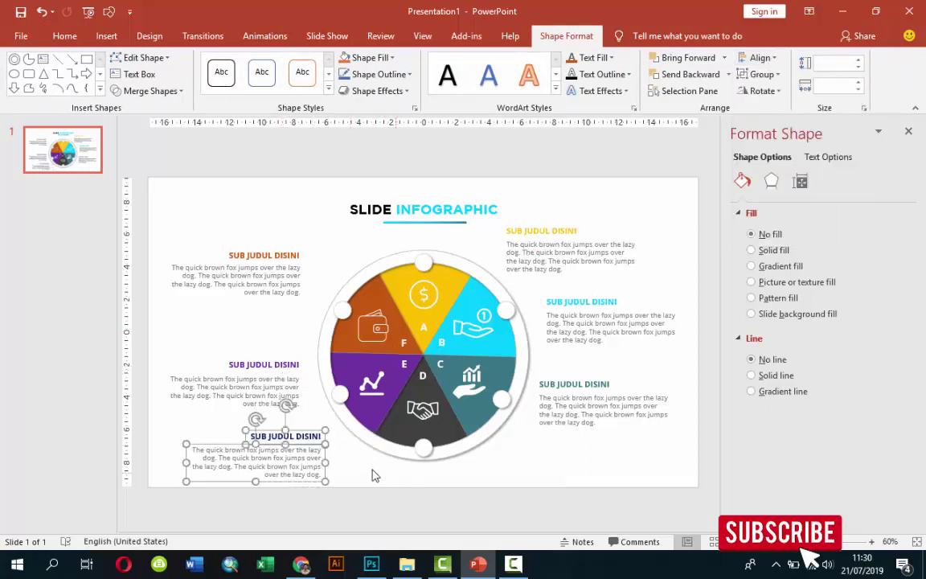
pyautogui.click(561, 466)
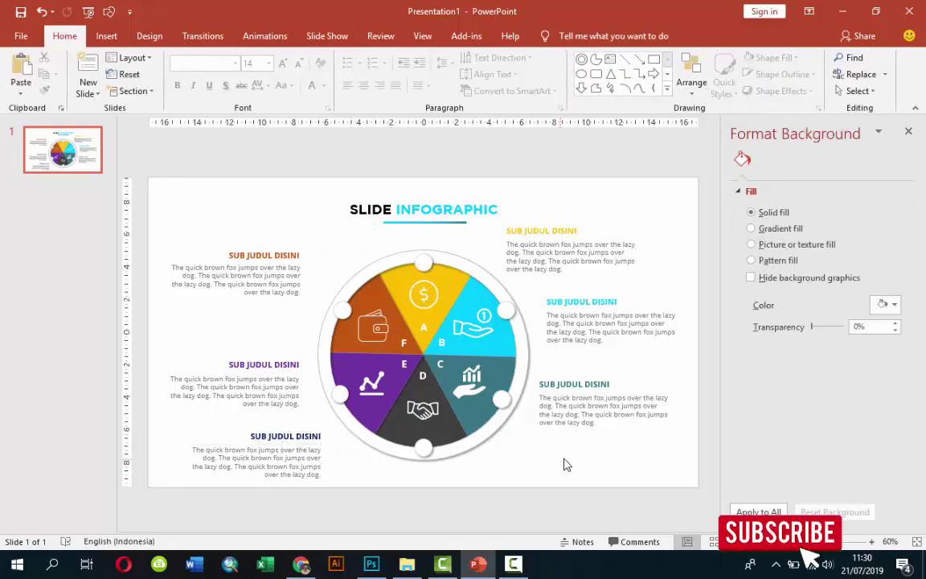
# Shift the teal, cyan and yellow pairs slightly lower so they sit evenly spaced on the right.
pyautogui.click(567, 401)
pyautogui.keyDown('shift'); pyautogui.click(567, 391); pyautogui.keyUp('shift')
pyautogui.moveTo(567, 394)
pyautogui.mouseDown()
pyautogui.moveTo(555, 438)
pyautogui.moveTo(568, 399)
pyautogui.mouseUp()
pyautogui.click(591, 353)
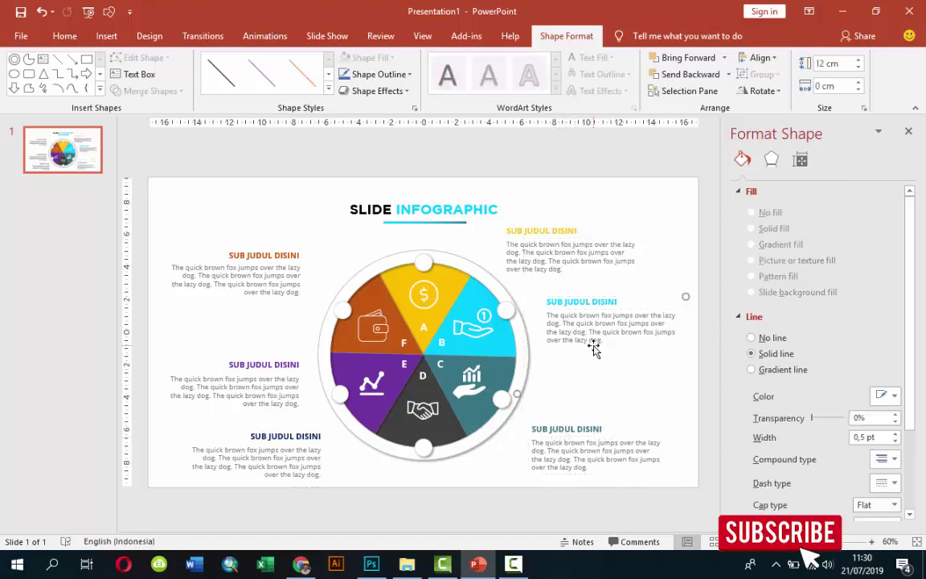
pyautogui.click(590, 309)
pyautogui.keyDown('shift'); pyautogui.click(589, 300); pyautogui.keyUp('shift')
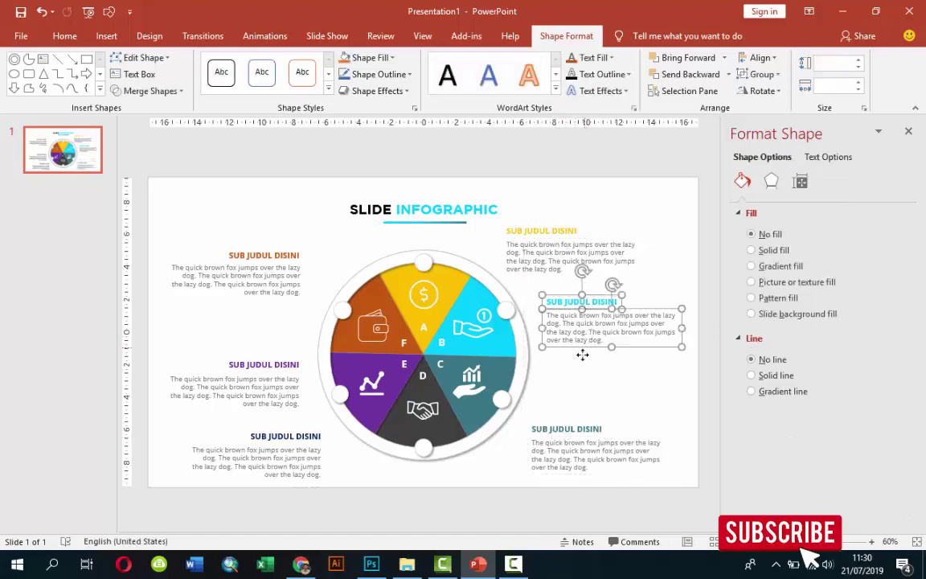
pyautogui.moveTo(582, 344); pyautogui.dragTo(579, 355)
pyautogui.click(560, 261)
pyautogui.keyDown('shift'); pyautogui.click(553, 229); pyautogui.keyUp('shift')
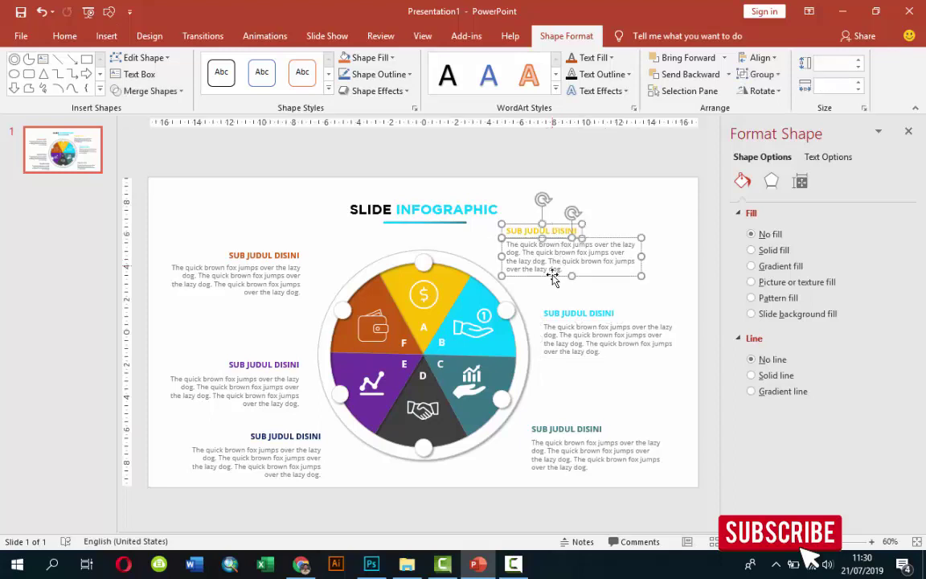
pyautogui.moveTo(555, 274); pyautogui.dragTo(557, 286)
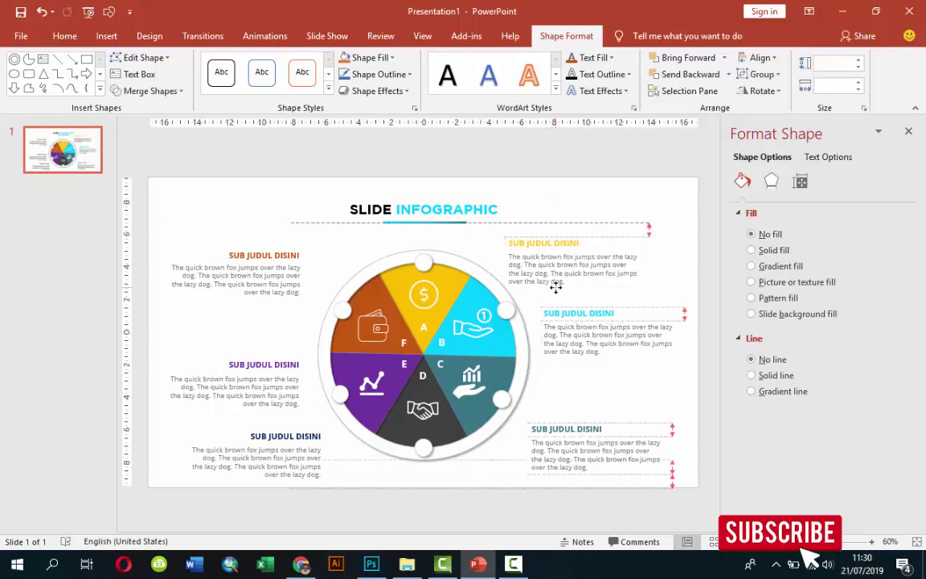
pyautogui.click(572, 205)
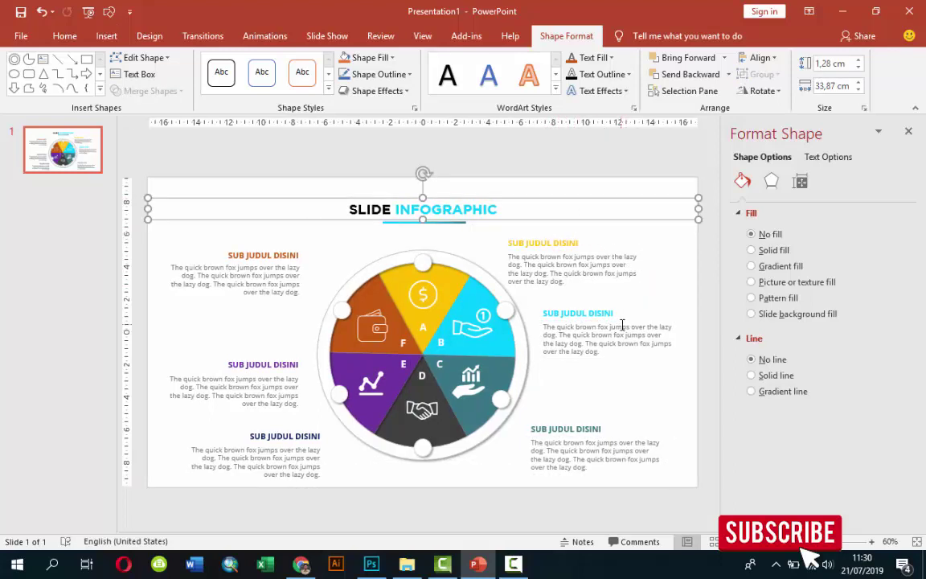
pyautogui.click(537, 185)
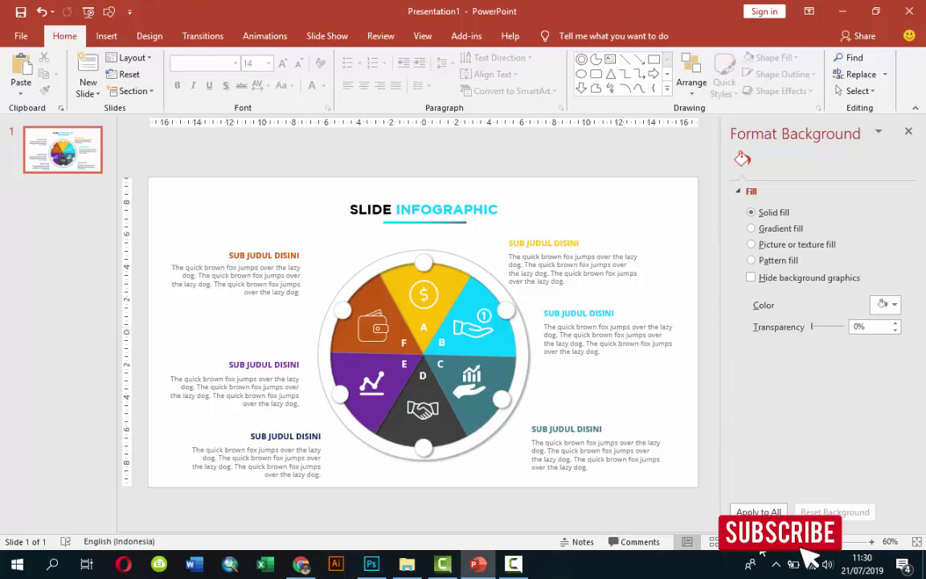
pyautogui.press('F5')
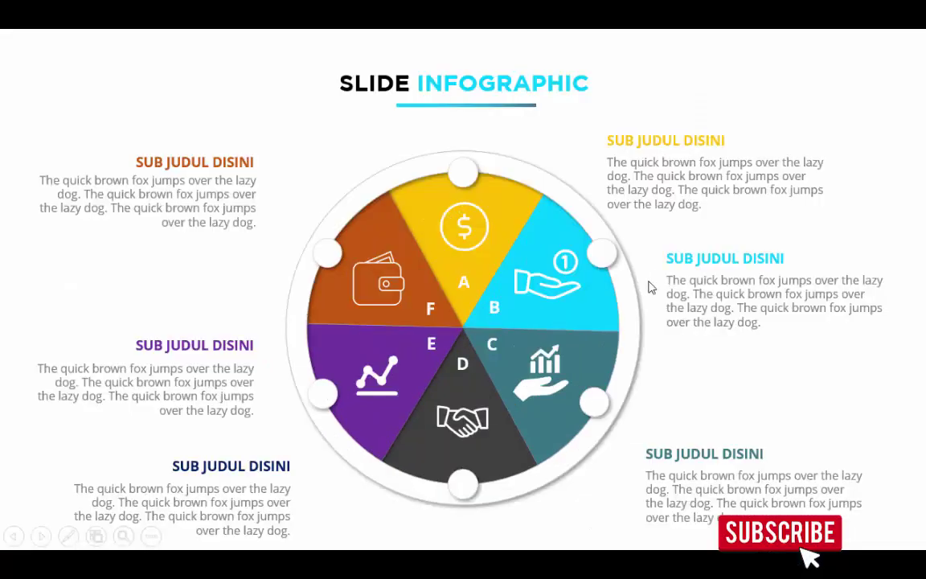
pyautogui.press('Escape')
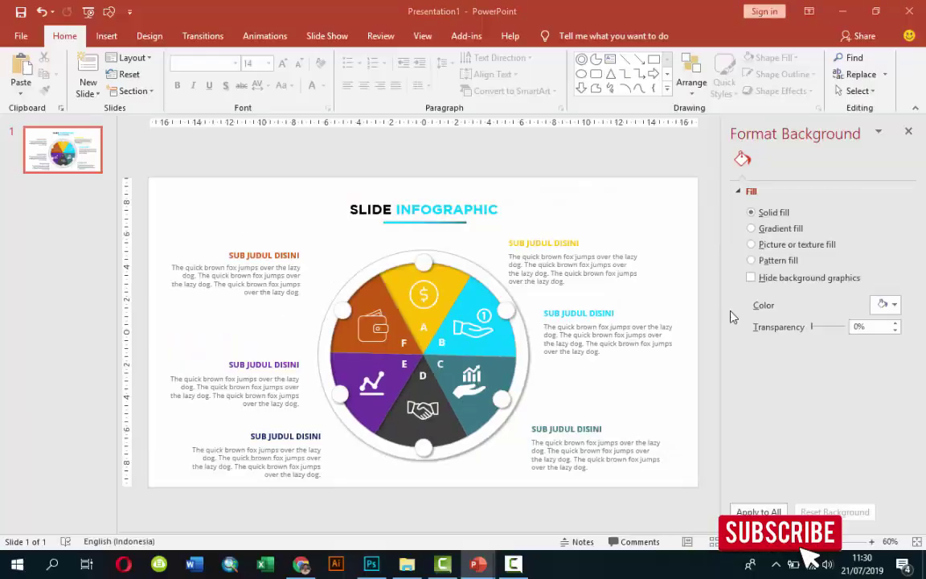
pyautogui.click(582, 209)
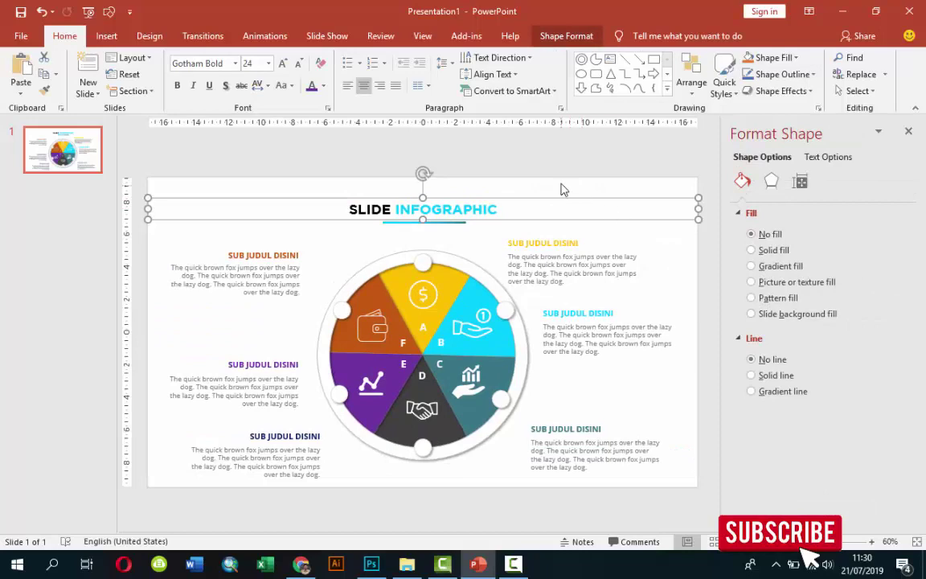
pyautogui.click(561, 188)
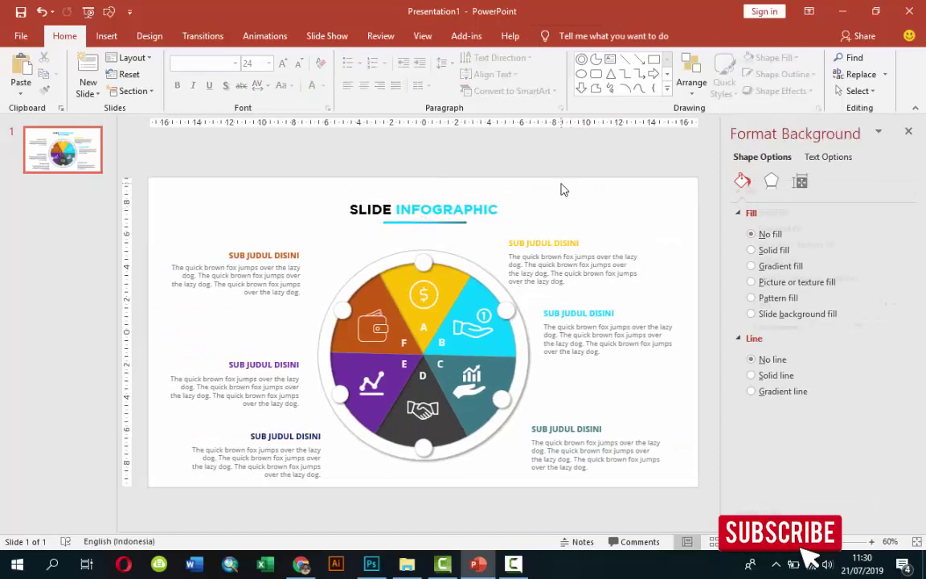
# Close the Format Background pane, check the Animations options, and return to Home.
pyautogui.click(907, 132)
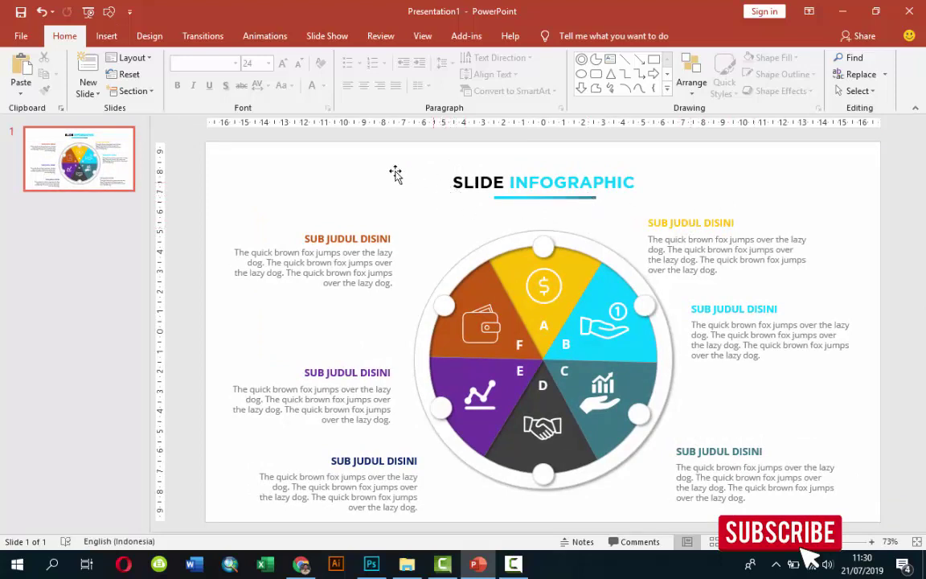
pyautogui.click(249, 40)
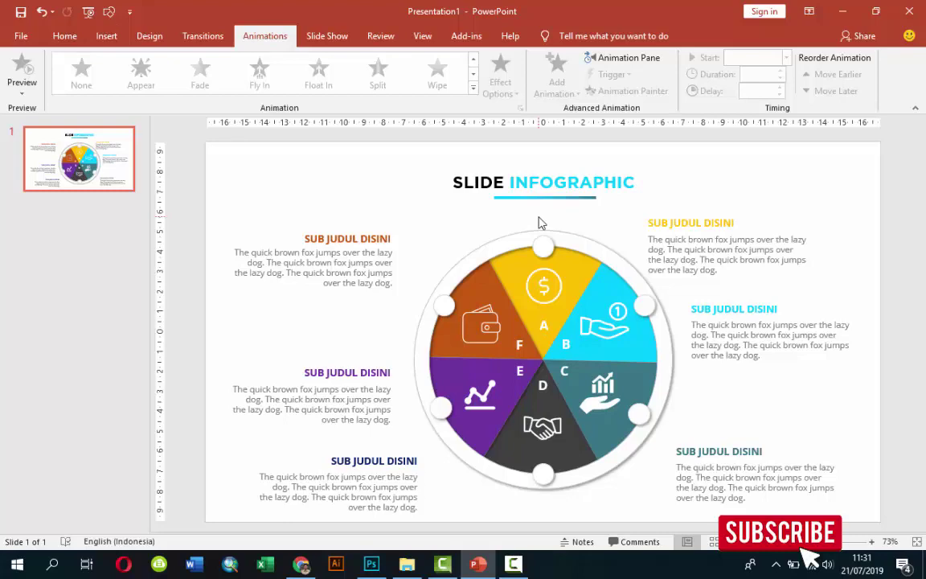
pyautogui.keyDown('ctrl'); pyautogui.scroll(-3, 540, 222); pyautogui.keyUp('ctrl')
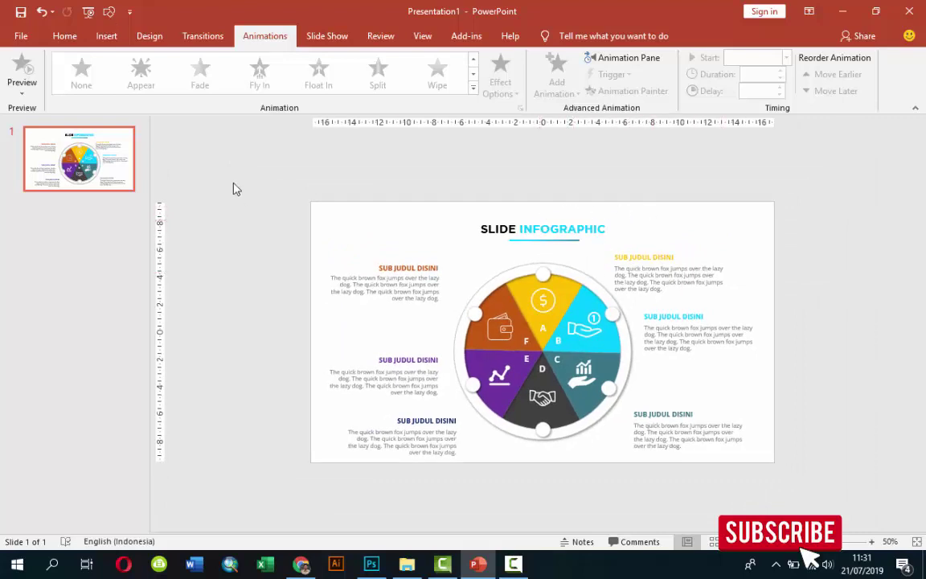
pyautogui.click(65, 37)
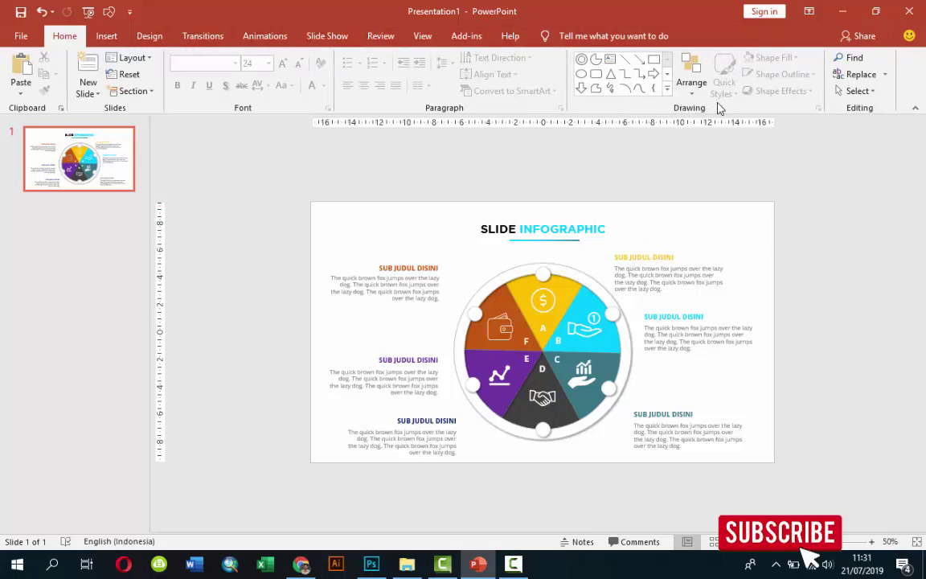
# Open the Selection Pane and hide every object on the slide.
pyautogui.click(691, 87)
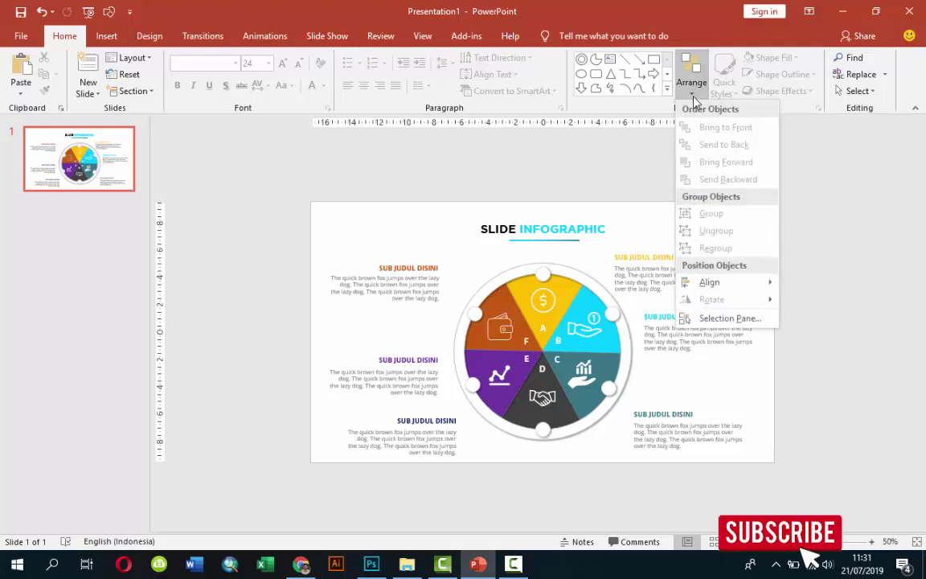
pyautogui.click(744, 317)
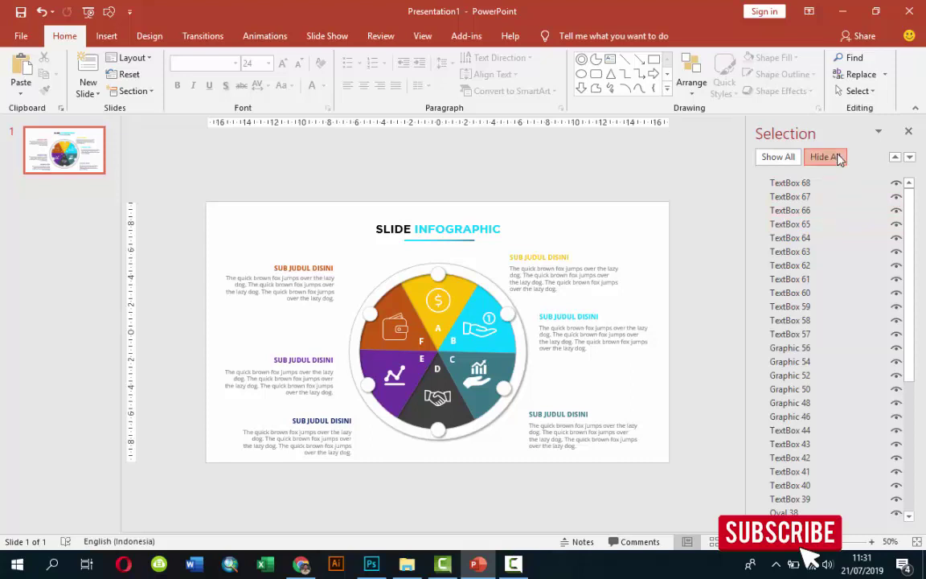
pyautogui.click(836, 157)
pyautogui.moveTo(910, 218); pyautogui.dragTo(902, 368)
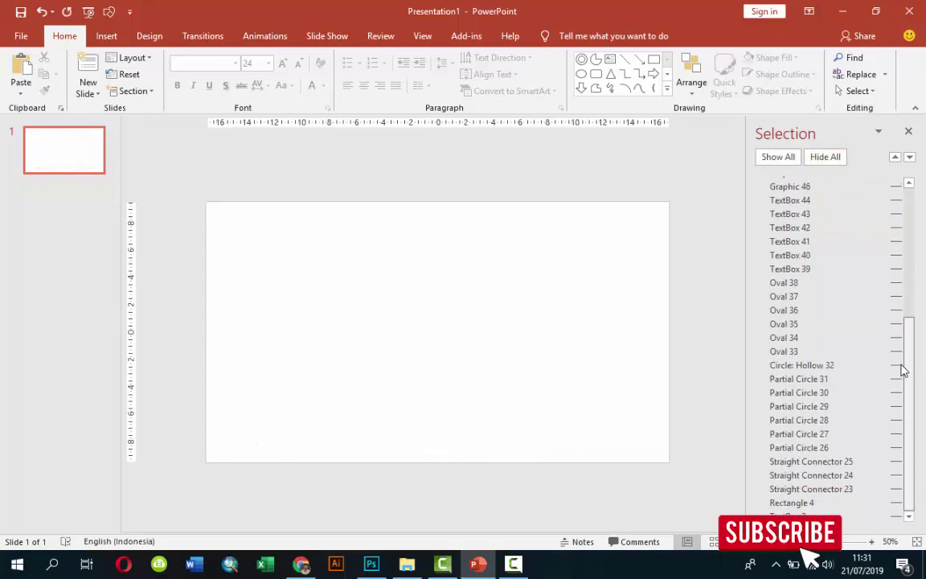
# Unhide the three connector lines and the pie wedges of the wheel.
pyautogui.click(896, 489)
pyautogui.click(896, 475)
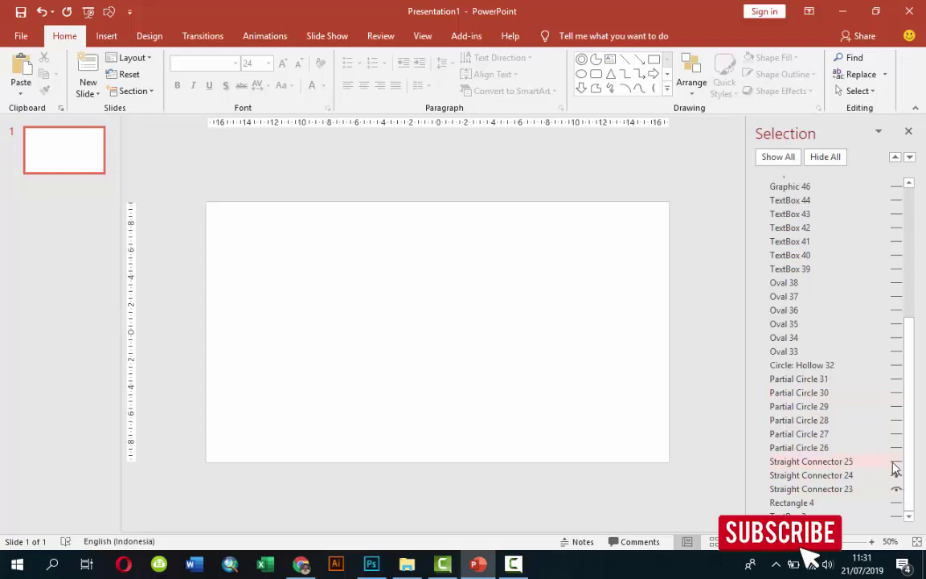
pyautogui.click(896, 462)
pyautogui.click(896, 447)
pyautogui.click(896, 434)
pyautogui.click(896, 421)
pyautogui.click(896, 420)
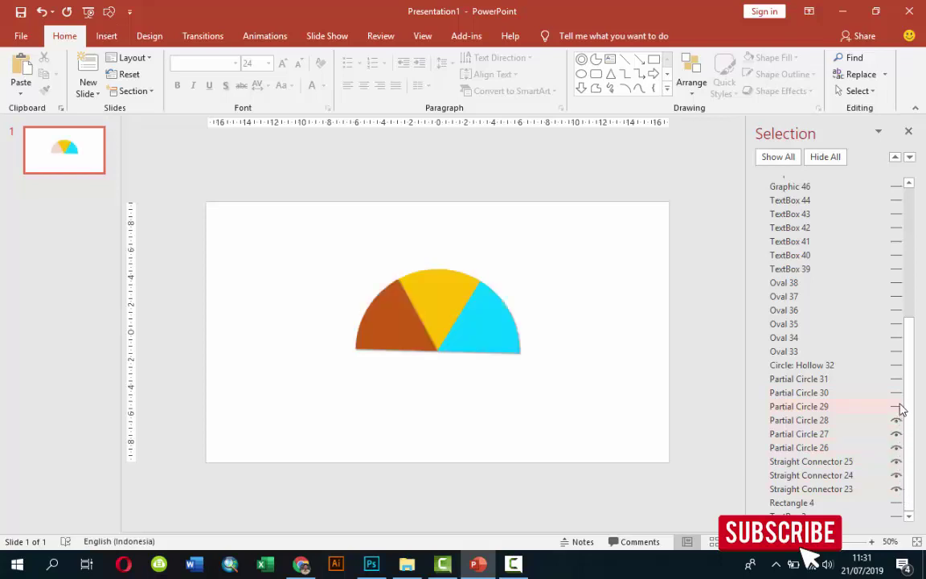
pyautogui.click(896, 406)
pyautogui.click(896, 392)
pyautogui.click(896, 379)
# Unhide the hollow outer ring and the white dots around it.
pyautogui.click(896, 365)
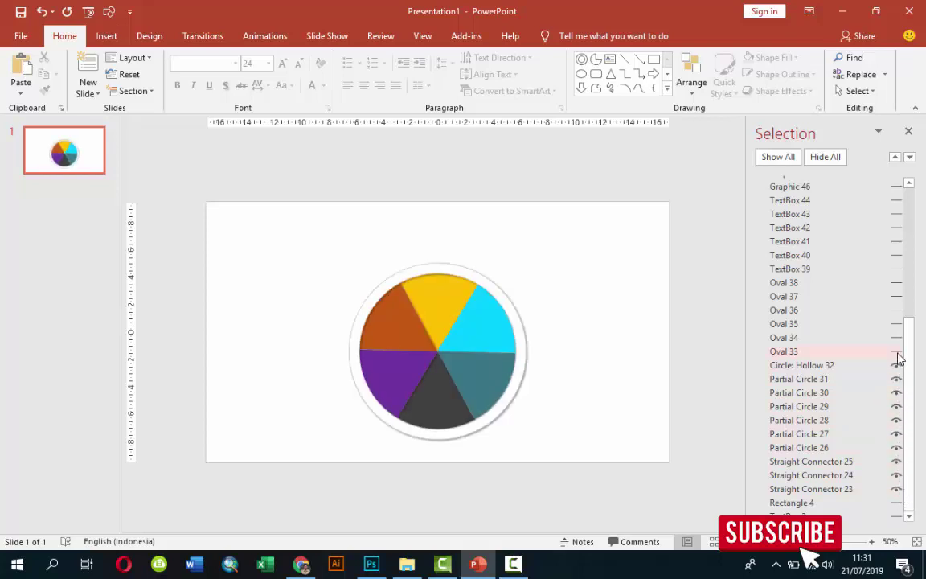
pyautogui.click(896, 351)
pyautogui.click(896, 337)
pyautogui.click(896, 323)
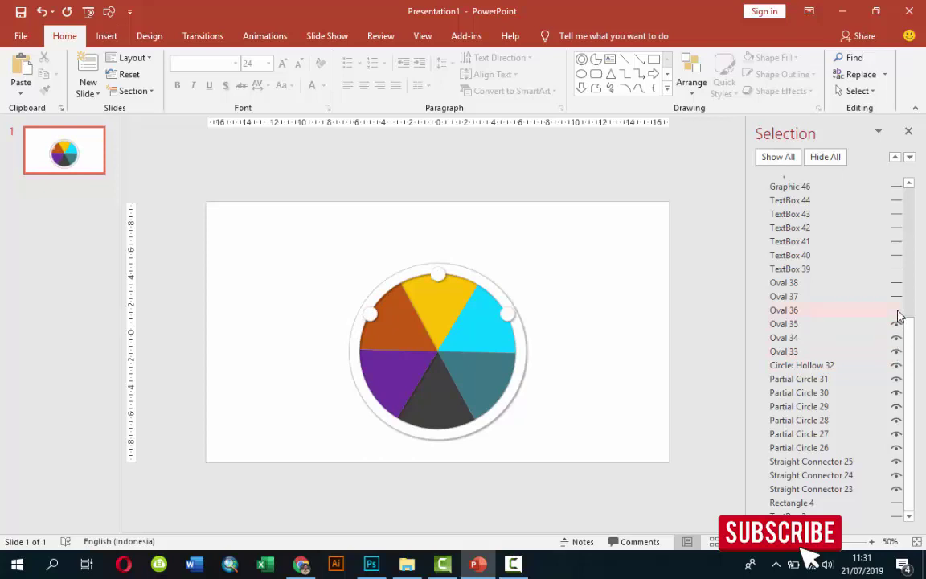
pyautogui.click(896, 310)
pyautogui.click(896, 296)
pyautogui.click(896, 283)
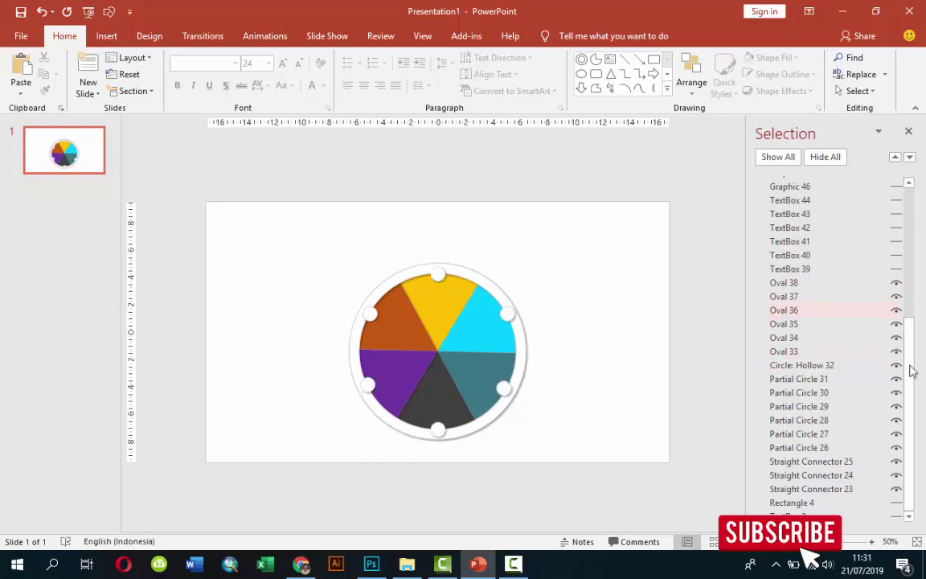
# Toggle the cyan underline on and off, leaving it hidden.
pyautogui.click(897, 503)
pyautogui.click(897, 503)
pyautogui.click(898, 503)
pyautogui.click(897, 503)
pyautogui.click(897, 503)
pyautogui.click(896, 503)
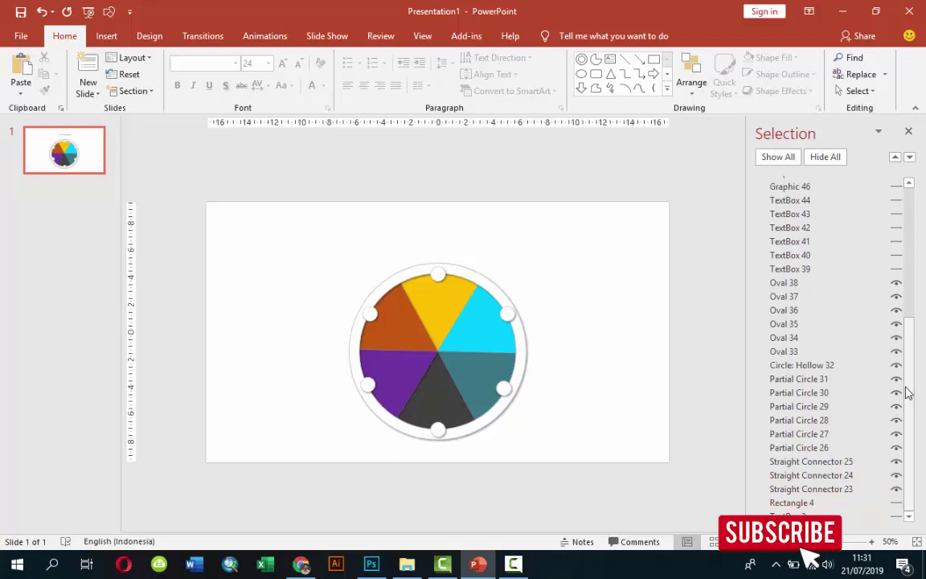
# Reveal the segment letters on the wheel and the dollar icon in the yellow segment.
pyautogui.click(896, 255)
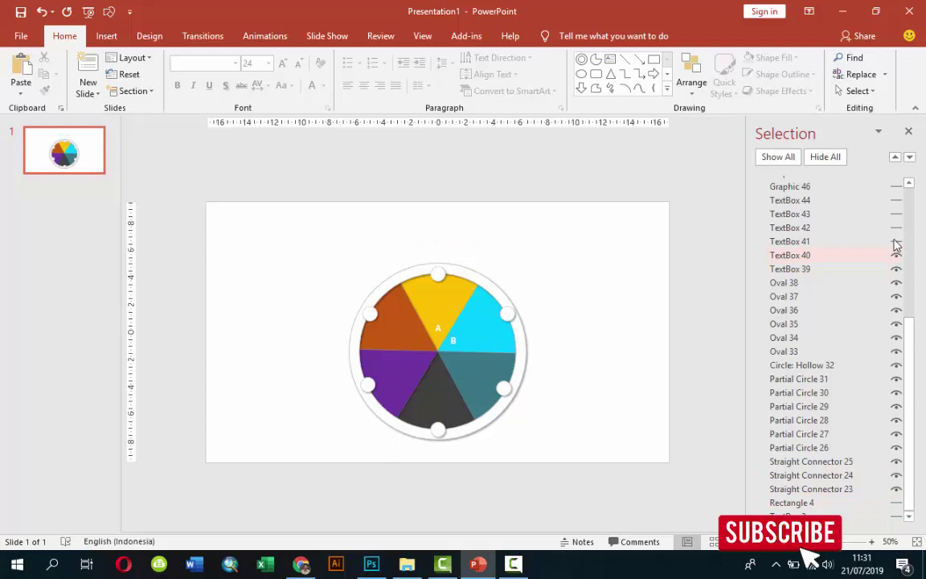
pyautogui.click(896, 241)
pyautogui.click(896, 228)
pyautogui.click(896, 214)
pyautogui.click(896, 200)
pyautogui.click(896, 187)
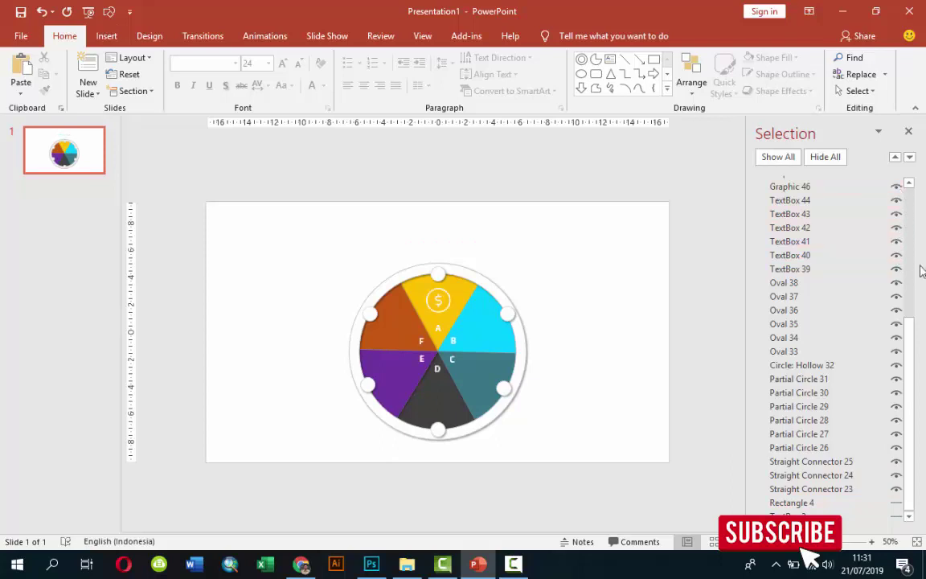
pyautogui.moveTo(916, 352); pyautogui.dragTo(909, 283)
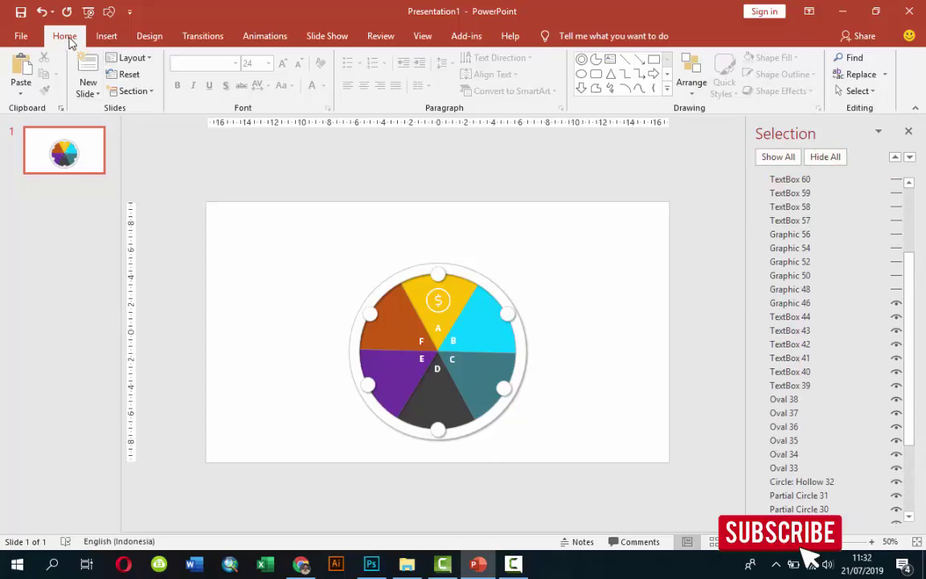
# Show the hand, chart-hand, handshake, wallet and chart icons on the wheel.
pyautogui.click(691, 80)
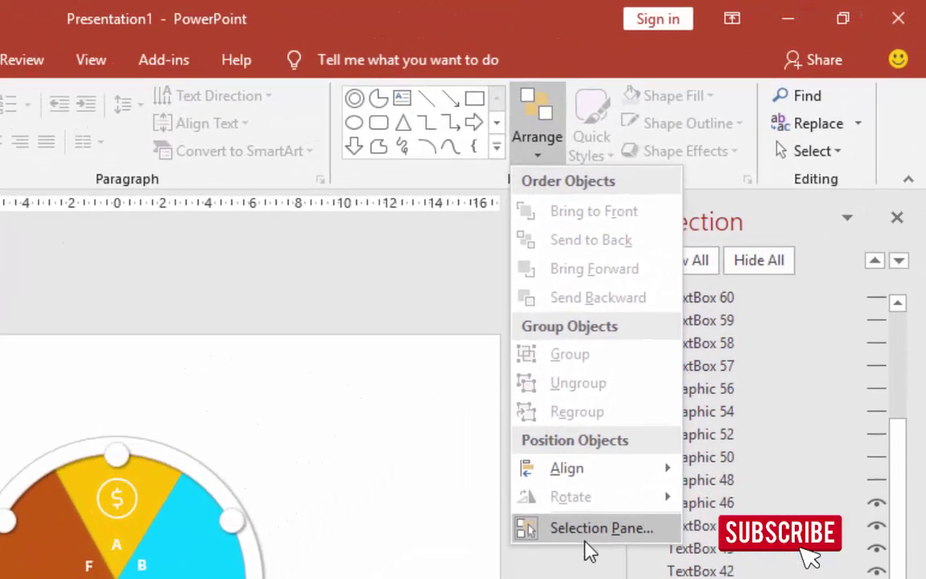
pyautogui.click(591, 528)
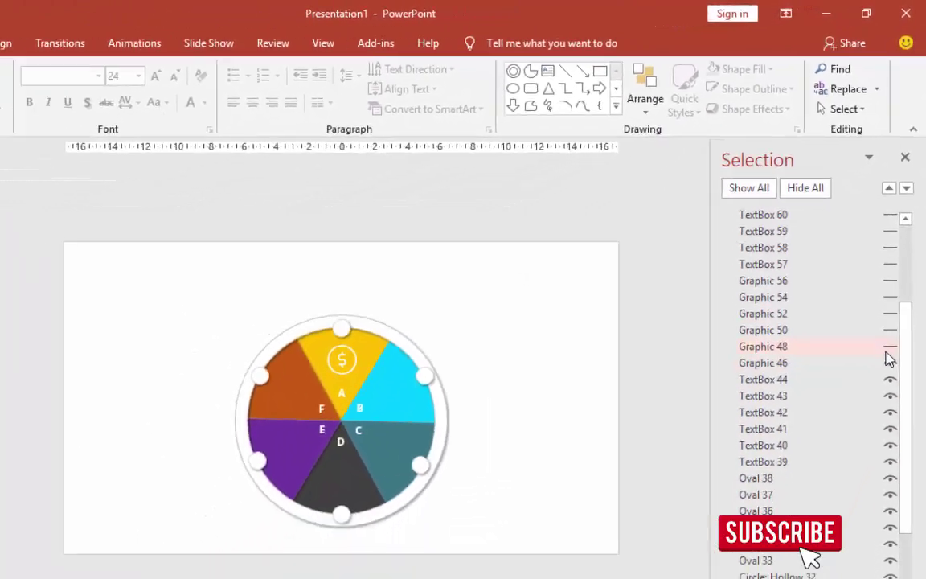
pyautogui.click(896, 291)
pyautogui.click(896, 277)
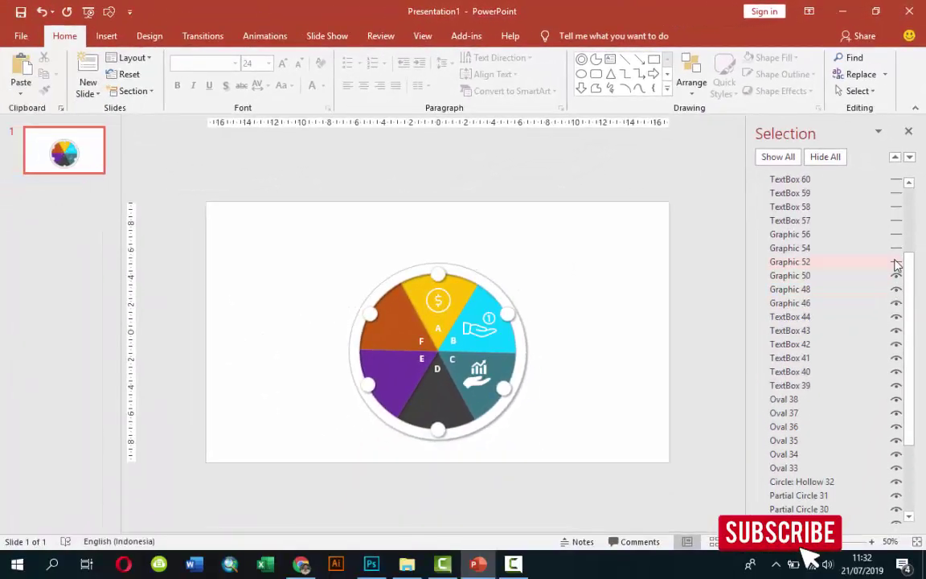
pyautogui.click(896, 263)
pyautogui.click(896, 249)
pyautogui.click(896, 235)
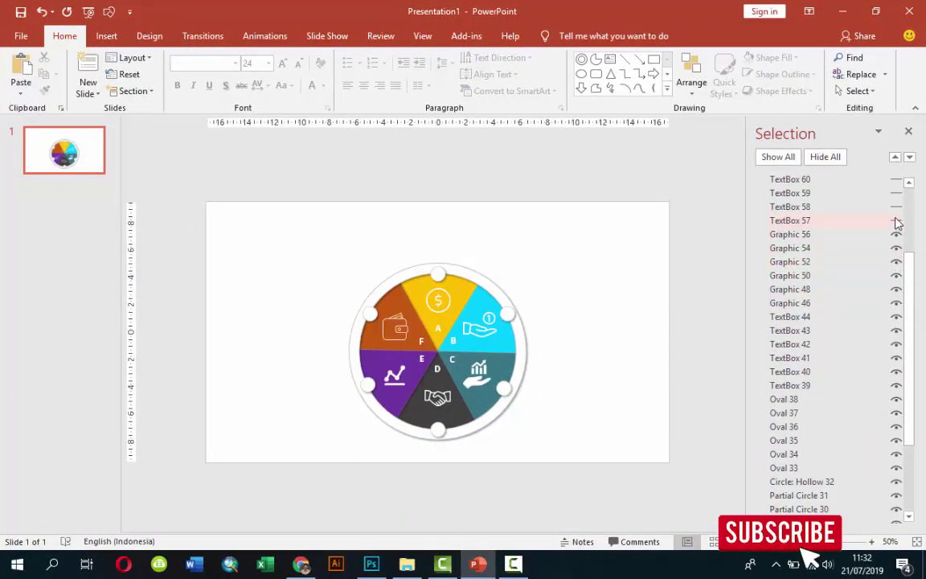
pyautogui.click(896, 221)
pyautogui.click(896, 207)
# Re-hide the yellow subtitle and its body text, then select a hidden line object.
pyautogui.click(896, 207)
pyautogui.click(896, 221)
pyautogui.keyDown('ctrl'); pyautogui.scroll(2, 595, 369); pyautogui.keyUp('ctrl')
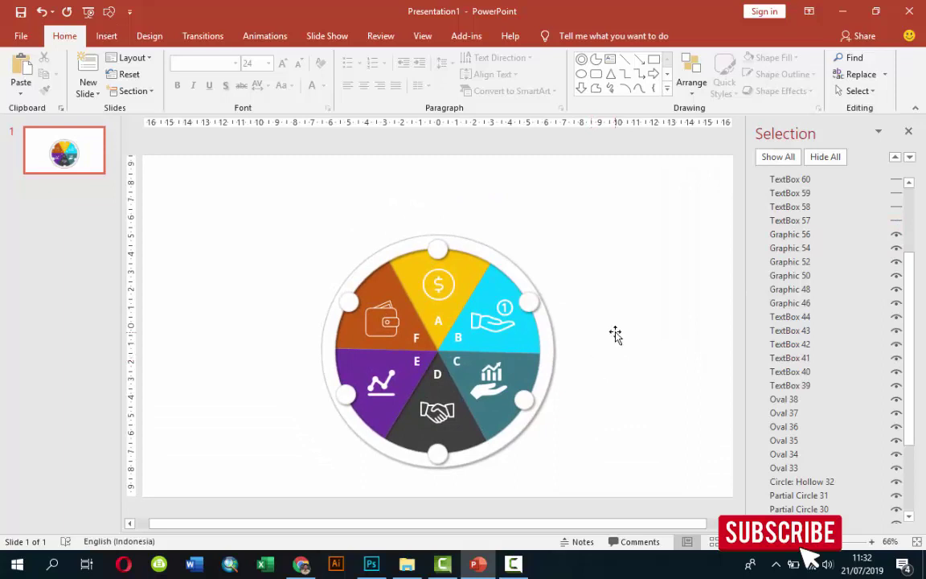
pyautogui.click(615, 329)
# Select the wallet icon and Straight Connectors 23 and 24.
pyautogui.click(684, 384)
pyautogui.click(384, 322)
pyautogui.scroll(-3, 828, 362)
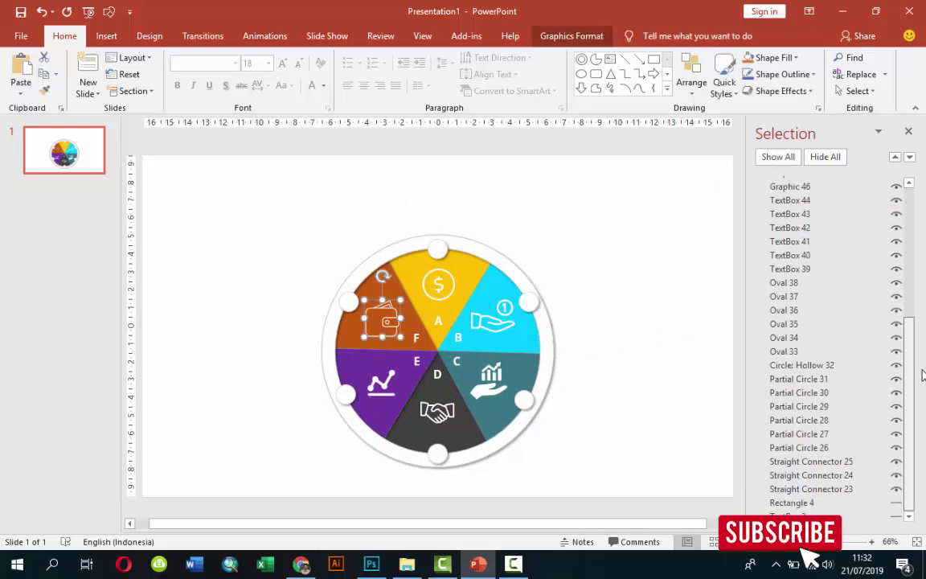
pyautogui.click(824, 489)
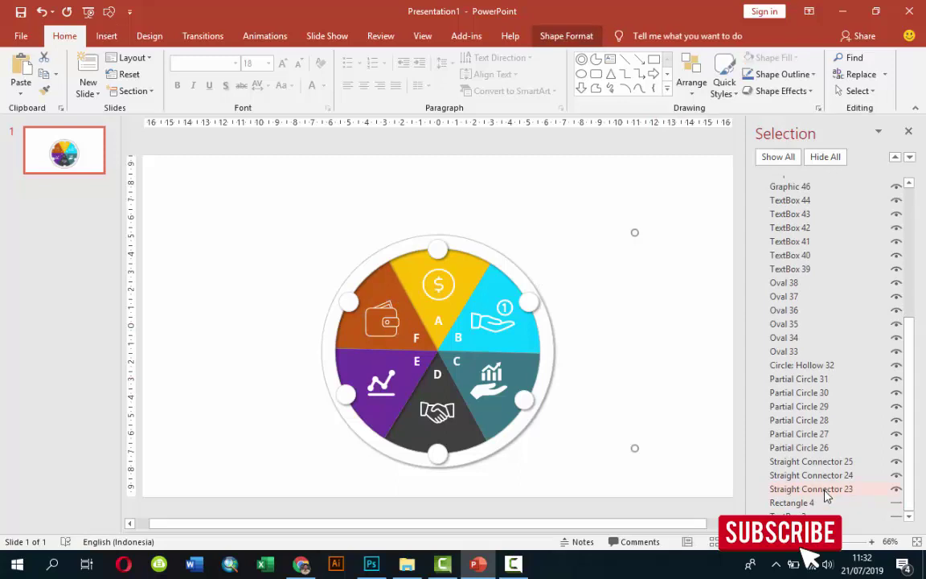
pyautogui.keyDown('ctrl'); pyautogui.click(790, 475); pyautogui.keyUp('ctrl')
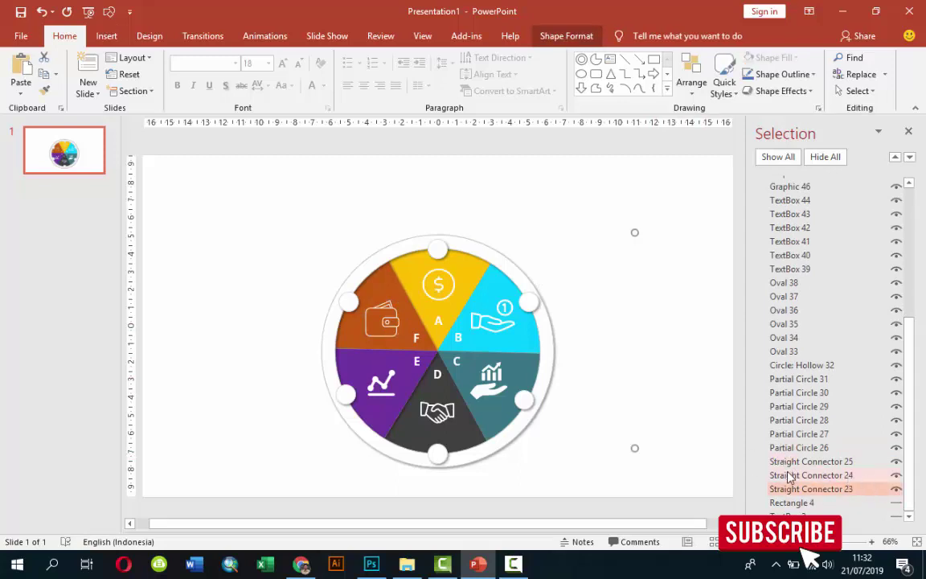
pyautogui.moveTo(904, 424); pyautogui.dragTo(922, 393)
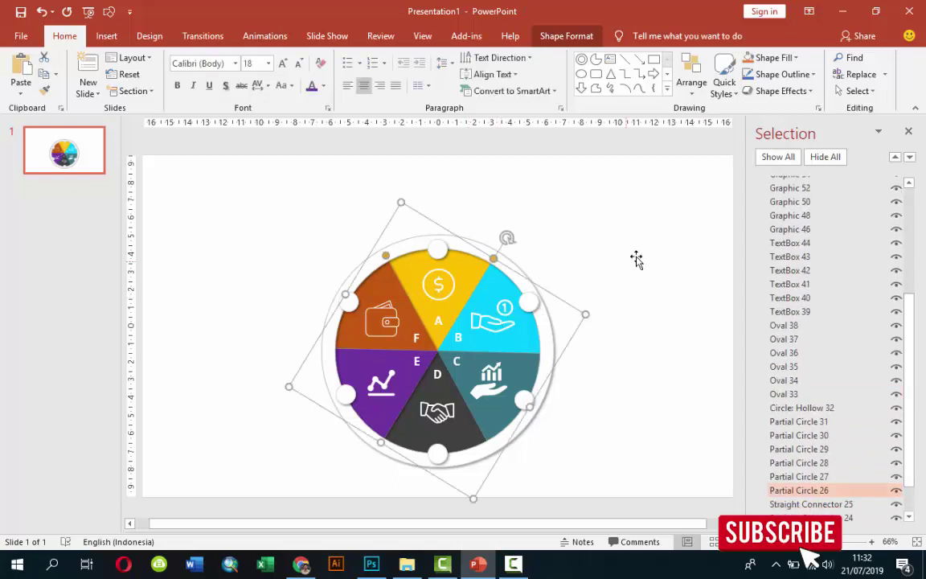
# Marquee-select all the wheel pieces and group them into one object.
pyautogui.moveTo(261, 196)
pyautogui.mouseDown()
pyautogui.moveTo(617, 503)
pyautogui.moveTo(587, 493)
pyautogui.mouseUp()
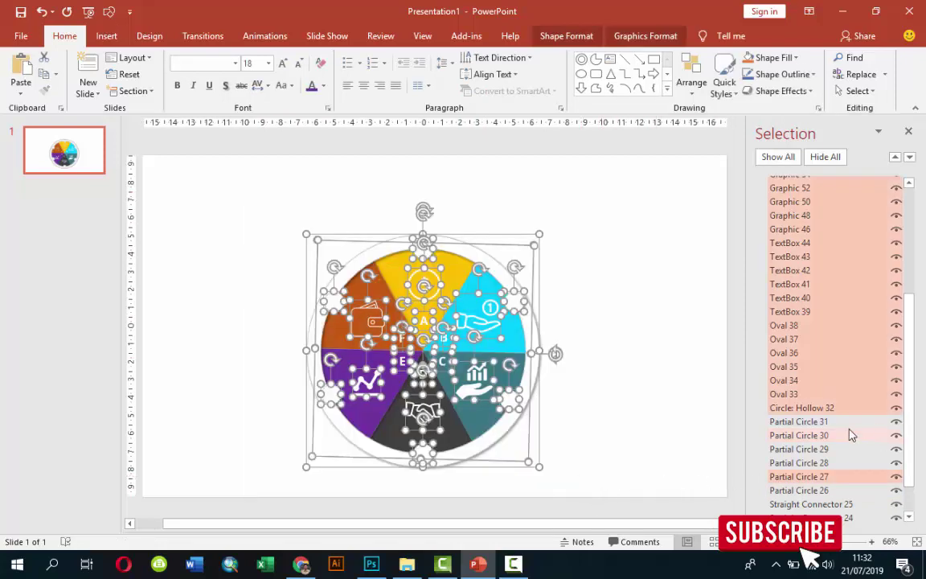
pyautogui.scroll(-1, 566, 434)
pyautogui.scroll(-3, 588, 439)
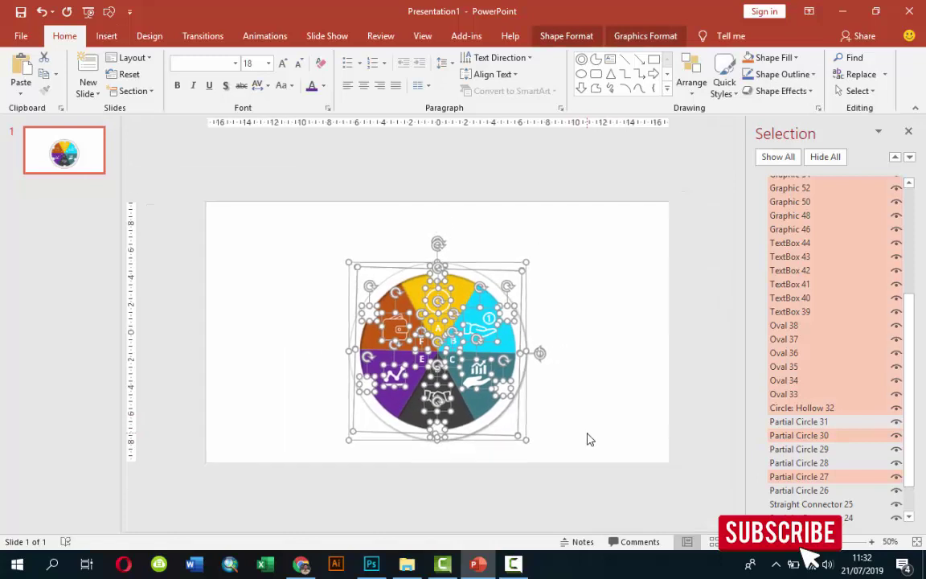
pyautogui.rightClick(477, 320)
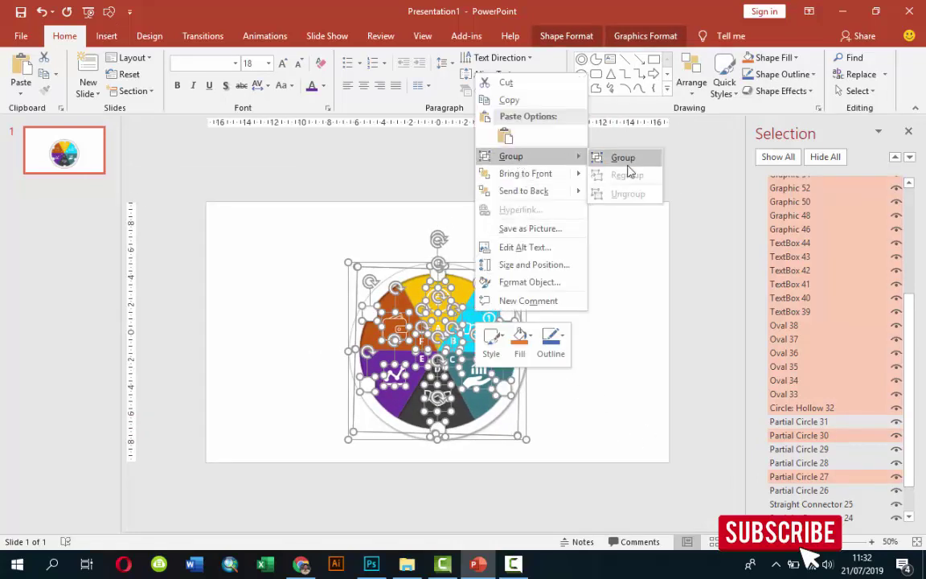
pyautogui.click(621, 158)
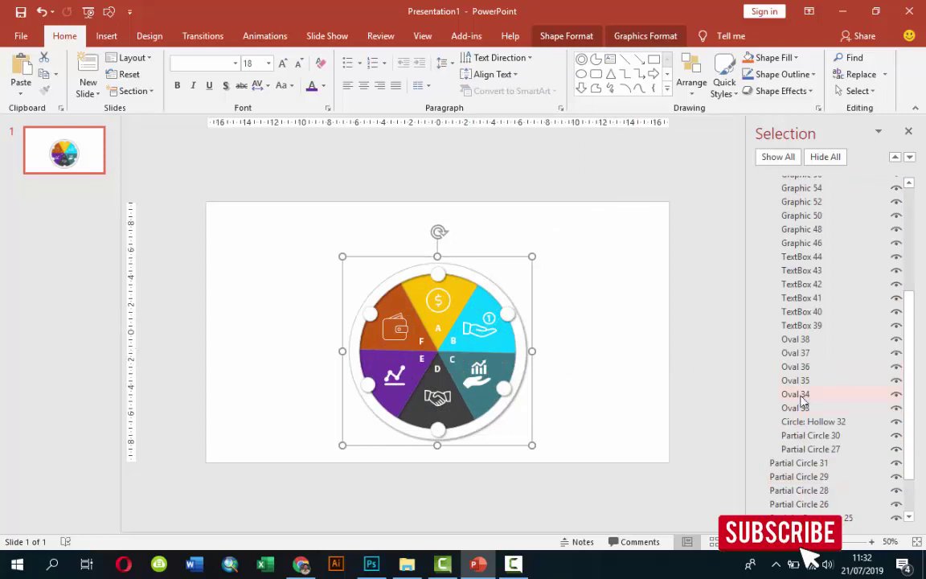
pyautogui.click(646, 355)
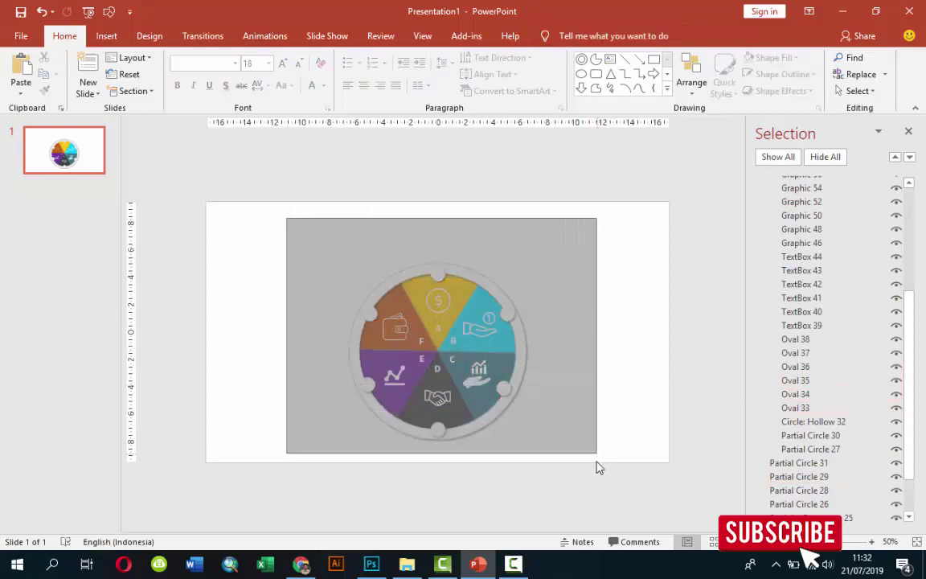
pyautogui.moveTo(592, 288); pyautogui.dragTo(597, 466)
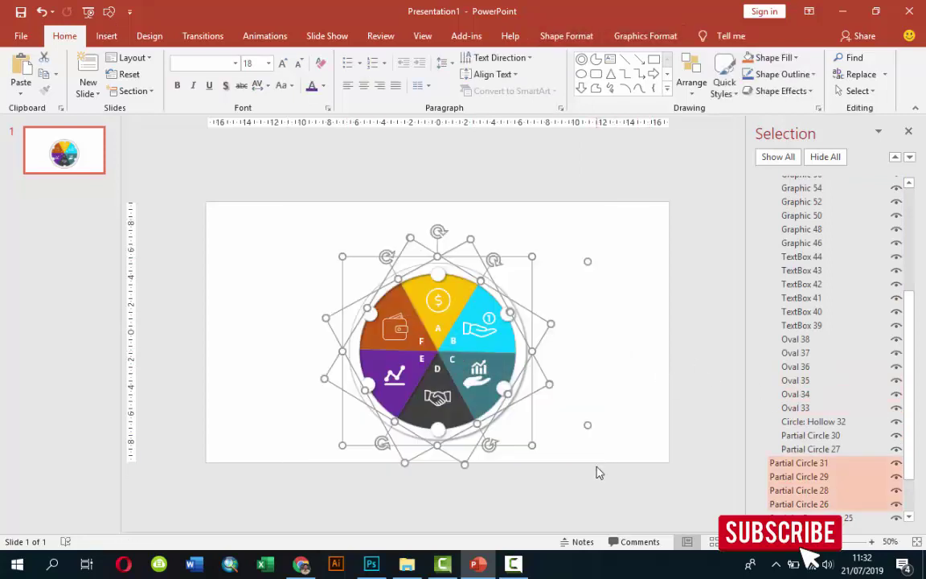
pyautogui.rightClick(508, 368)
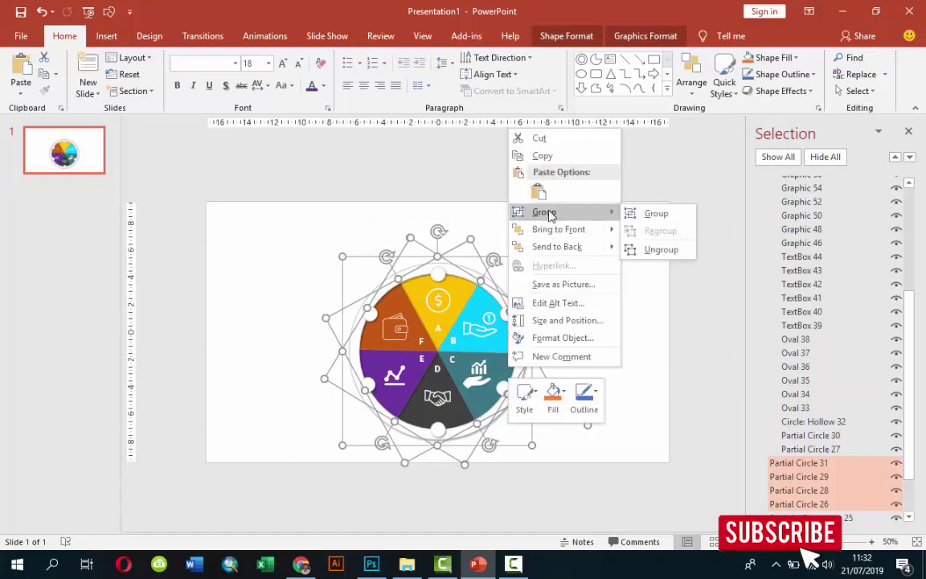
pyautogui.click(659, 214)
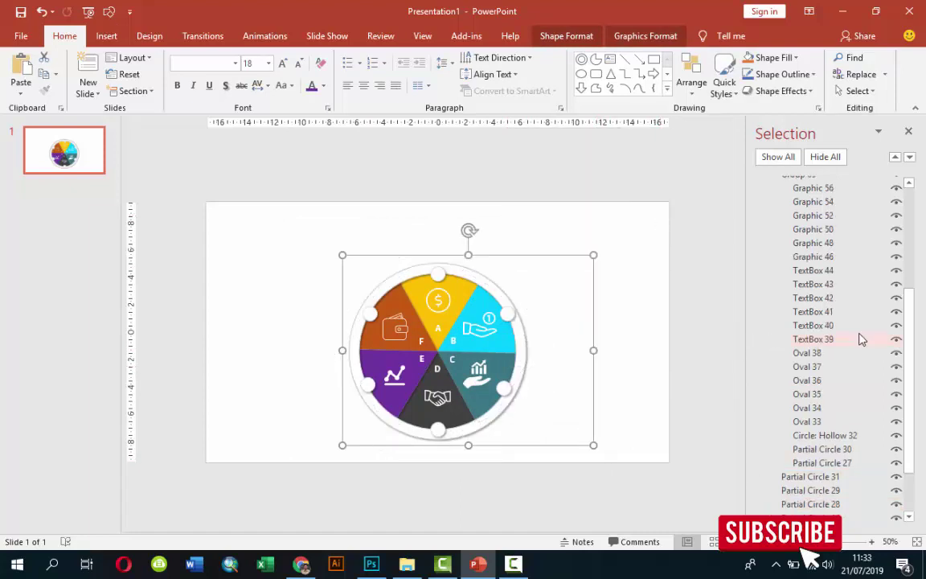
# Nudge Group 70 into place and use Show All to reveal every hidden object.
pyautogui.moveTo(907, 343); pyautogui.dragTo(924, 412)
pyautogui.click(822, 348)
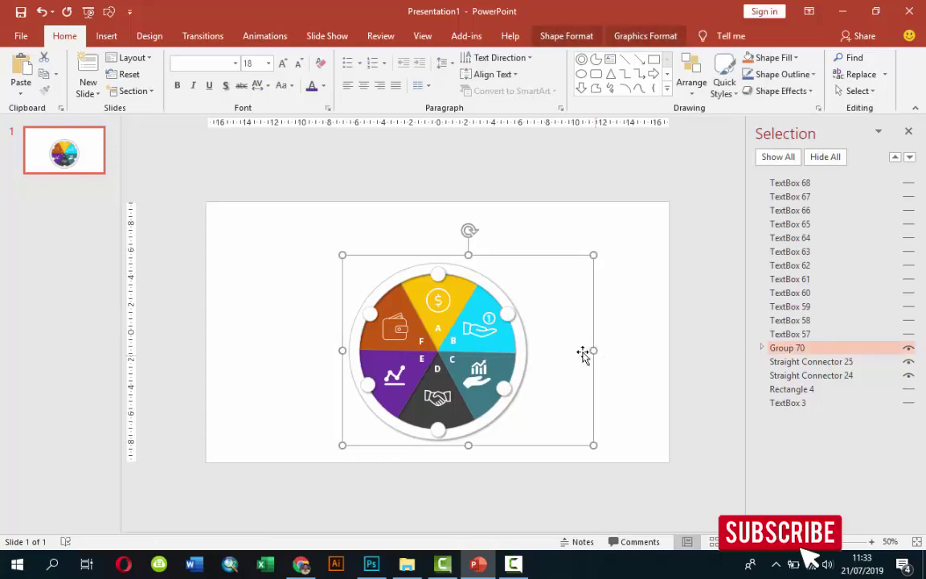
pyautogui.moveTo(518, 340)
pyautogui.mouseDown()
pyautogui.moveTo(551, 344)
pyautogui.moveTo(523, 340)
pyautogui.moveTo(521, 330)
pyautogui.mouseUp()
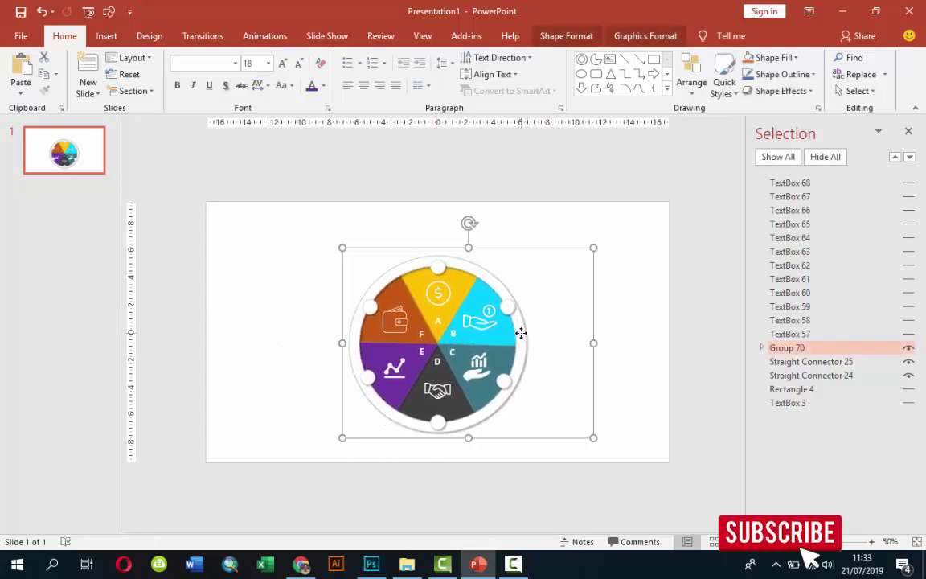
pyautogui.hotkey('ctrl', 'z')
pyautogui.click(630, 318)
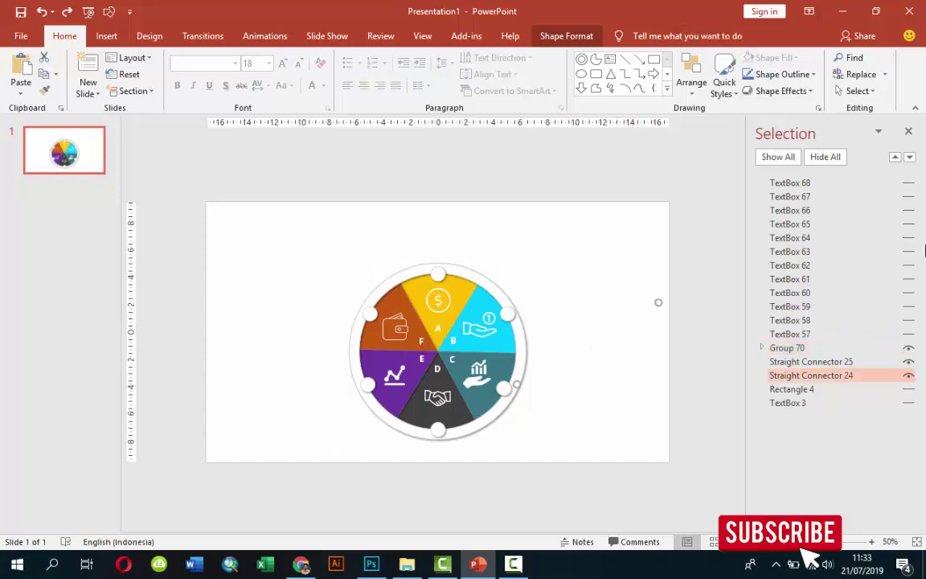
pyautogui.click(778, 156)
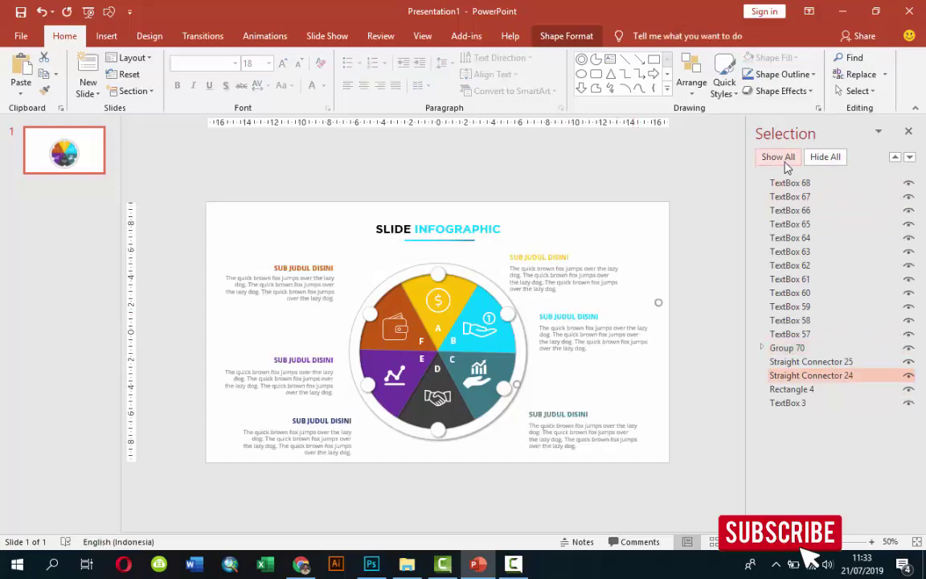
pyautogui.click(696, 238)
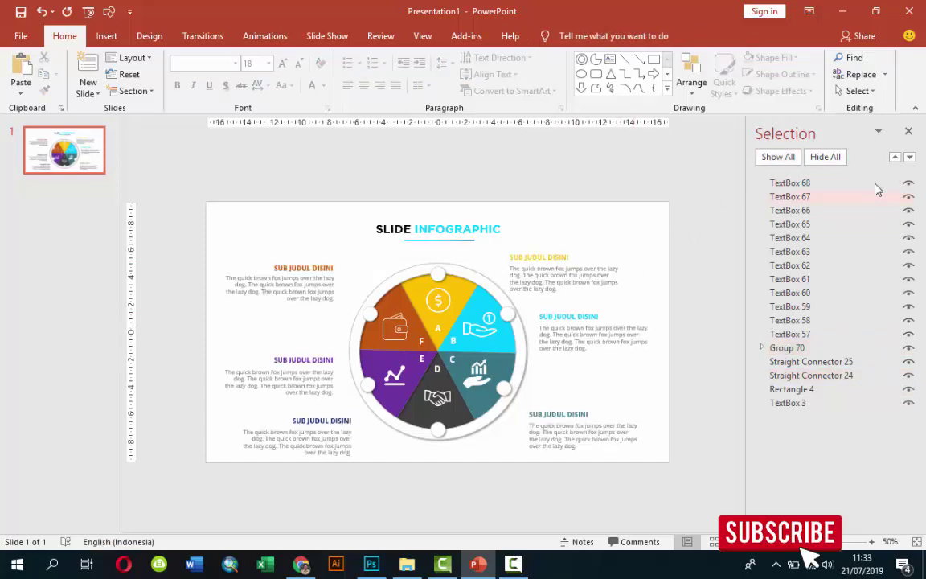
# Open the Animation Pane and select the SLIDE INFOGRAPHIC title box.
pyautogui.click(908, 132)
pyautogui.click(264, 36)
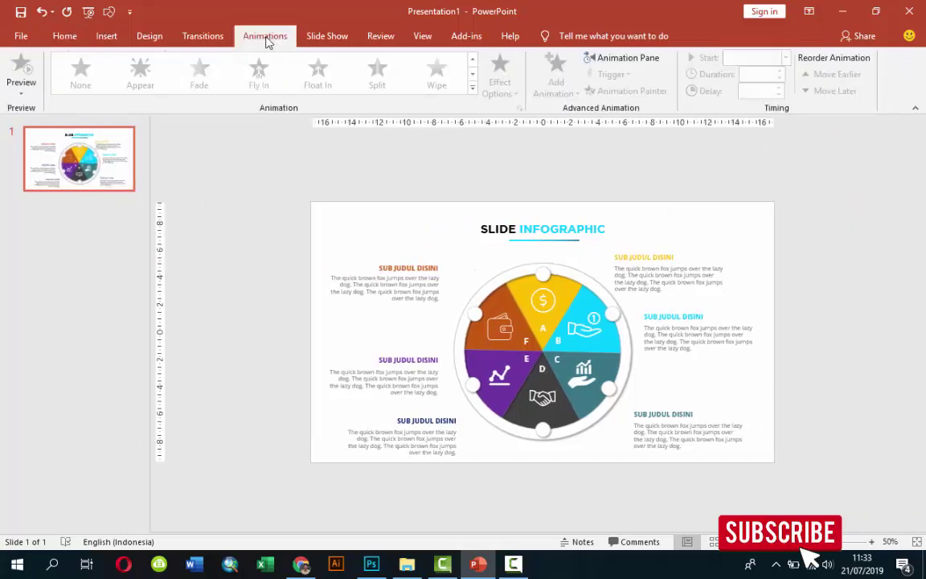
pyautogui.click(643, 58)
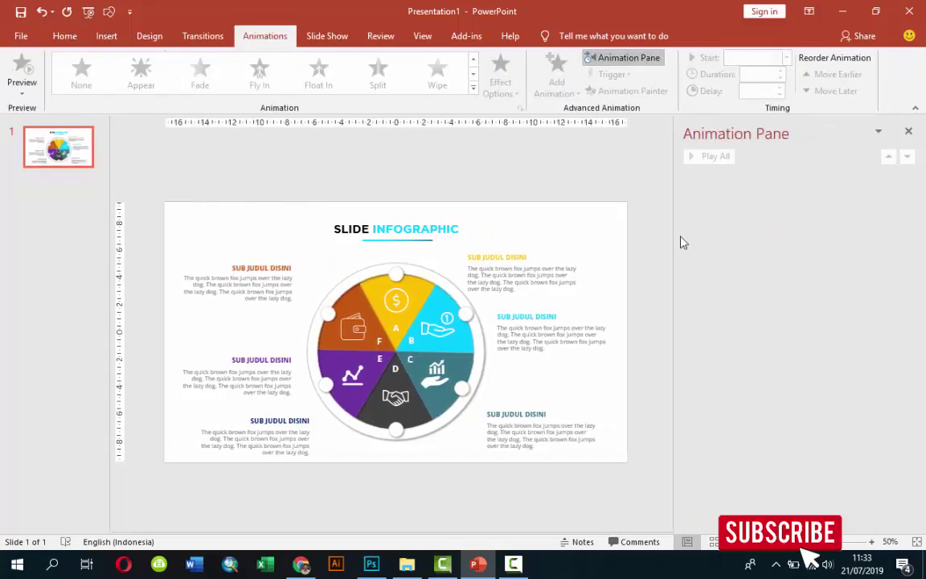
pyautogui.click(415, 228)
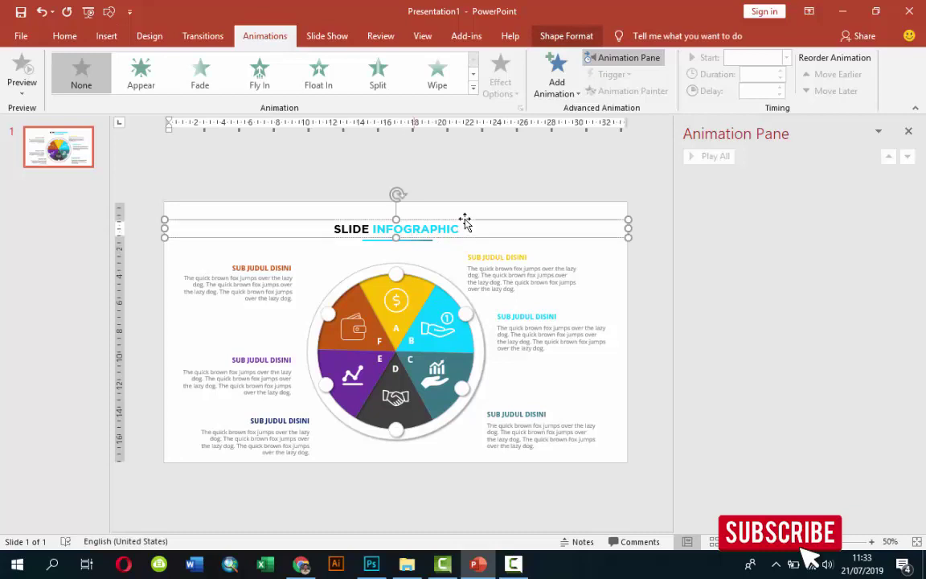
pyautogui.click(464, 220)
# Give the title a Fly In entrance from the top, starting On Click.
pyautogui.click(555, 84)
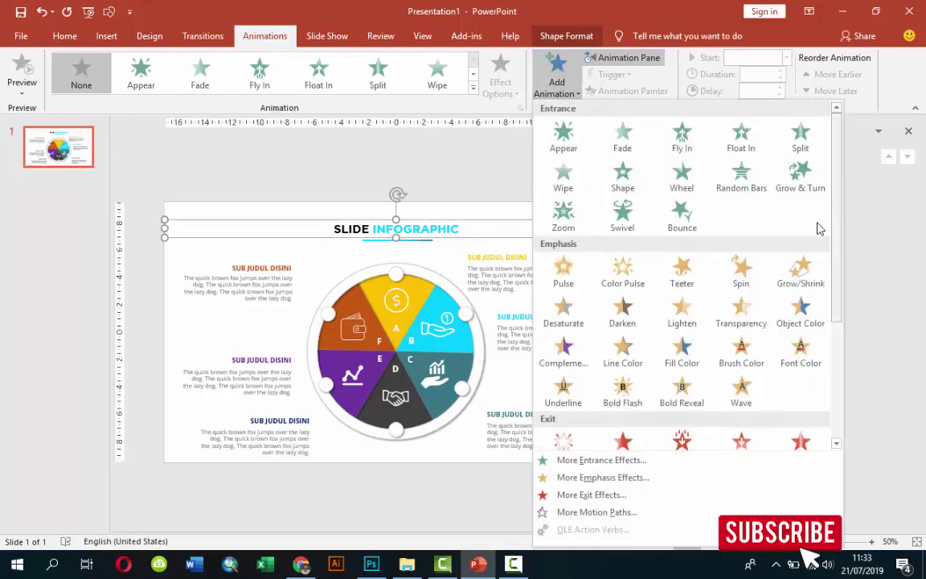
pyautogui.click(685, 138)
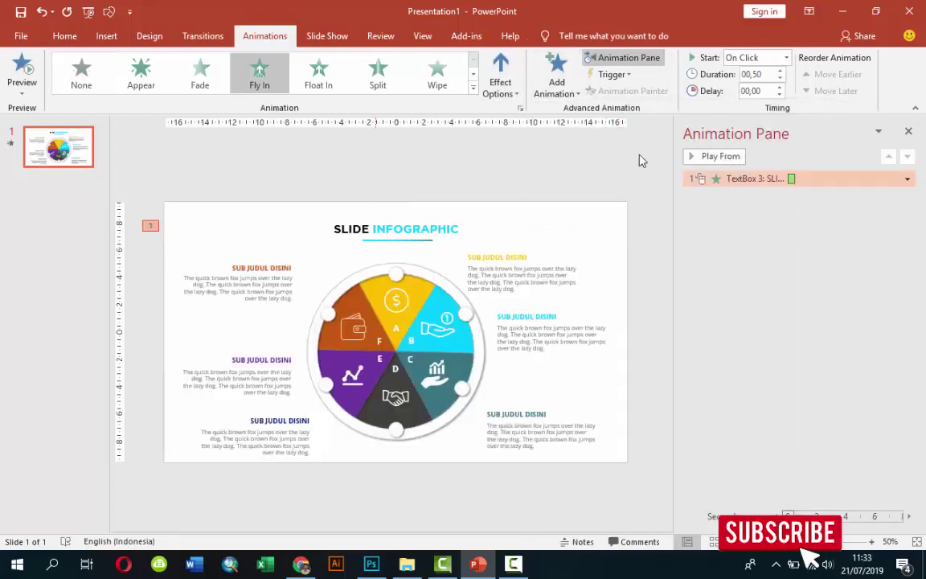
pyautogui.click(500, 80)
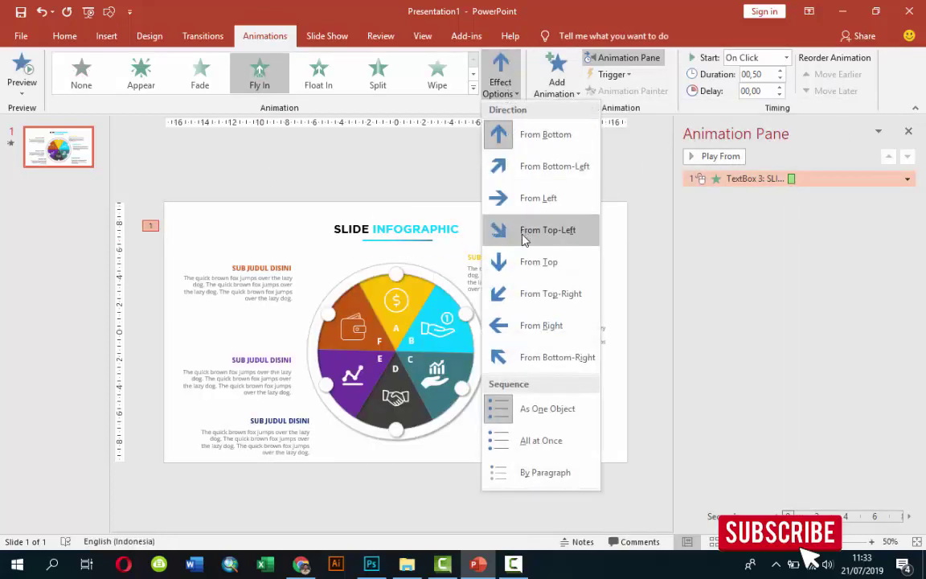
pyautogui.click(523, 265)
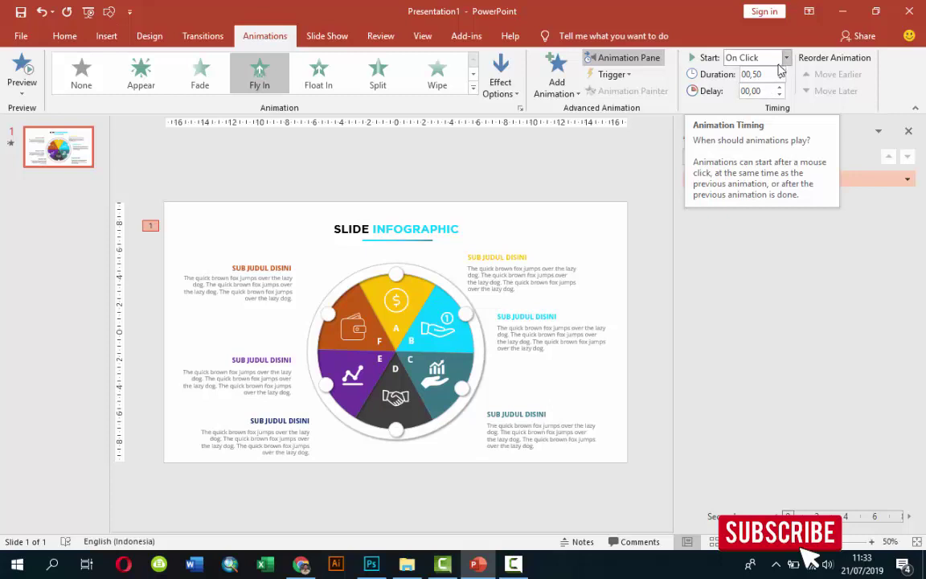
pyautogui.click(785, 58)
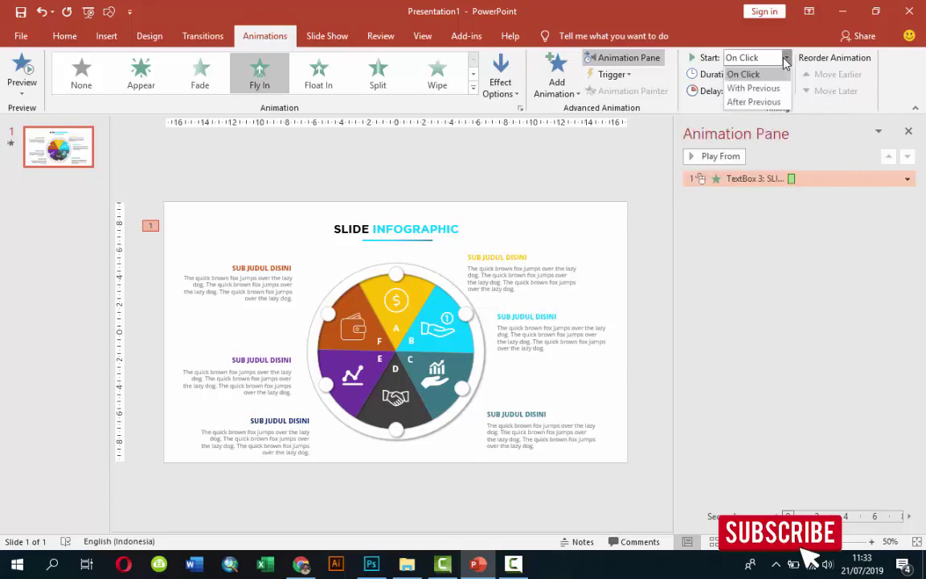
pyautogui.click(744, 74)
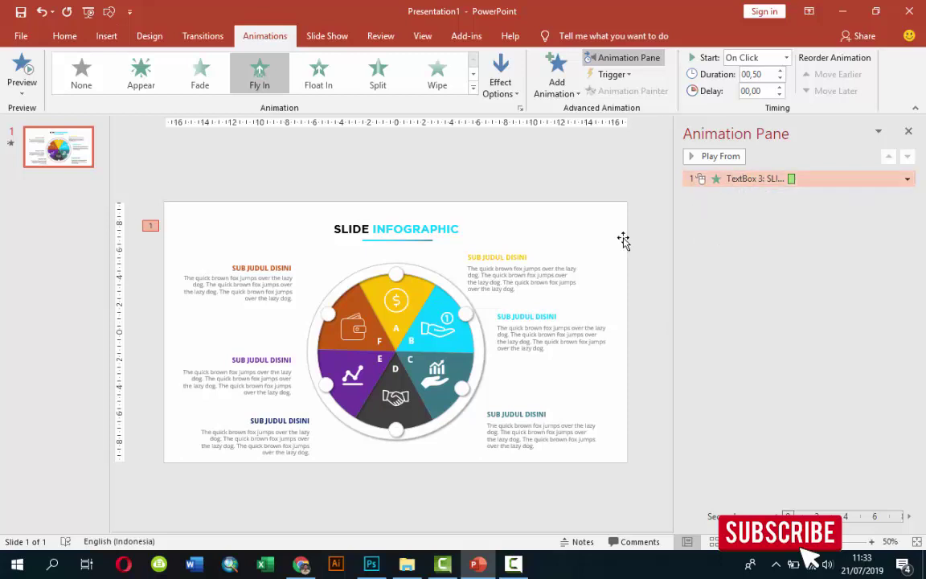
# Set the title's Fly In effect to animate text by letter with 50% delay between letters.
pyautogui.rightClick(819, 178)
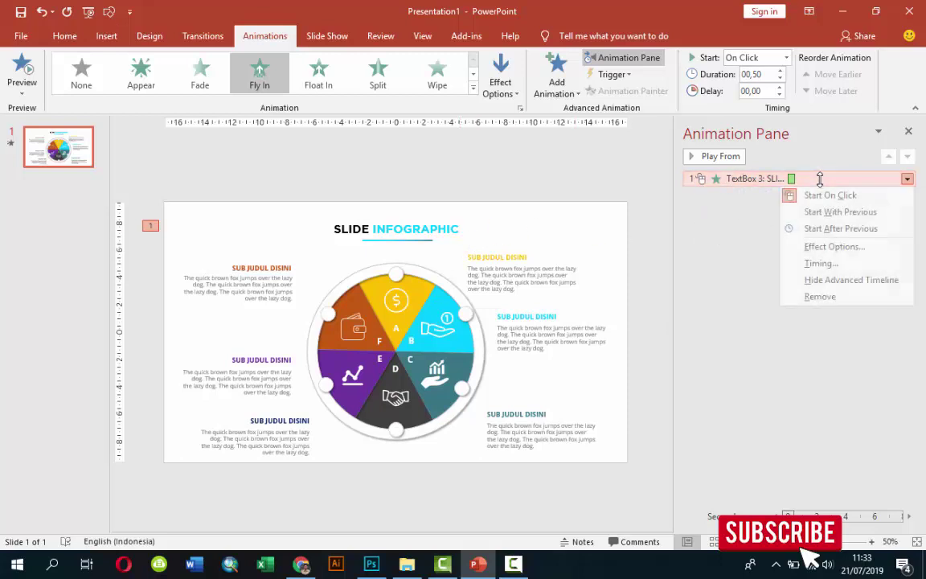
pyautogui.click(805, 246)
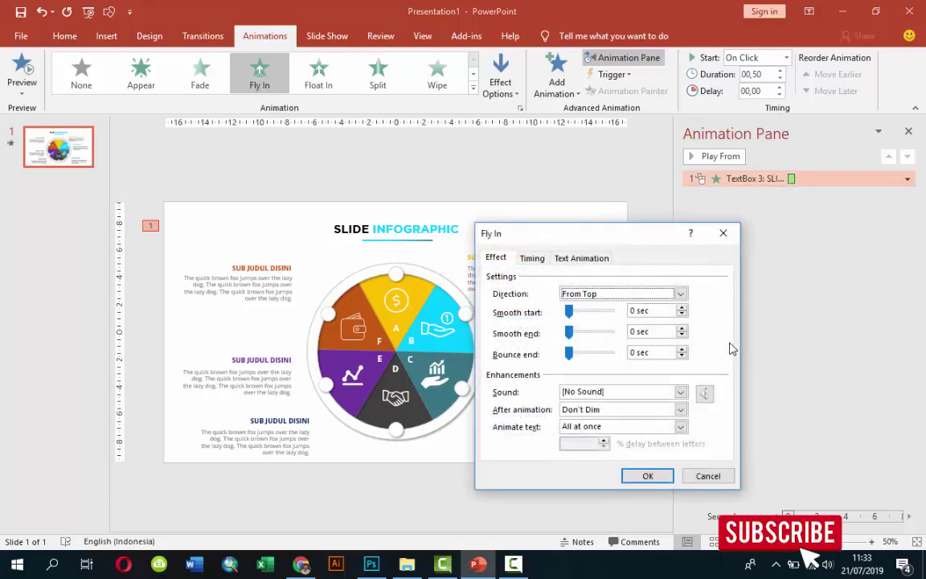
pyautogui.click(619, 426)
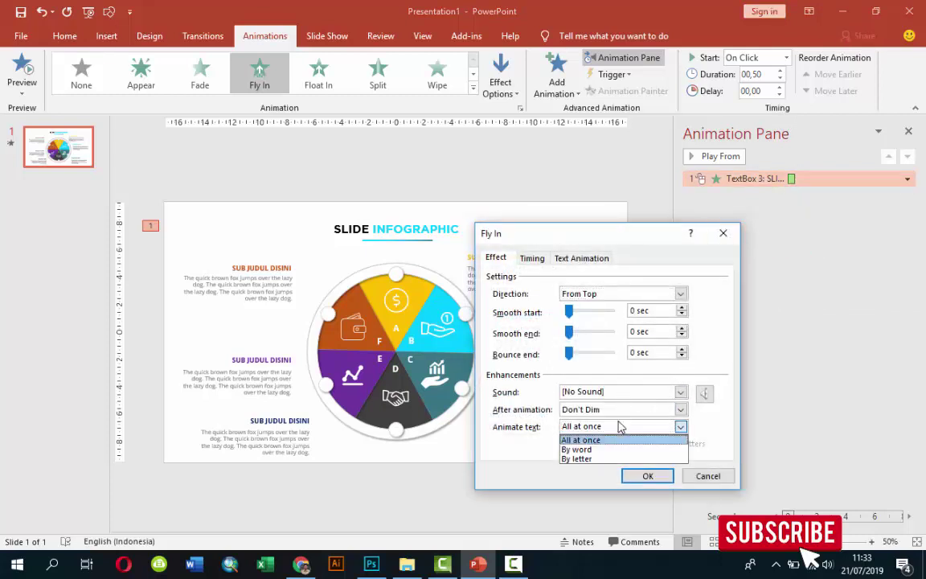
pyautogui.click(601, 468)
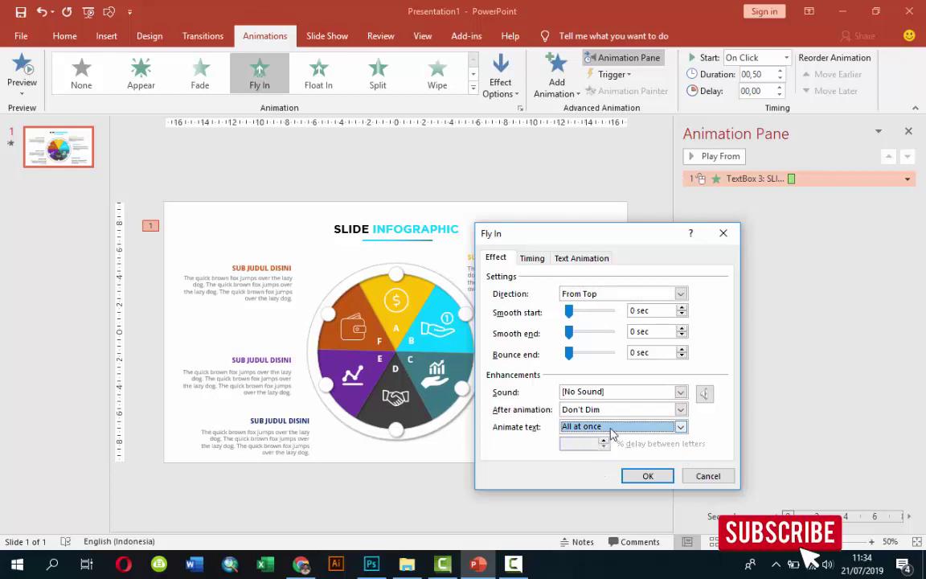
pyautogui.click(611, 427)
pyautogui.click(593, 459)
pyautogui.click(566, 443)
pyautogui.write('50')
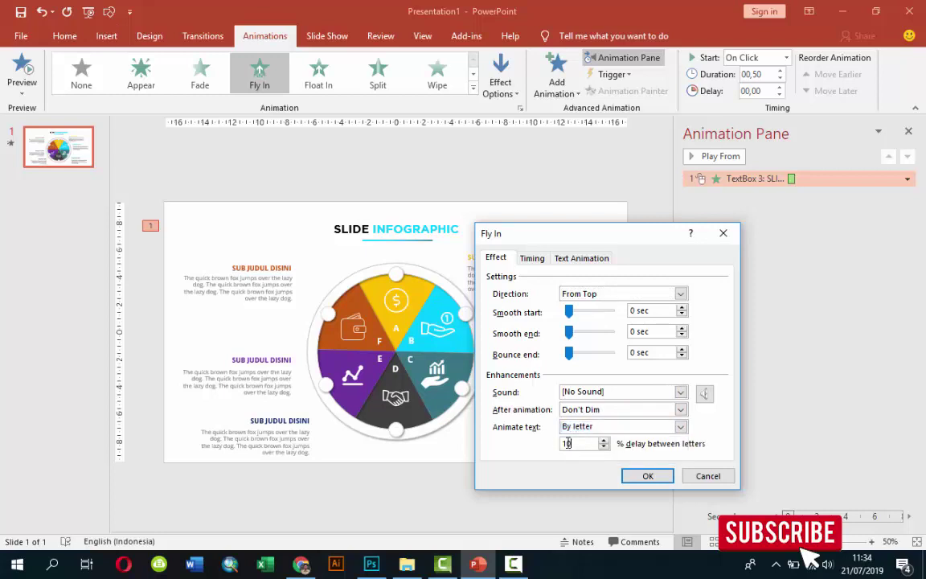
pyautogui.click(655, 476)
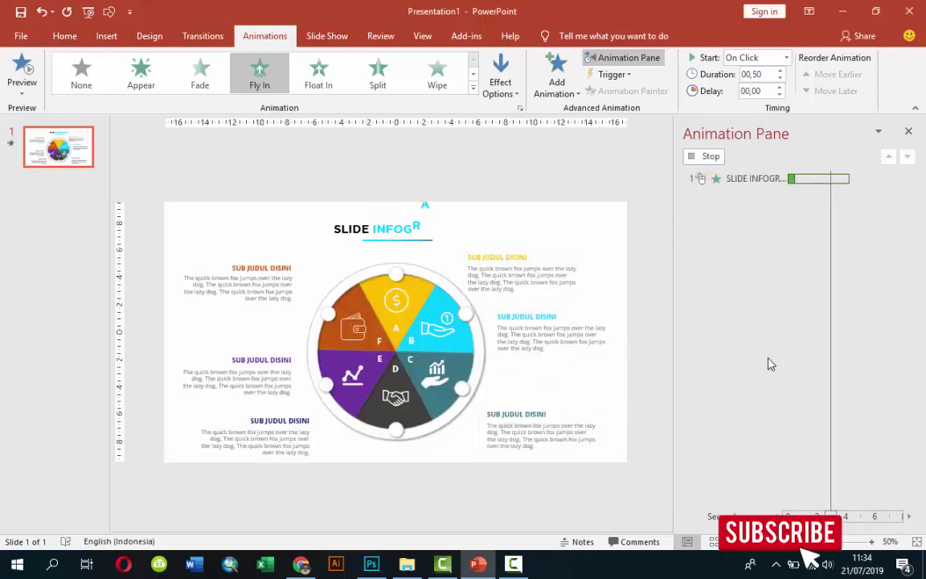
pyautogui.click(704, 156)
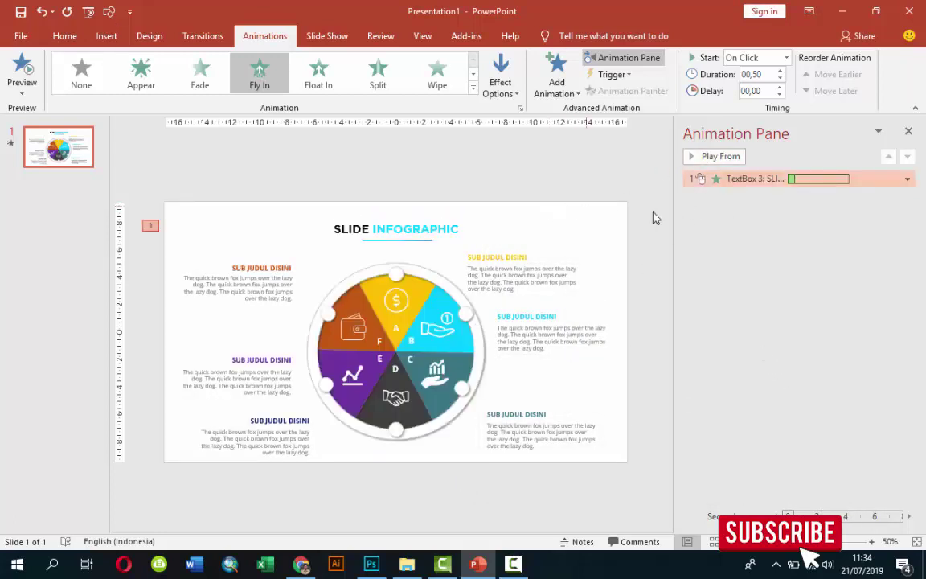
pyautogui.click(434, 240)
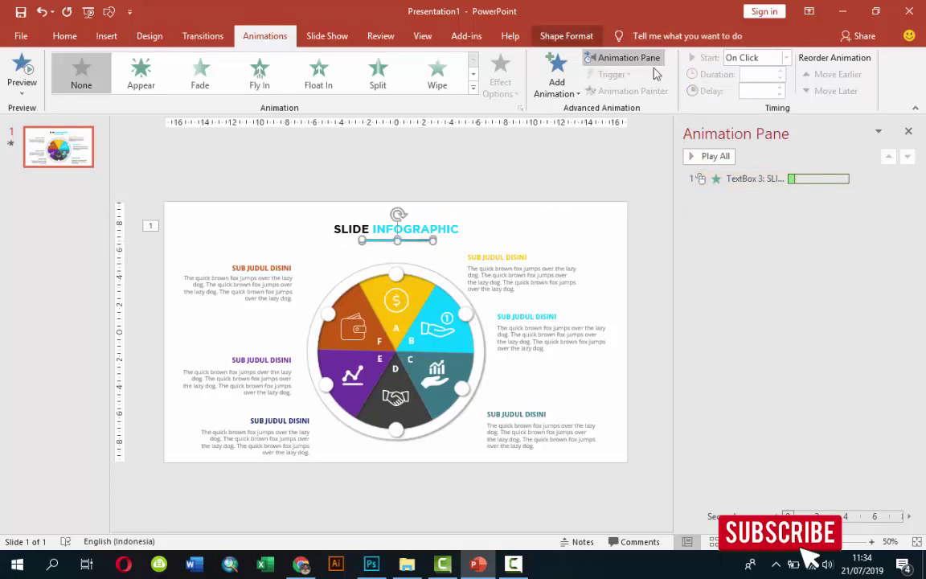
# Give the underline a Wipe entrance from the left.
pyautogui.click(556, 76)
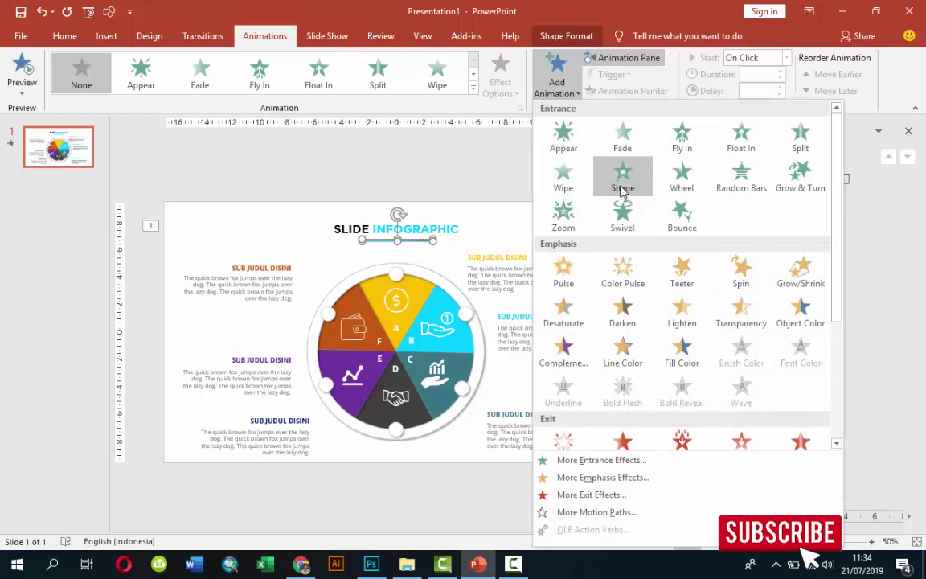
pyautogui.click(619, 138)
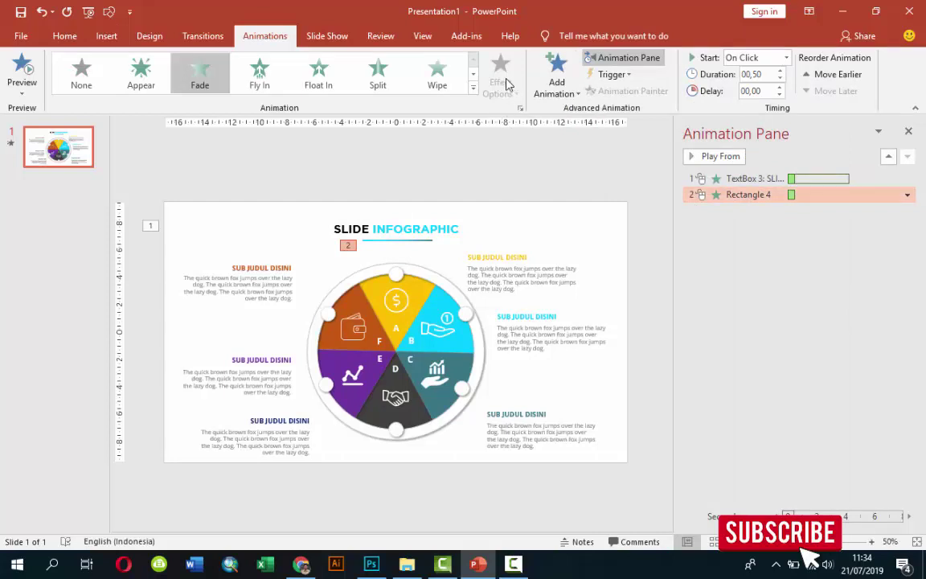
pyautogui.click(436, 74)
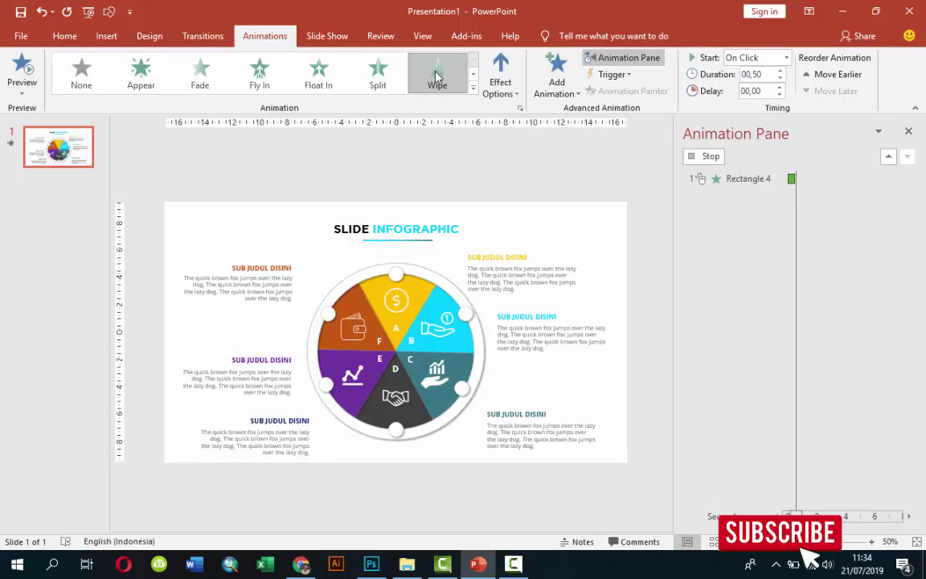
pyautogui.click(499, 81)
pyautogui.click(511, 171)
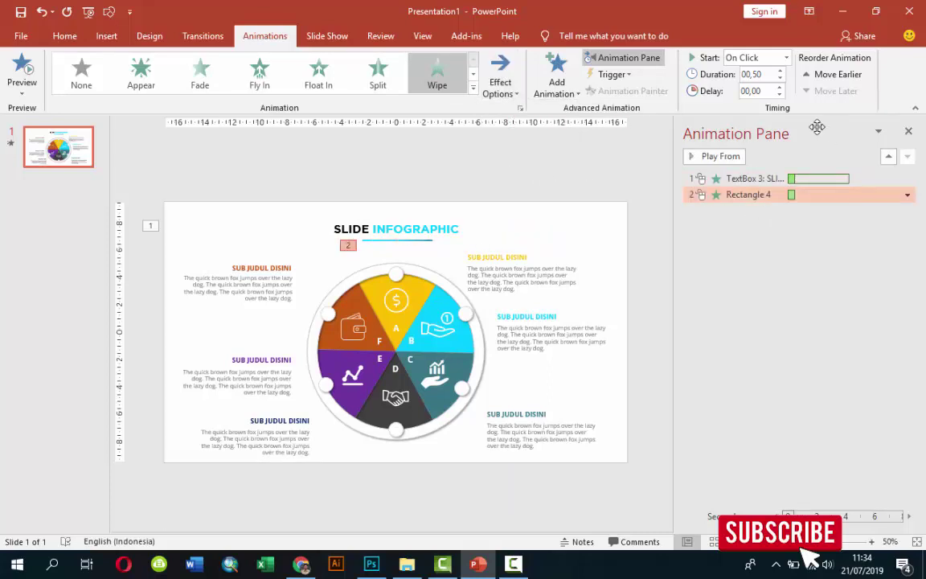
# Start the underline With Previous after a 0.25-second delay, then preview from the title.
pyautogui.click(785, 57)
pyautogui.click(770, 87)
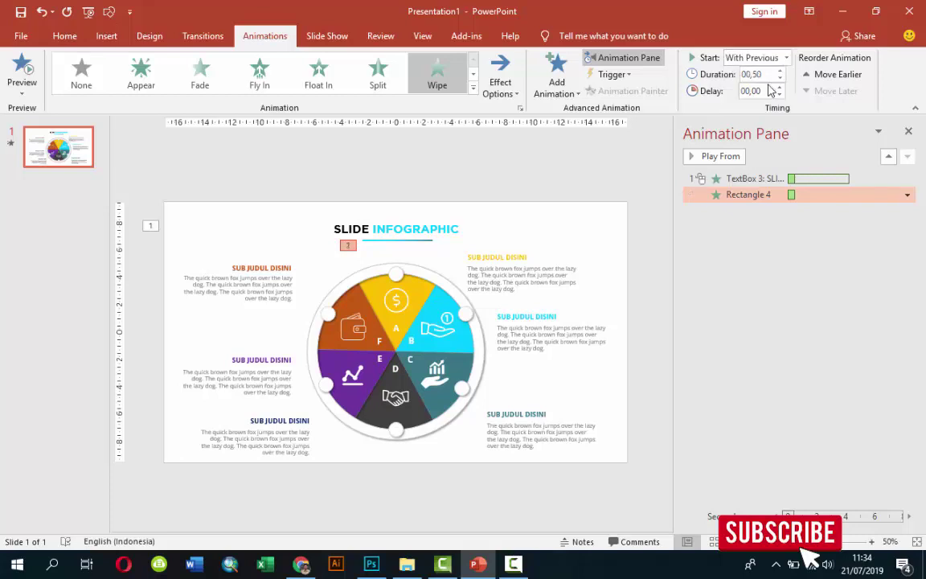
pyautogui.click(778, 88)
pyautogui.click(715, 179)
pyautogui.click(697, 155)
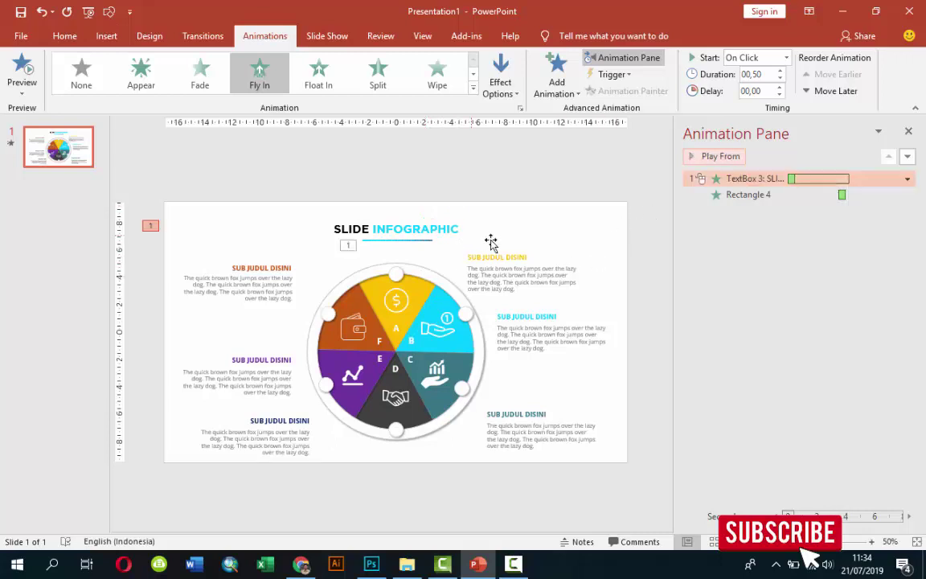
# Give the Group 70 wheel a Basic Zoom entrance starting After Previous.
pyautogui.click(402, 285)
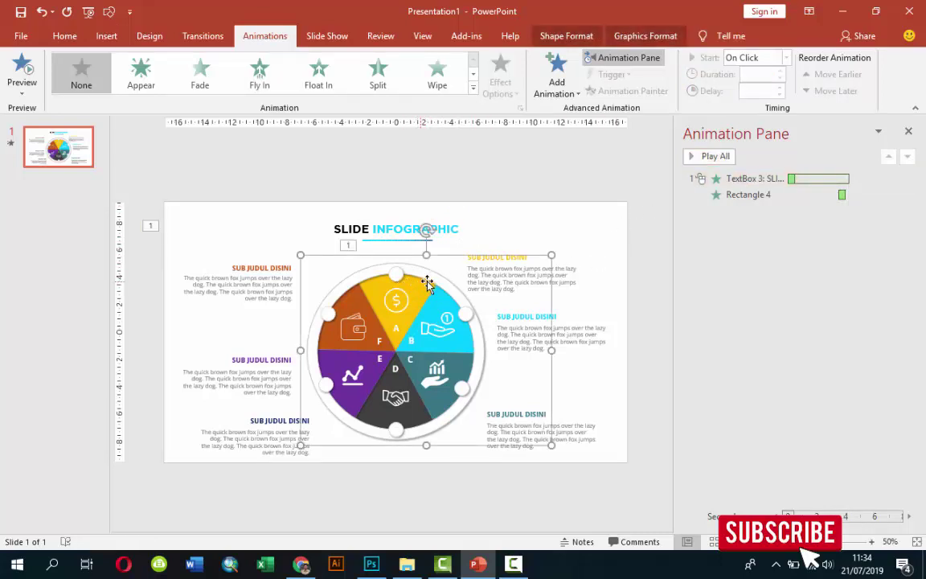
pyautogui.click(557, 72)
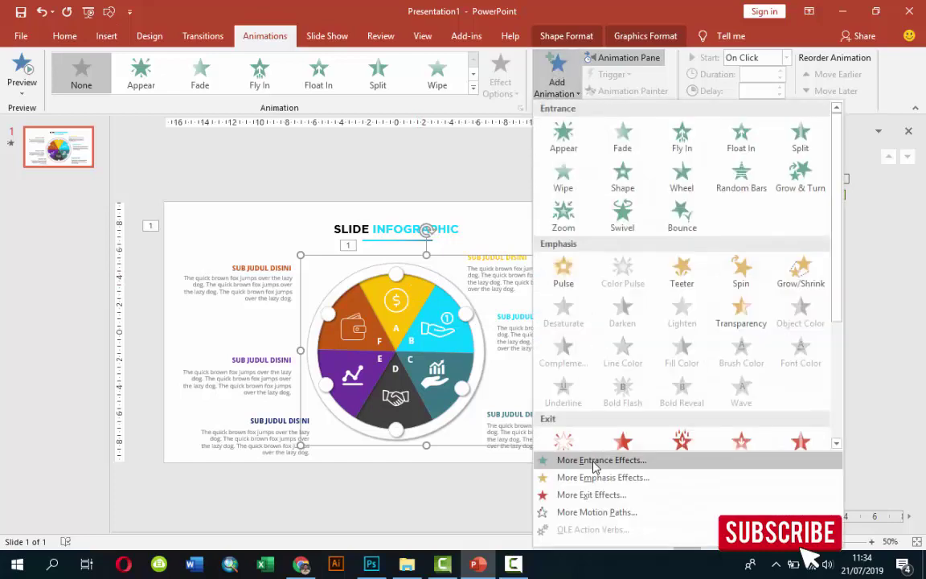
pyautogui.click(595, 462)
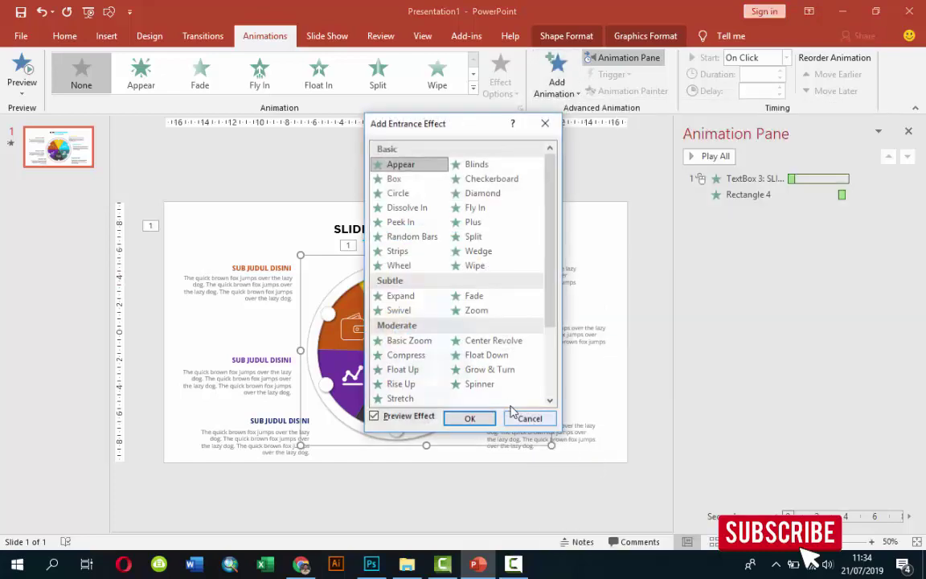
pyautogui.click(429, 341)
pyautogui.click(469, 418)
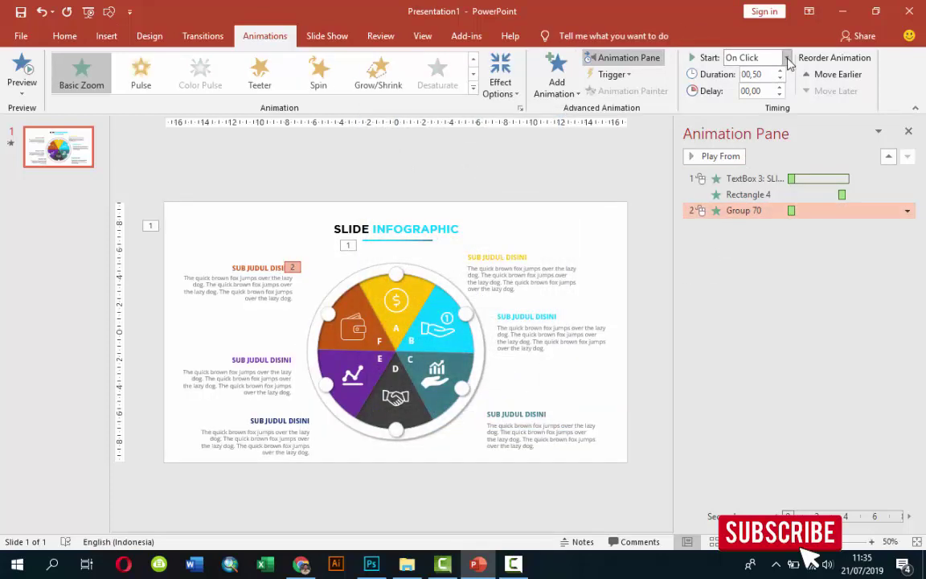
pyautogui.click(787, 59)
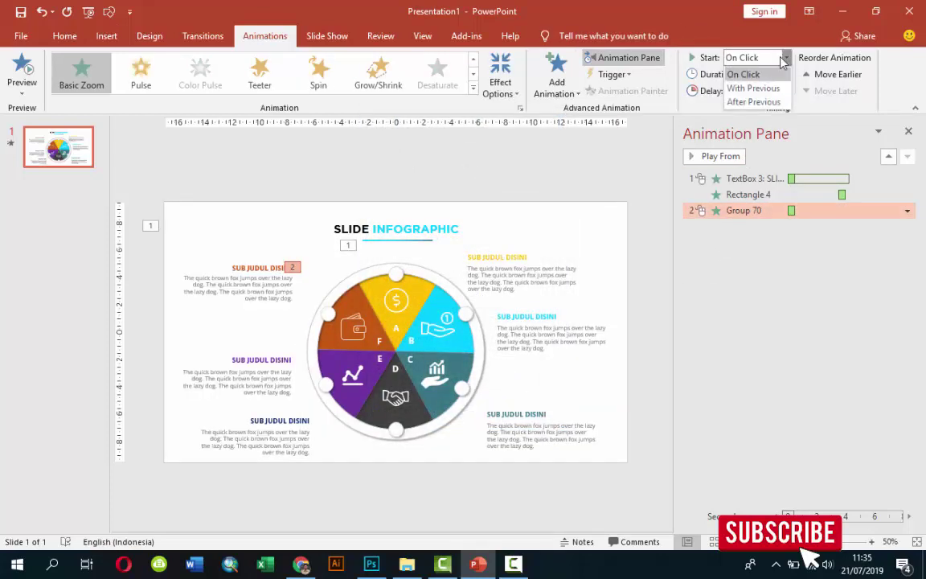
pyautogui.click(752, 102)
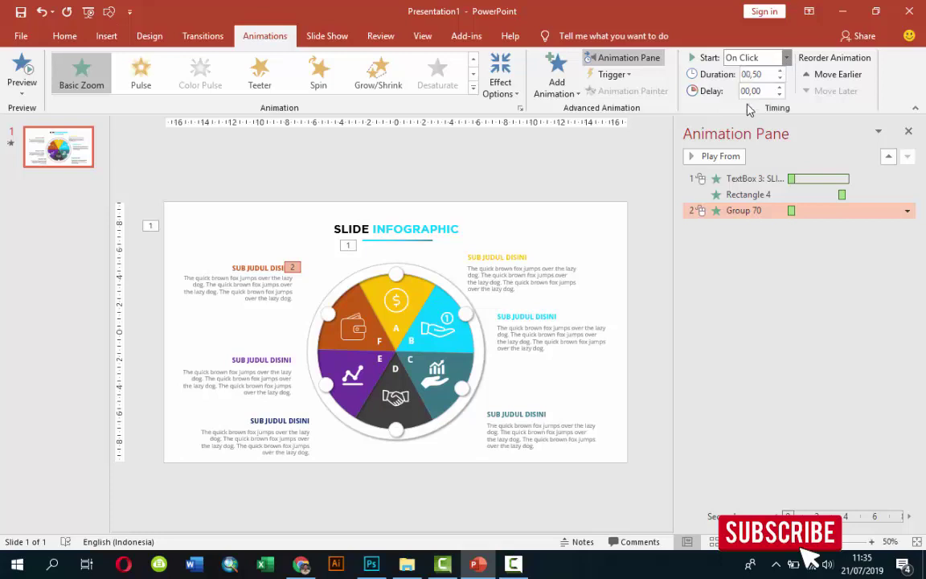
pyautogui.click(731, 160)
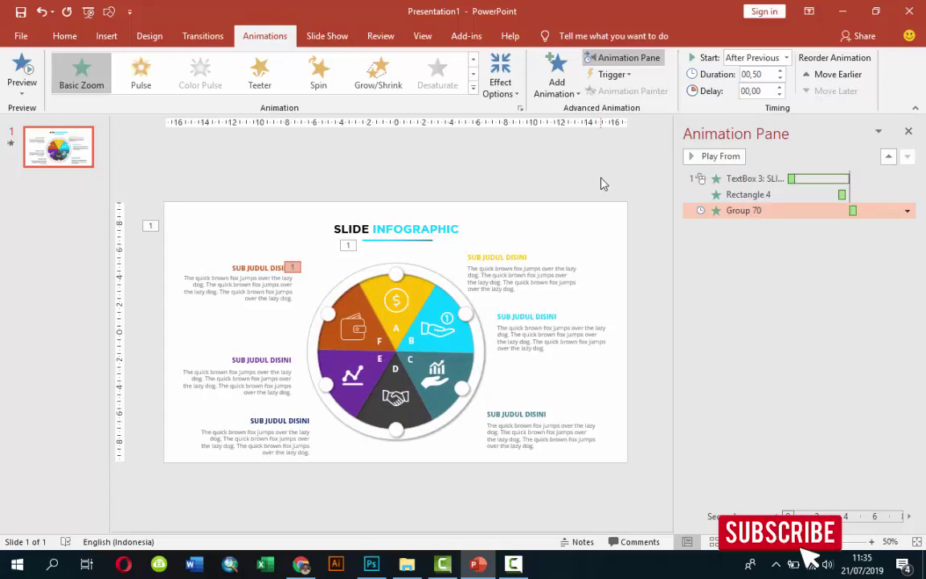
pyautogui.click(518, 266)
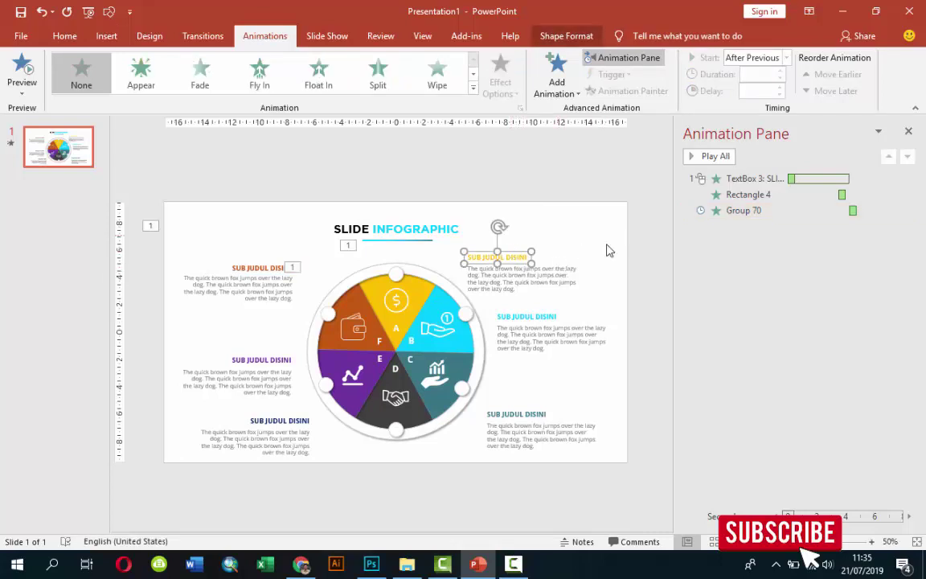
# Give the yellow SUB JUDUL DISINI heading a Wipe from the left, starting After Previous.
pyautogui.click(538, 269)
pyautogui.click(505, 257)
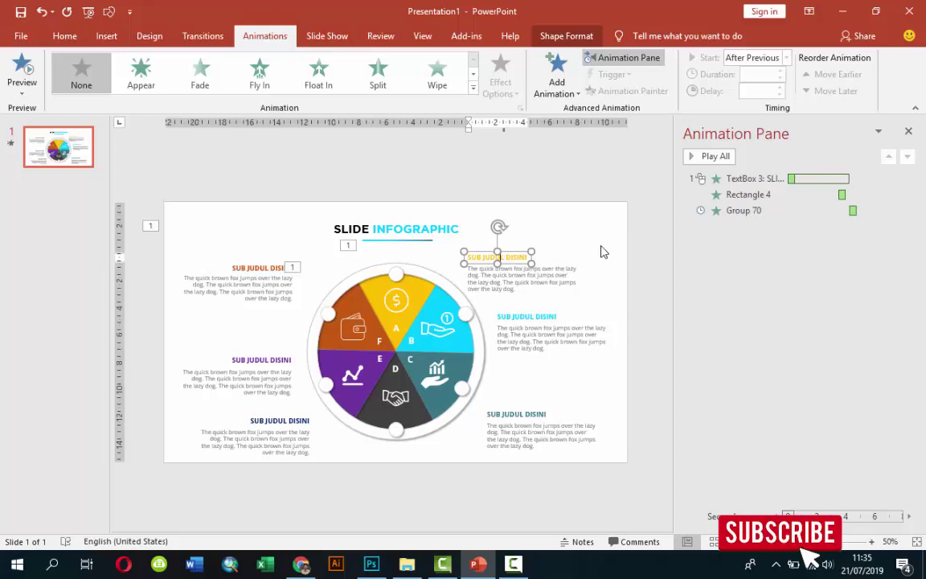
pyautogui.click(556, 76)
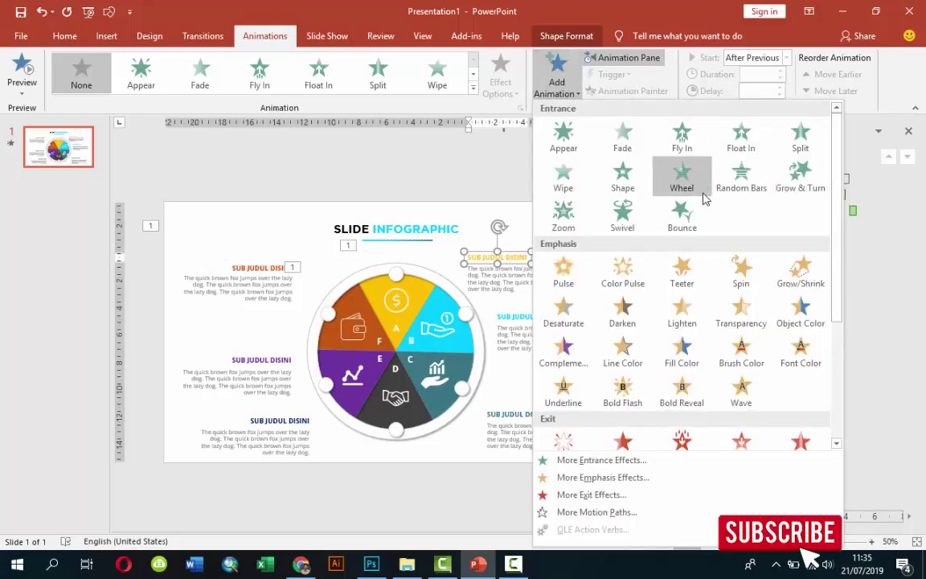
pyautogui.click(580, 195)
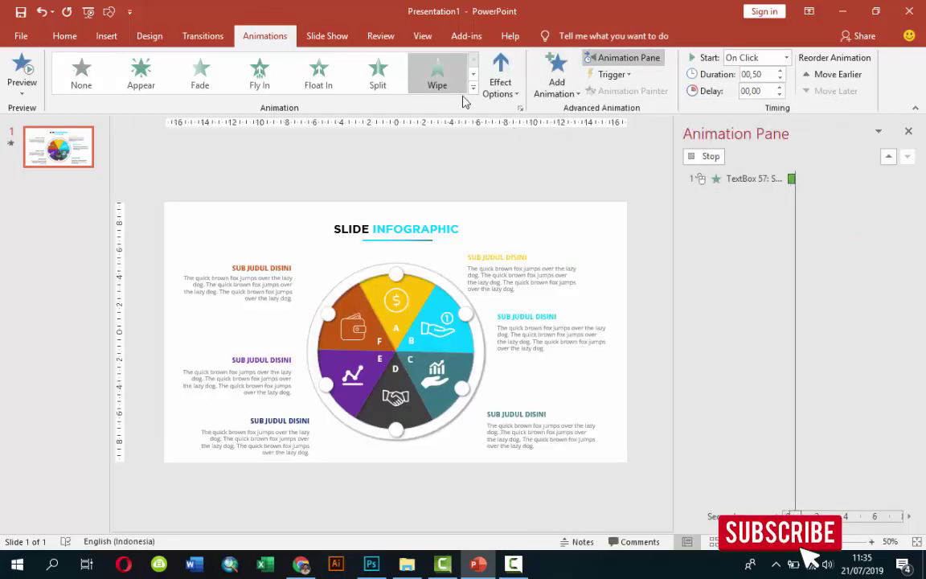
pyautogui.click(511, 70)
pyautogui.click(530, 164)
pyautogui.click(786, 58)
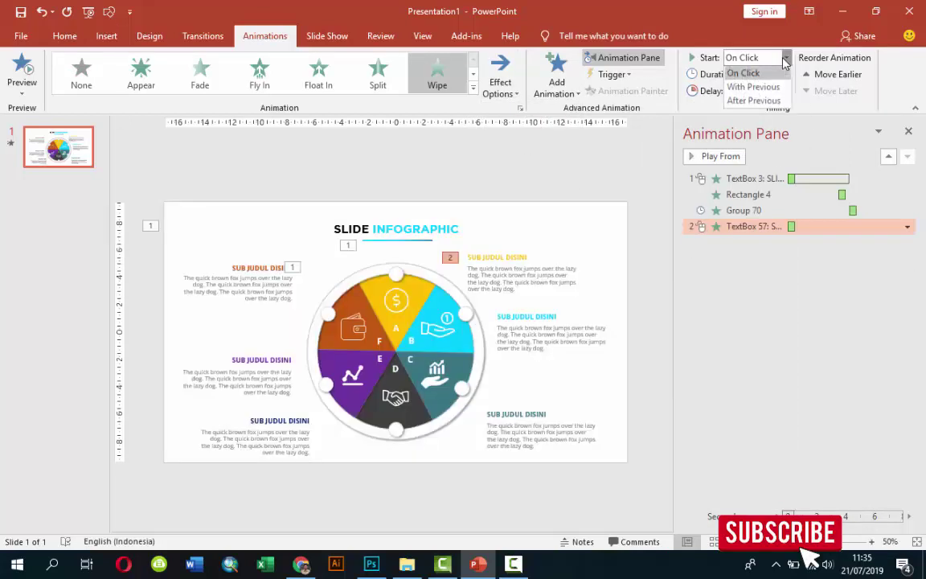
pyautogui.click(768, 102)
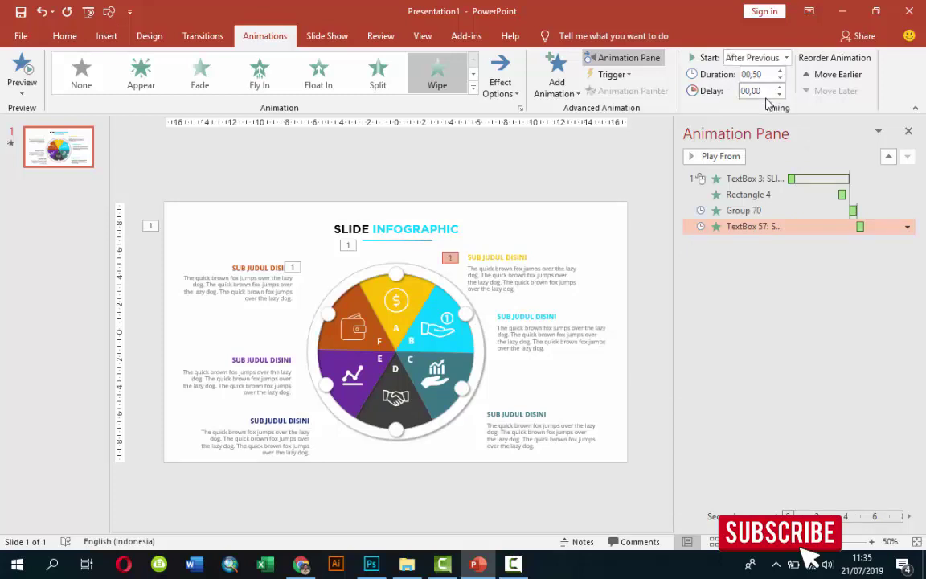
# Give the body text a Wipe from the left, starting With Previous.
pyautogui.click(530, 274)
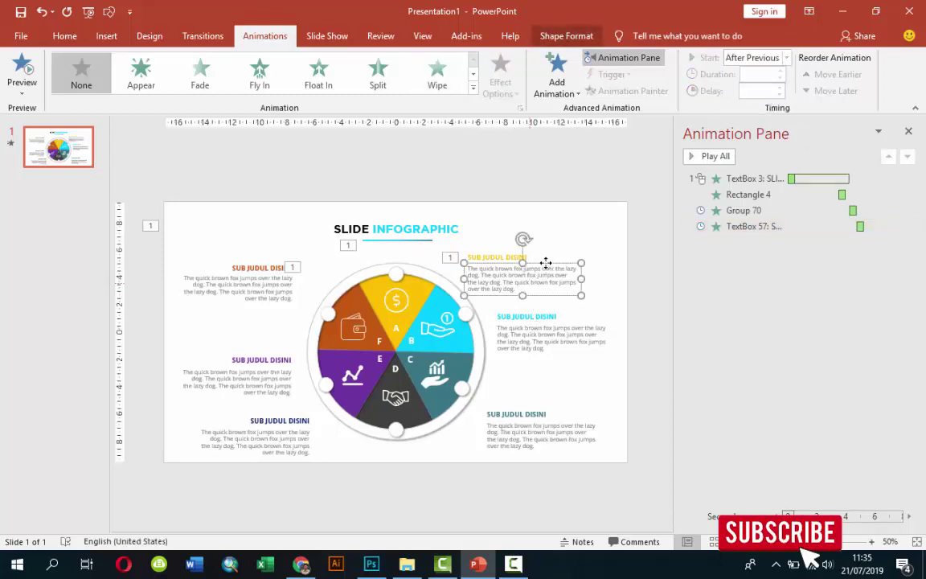
pyautogui.click(437, 72)
pyautogui.click(500, 87)
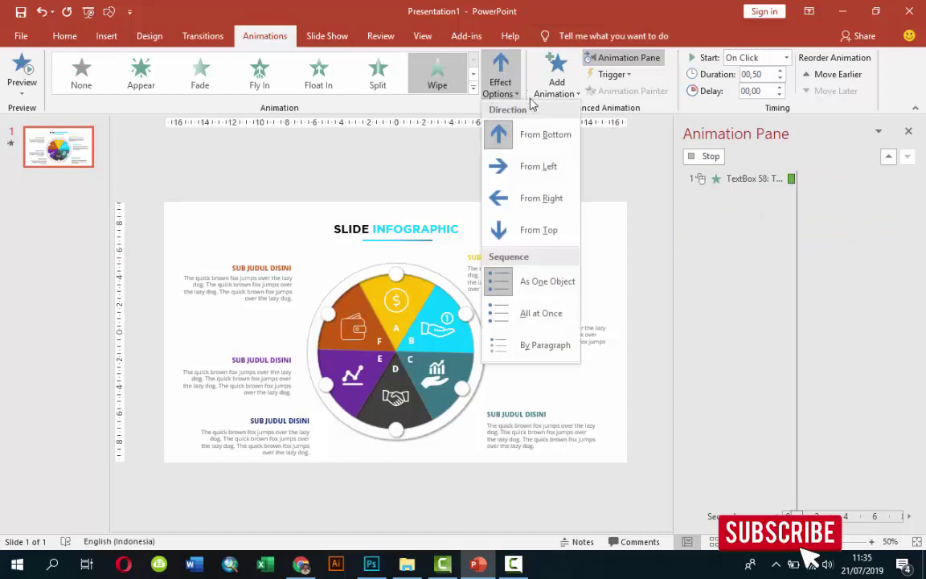
pyautogui.click(530, 170)
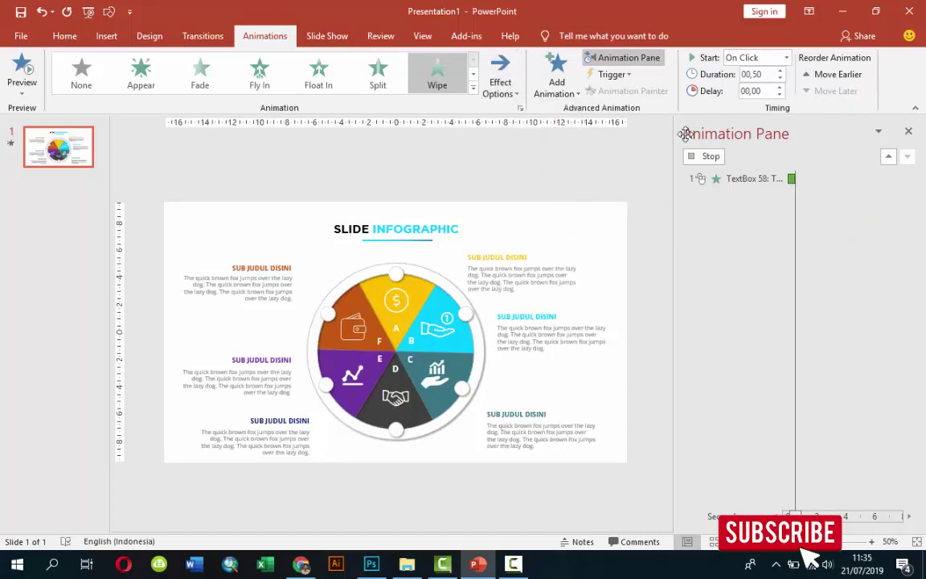
pyautogui.click(787, 57)
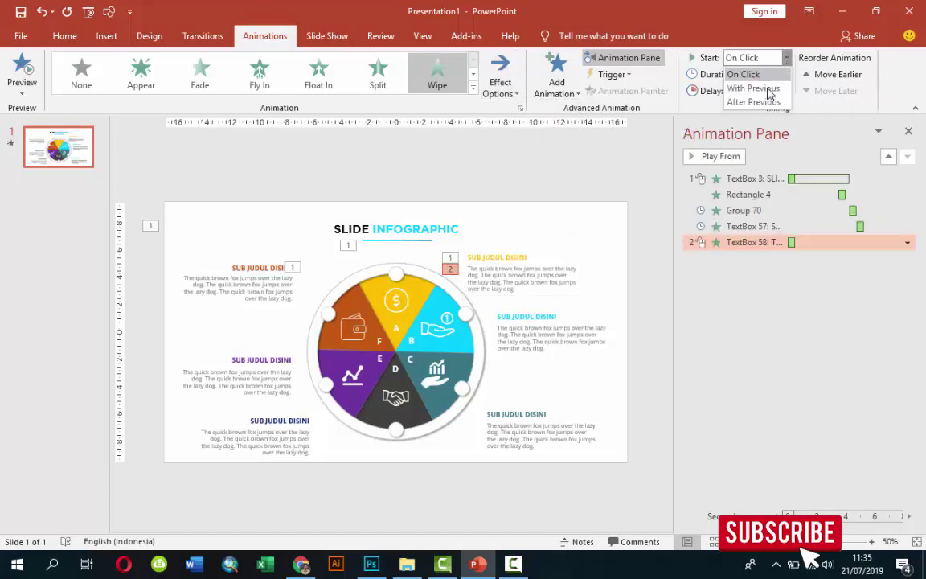
pyautogui.click(759, 90)
# Preview the slide's animations and pick up the heading's animation with Animation Painter.
pyautogui.click(507, 258)
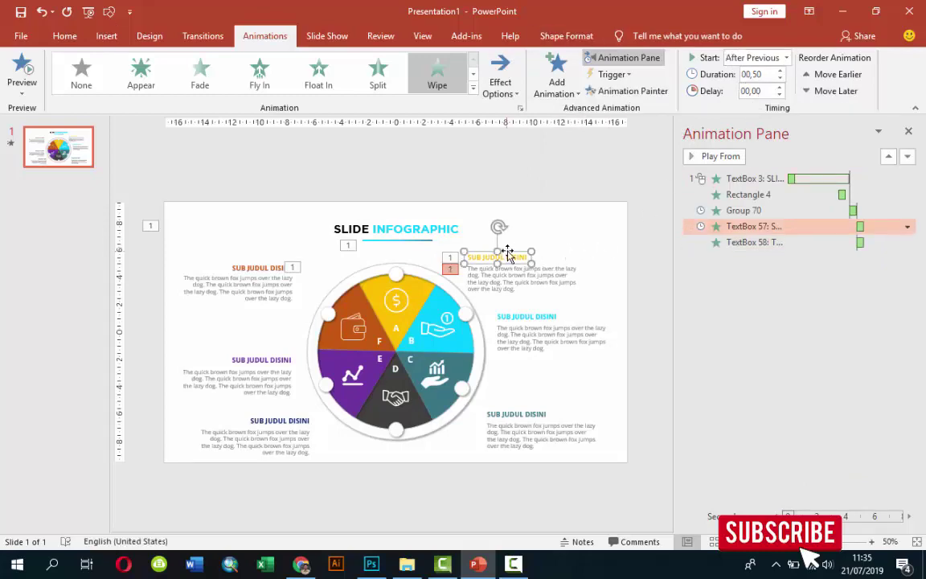
pyautogui.scroll(1, 591, 276)
pyautogui.scroll(2, 593, 275)
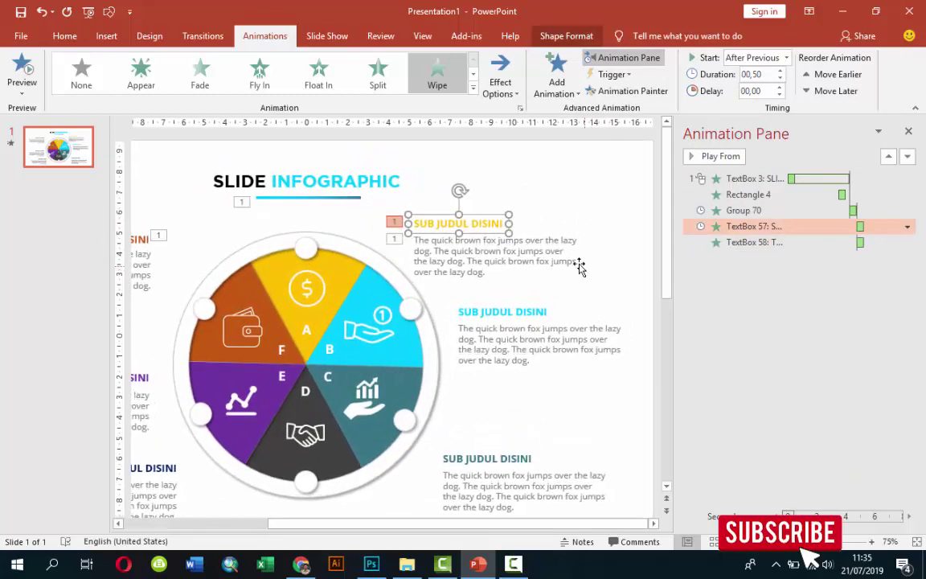
pyautogui.scroll(3, 581, 264)
pyautogui.scroll(2, 562, 254)
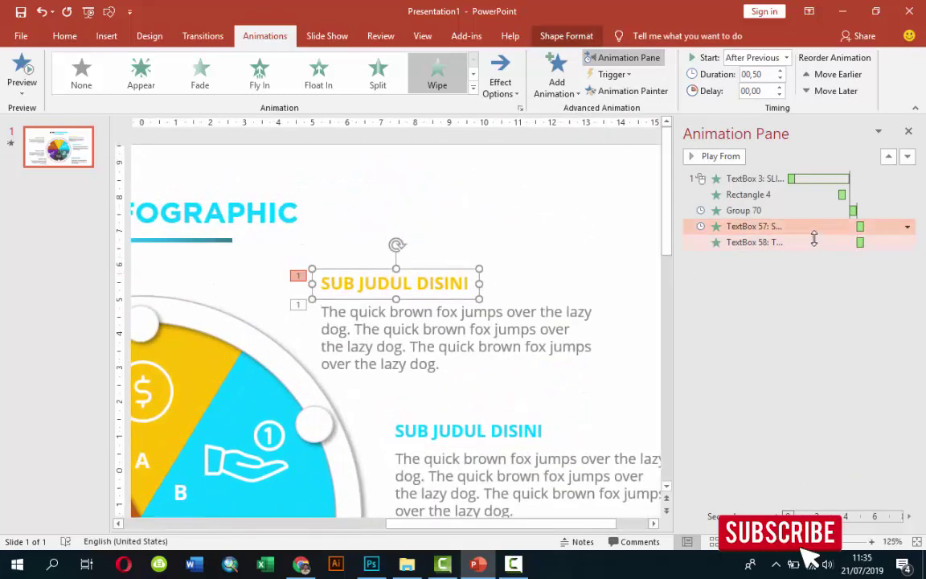
pyautogui.click(734, 157)
pyautogui.keyDown('ctrl'); pyautogui.scroll(-2, 528, 323); pyautogui.keyUp('ctrl')
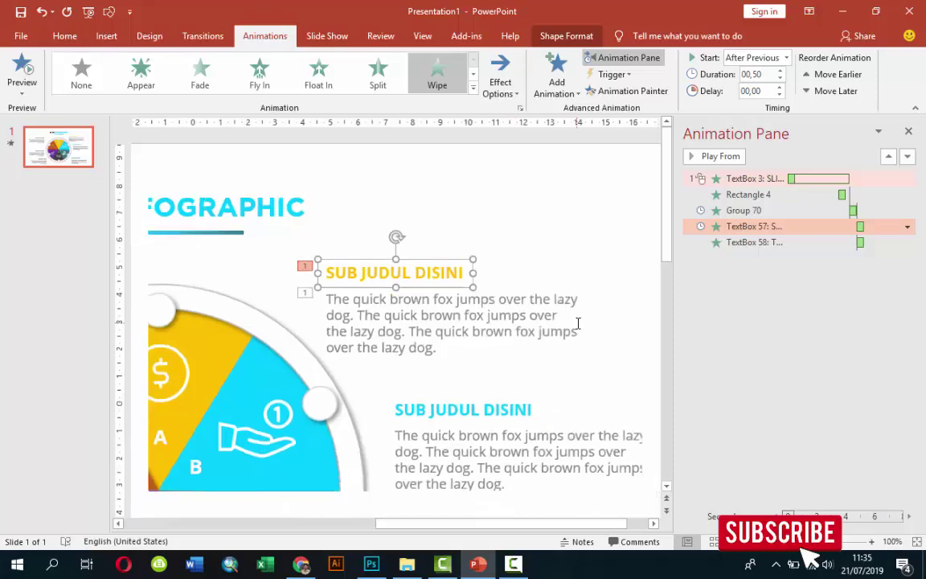
pyautogui.keyDown('ctrl'); pyautogui.scroll(-3, 576, 325); pyautogui.keyUp('ctrl')
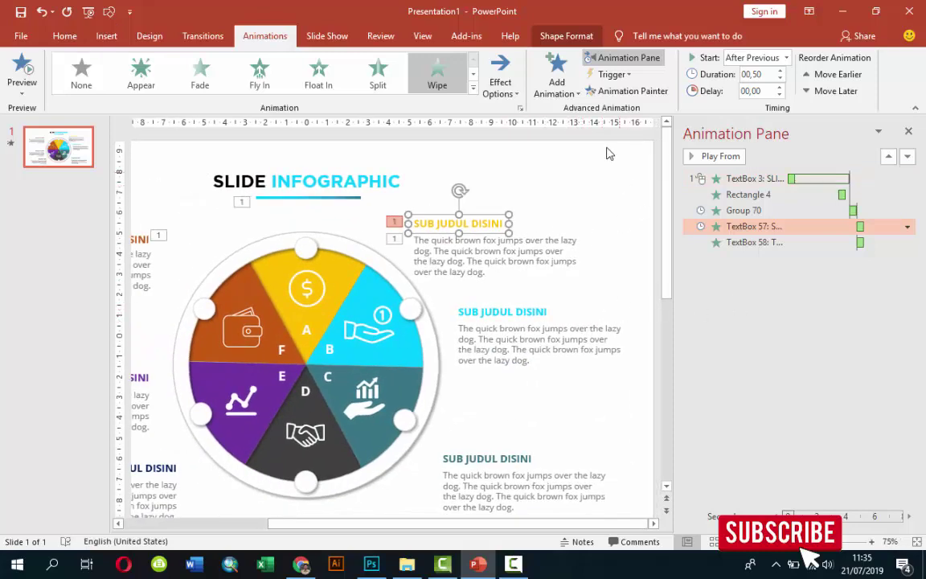
pyautogui.click(611, 91)
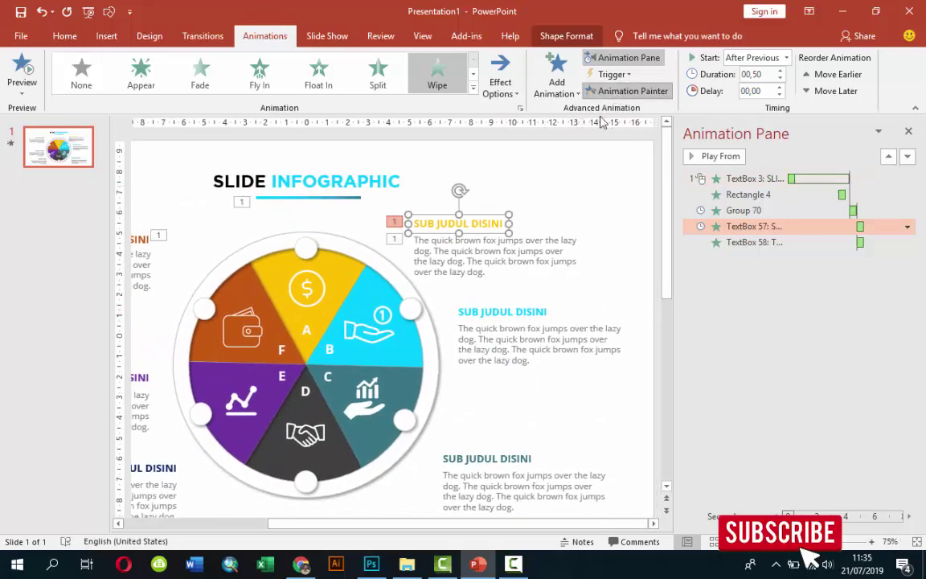
# Copy the yellow heading and body wipe animations onto the cyan heading and body text.
pyautogui.click(508, 319)
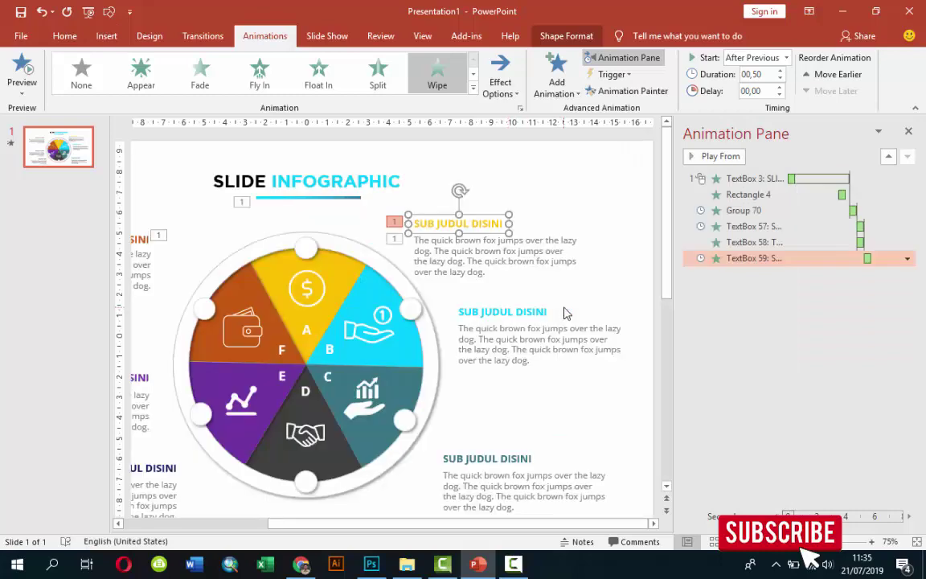
pyautogui.click(469, 243)
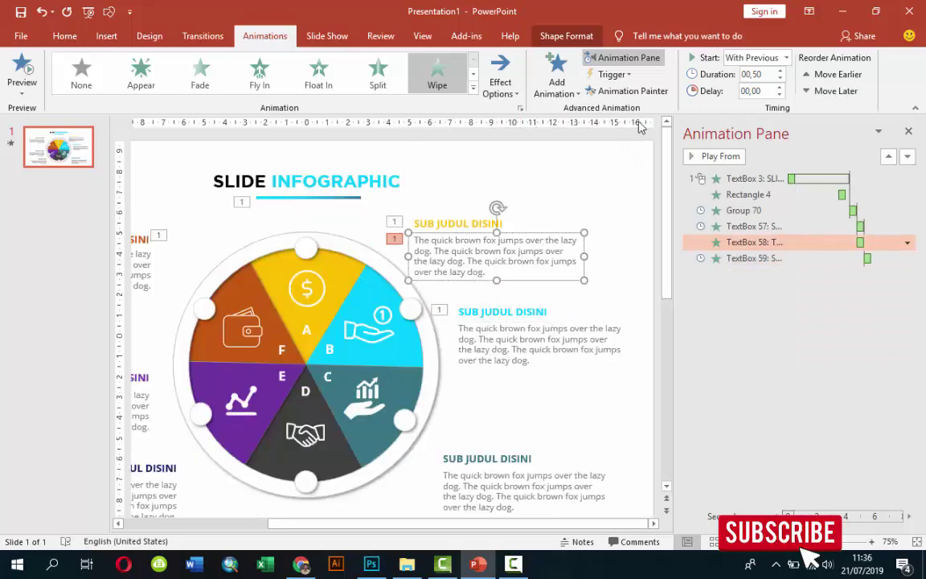
pyautogui.click(594, 91)
pyautogui.click(553, 340)
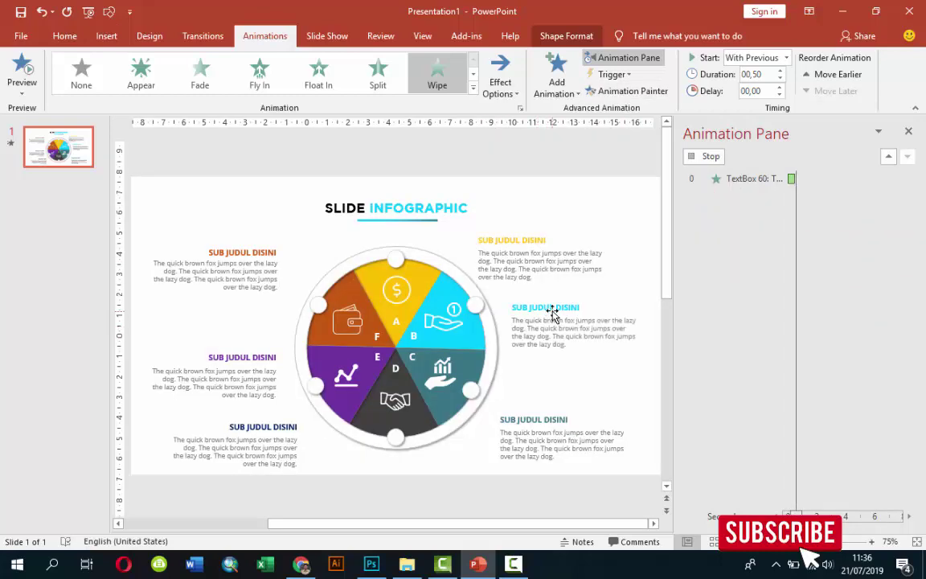
# Copy the cyan body text's wipe animation onto the teal body text.
pyautogui.click(792, 258)
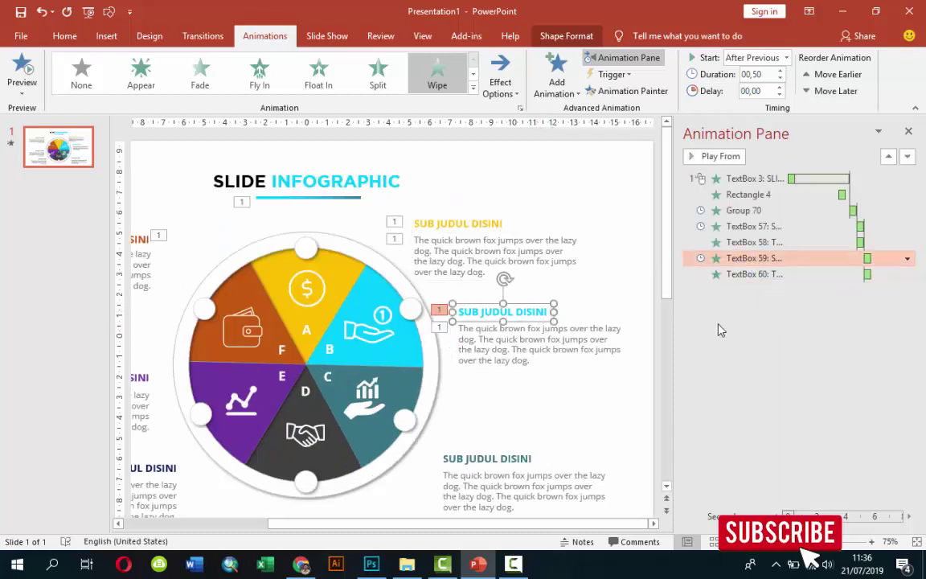
pyautogui.click(584, 349)
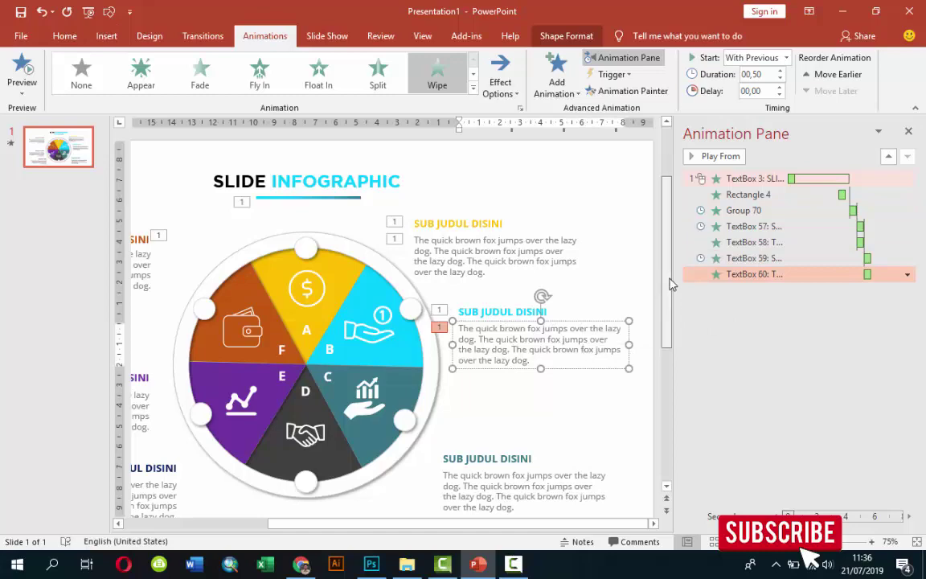
pyautogui.scroll(-1, 667, 281)
pyautogui.click(517, 297)
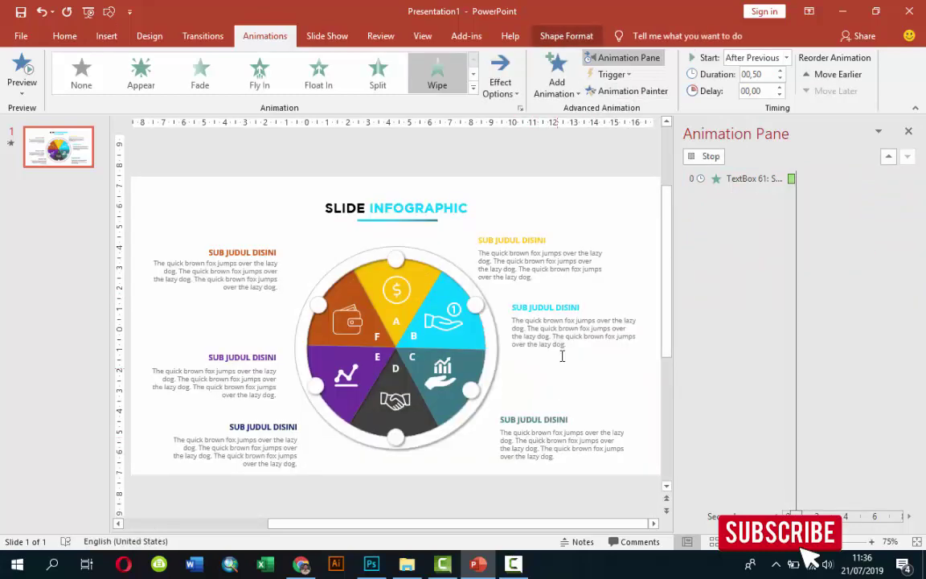
pyautogui.click(611, 91)
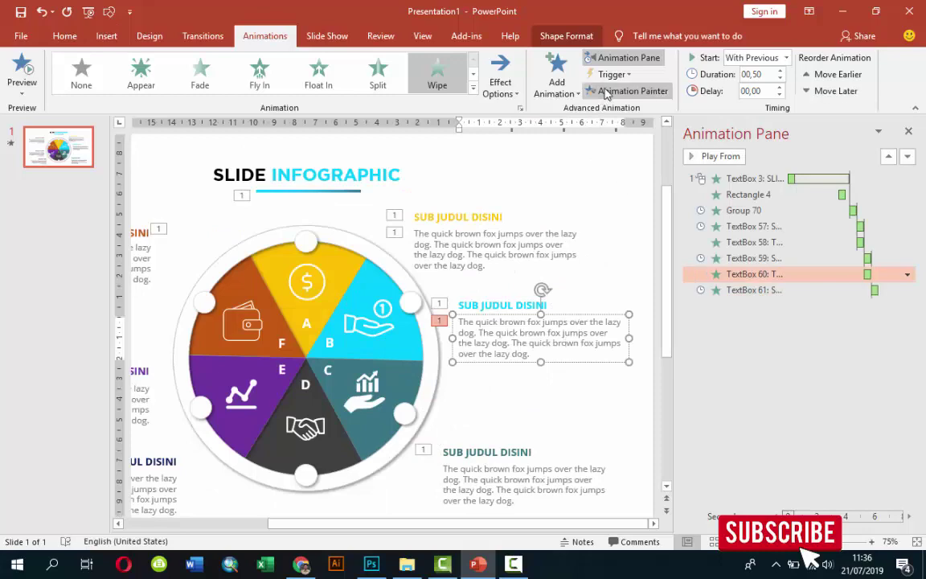
pyautogui.click(494, 438)
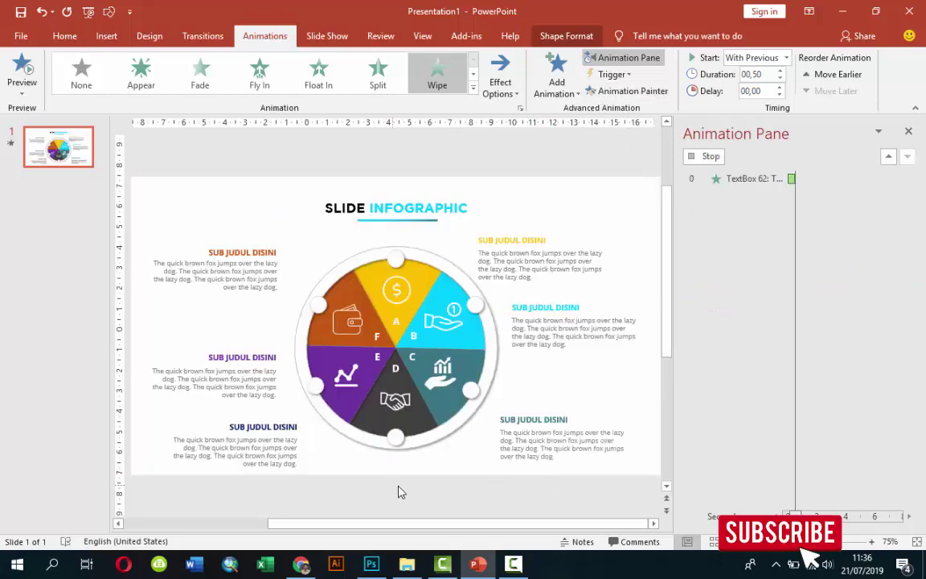
# Copy the teal heading's wipe animation onto the bottom-left heading.
pyautogui.moveTo(310, 524); pyautogui.dragTo(205, 522)
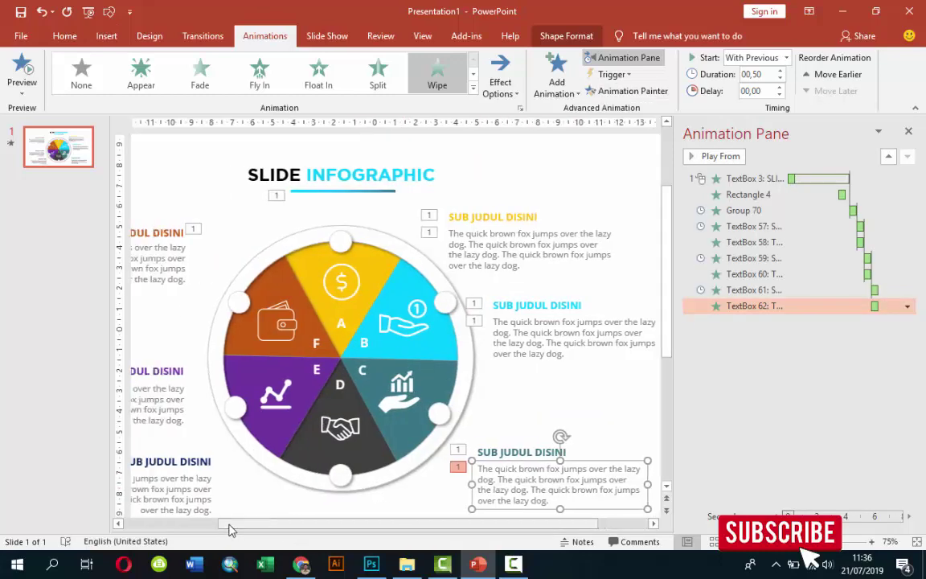
pyautogui.click(532, 452)
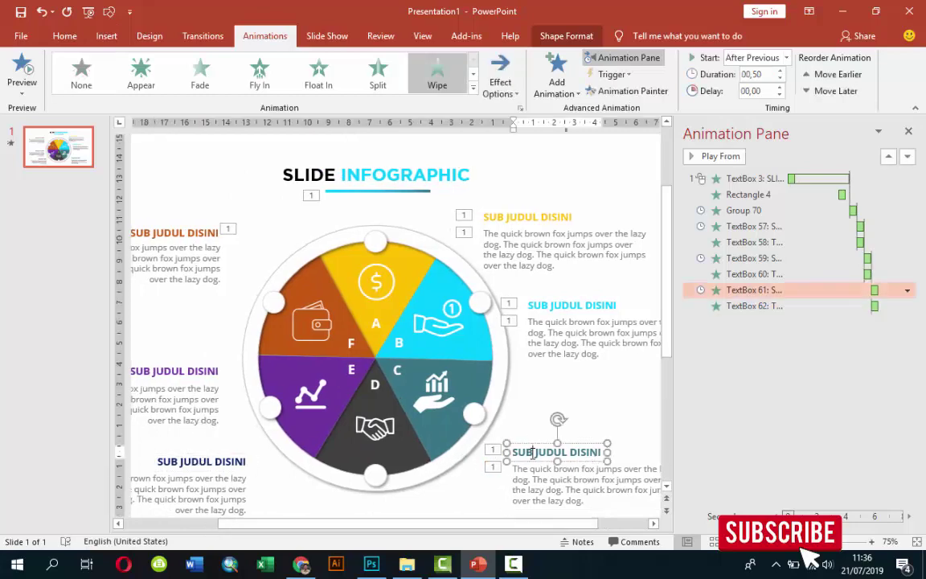
pyautogui.click(634, 91)
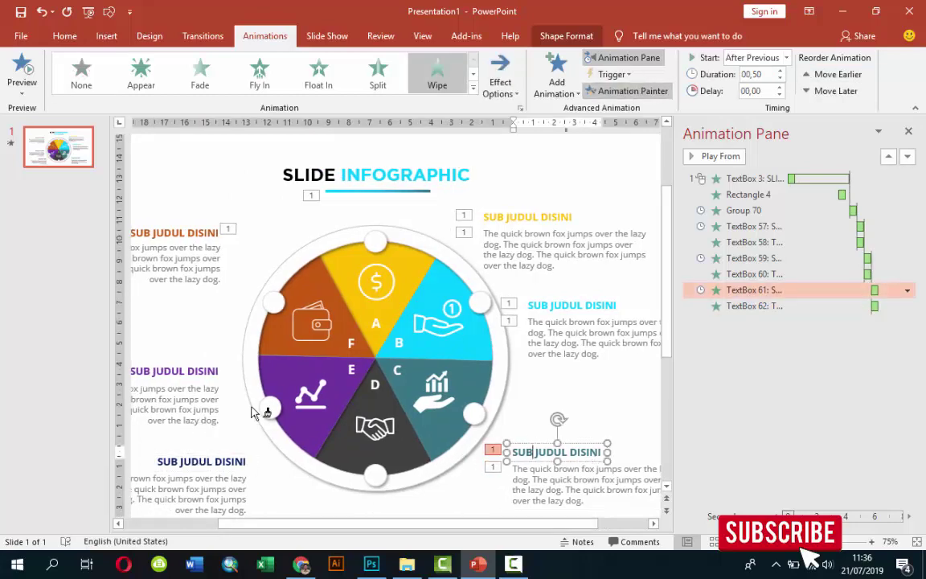
pyautogui.click(225, 464)
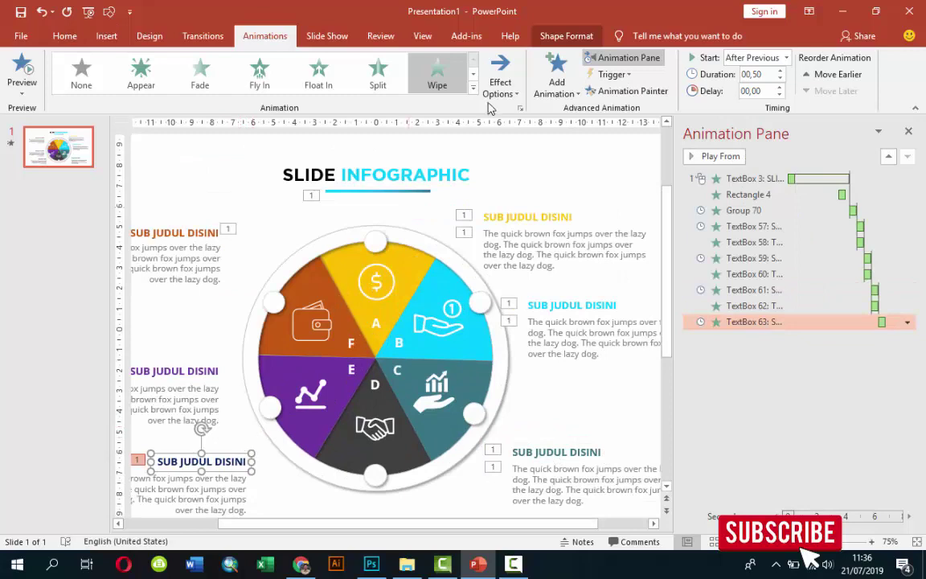
# Make the bottom-left heading wipe From Right, and copy the teal body wipe onto the bottom-left body text.
pyautogui.click(500, 80)
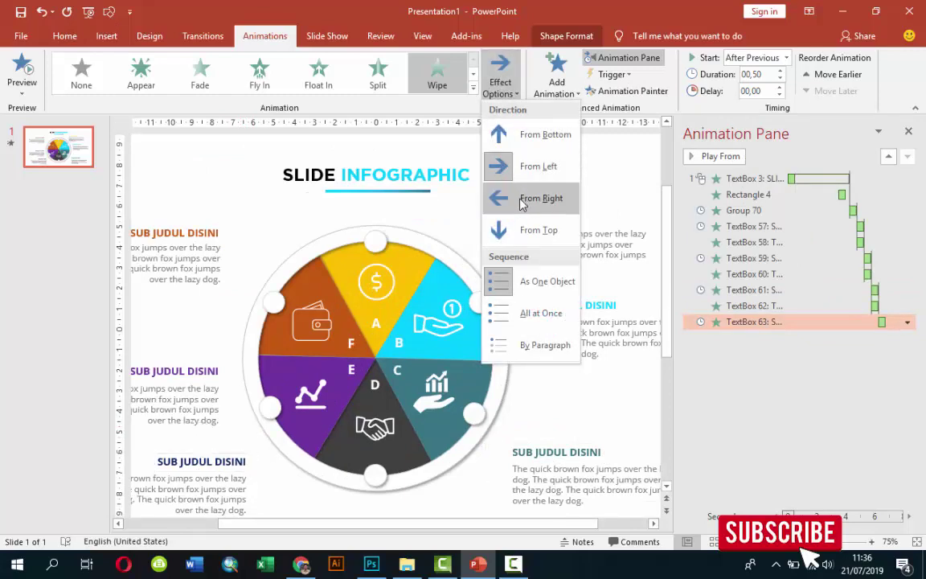
pyautogui.click(522, 201)
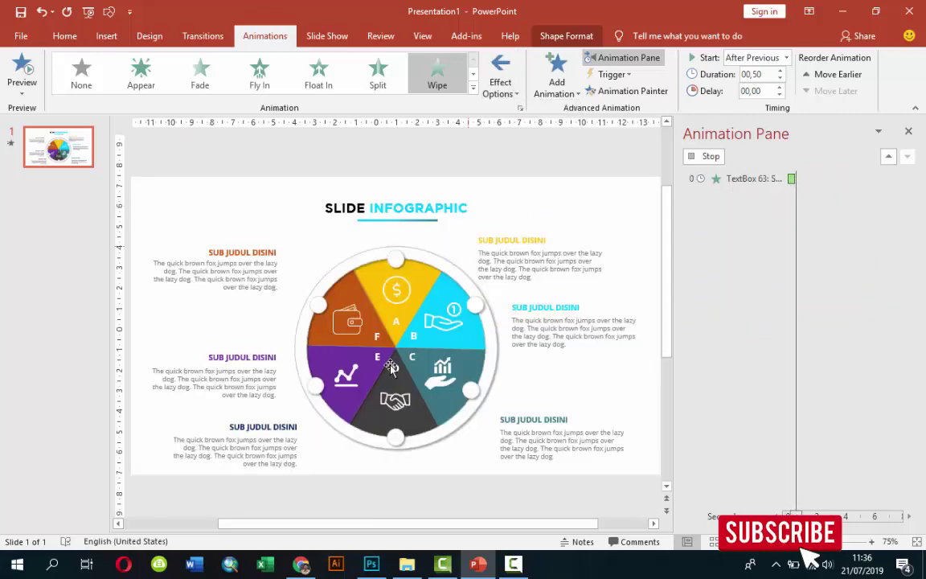
pyautogui.click(571, 487)
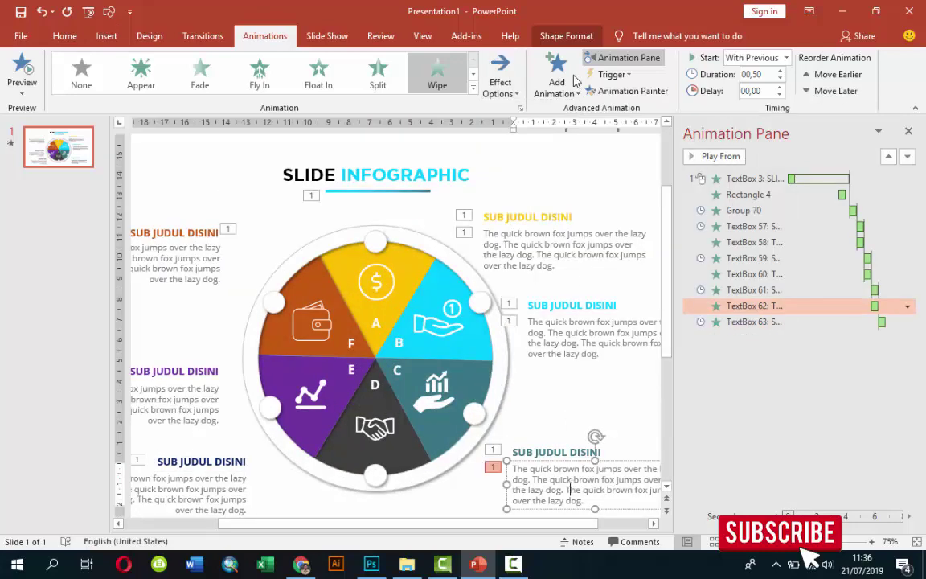
pyautogui.click(626, 91)
pyautogui.click(233, 498)
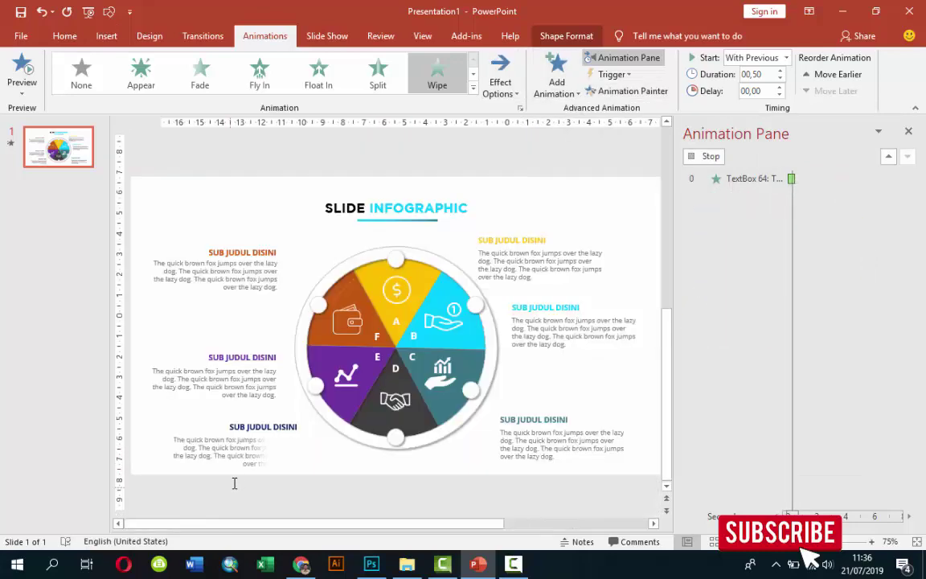
# Adjust the bottom-left body text's wipe direction, then paint the selected animation onto two more text boxes.
pyautogui.click(513, 92)
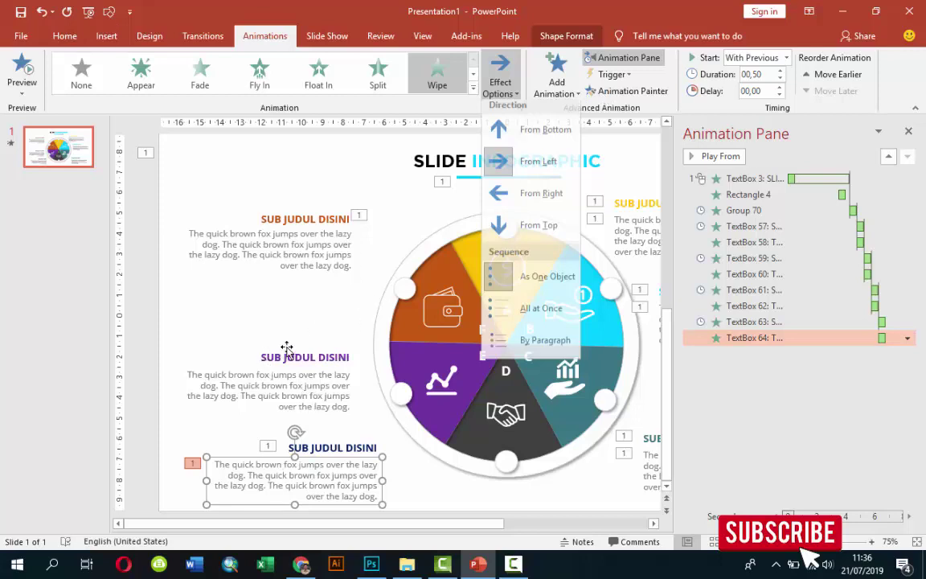
pyautogui.click(587, 90)
pyautogui.click(338, 225)
pyautogui.click(593, 90)
pyautogui.click(299, 232)
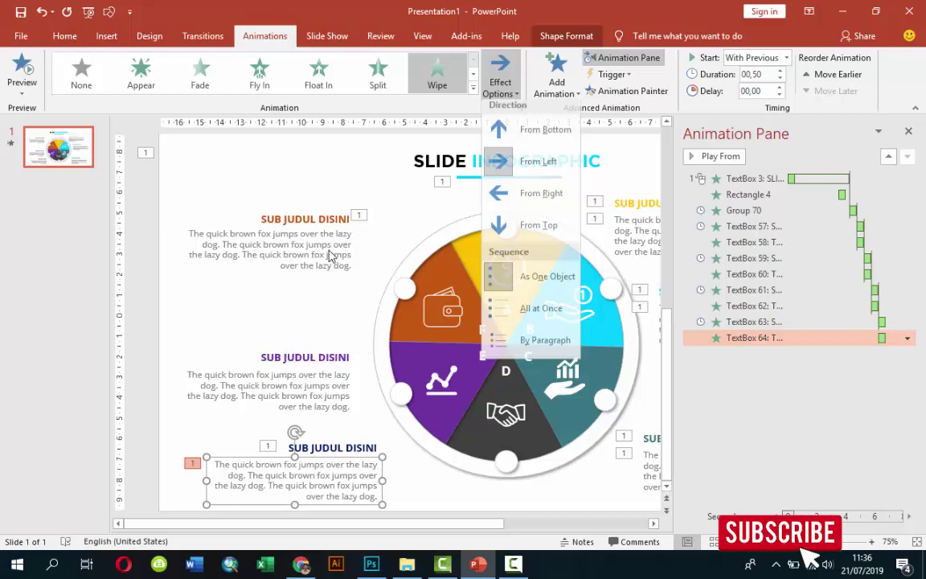